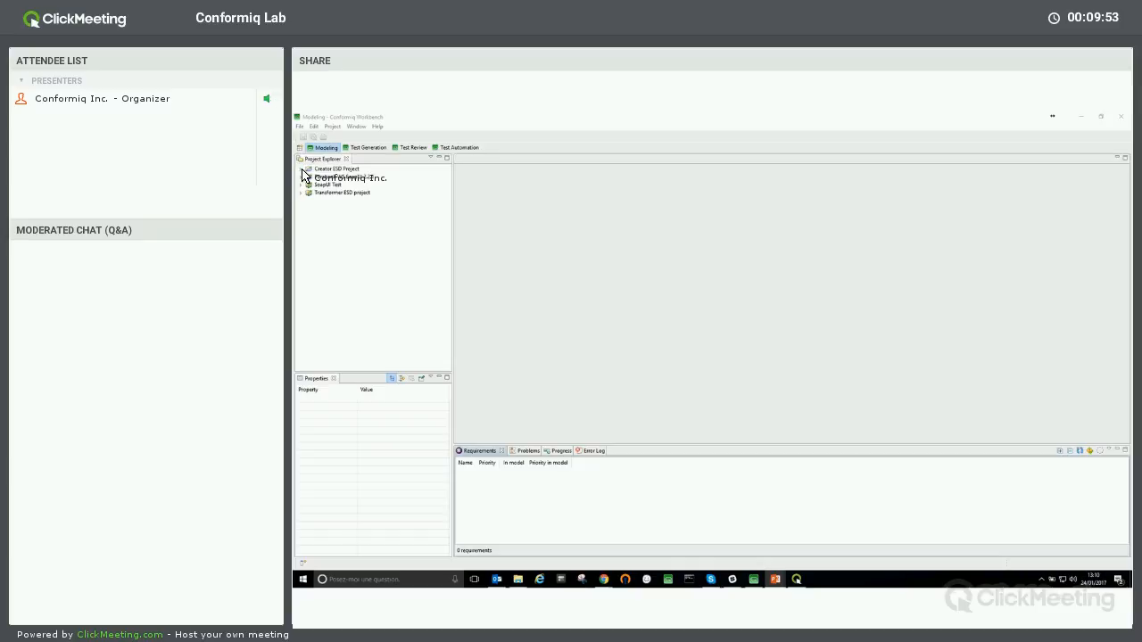
# Step: Open the Login.sd structure diagram from the Creator ESD Project's model folder and show the Form Widgets palette group
pyautogui.click(301, 169)
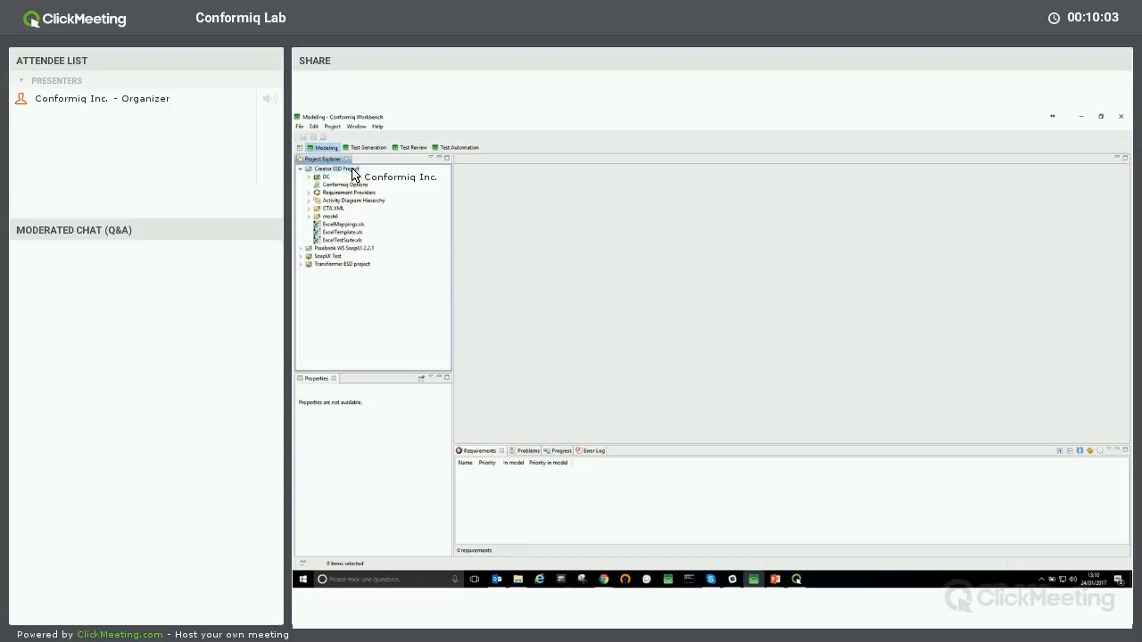
pyautogui.click(309, 216)
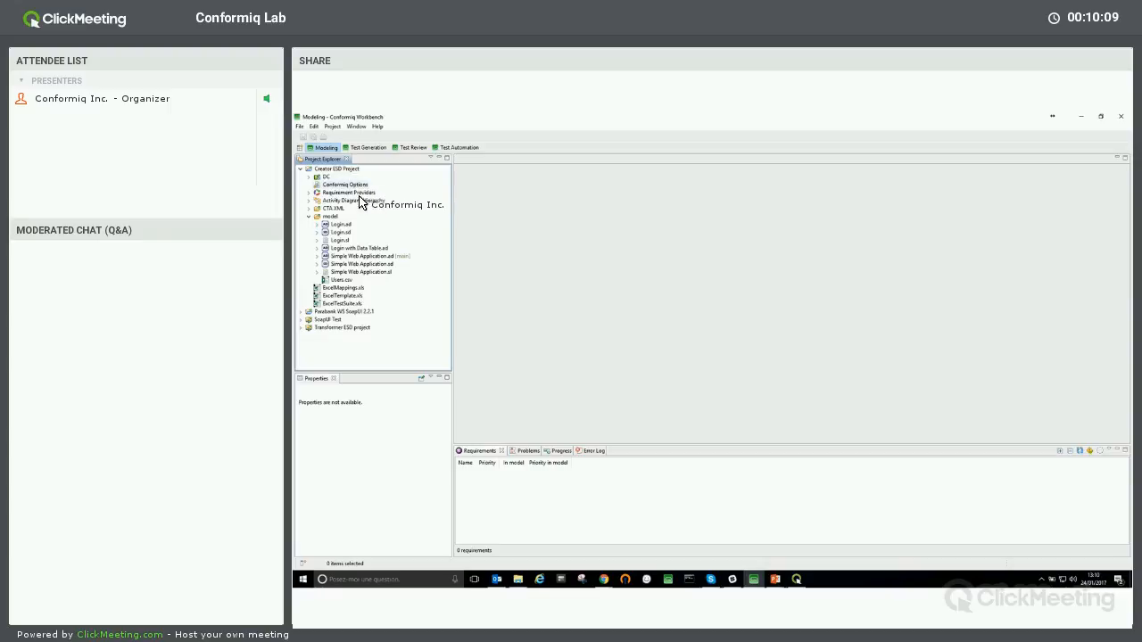
pyautogui.doubleClick(331, 232)
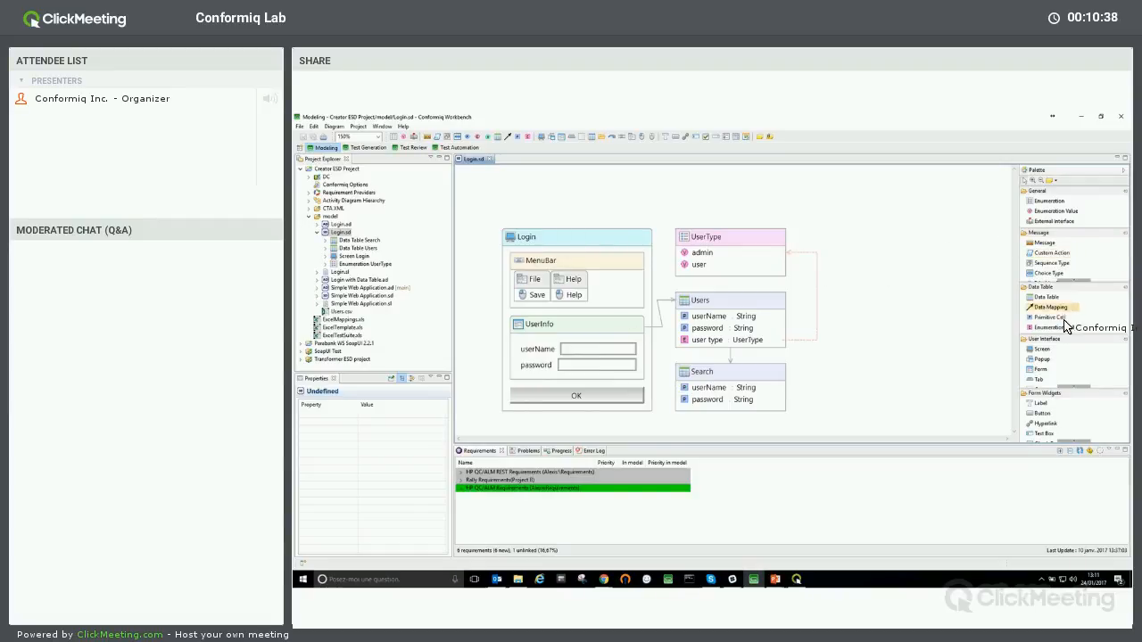
pyautogui.click(1070, 392)
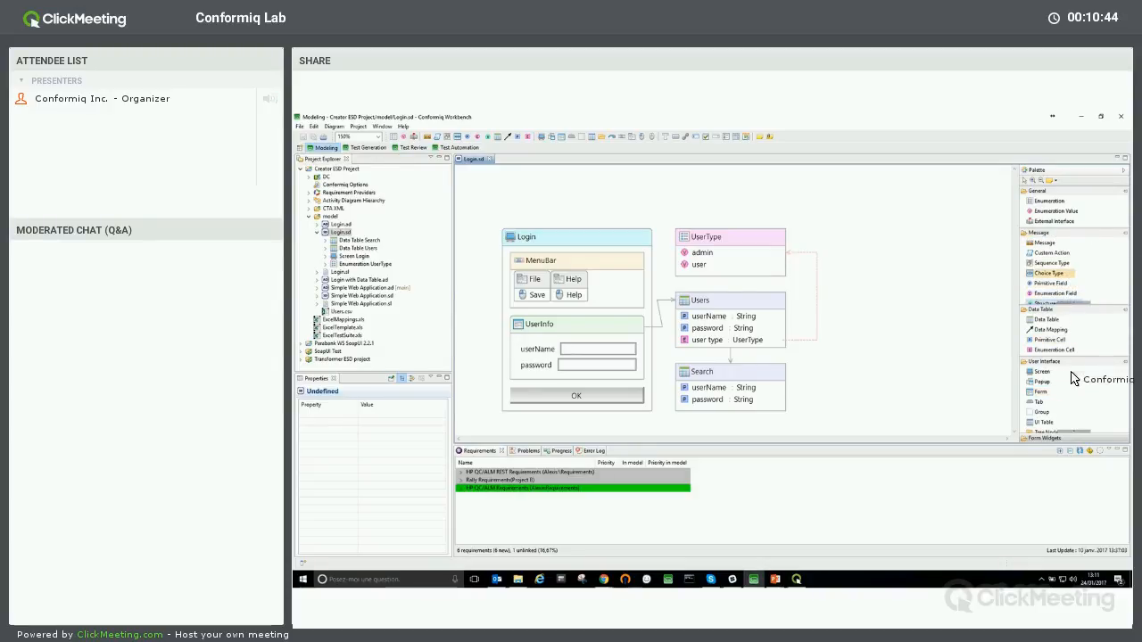
pyautogui.click(1070, 437)
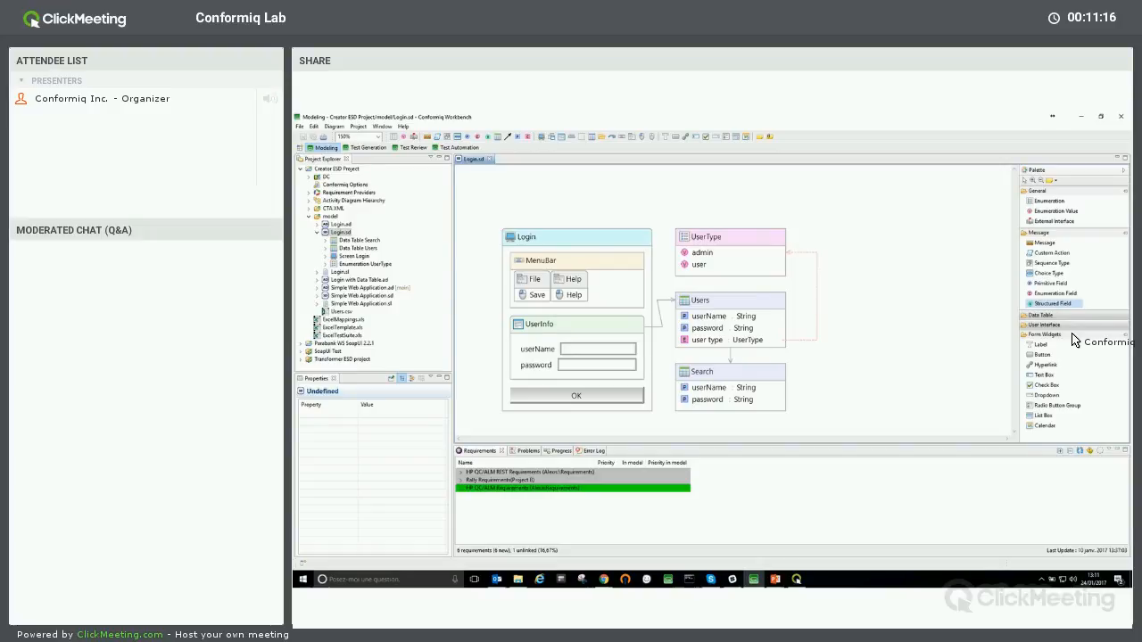
# Step: Place a Message element in the empty canvas area beside the Users table and delete it
pyautogui.click(1042, 243)
pyautogui.click(901, 279)
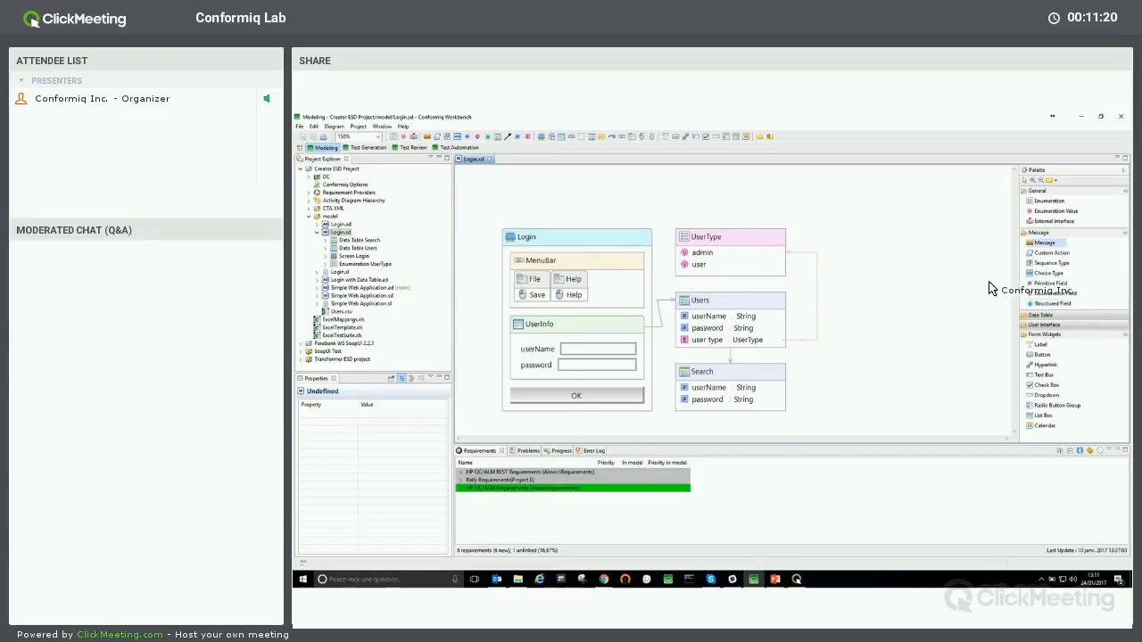
pyautogui.moveTo(934, 308); pyautogui.dragTo(982, 324)
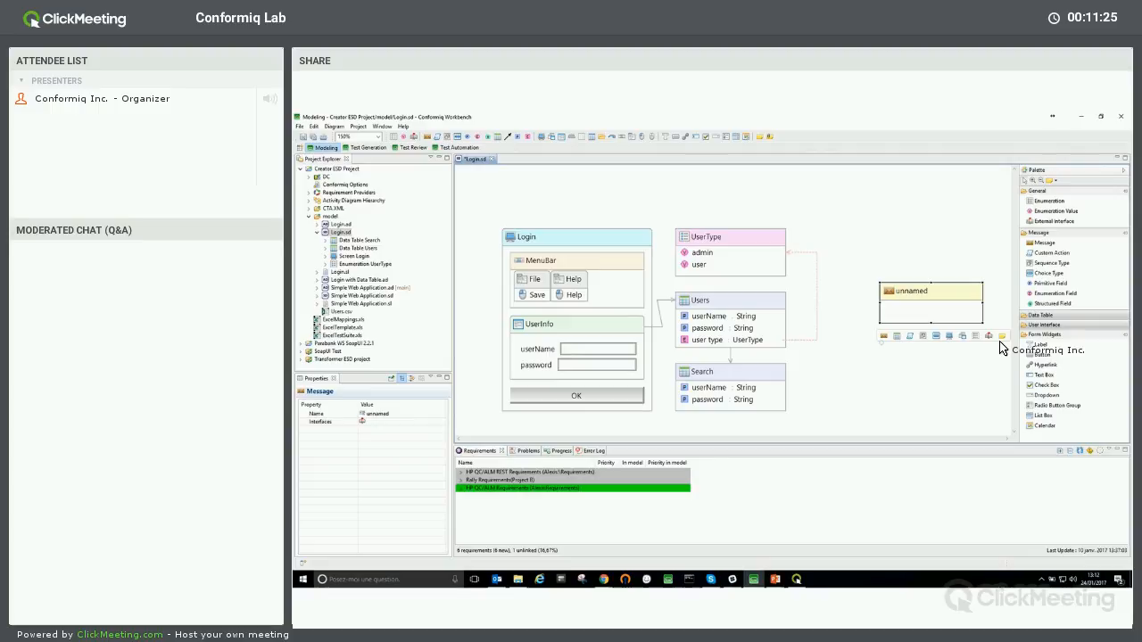
pyautogui.press('Delete')
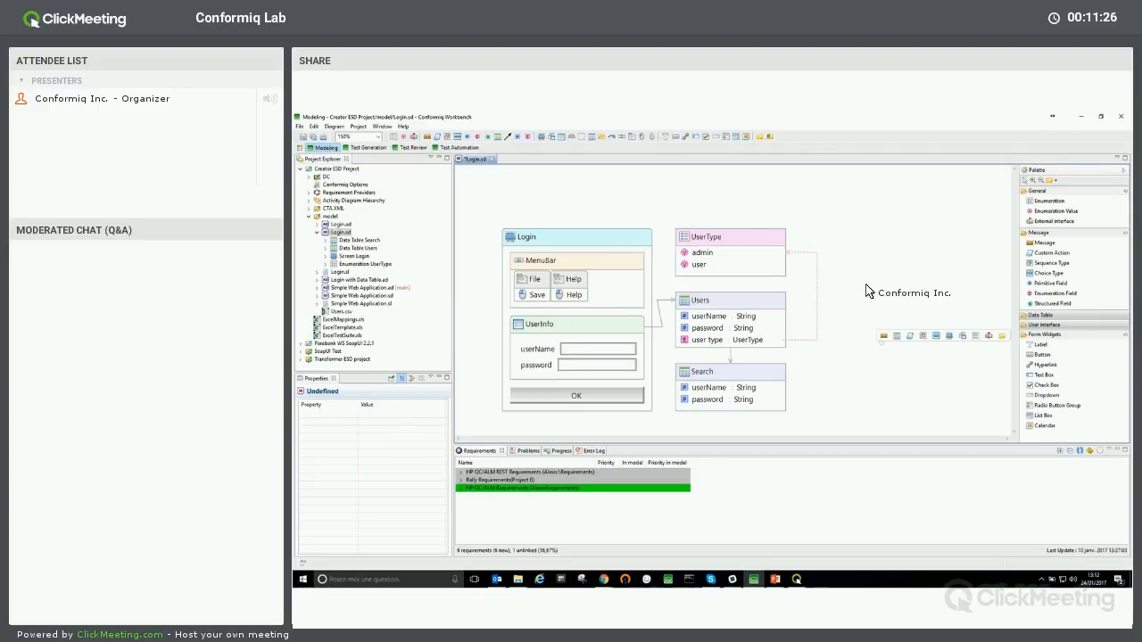
# Step: Open the Login.ad activity diagram, enlarge its editor area, and inspect the start and end nodes and the "Request user to login" actions
pyautogui.doubleClick(339, 224)
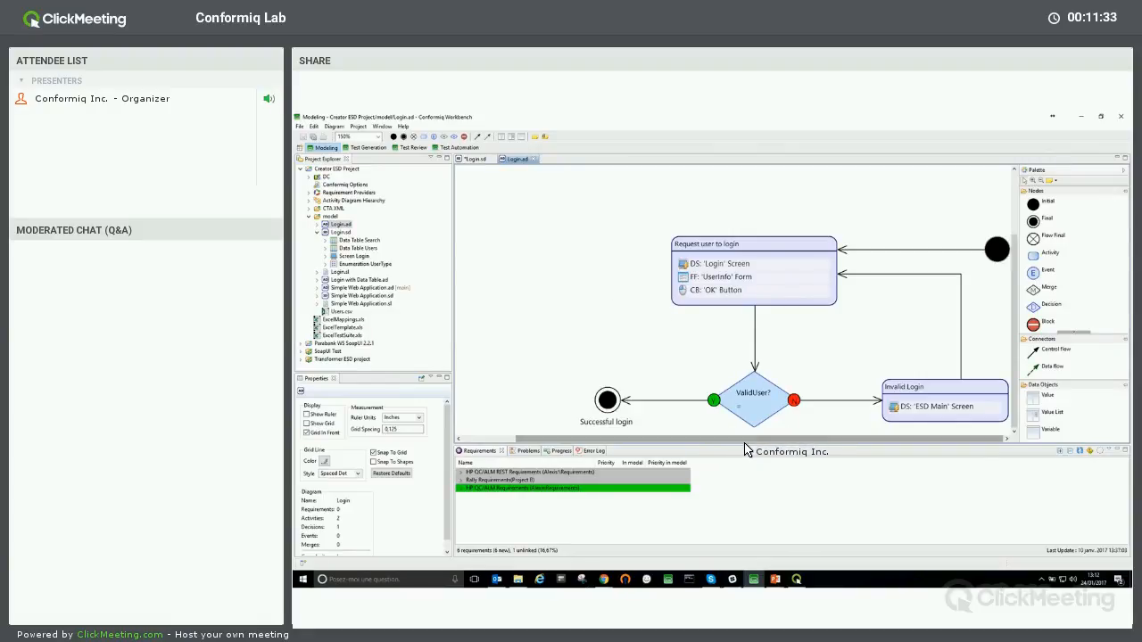
pyautogui.moveTo(747, 445); pyautogui.dragTo(760, 486)
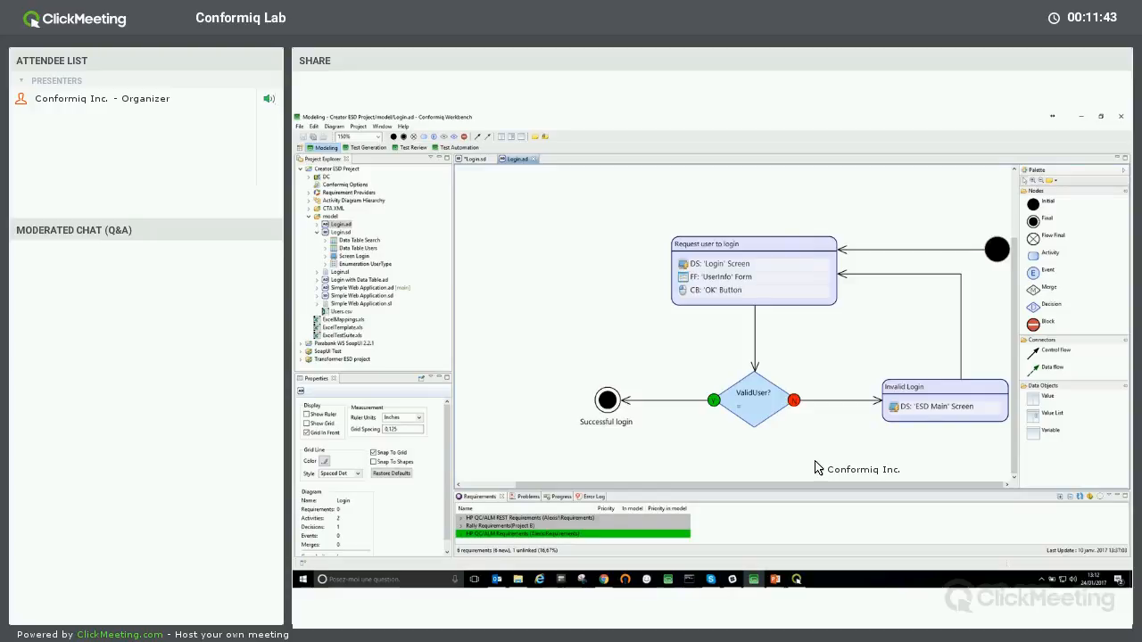
pyautogui.click(997, 248)
pyautogui.click(606, 399)
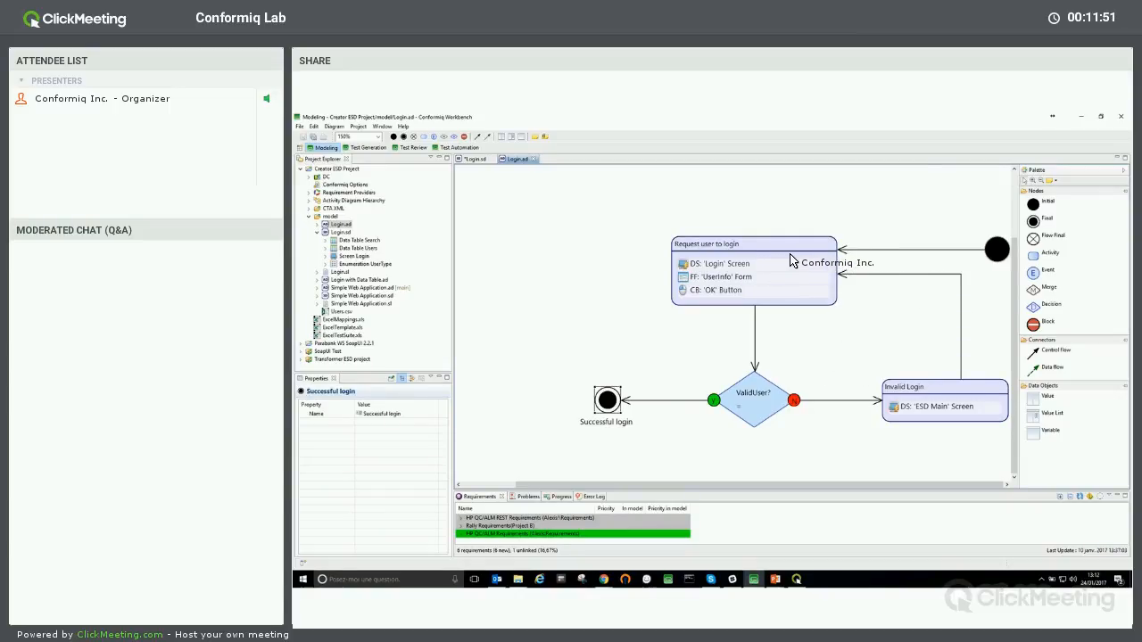
pyautogui.click(755, 277)
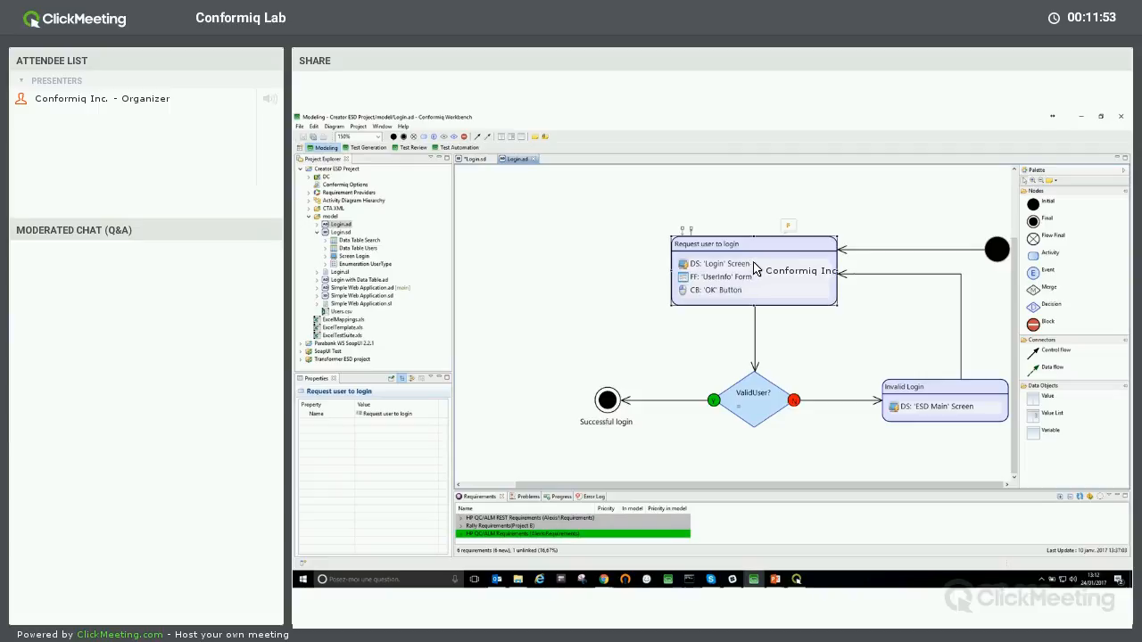
pyautogui.click(758, 278)
pyautogui.click(754, 290)
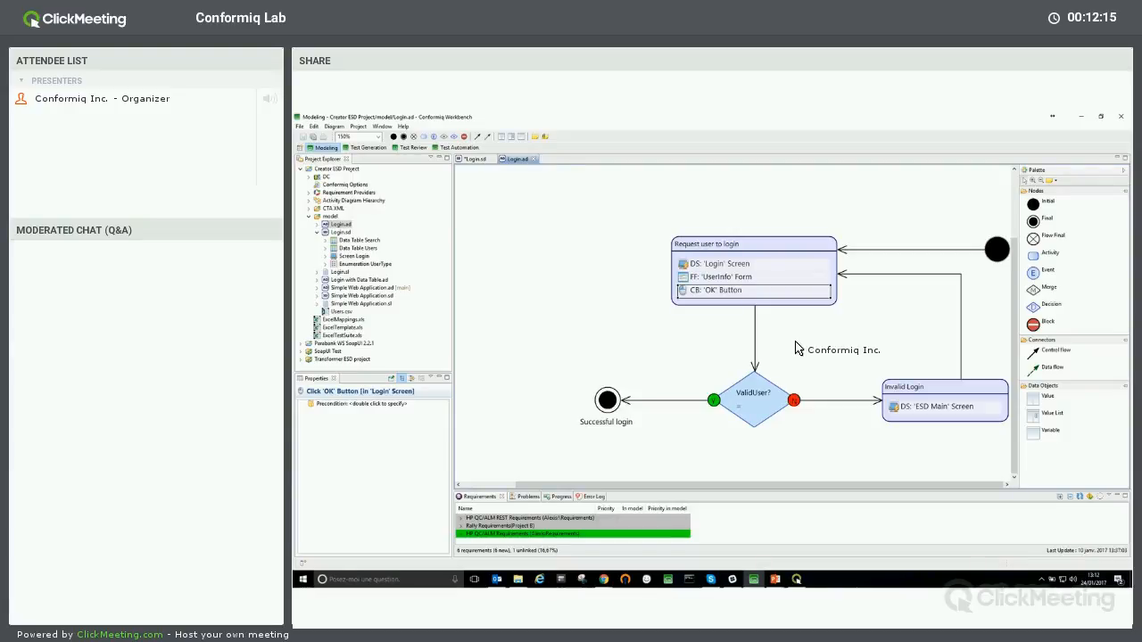
pyautogui.click(831, 332)
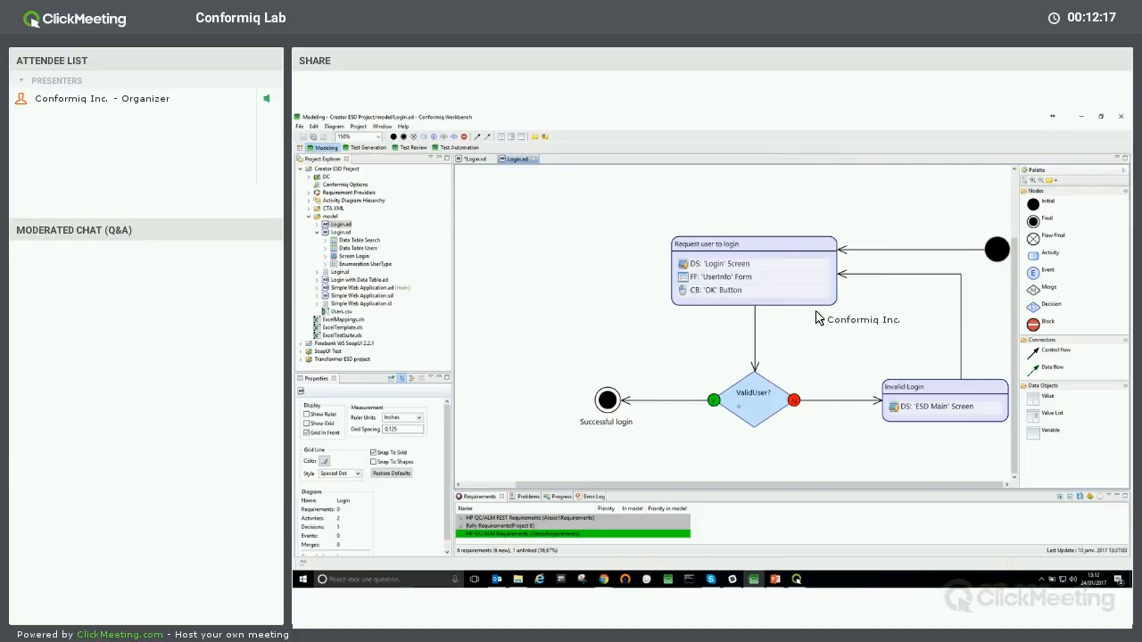
# Step: Collapse the model folder and the whole Creator ESD Project in the project tree
pyautogui.moveTo(693, 239)
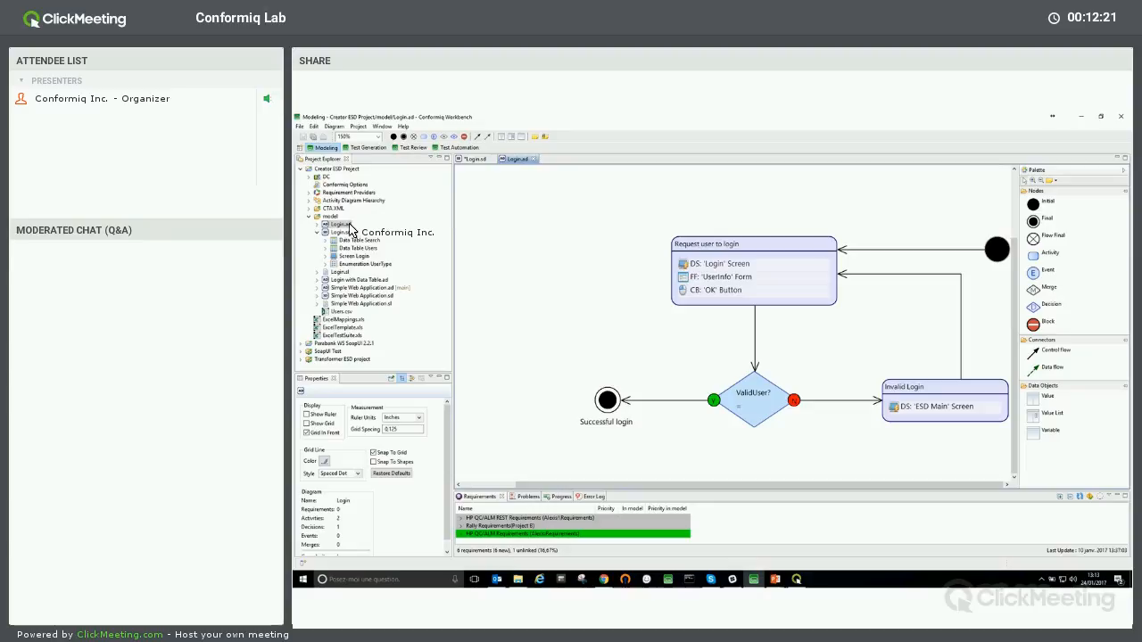
pyautogui.click(318, 232)
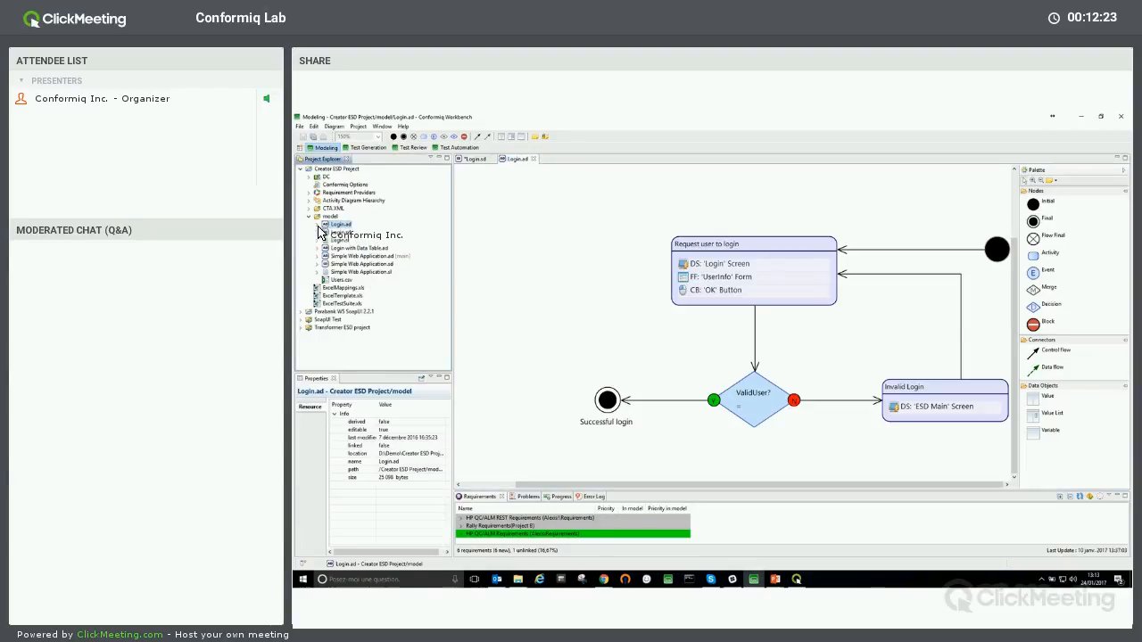
pyautogui.click(310, 217)
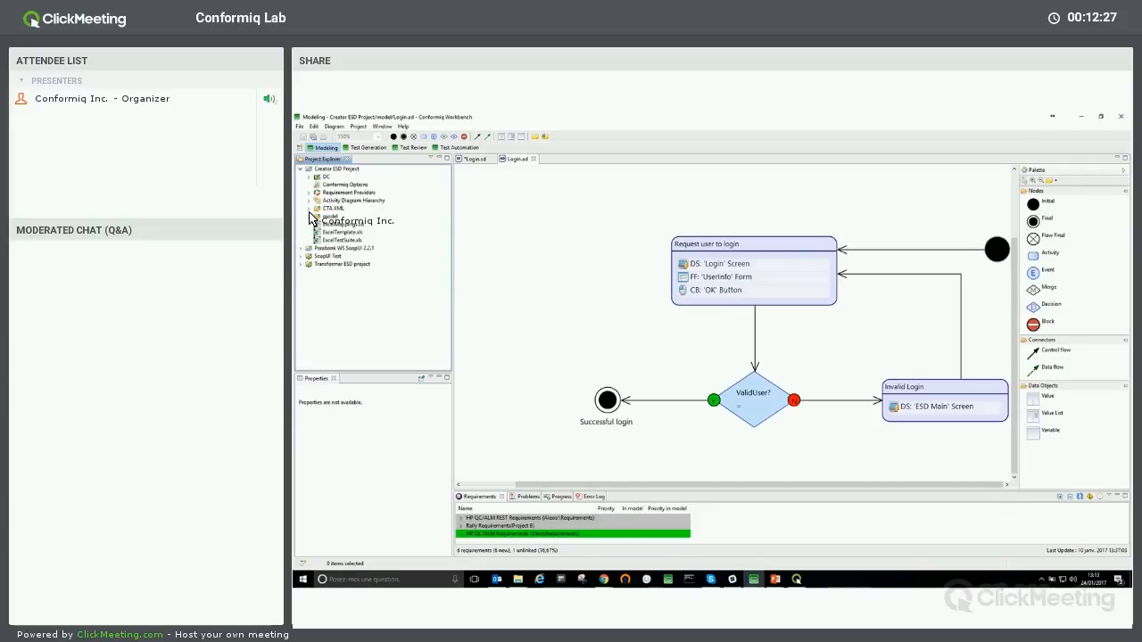
pyautogui.doubleClick(323, 167)
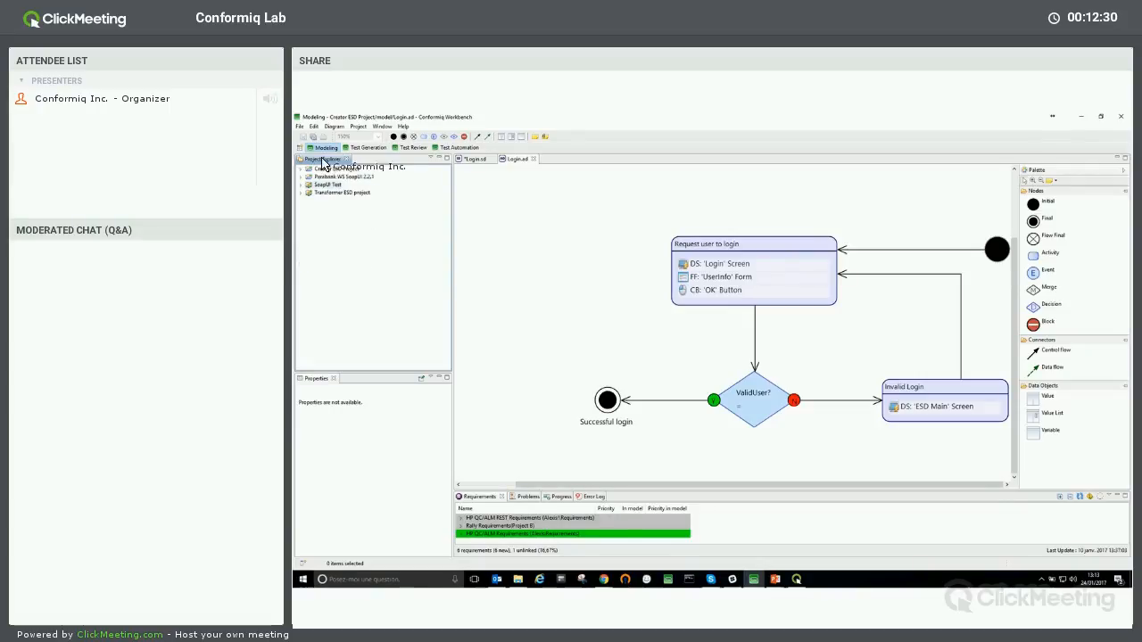
# Step: Close all open diagrams, saving the changes to Login.sd
pyautogui.rightClick(504, 161)
pyautogui.click(544, 232)
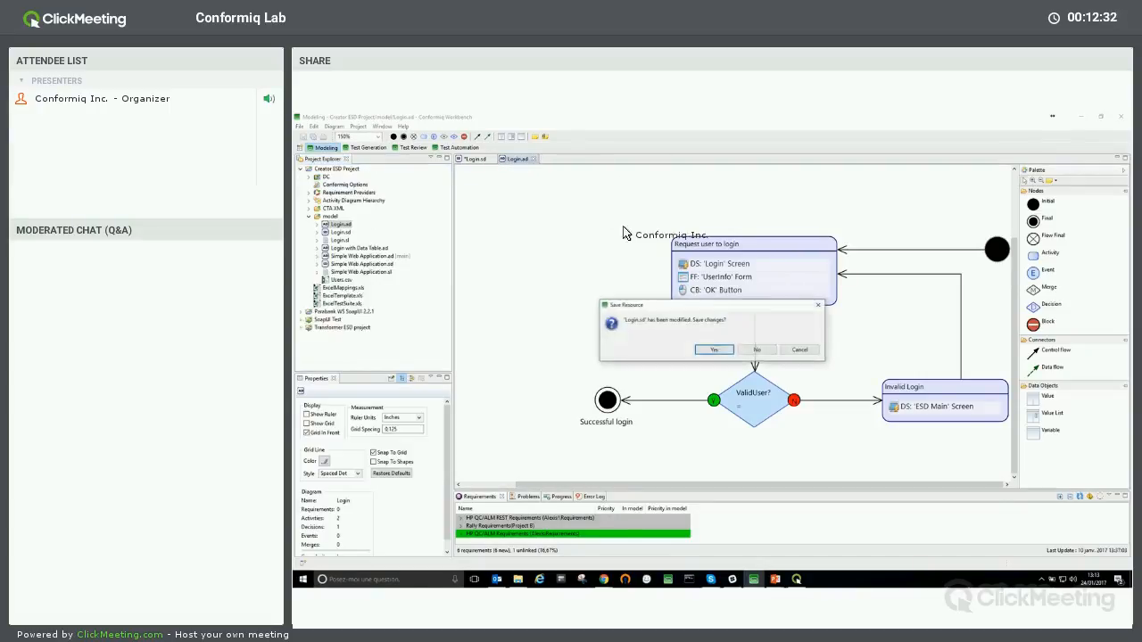
pyautogui.click(720, 348)
pyautogui.click(489, 160)
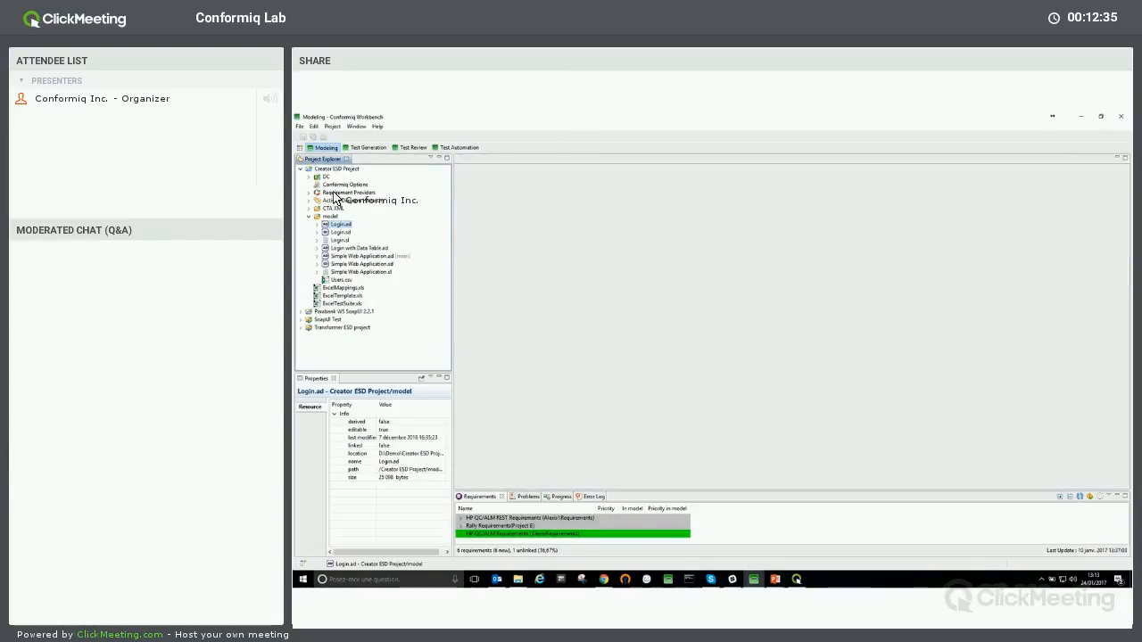
# Step: Collapse the Creator ESD Project, select all four projects in the Project Explorer and close them
pyautogui.click(300, 168)
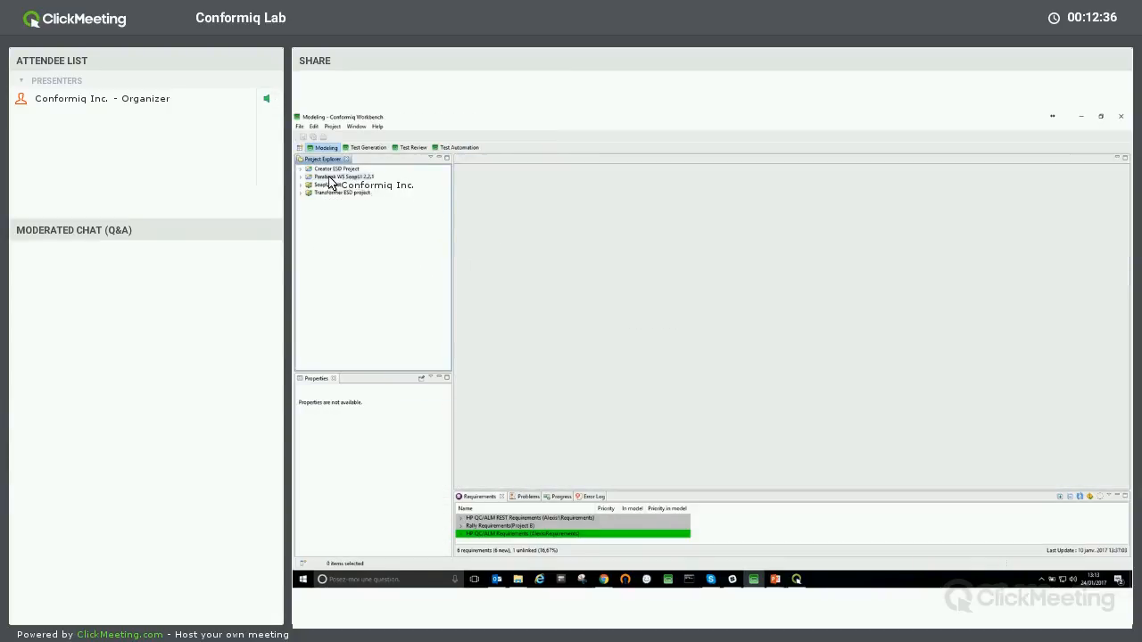
pyautogui.click(327, 168)
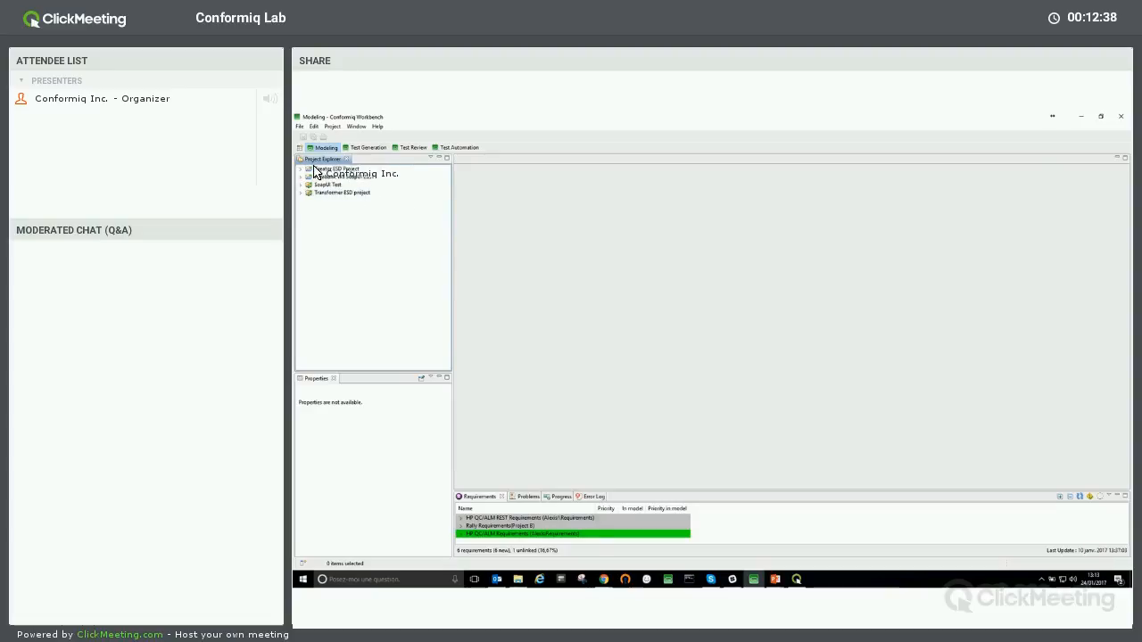
pyautogui.hotkey('ctrl', 'a')
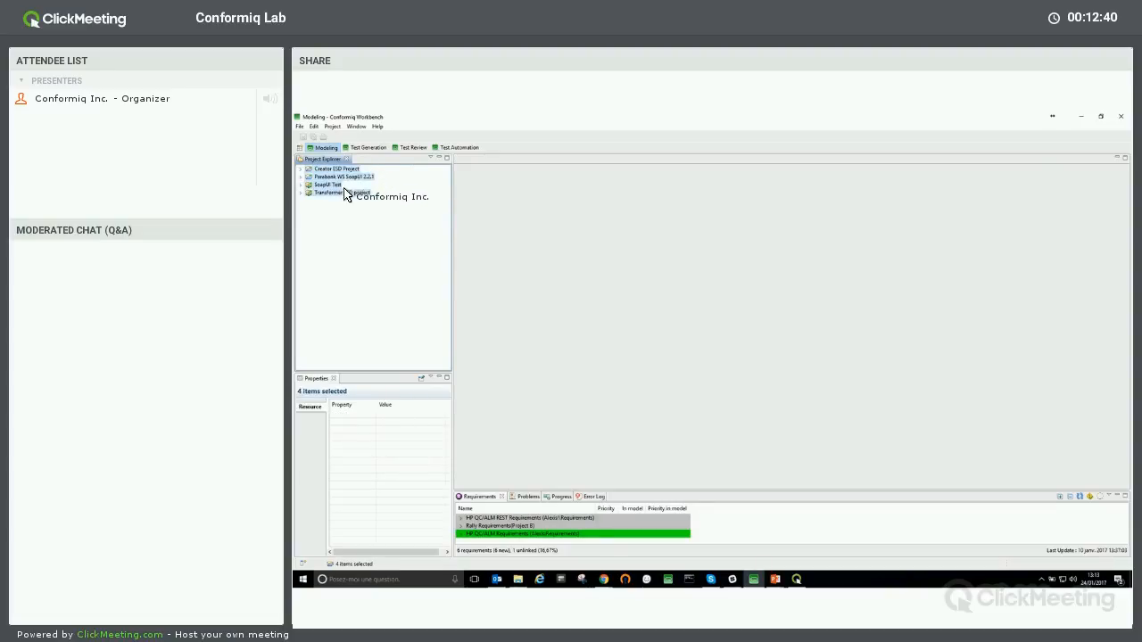
pyautogui.rightClick(332, 184)
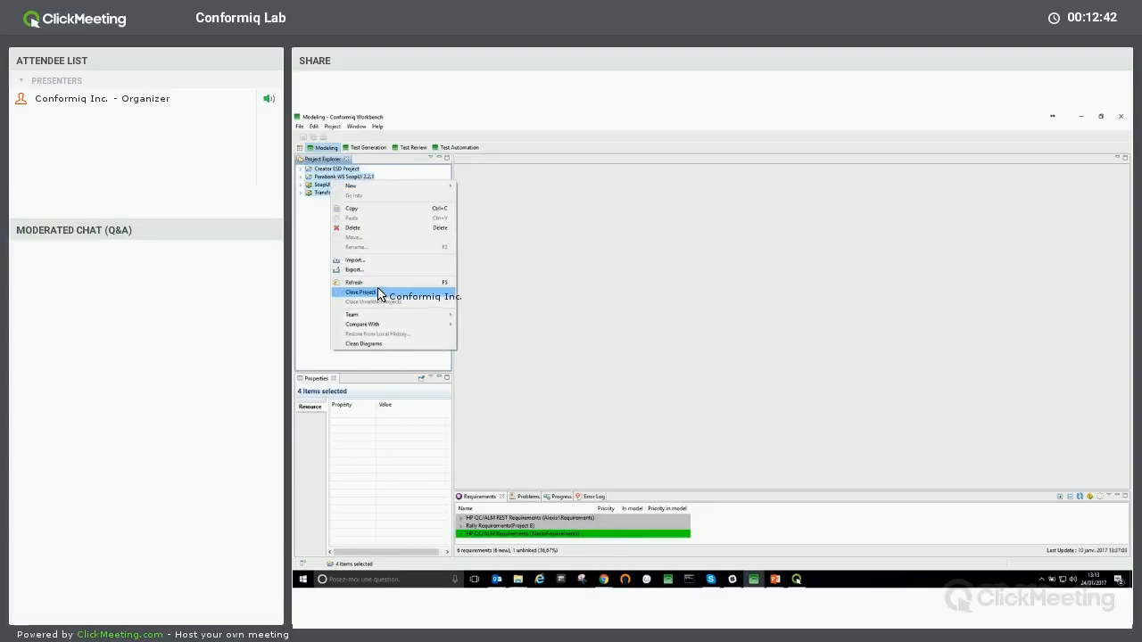
pyautogui.click(365, 291)
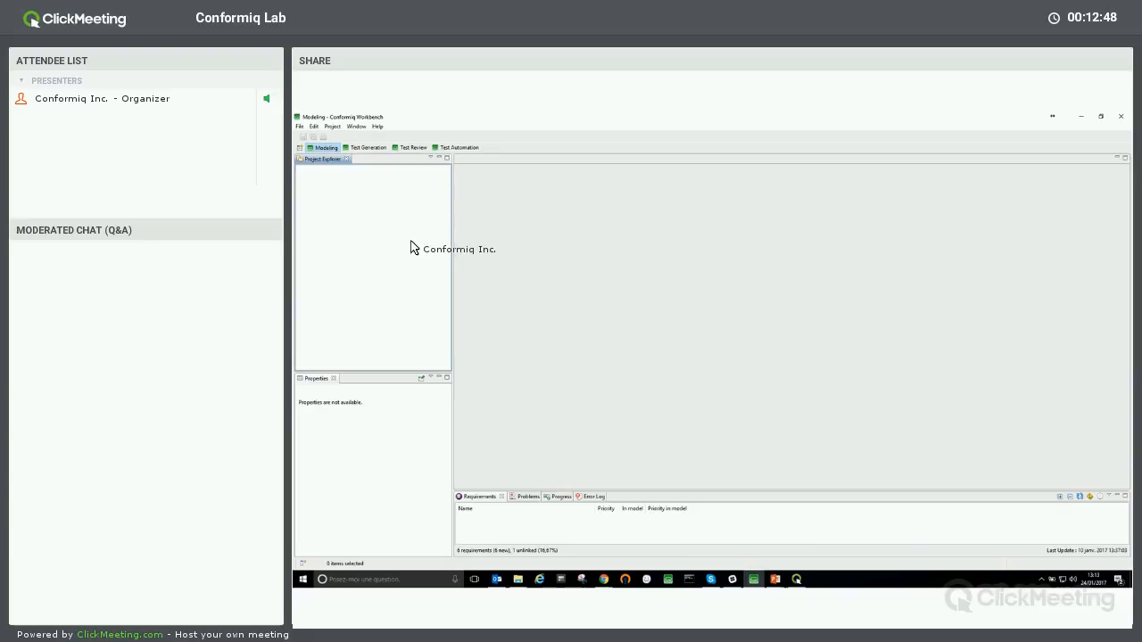
# Step: Set up a new Conformiq Creator project named "Visio" in the default location with an empty initial model
pyautogui.click(298, 126)
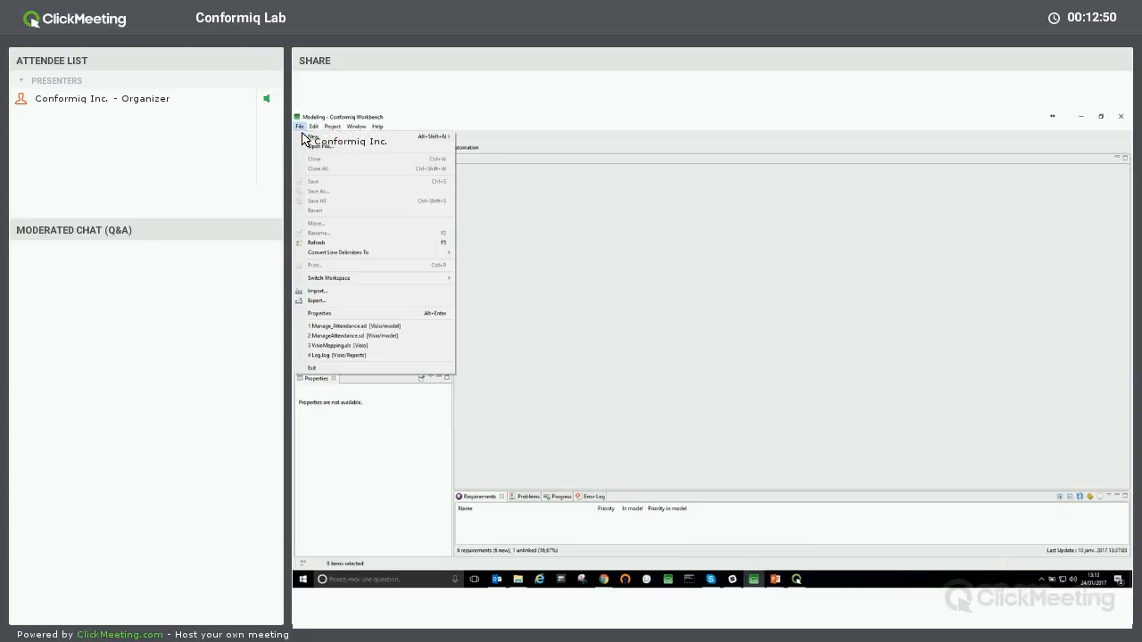
pyautogui.moveTo(442, 136)
pyautogui.click(477, 136)
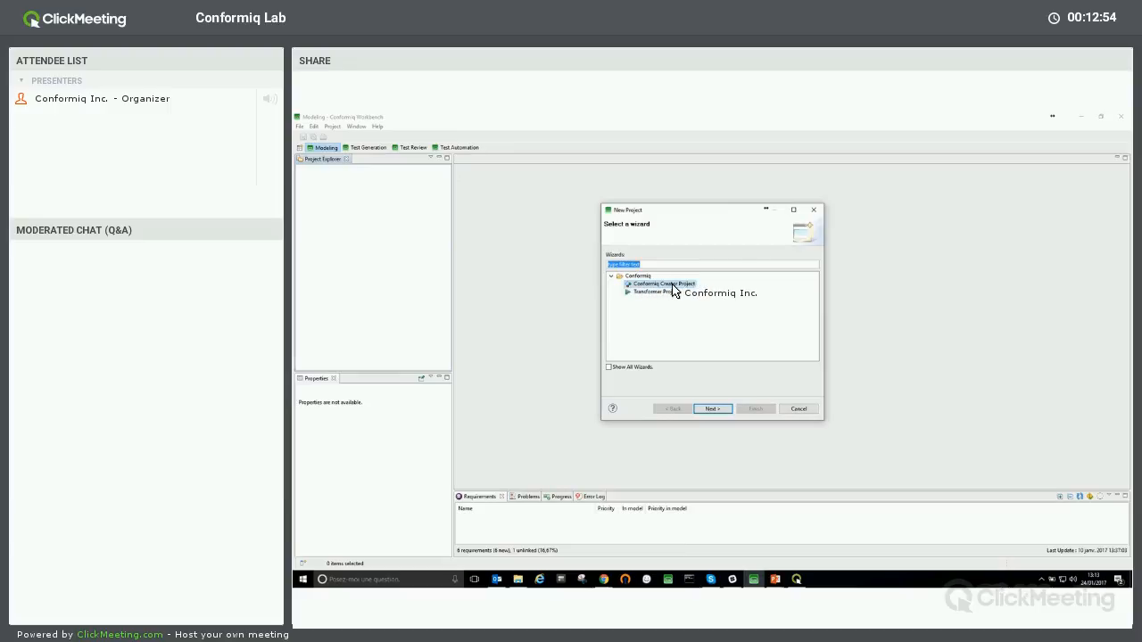
pyautogui.click(711, 409)
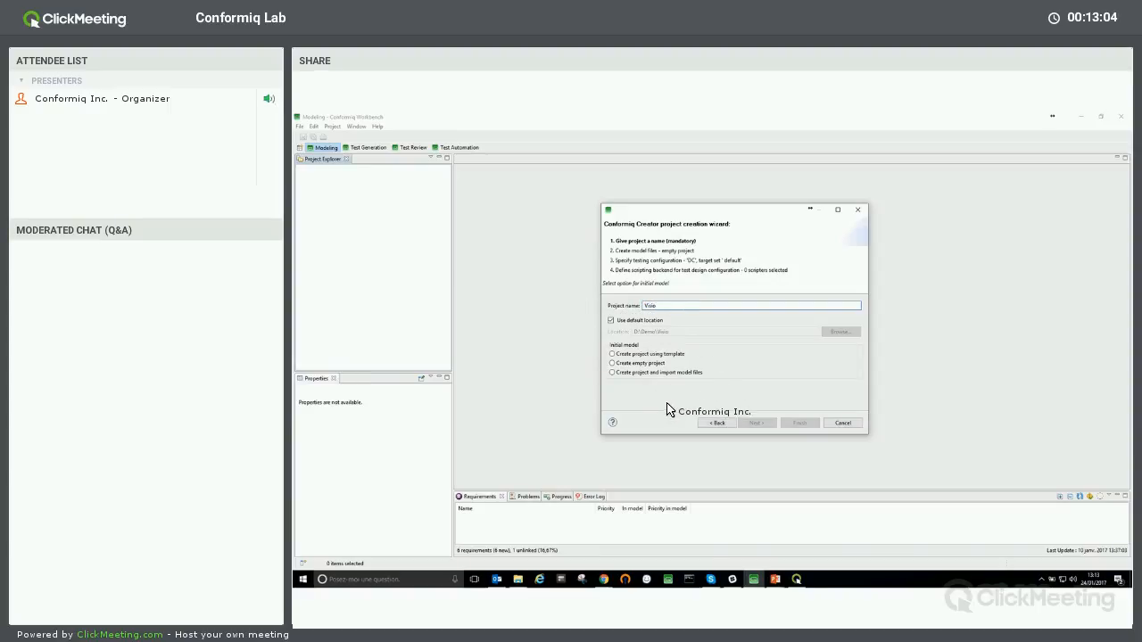
pyautogui.click(654, 363)
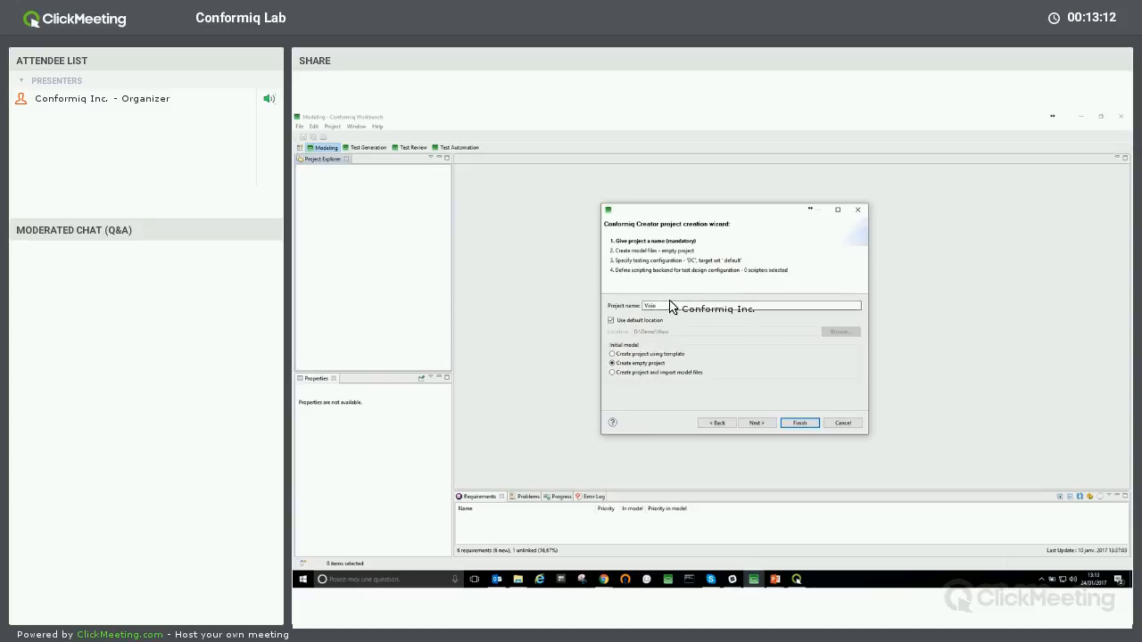
# Step: Open ManageAttendance.vdx from the Demo folder in Internet Explorer, allow its blocked content, and view the Manage Attendance flowchart enlarged
pyautogui.click(519, 579)
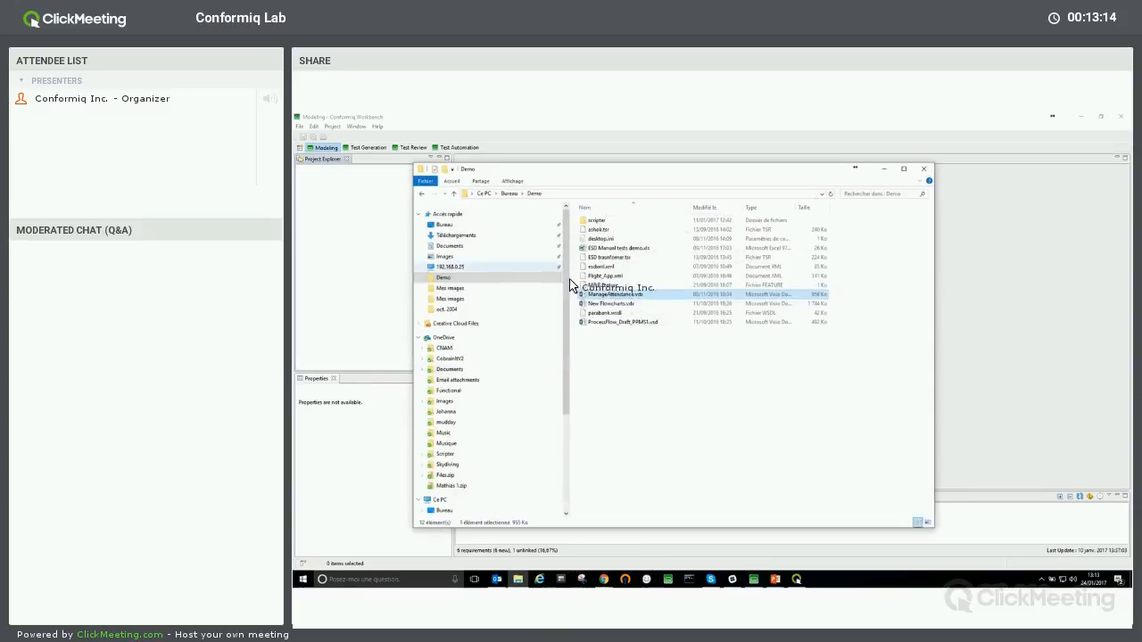
pyautogui.doubleClick(610, 296)
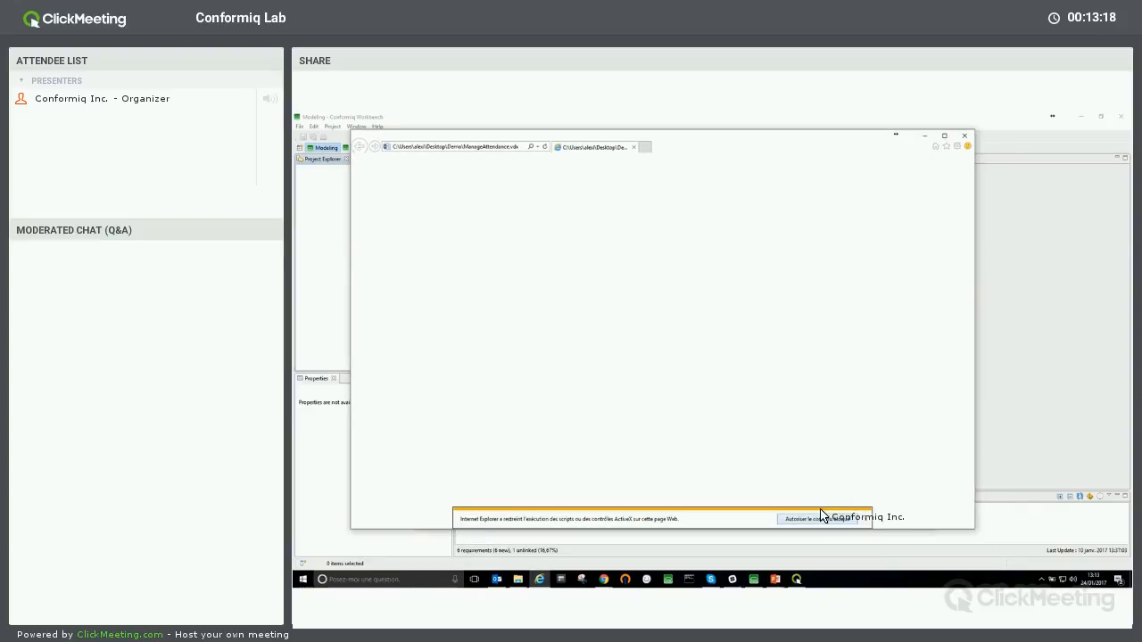
pyautogui.click(803, 518)
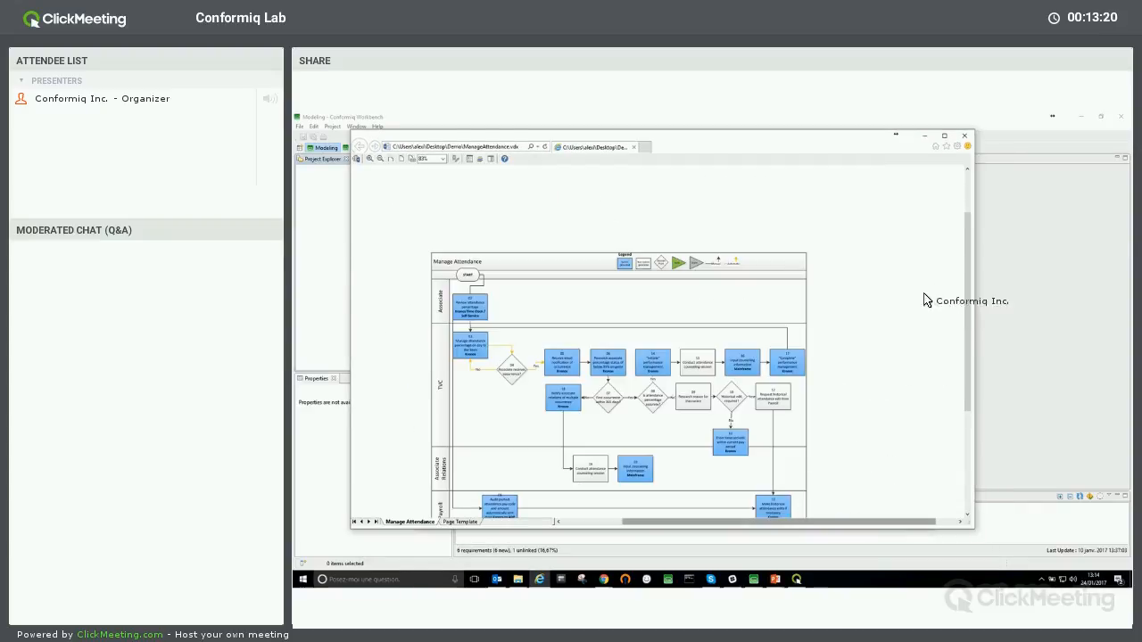
pyautogui.moveTo(966, 277); pyautogui.dragTo(969, 310)
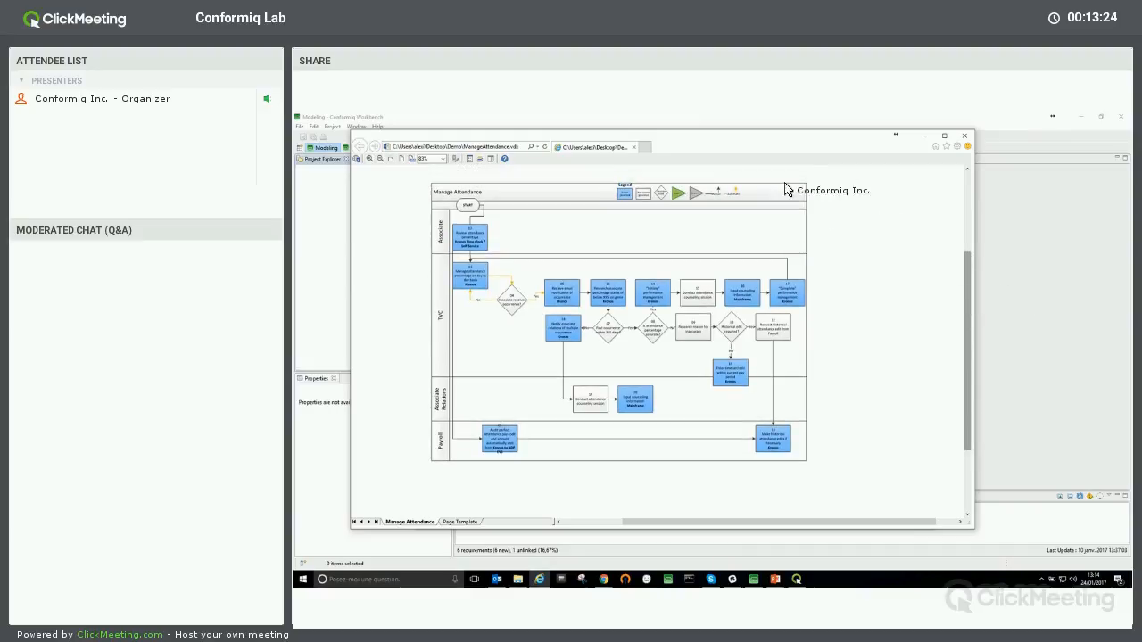
pyautogui.doubleClick(724, 139)
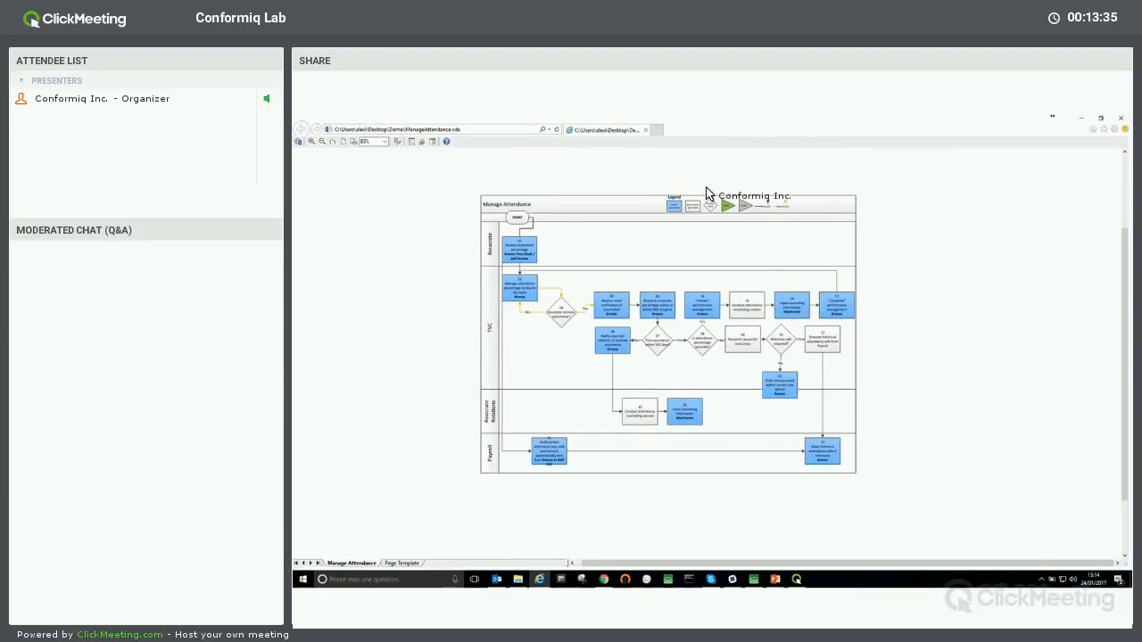
pyautogui.scroll(1, 657, 345)
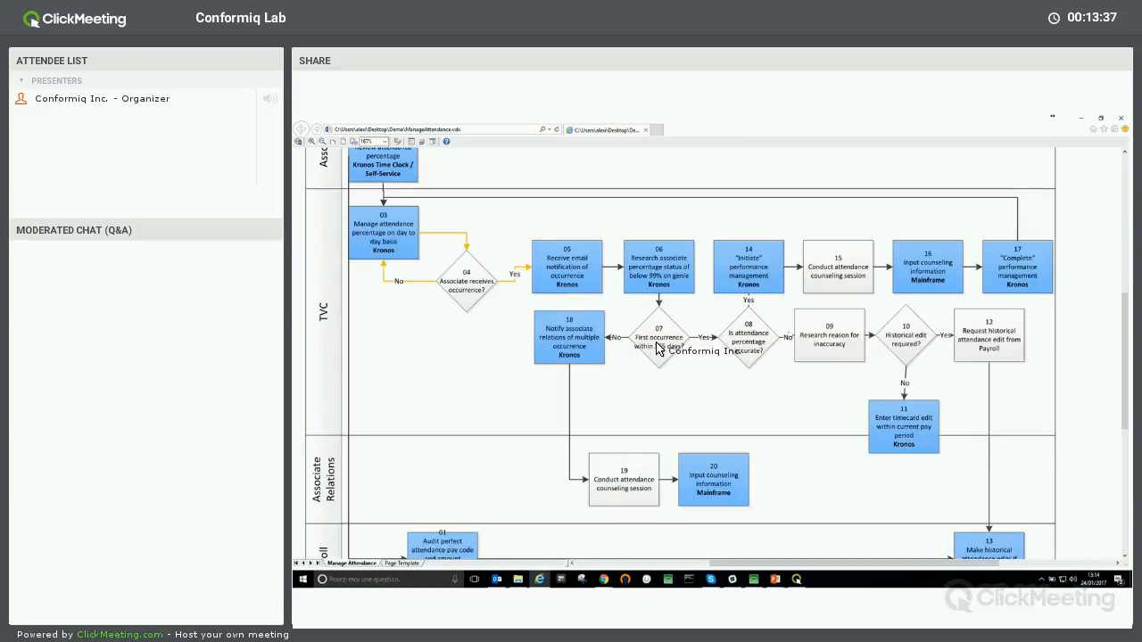
# Step: Look over the whole Manage Attendance flowchart, from the legend down to the Payroll lane
pyautogui.scroll(-2, 658, 345)
pyautogui.scroll(3, 678, 349)
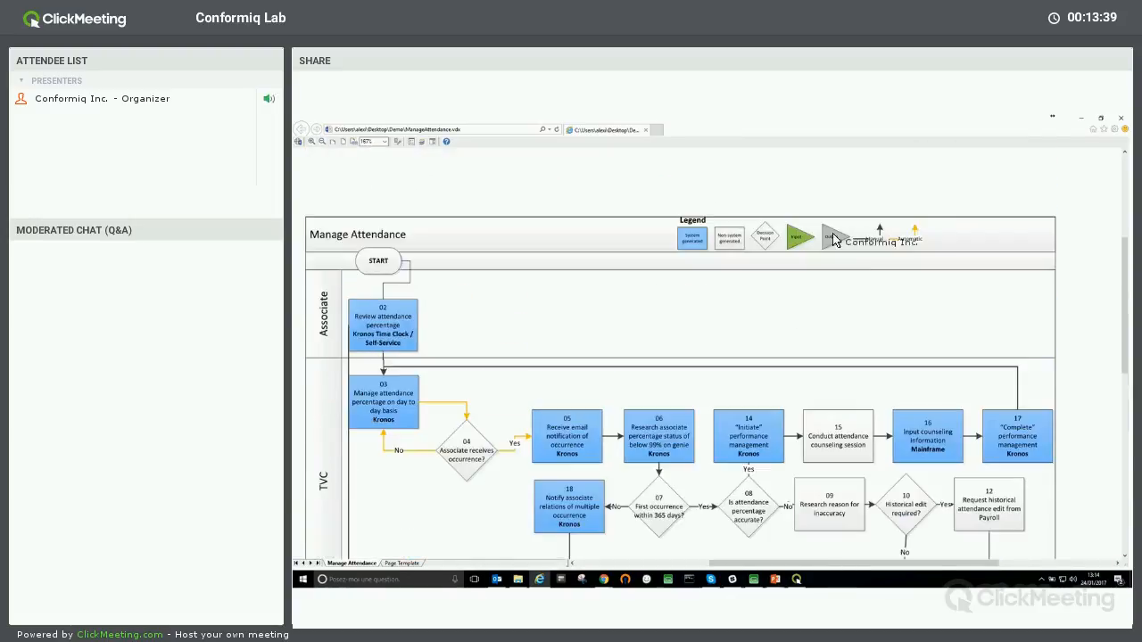
pyautogui.scroll(-5, 1048, 220)
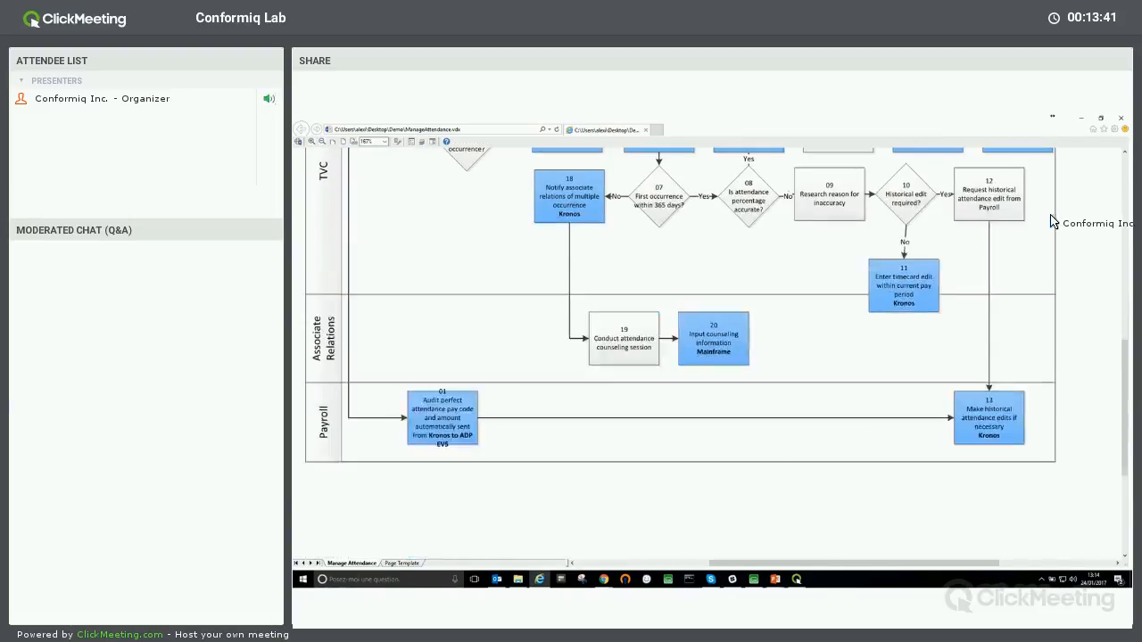
pyautogui.scroll(2, 1051, 219)
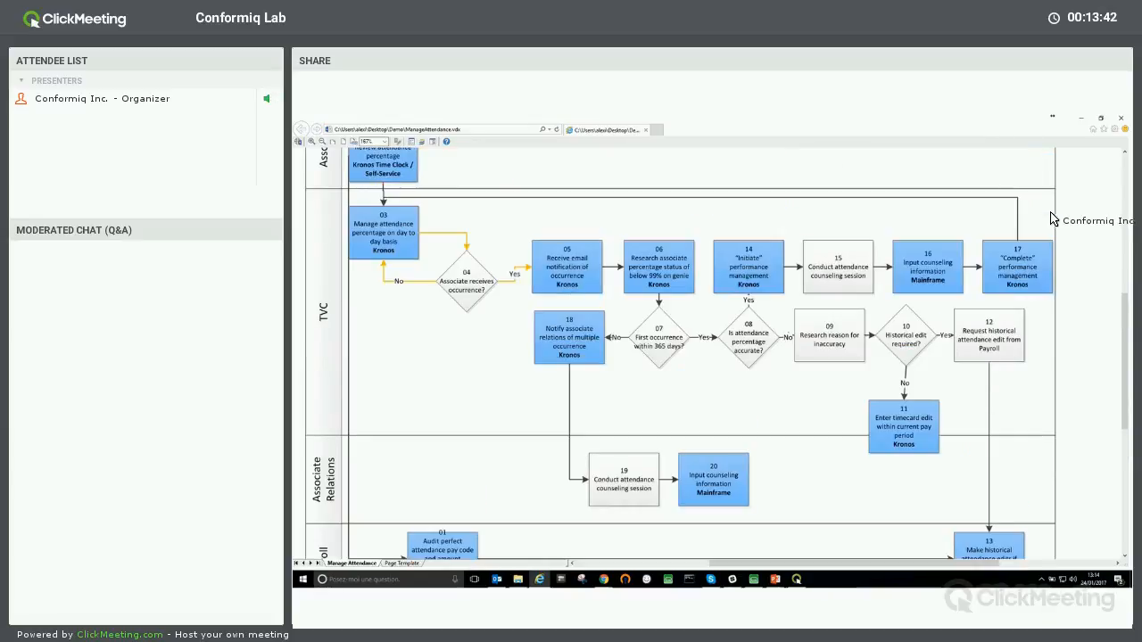
# Step: Switch back to Conformiq Workbench, finish creating the empty Visio project and select its model folder
pyautogui.click(1100, 120)
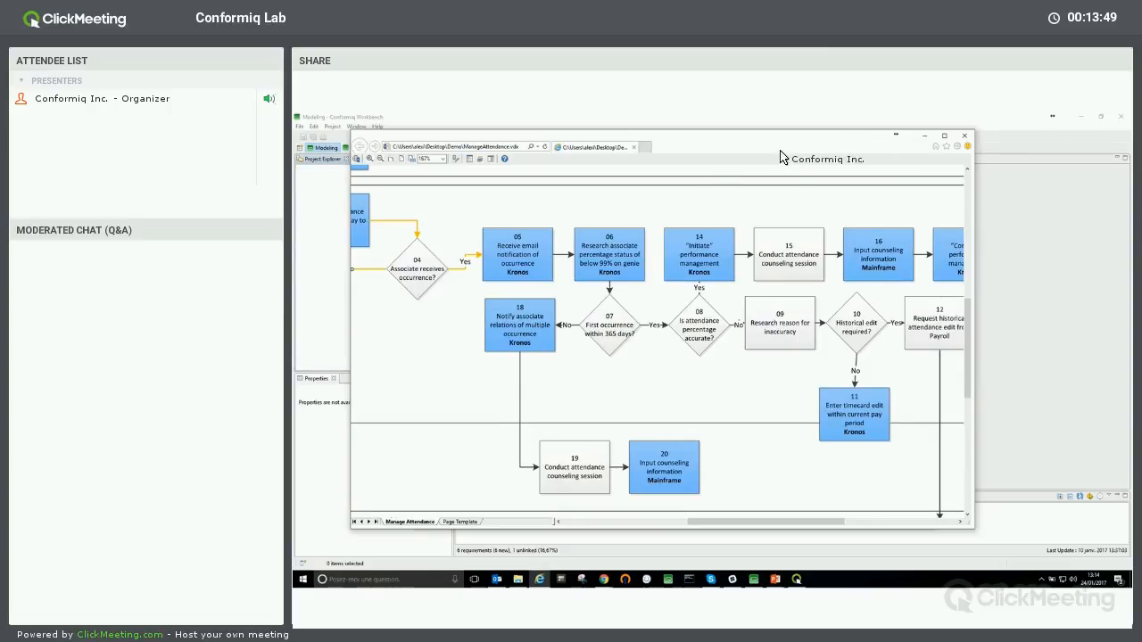
pyautogui.click(924, 136)
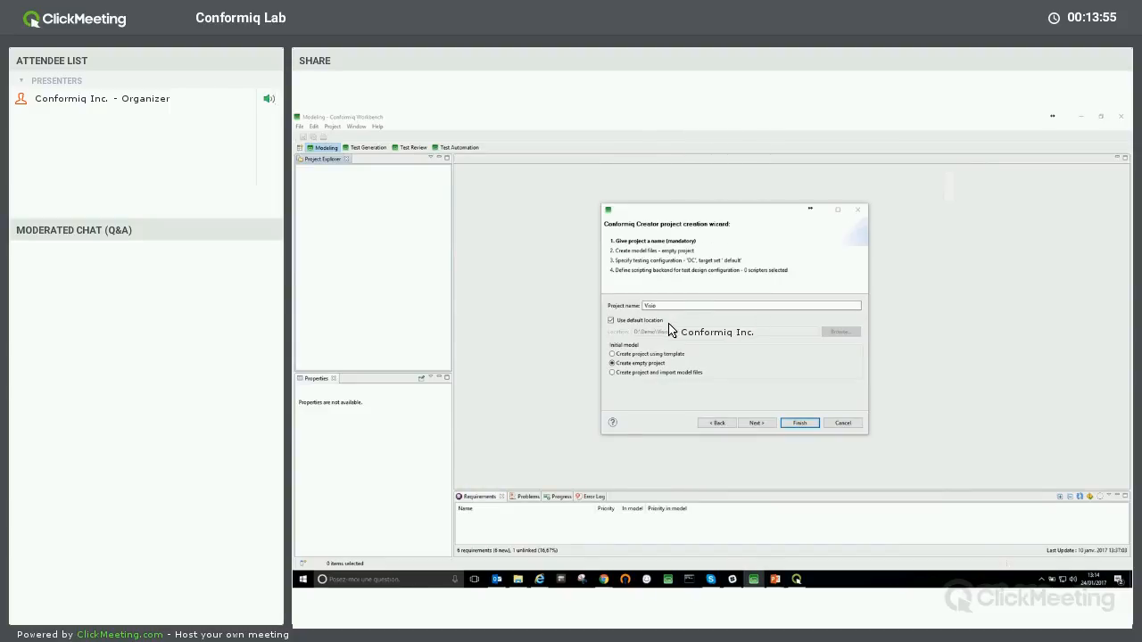
pyautogui.click(791, 424)
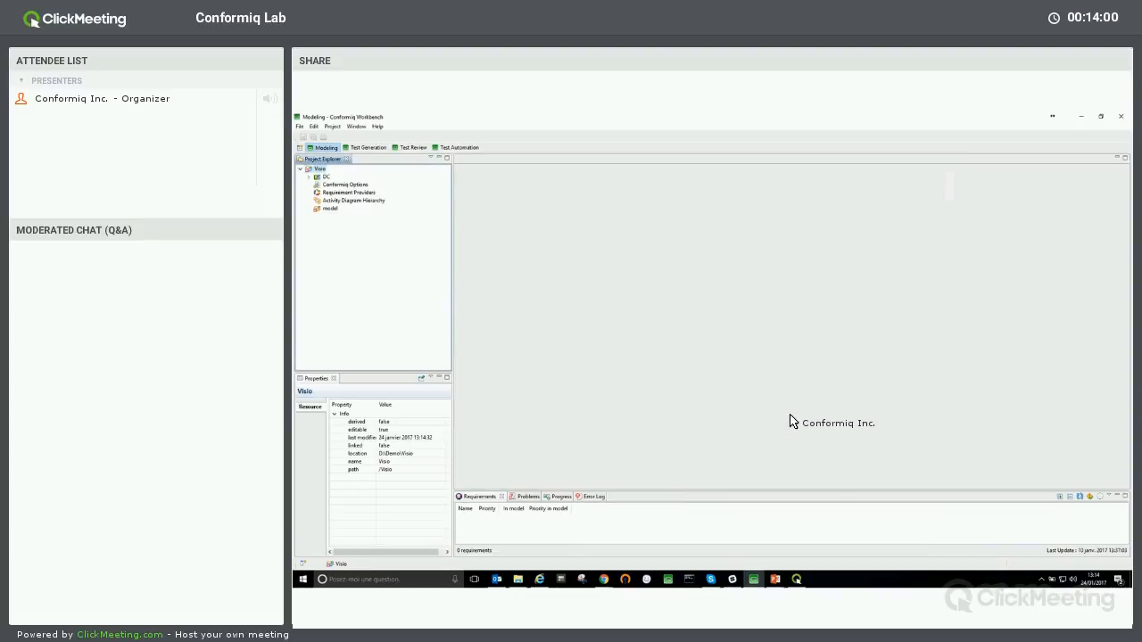
pyautogui.click(334, 210)
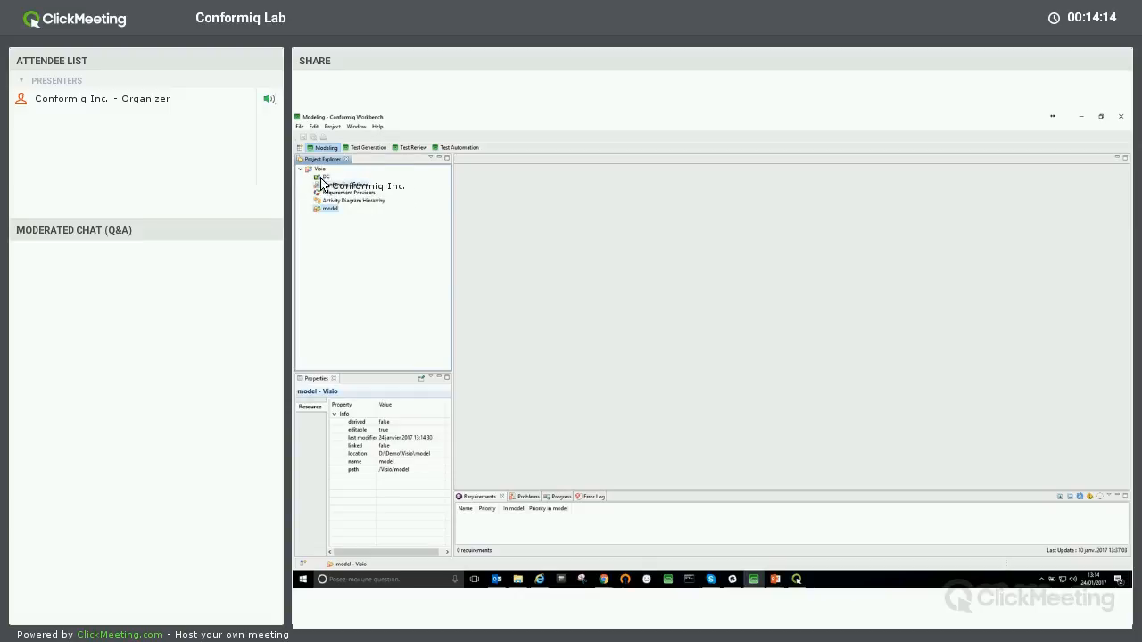
# Step: Start a Visio import into the Visio project with ManageAttendance.vdx from the Demo folder as the Visio file
pyautogui.rightClick(320, 173)
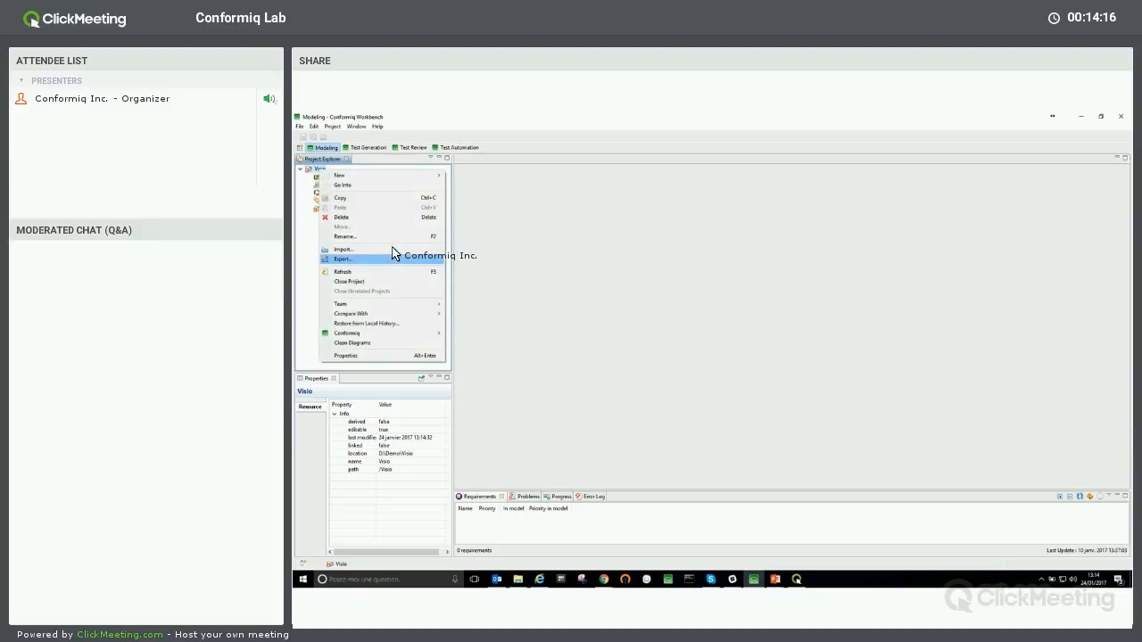
pyautogui.click(389, 252)
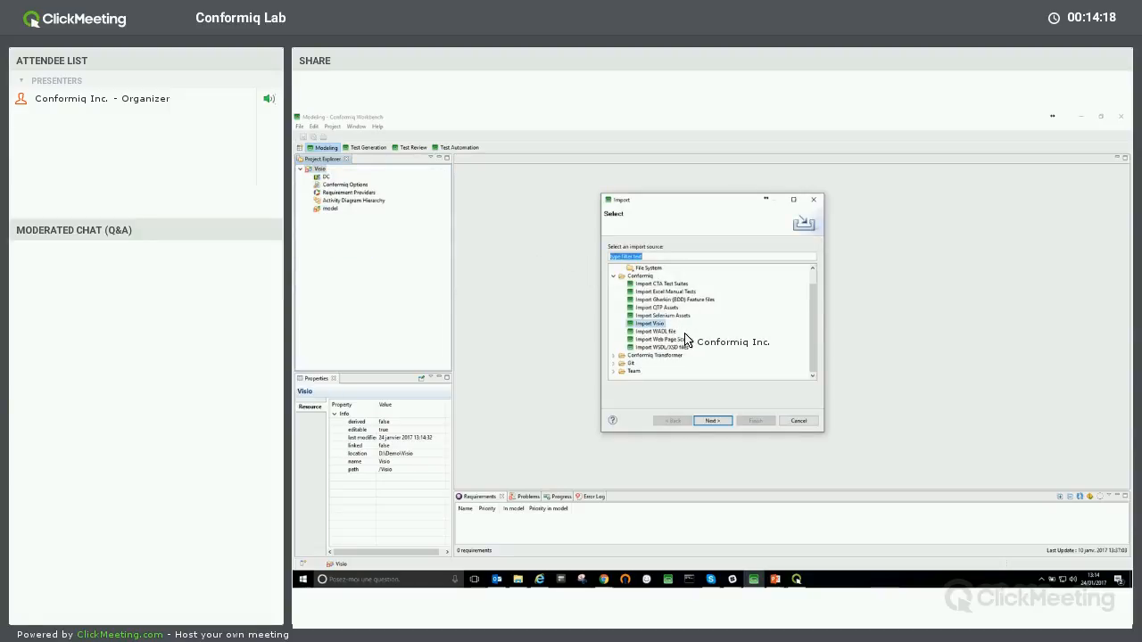
pyautogui.click(724, 420)
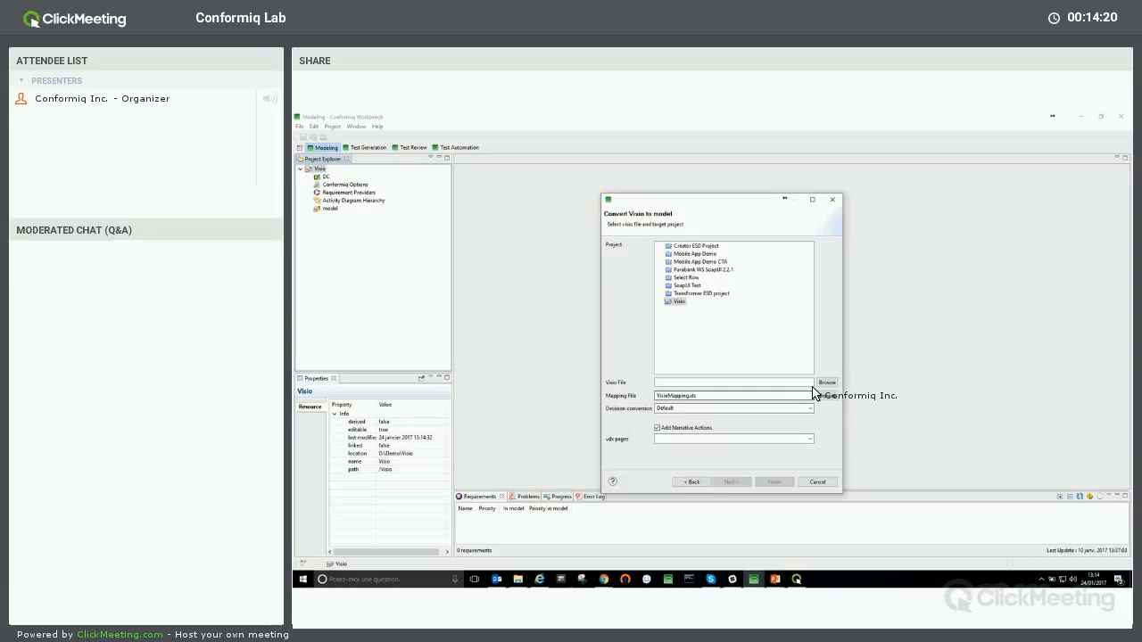
pyautogui.click(826, 383)
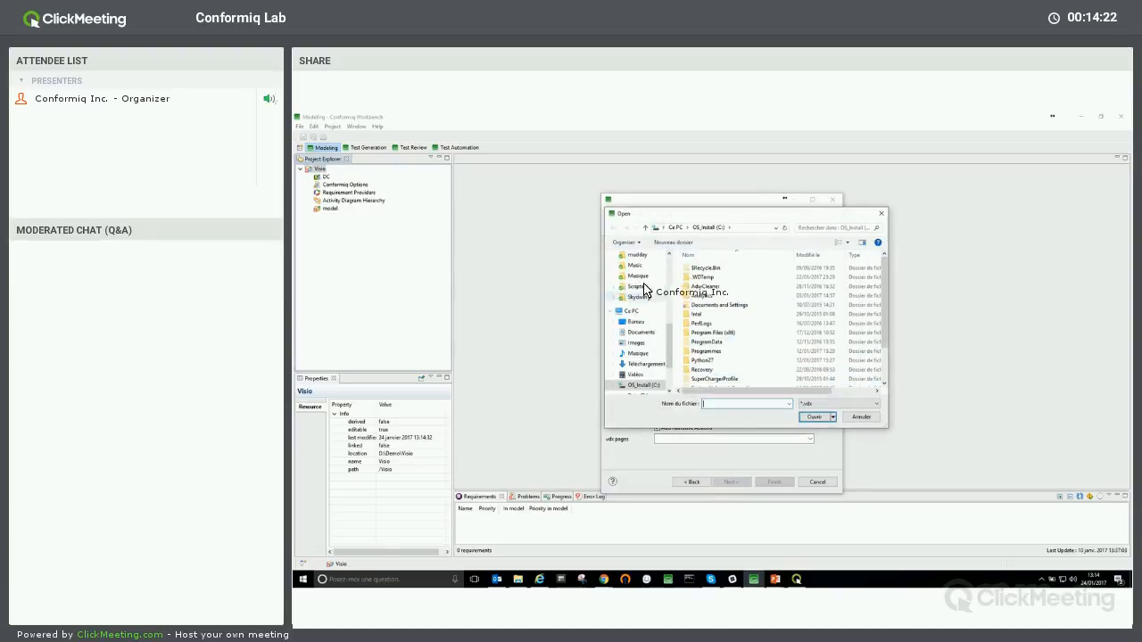
pyautogui.scroll(8, 660, 316)
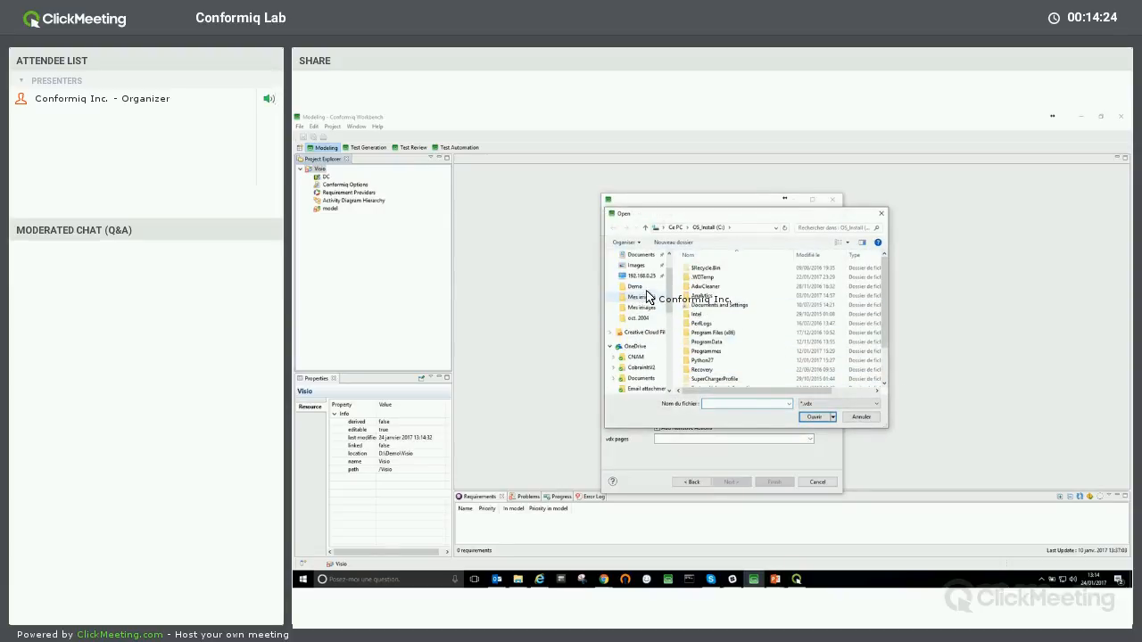
pyautogui.click(637, 325)
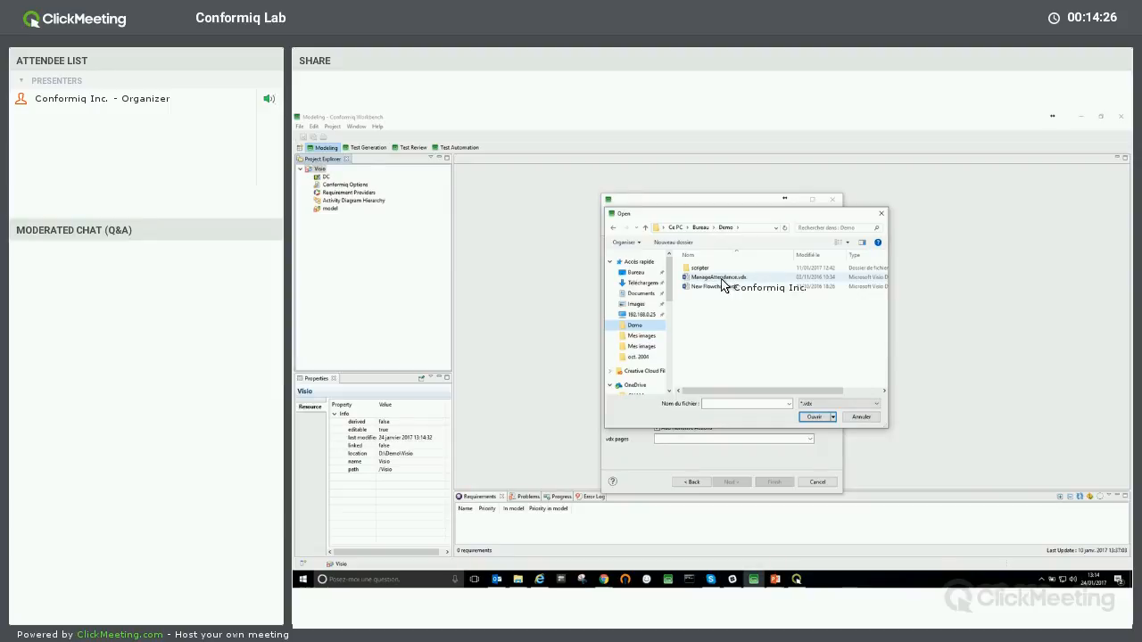
pyautogui.click(703, 278)
pyautogui.click(814, 417)
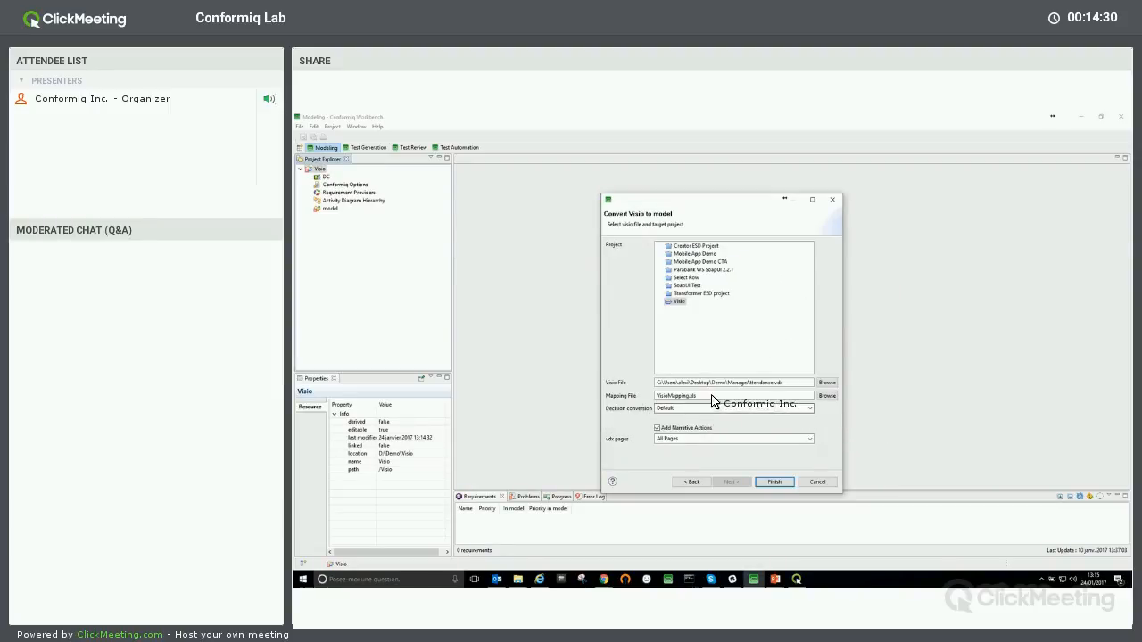
# Step: Set the decision conversion to To Creator Event Nodes Only and try to import all pages using VisioMapping.xls
pyautogui.moveTo(717, 395); pyautogui.dragTo(657, 395)
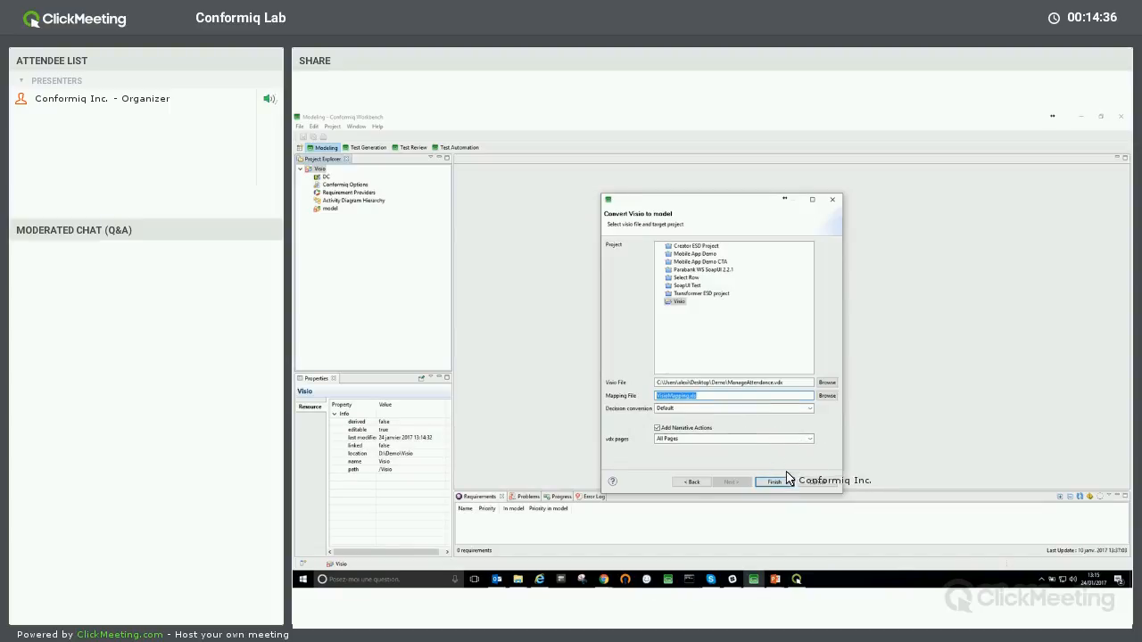
pyautogui.click(808, 409)
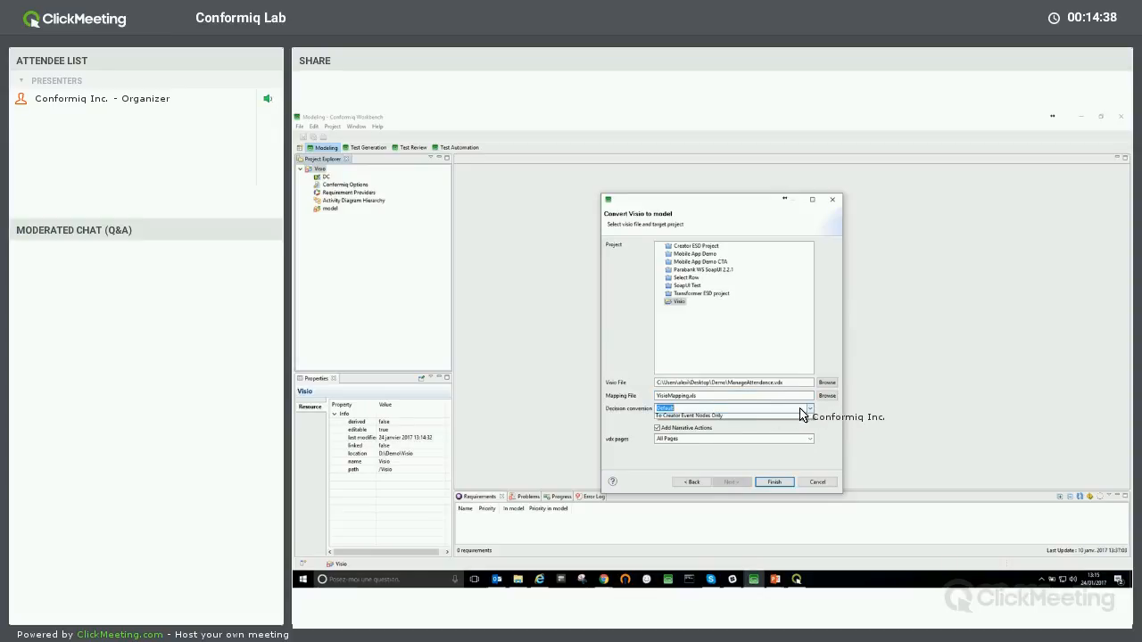
pyautogui.click(782, 482)
pyautogui.click(783, 482)
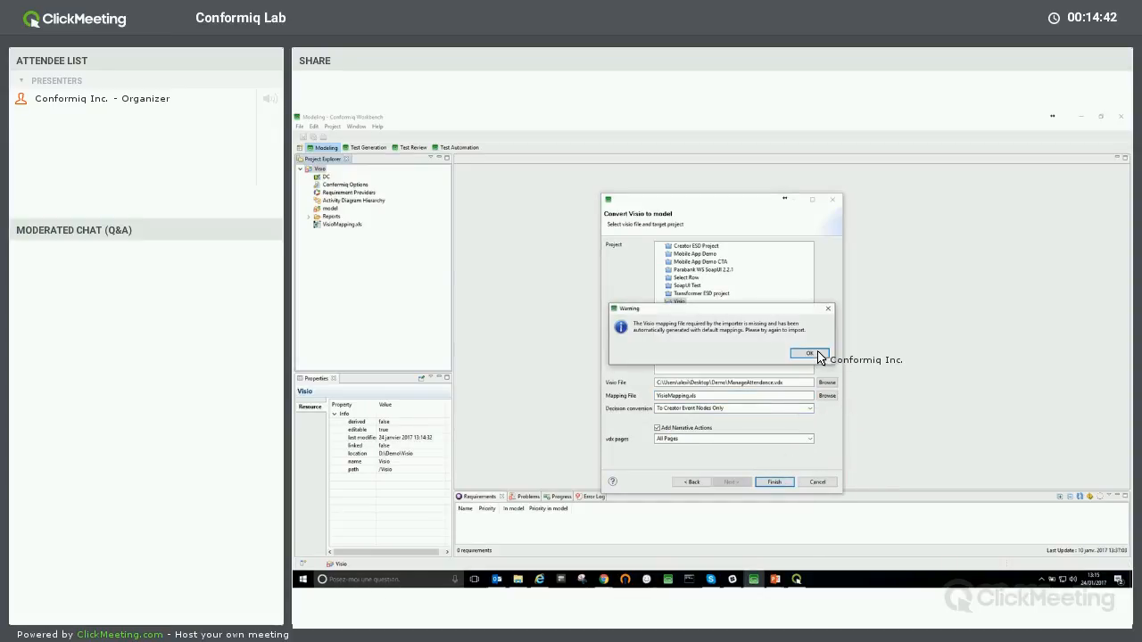
pyautogui.click(808, 353)
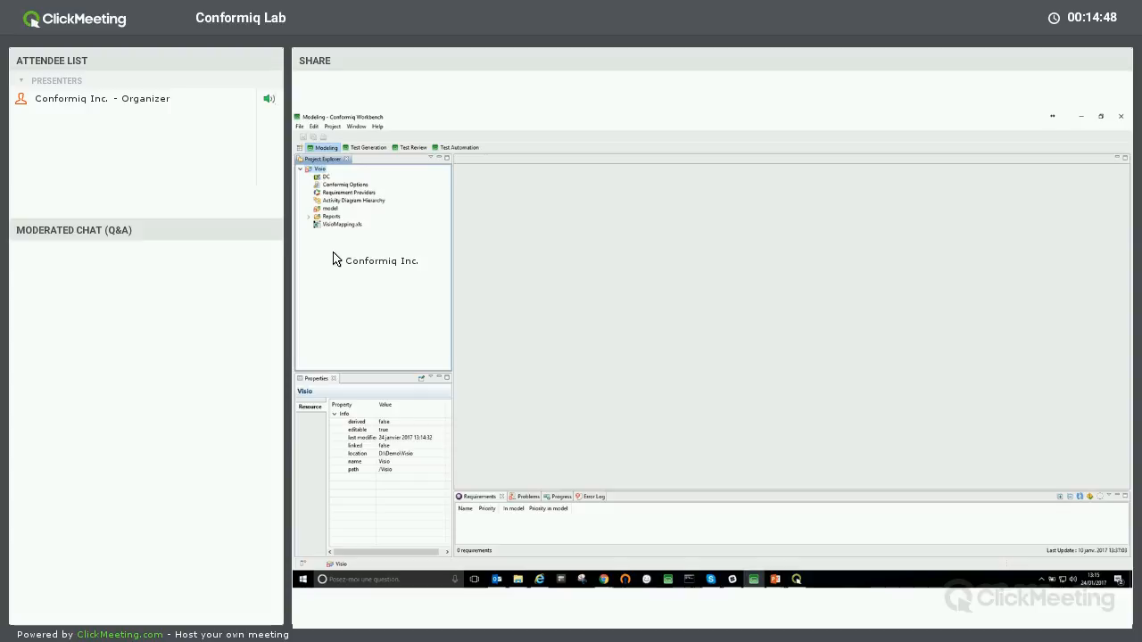
# Step: Switch to Internet Explorer, review the shapes used in the Manage Attendance flowchart, and return to Conformiq Workbench
pyautogui.click(539, 579)
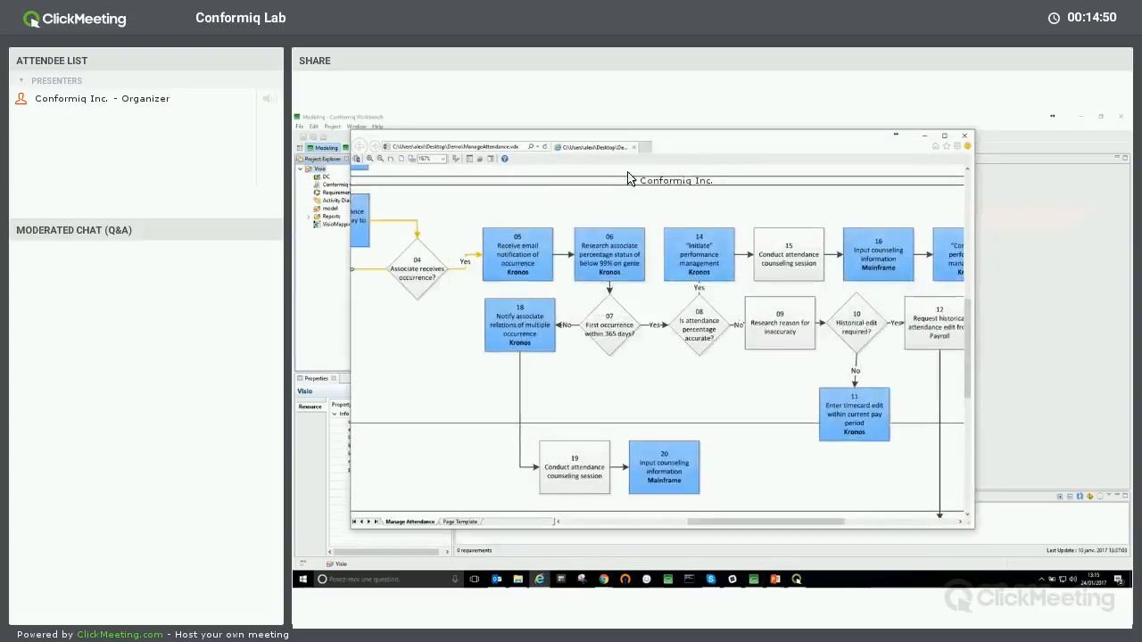
pyautogui.moveTo(754, 143); pyautogui.dragTo(874, 144)
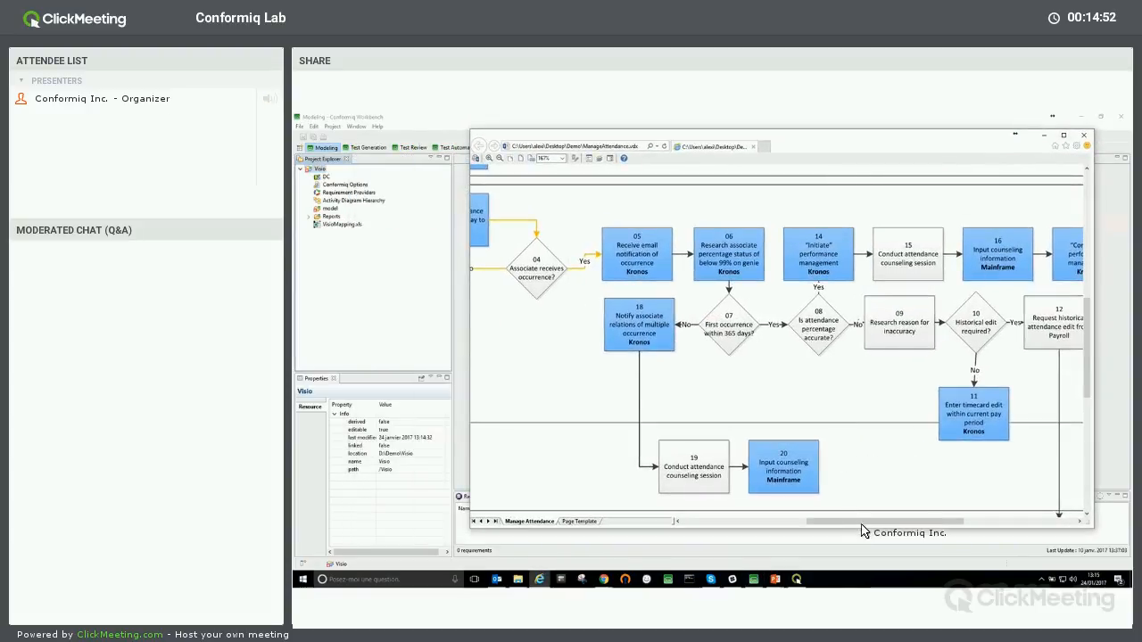
pyautogui.moveTo(821, 522); pyautogui.dragTo(796, 523)
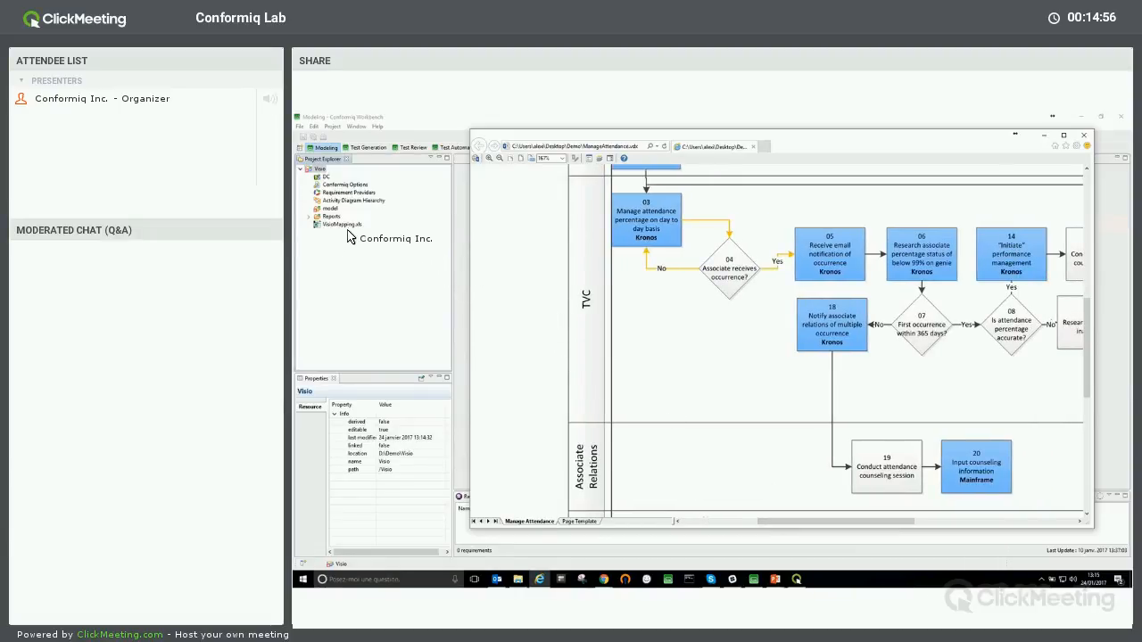
pyautogui.scroll(5, 875, 469)
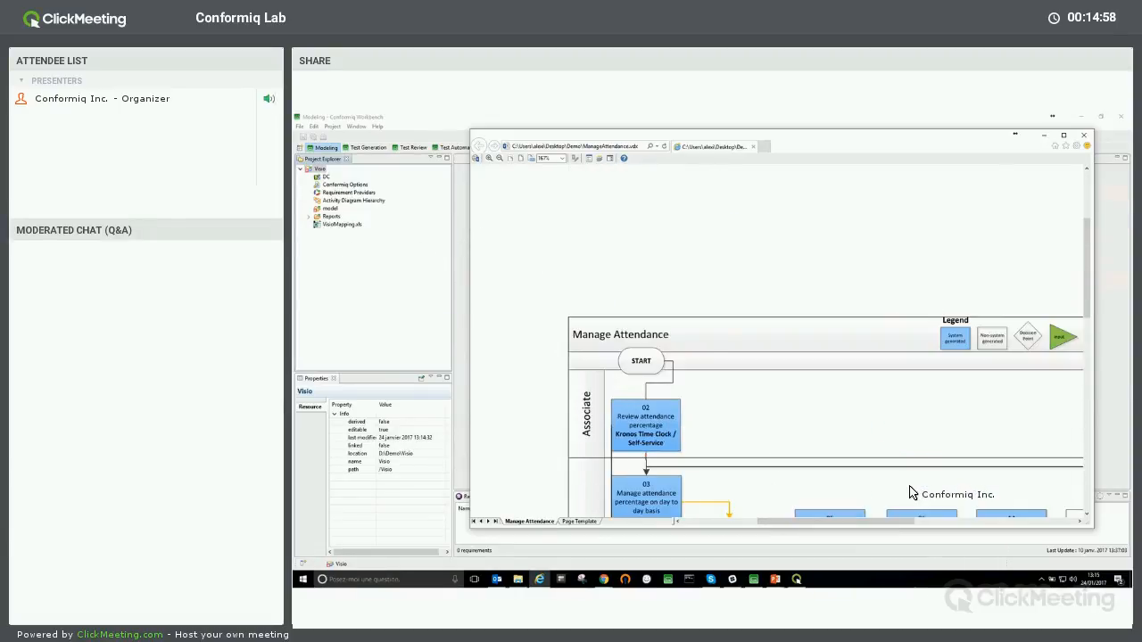
pyautogui.scroll(-3, 910, 493)
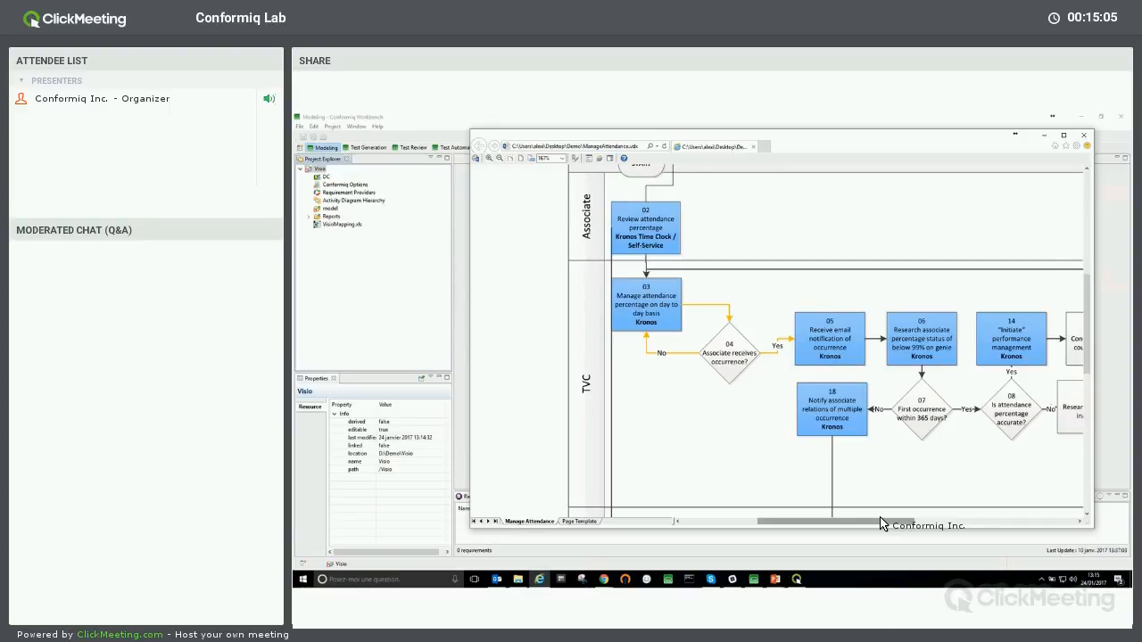
pyautogui.click(488, 123)
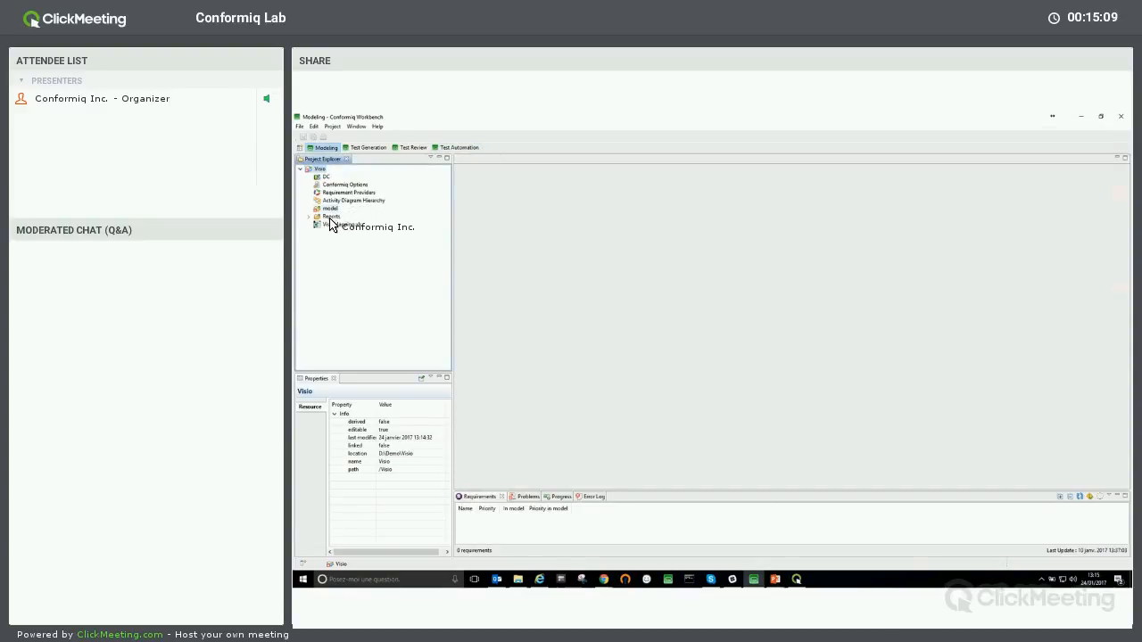
# Step: Open VisioMapping.xls from the Visio project in Excel and place its window beside the Project Explorer
pyautogui.click(326, 224)
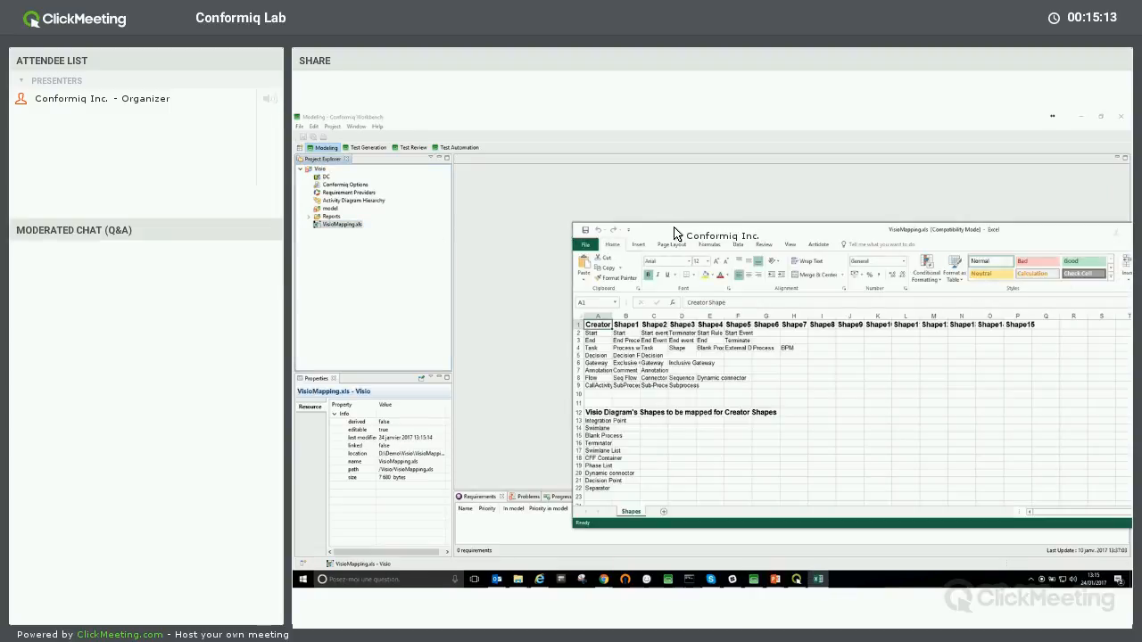
pyautogui.doubleClick(515, 120)
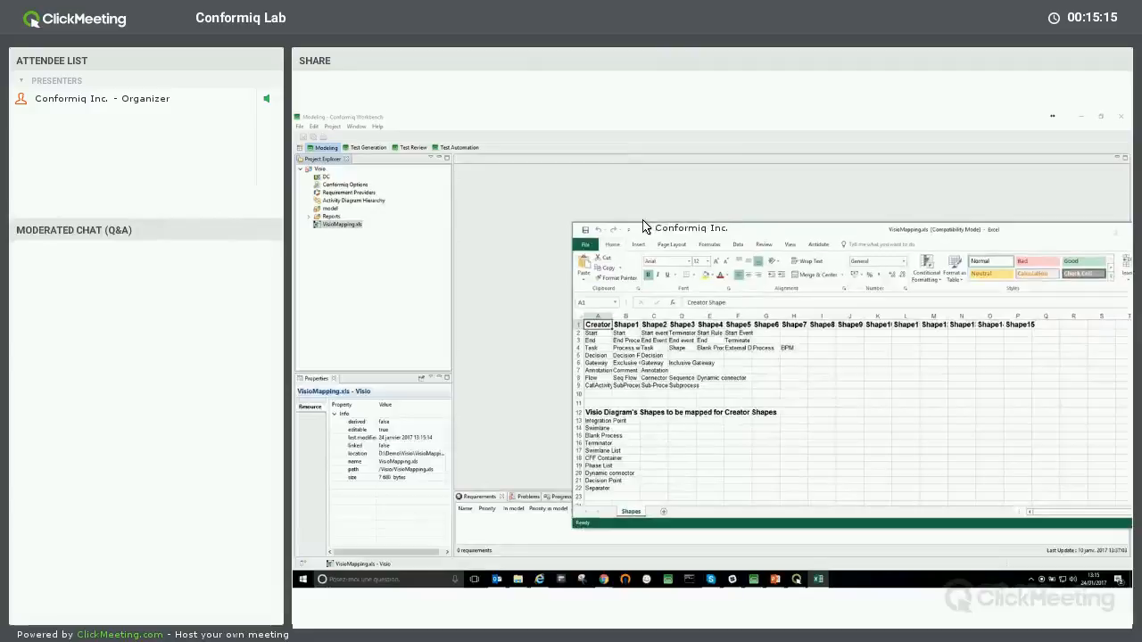
pyautogui.moveTo(649, 229); pyautogui.dragTo(612, 147)
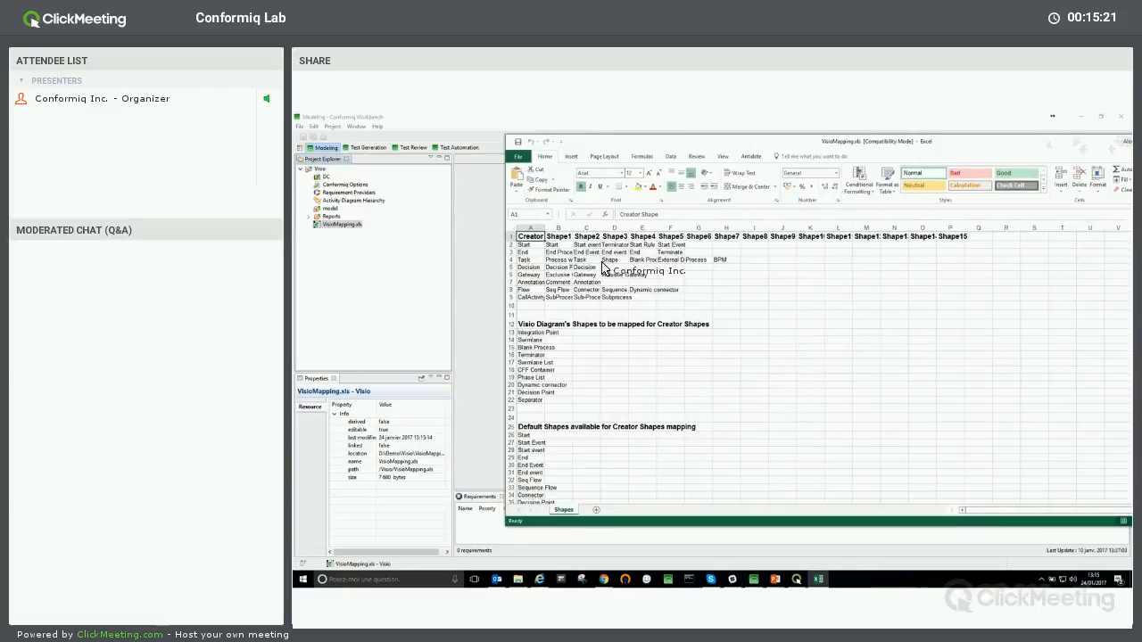
# Step: Examine how the Shapes sheet maps Creator shapes such as Start, Task and Gateway to Visio shape names
pyautogui.scroll(-1, 597, 317)
pyautogui.scroll(1, 553, 294)
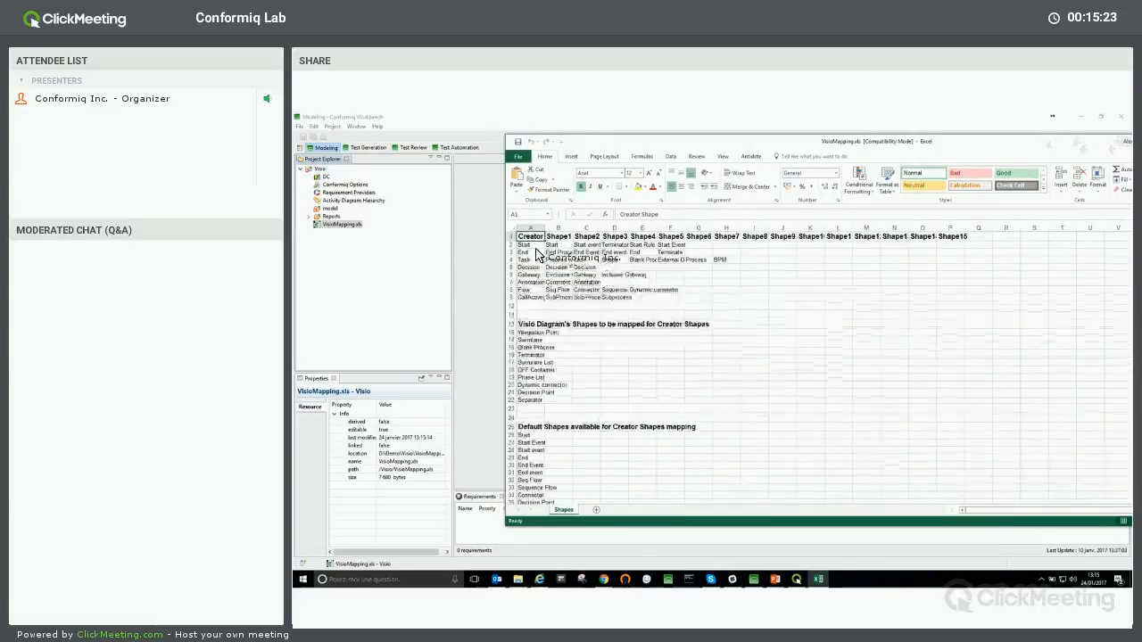
pyautogui.moveTo(530, 244); pyautogui.dragTo(536, 304)
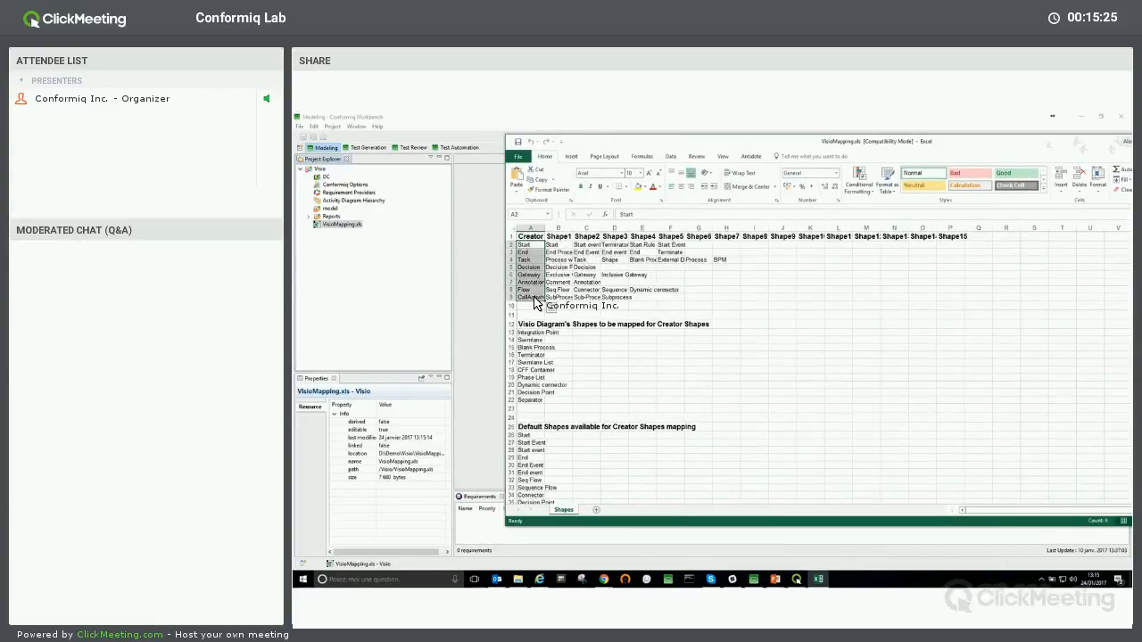
pyautogui.moveTo(553, 246); pyautogui.dragTo(680, 250)
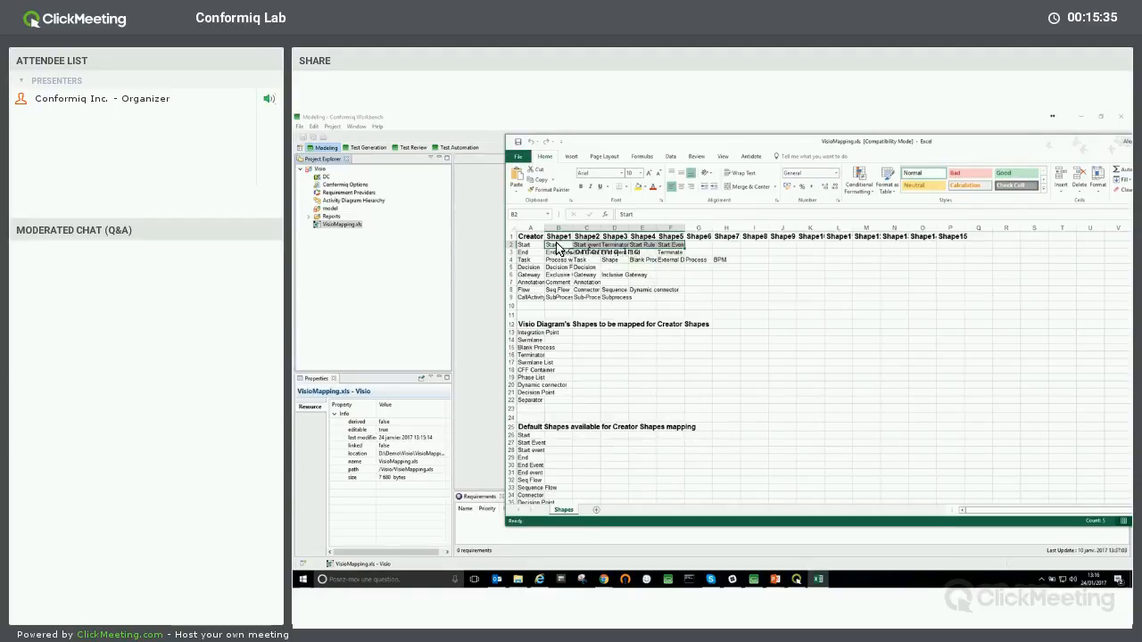
pyautogui.click(531, 259)
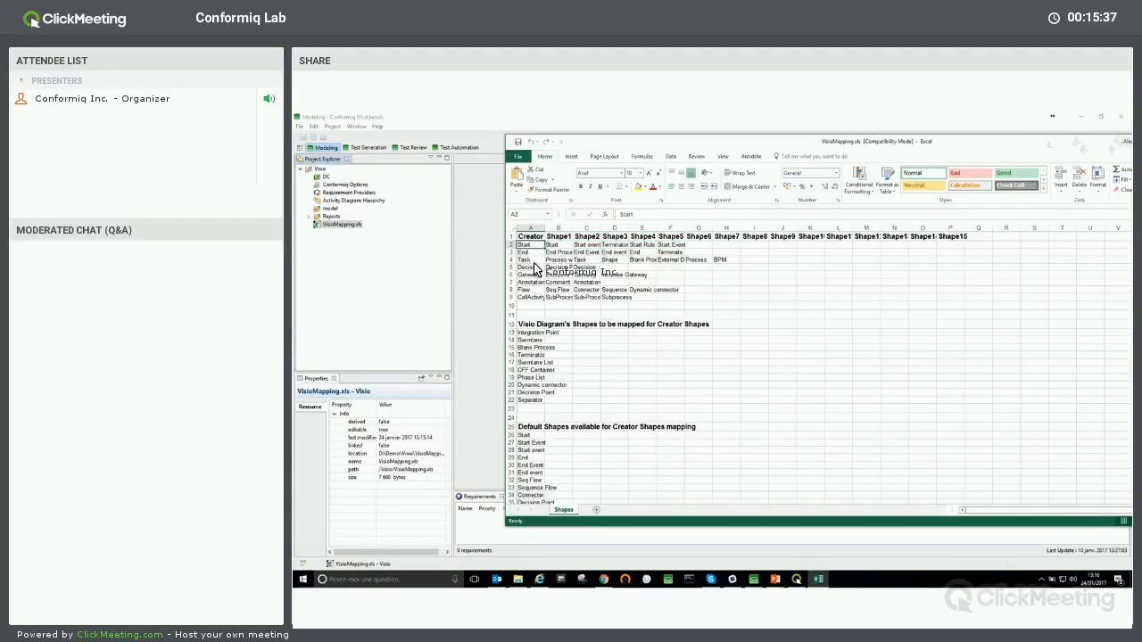
pyautogui.moveTo(528, 297); pyautogui.dragTo(524, 252)
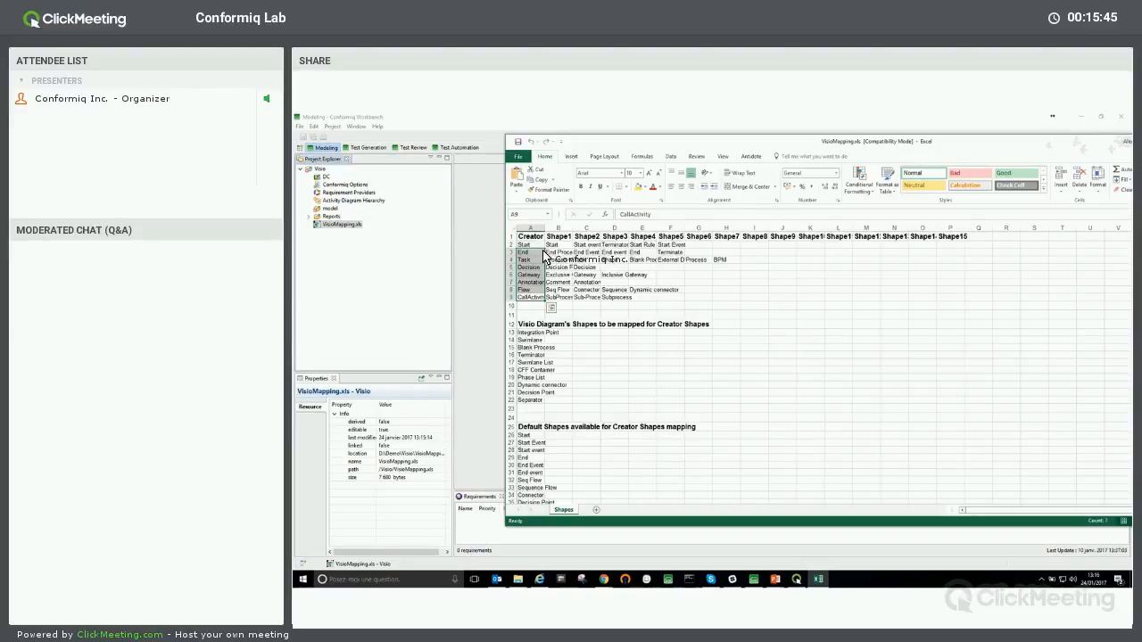
pyautogui.click(556, 261)
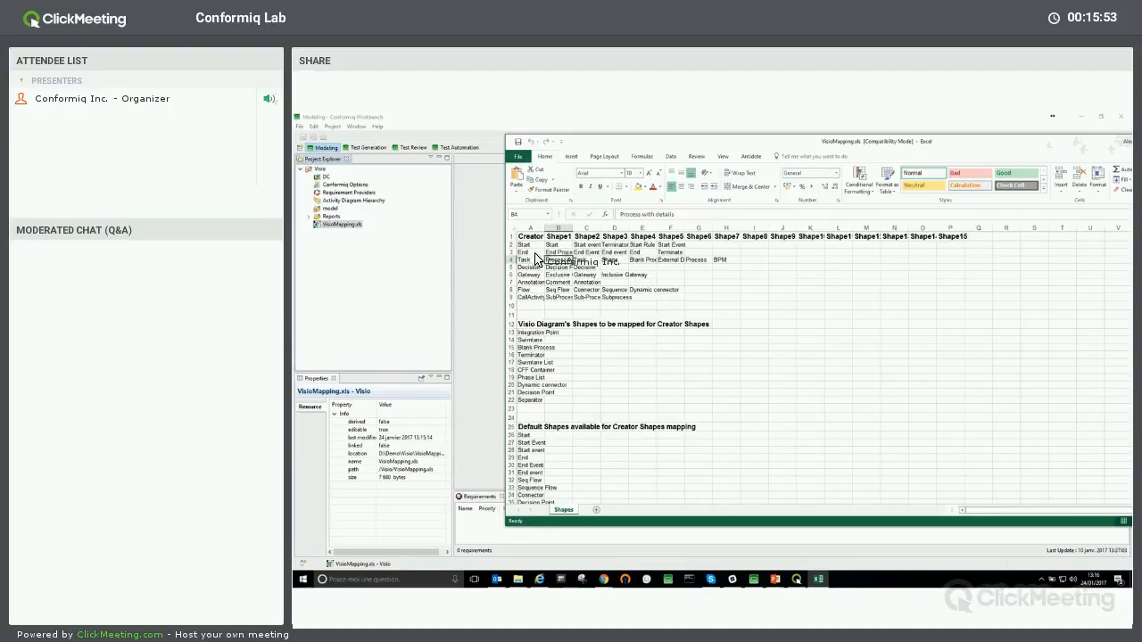
pyautogui.moveTo(528, 244); pyautogui.dragTo(616, 259)
pyautogui.moveTo(685, 287); pyautogui.dragTo(711, 300)
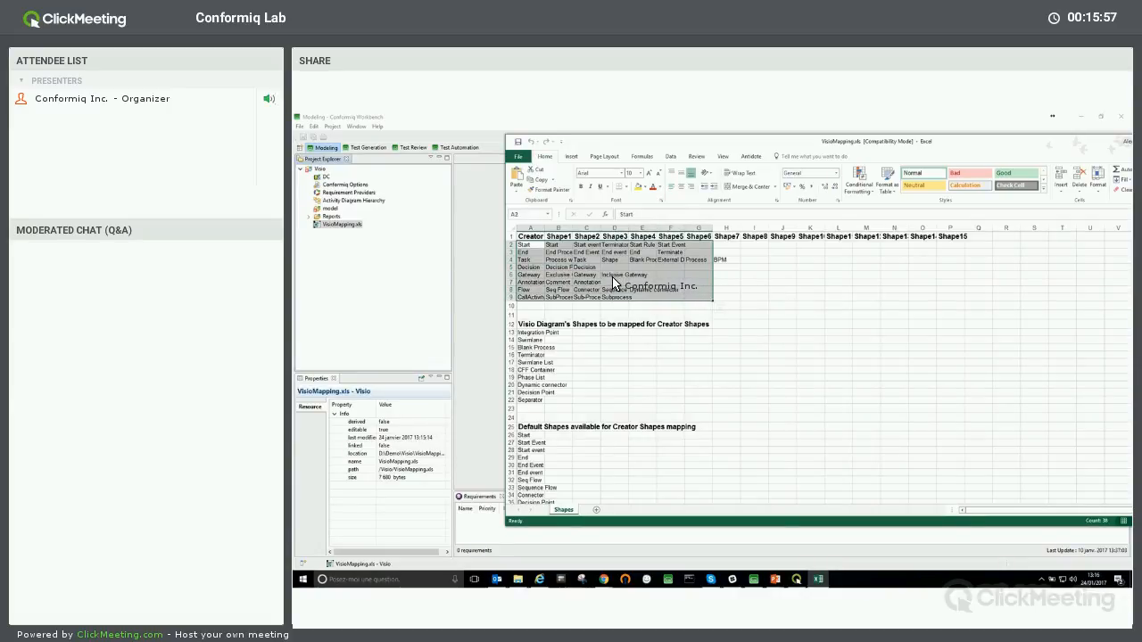
pyautogui.click(565, 274)
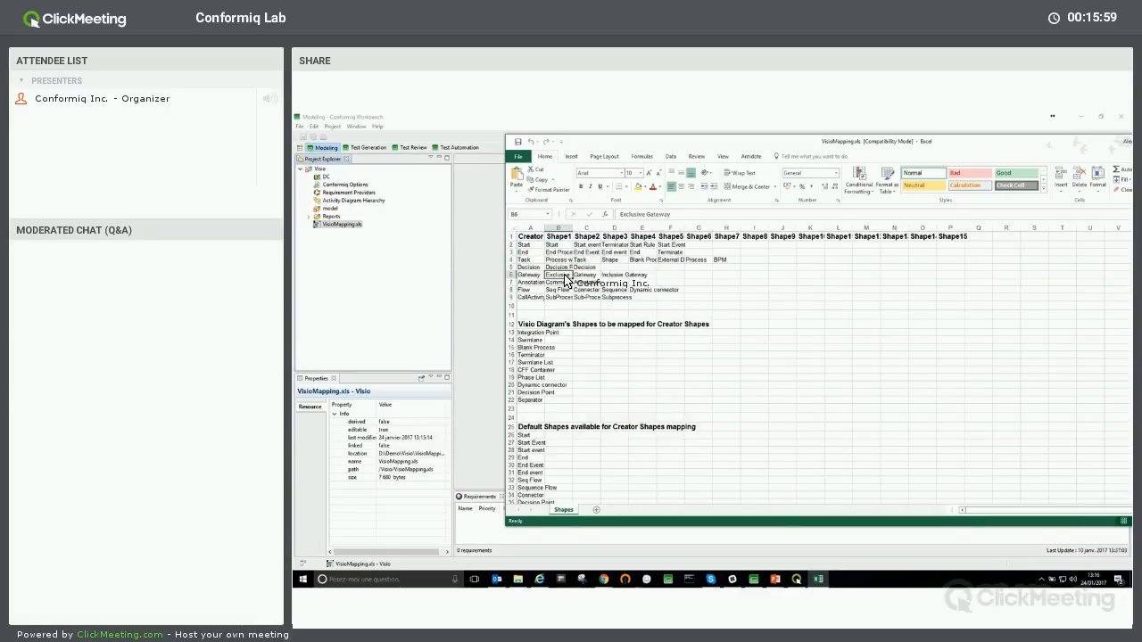
# Step: Move the Excel window aside, switch to Conformiq Workbench, and start a Visio import for the Visio project
pyautogui.moveTo(1120, 141); pyautogui.dragTo(954, 149)
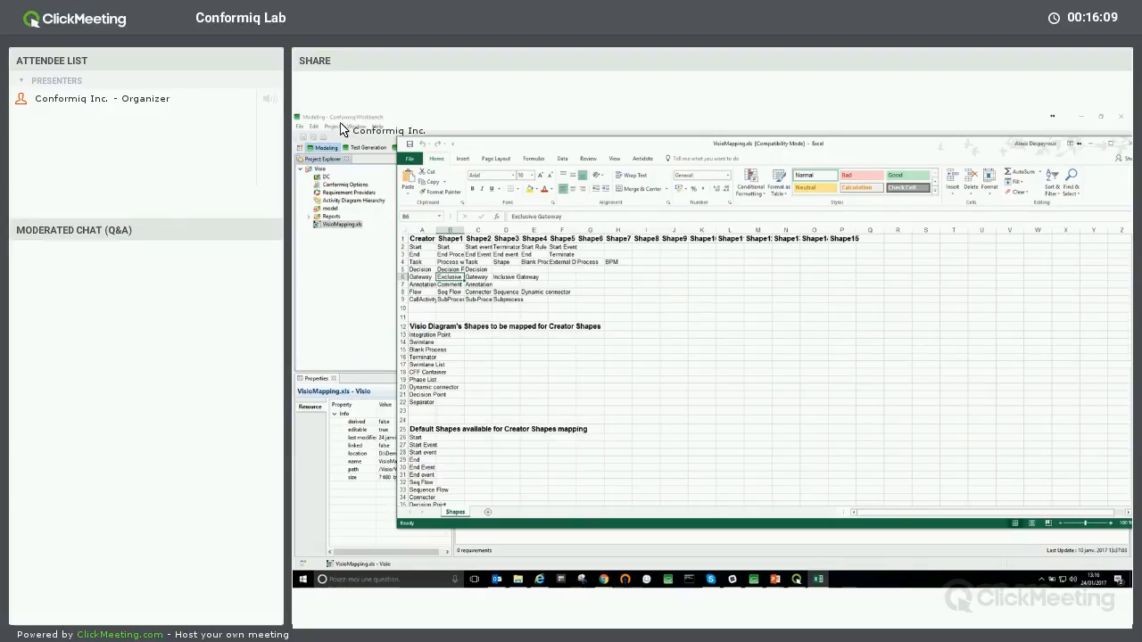
pyautogui.click(310, 140)
pyautogui.rightClick(321, 169)
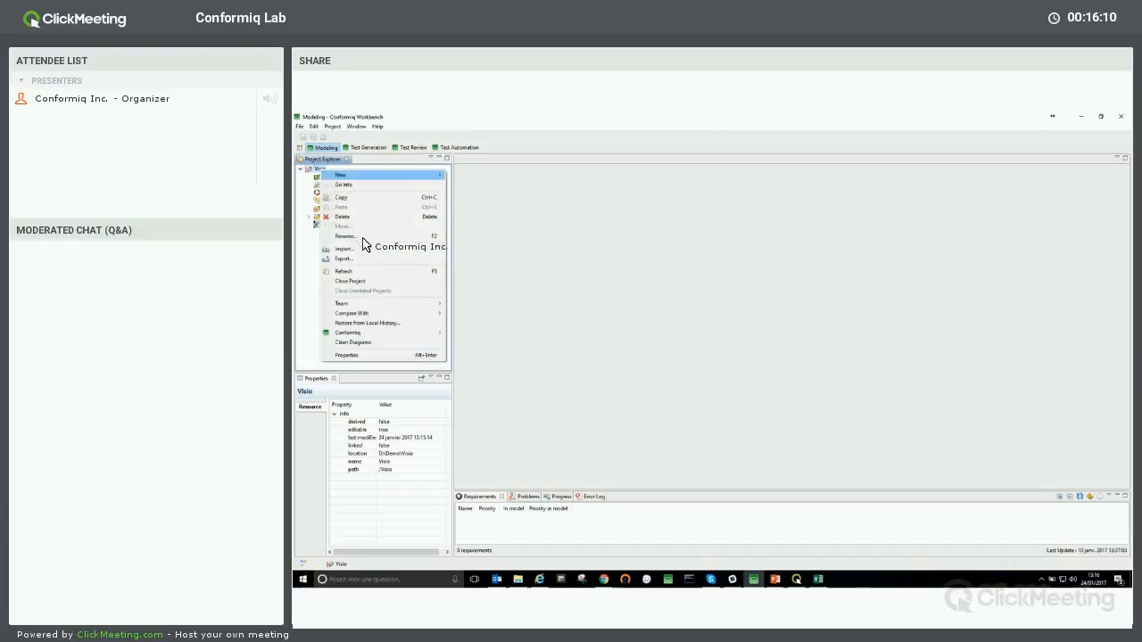
pyautogui.click(374, 254)
pyautogui.click(655, 323)
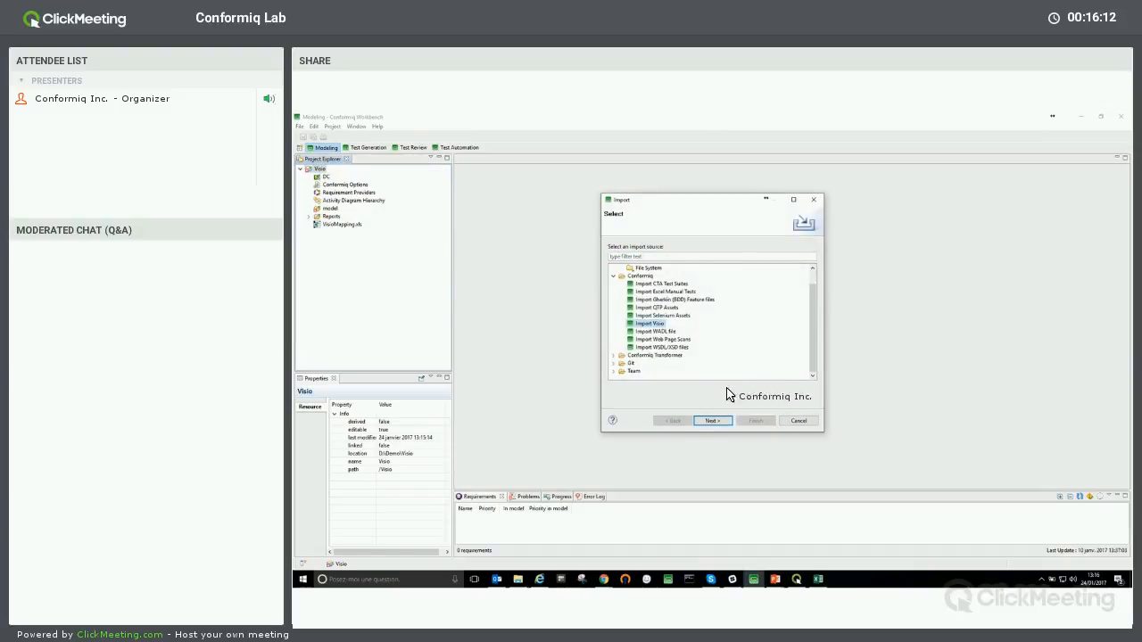
pyautogui.click(712, 420)
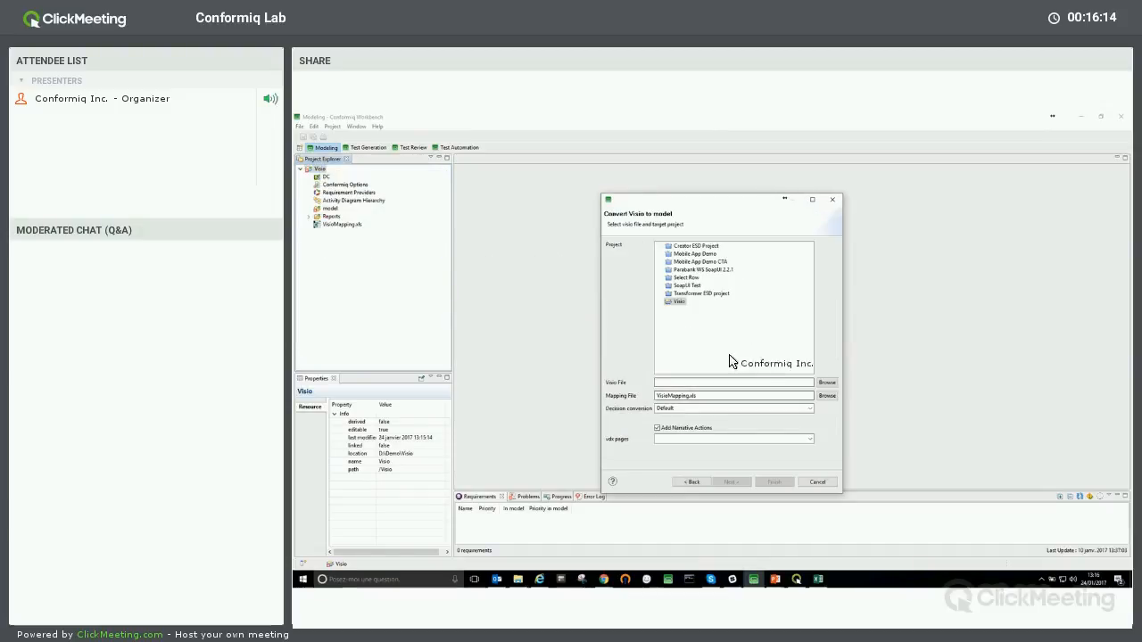
# Step: Choose ManageAttendance.vdx from the Demo folder as the Visio file to import
pyautogui.click(827, 382)
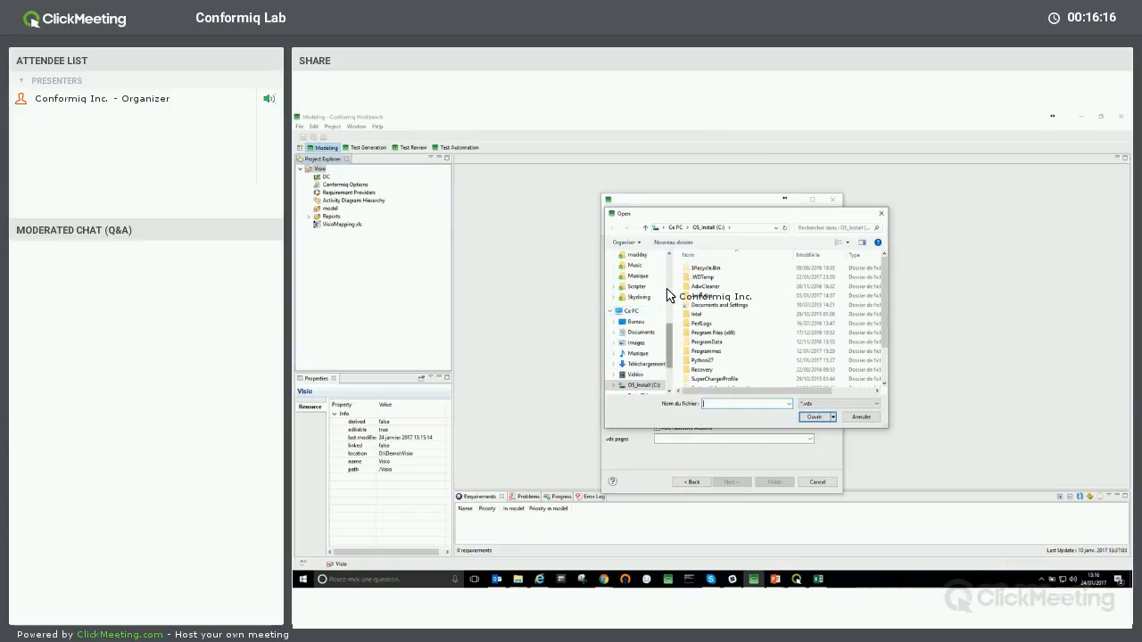
pyautogui.click(635, 324)
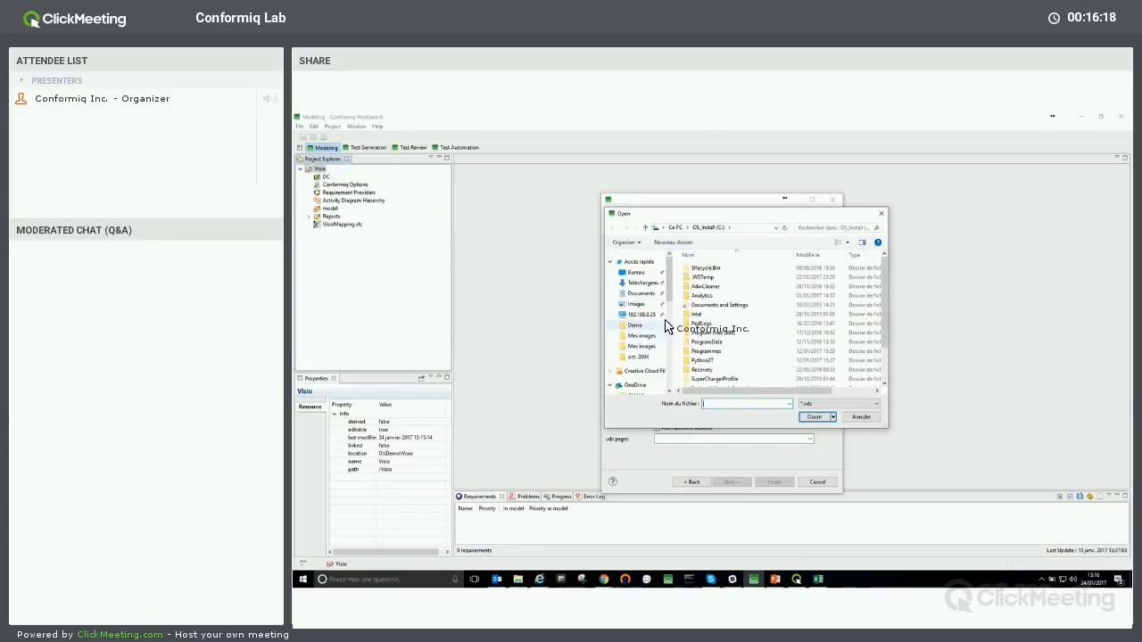
pyautogui.click(718, 278)
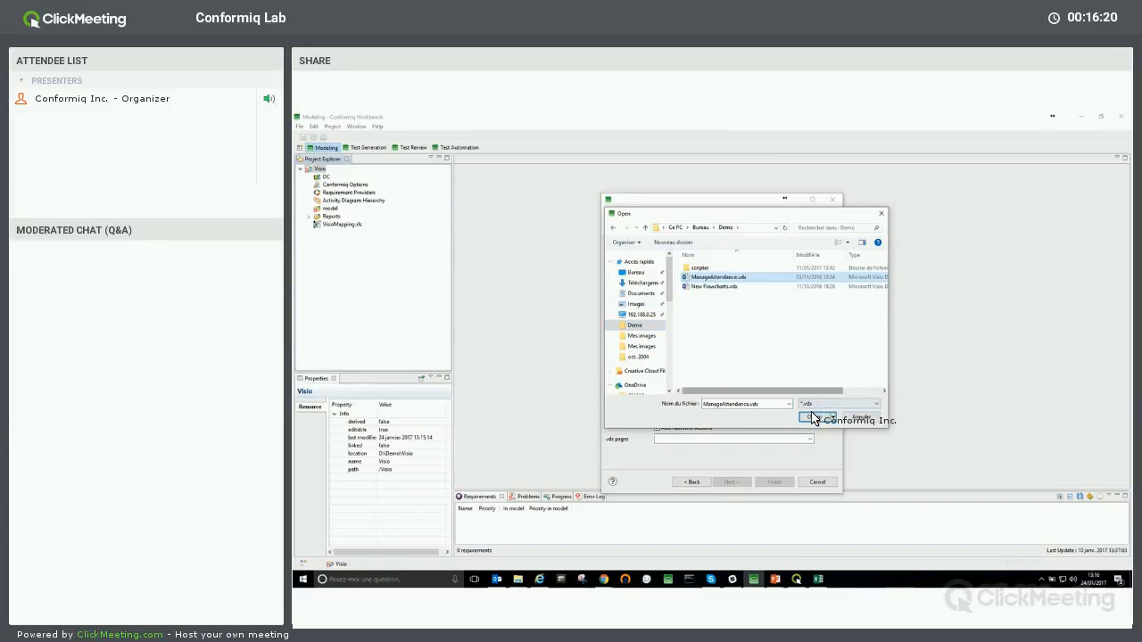
pyautogui.click(811, 418)
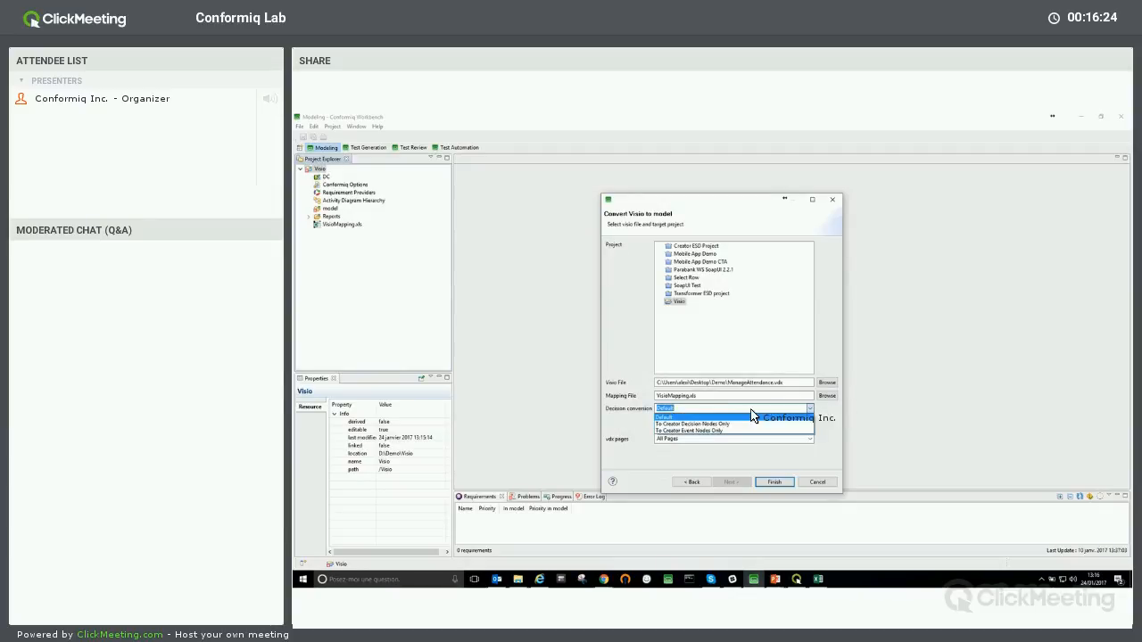
# Step: Import all pages with decision conversion set to To Creator Event Nodes Only, checking the decision shapes in the Internet Explorer flowchart before finishing
pyautogui.click(709, 430)
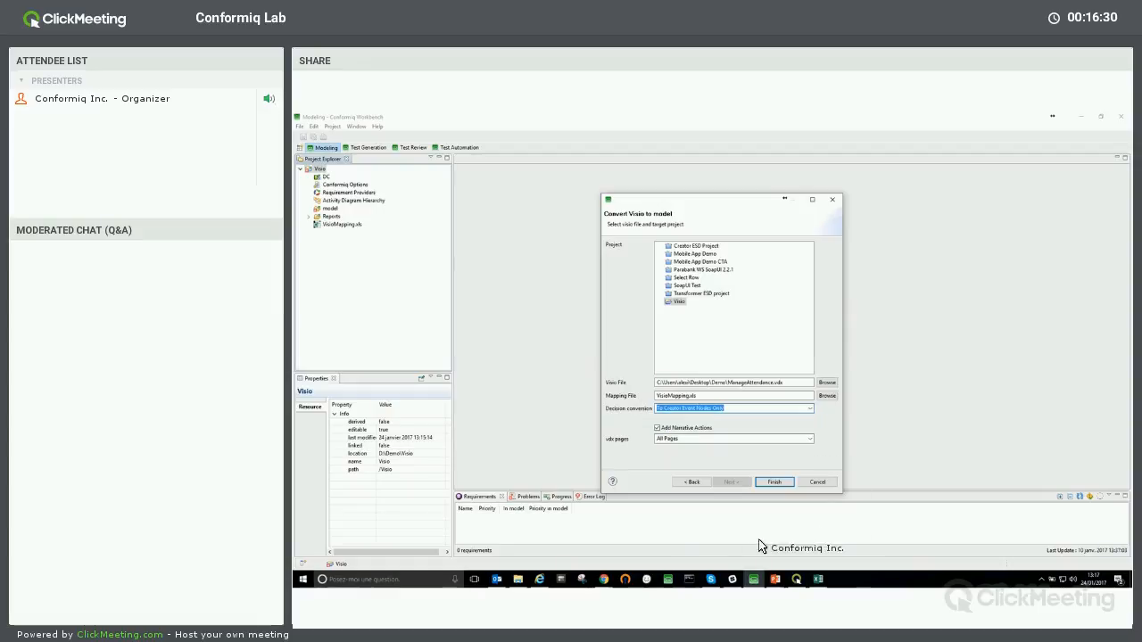
pyautogui.click(538, 579)
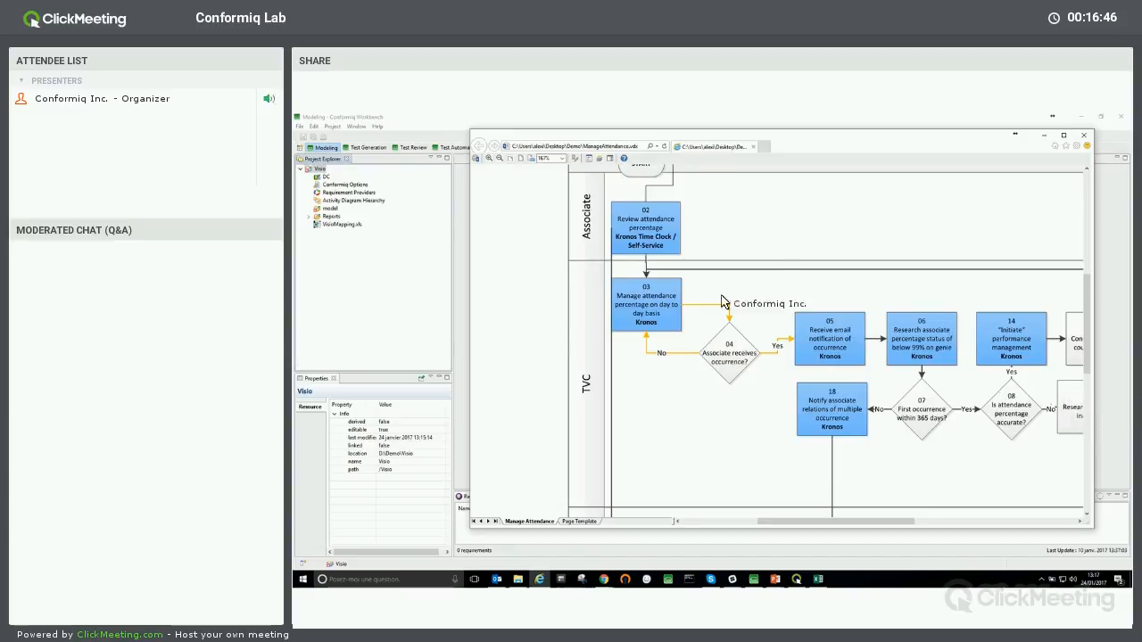
pyautogui.click(501, 125)
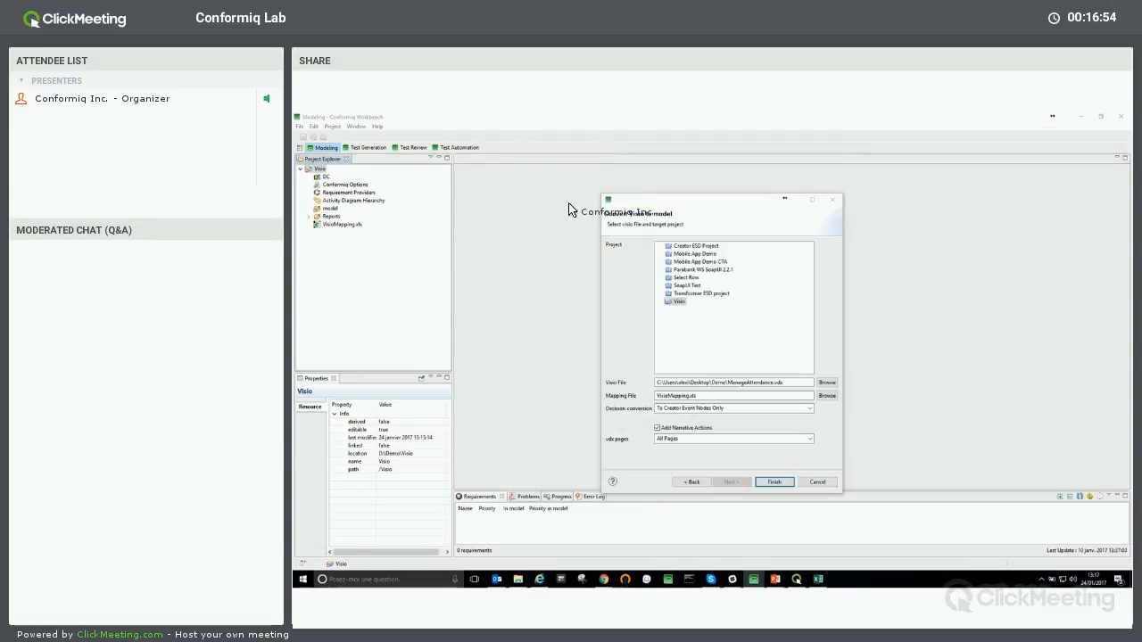
pyautogui.click(771, 482)
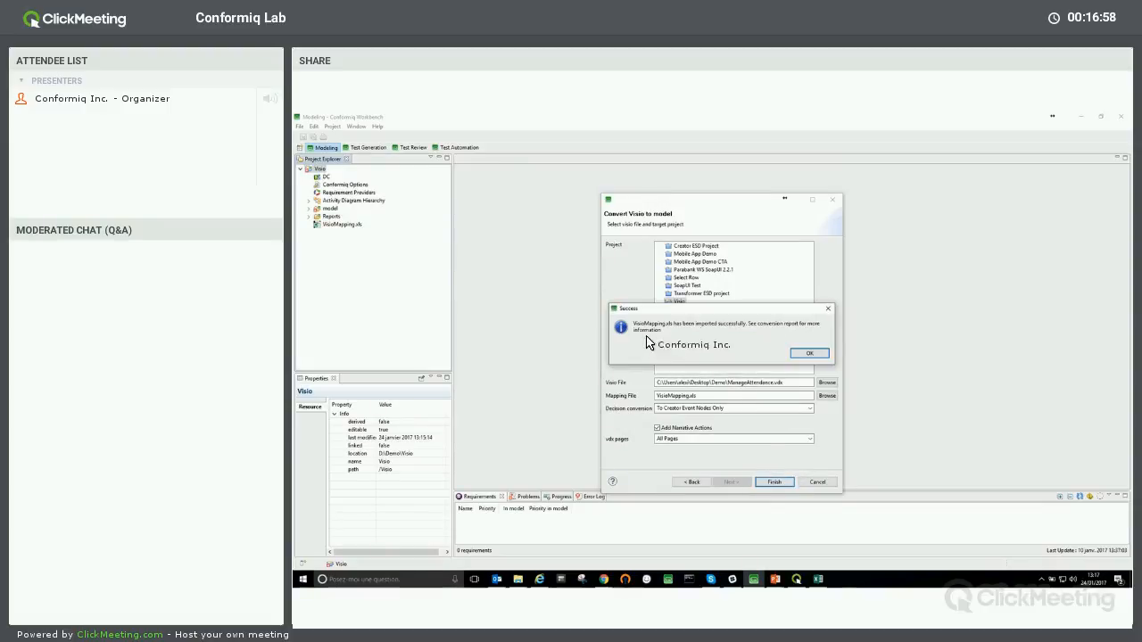
pyautogui.click(784, 354)
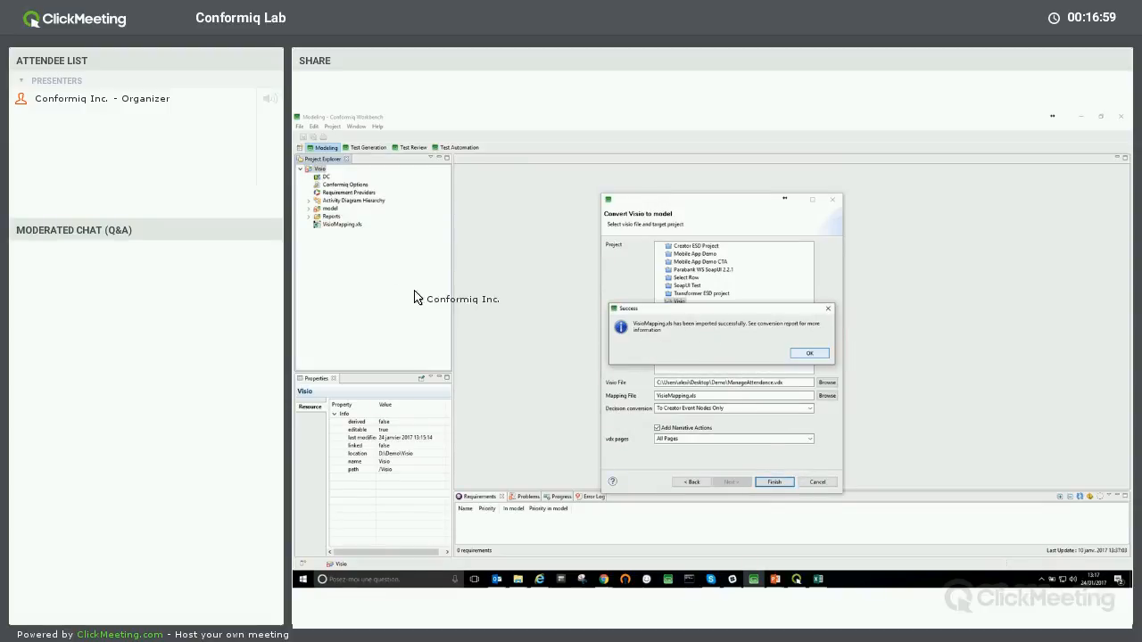
# Step: Set Manage_Attendance.ad in the model folder as the main activity diagram
pyautogui.click(309, 210)
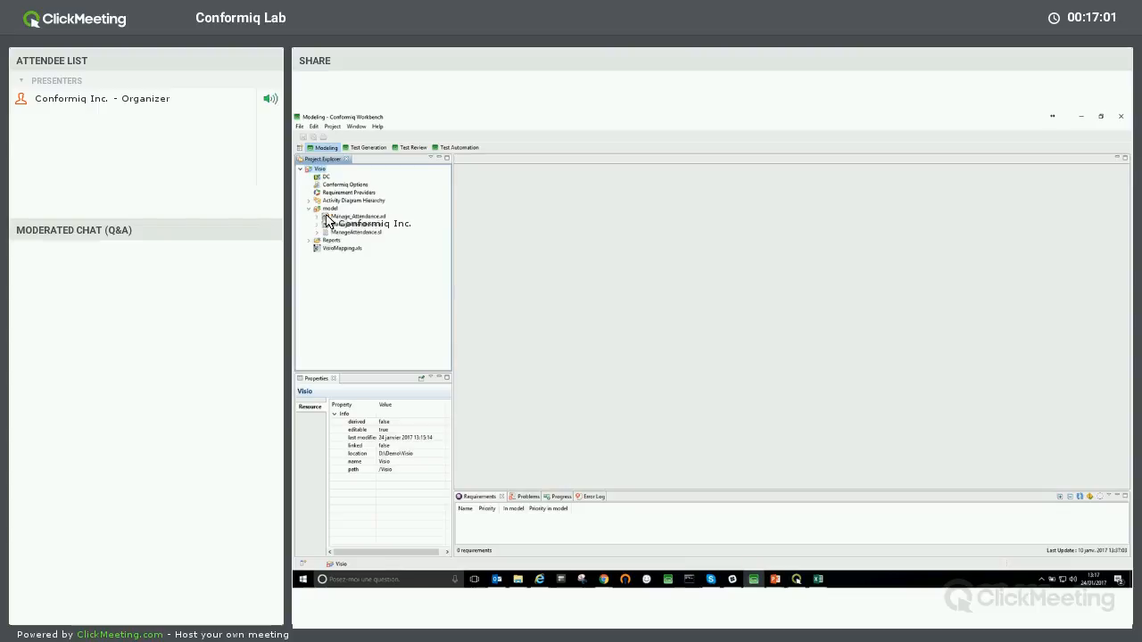
pyautogui.click(376, 225)
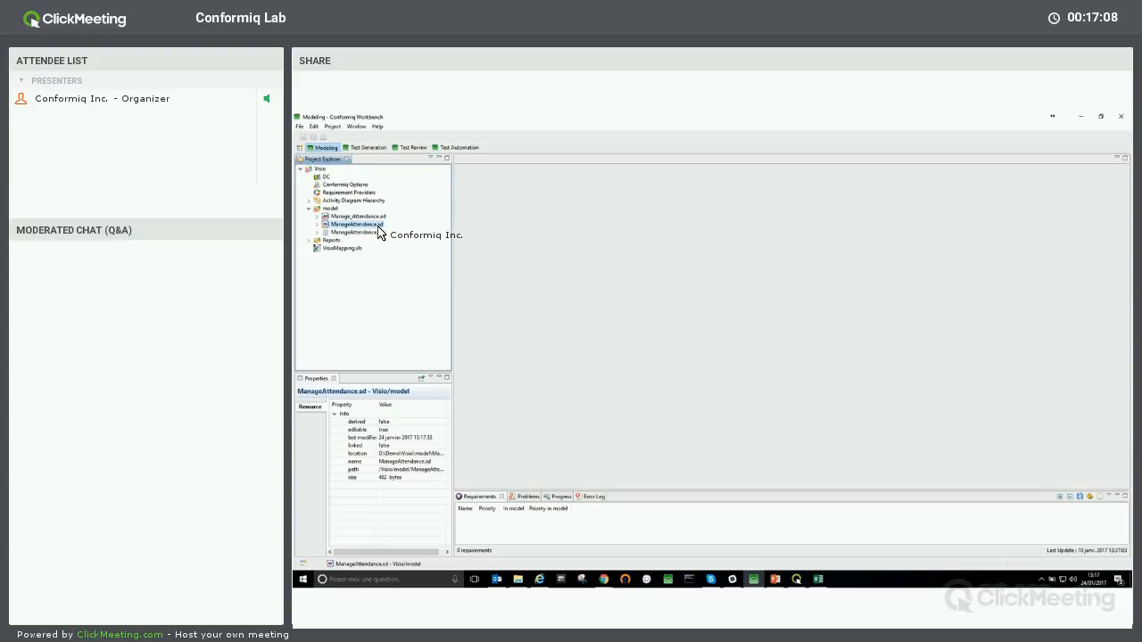
pyautogui.rightClick(375, 218)
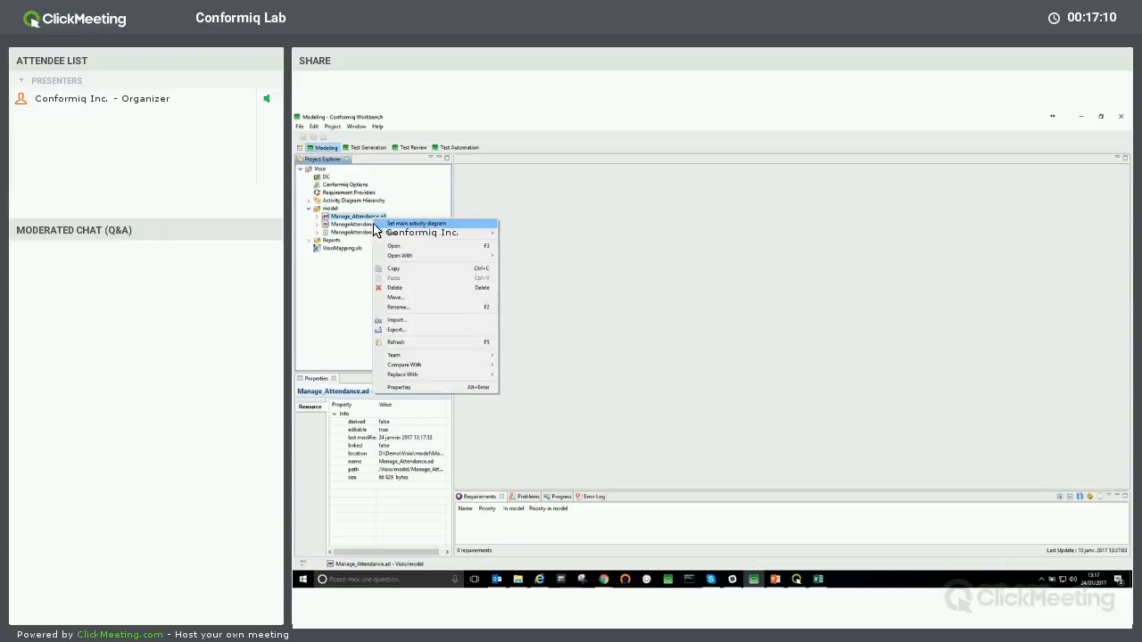
pyautogui.click(385, 224)
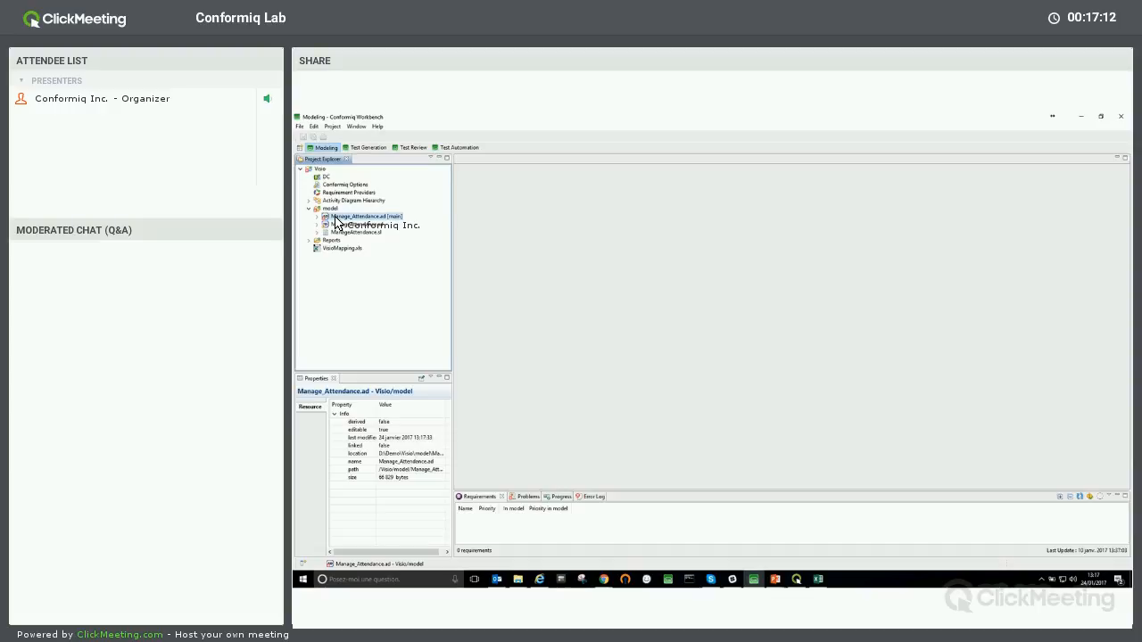
# Step: Open the Manage_Attendance.ad diagram and examine its imported activities, decisions, events and flows from beginning to end
pyautogui.doubleClick(336, 219)
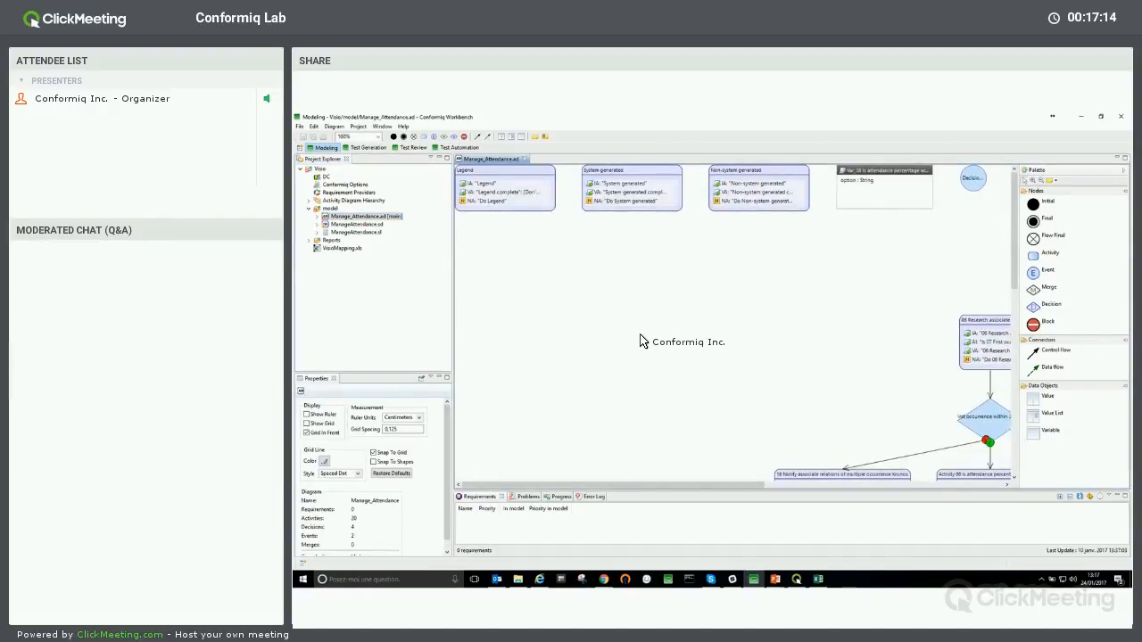
pyautogui.scroll(-5, 648, 346)
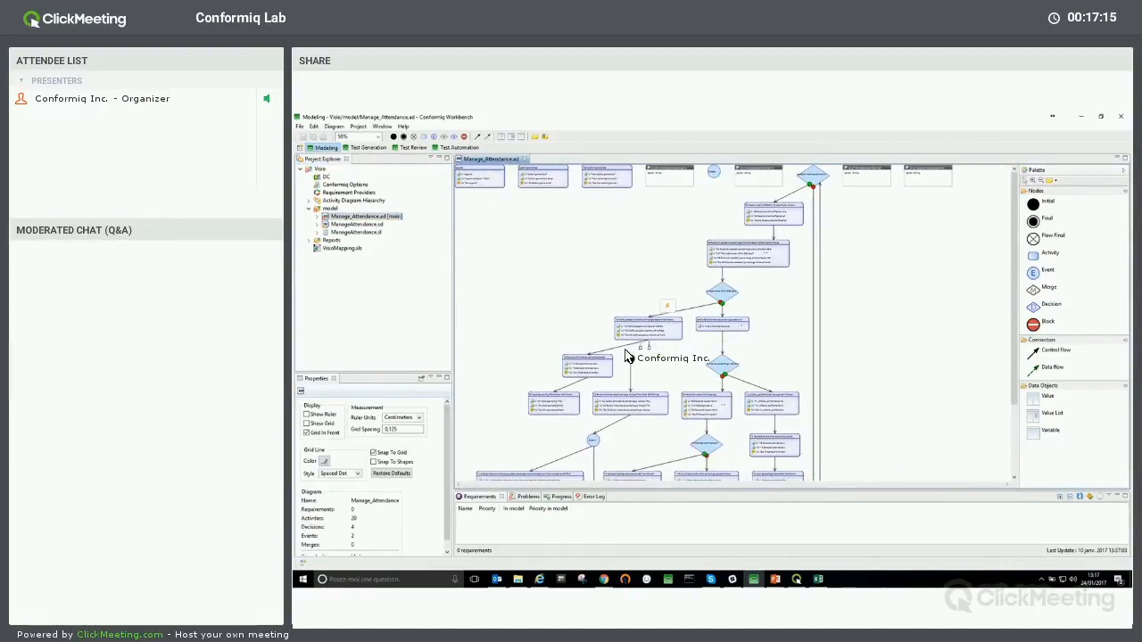
pyautogui.scroll(-3, 627, 358)
pyautogui.scroll(3, 627, 358)
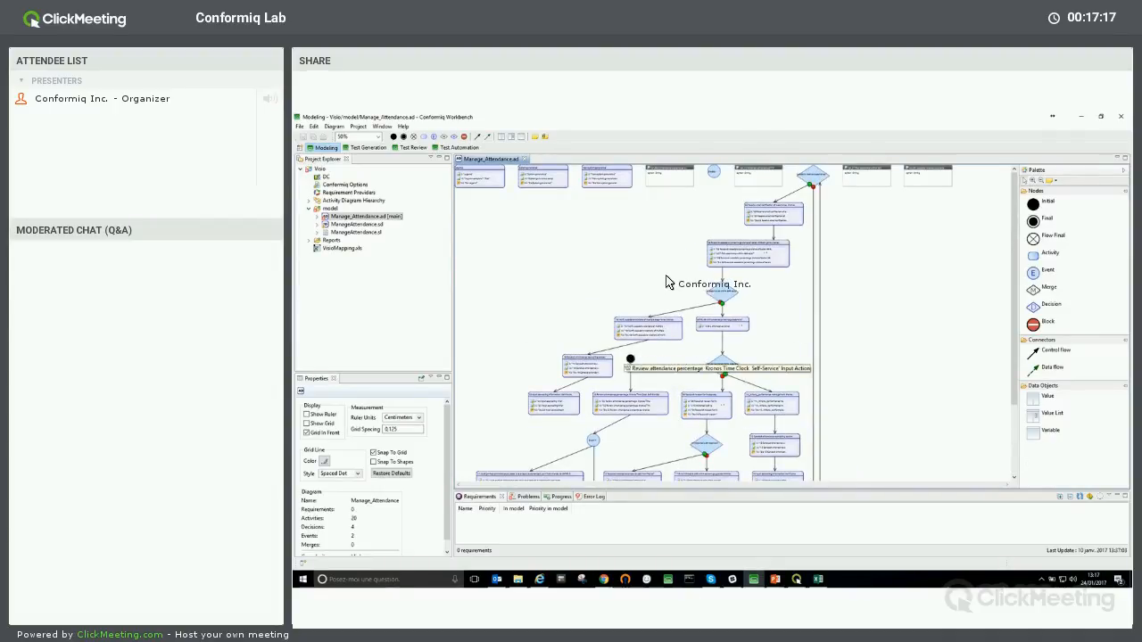
pyautogui.scroll(-3, 667, 293)
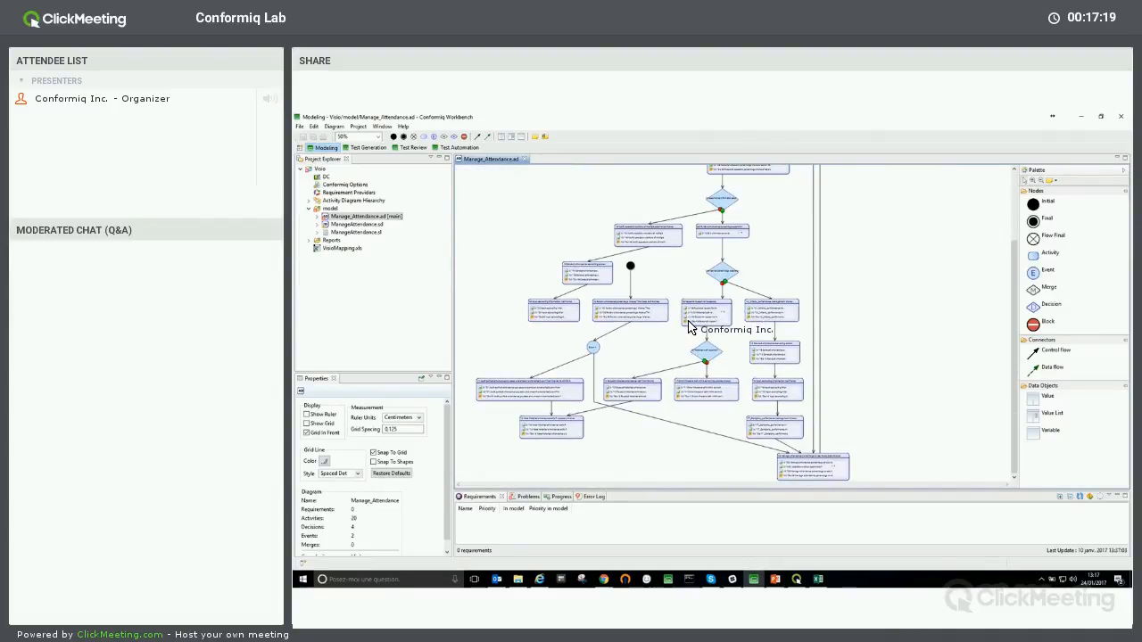
pyautogui.scroll(2, 687, 329)
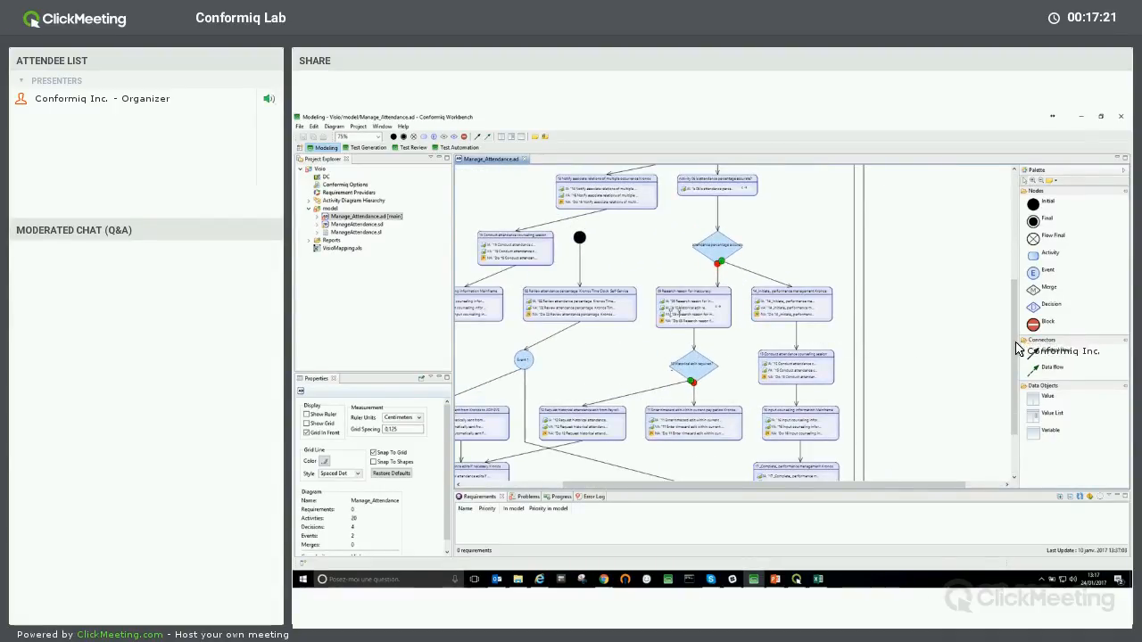
pyautogui.moveTo(1017, 348); pyautogui.dragTo(1007, 240)
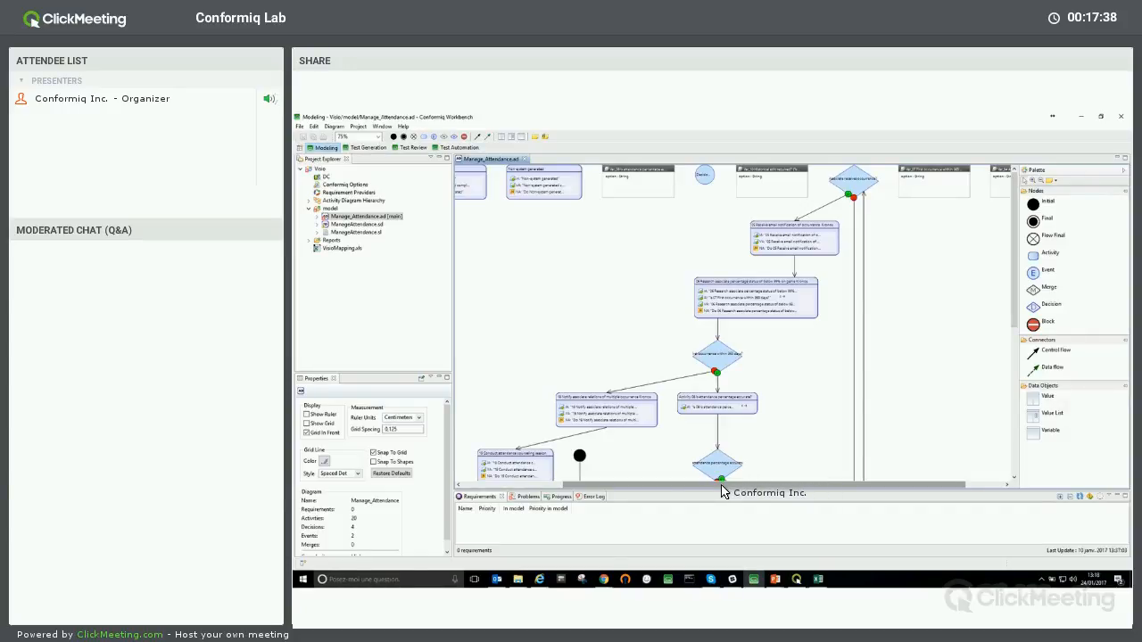
pyautogui.moveTo(720, 489); pyautogui.dragTo(644, 490)
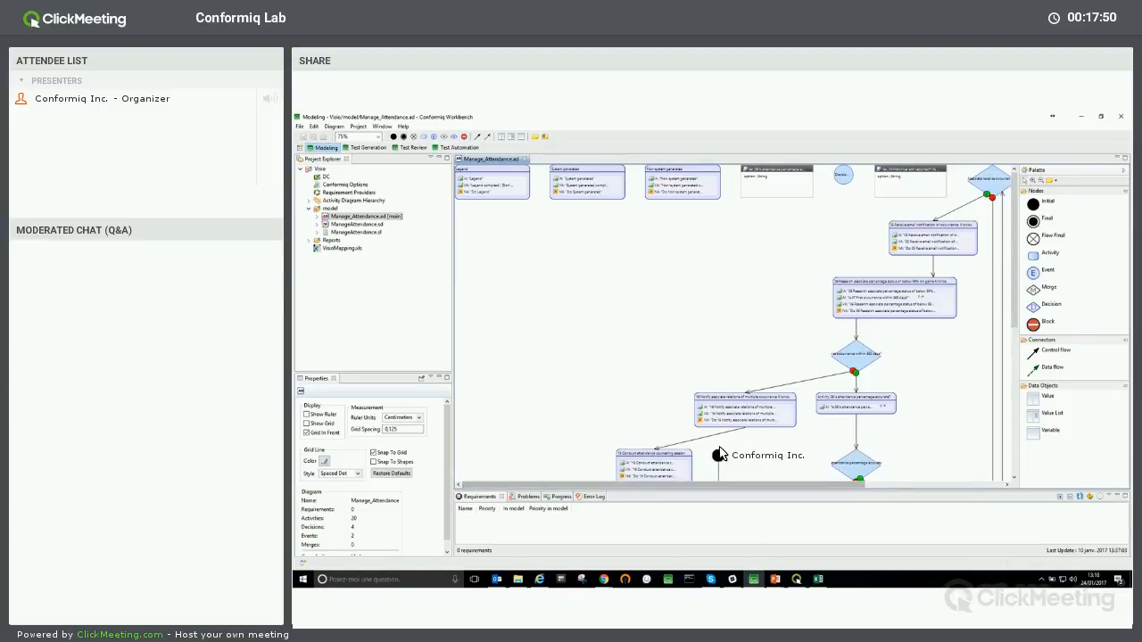
pyautogui.scroll(-5, 725, 451)
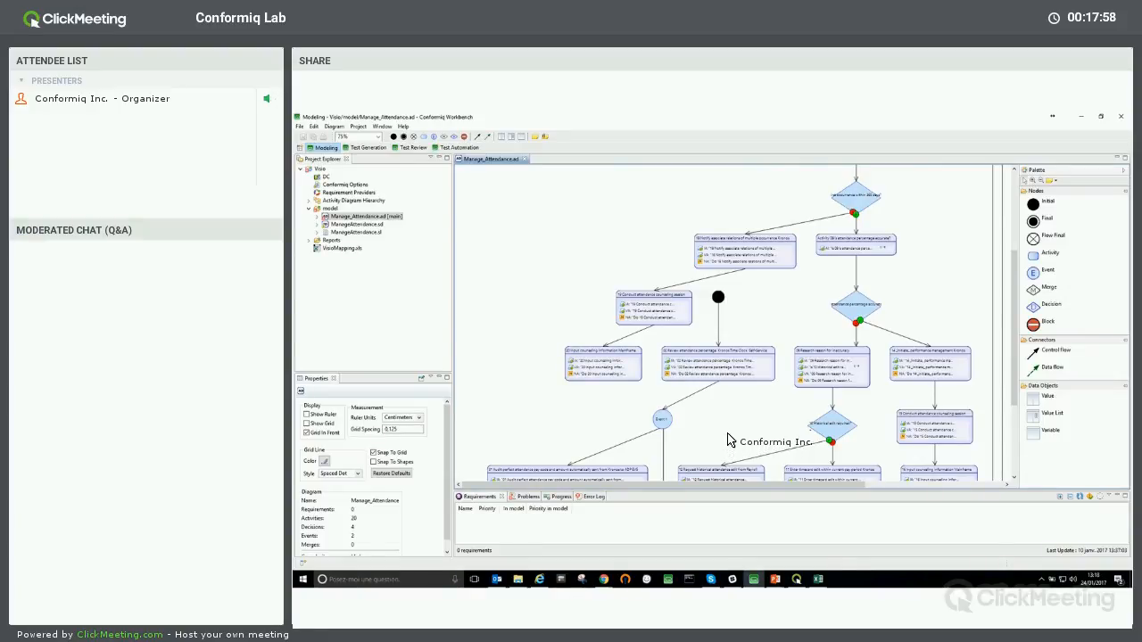
pyautogui.scroll(-4, 693, 424)
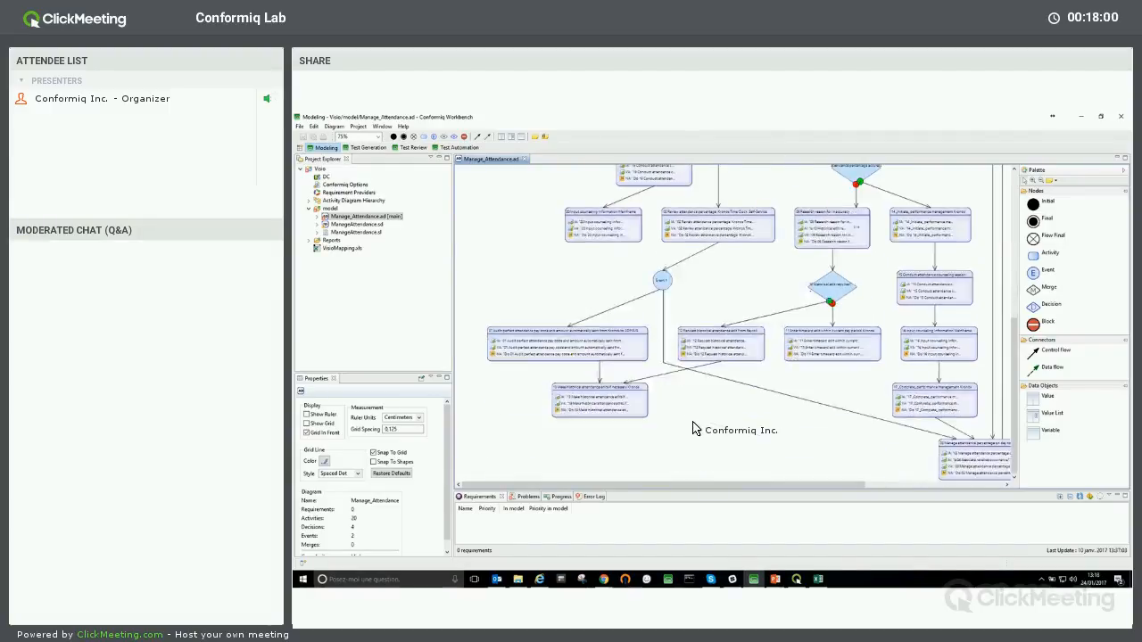
pyautogui.scroll(4, 693, 428)
pyautogui.scroll(-3, 696, 423)
pyautogui.scroll(5, 727, 376)
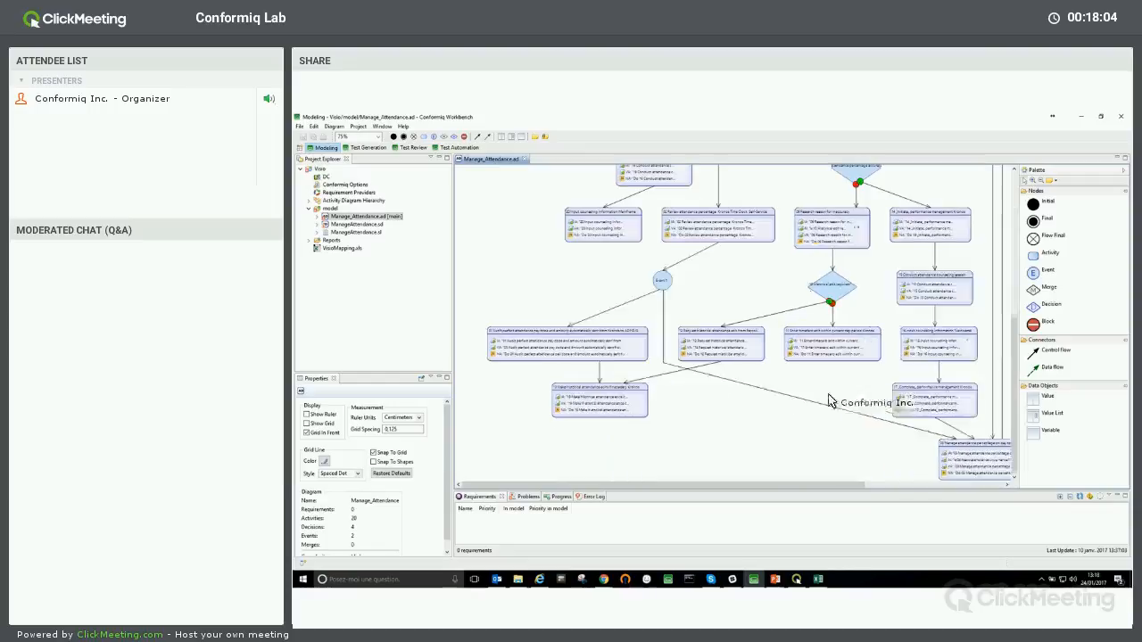
pyautogui.scroll(-6, 834, 406)
pyautogui.scroll(10, 705, 415)
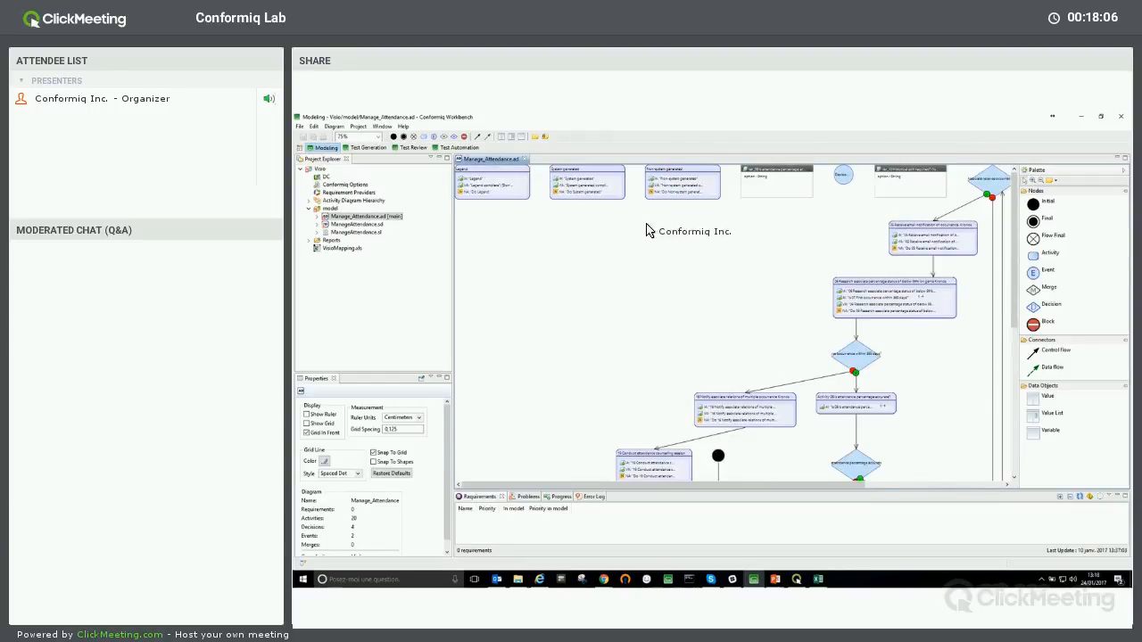
# Step: Move the Non-system generated activity near the main flow and return it to its original place beside System generated
pyautogui.moveTo(759, 250); pyautogui.dragTo(462, 170)
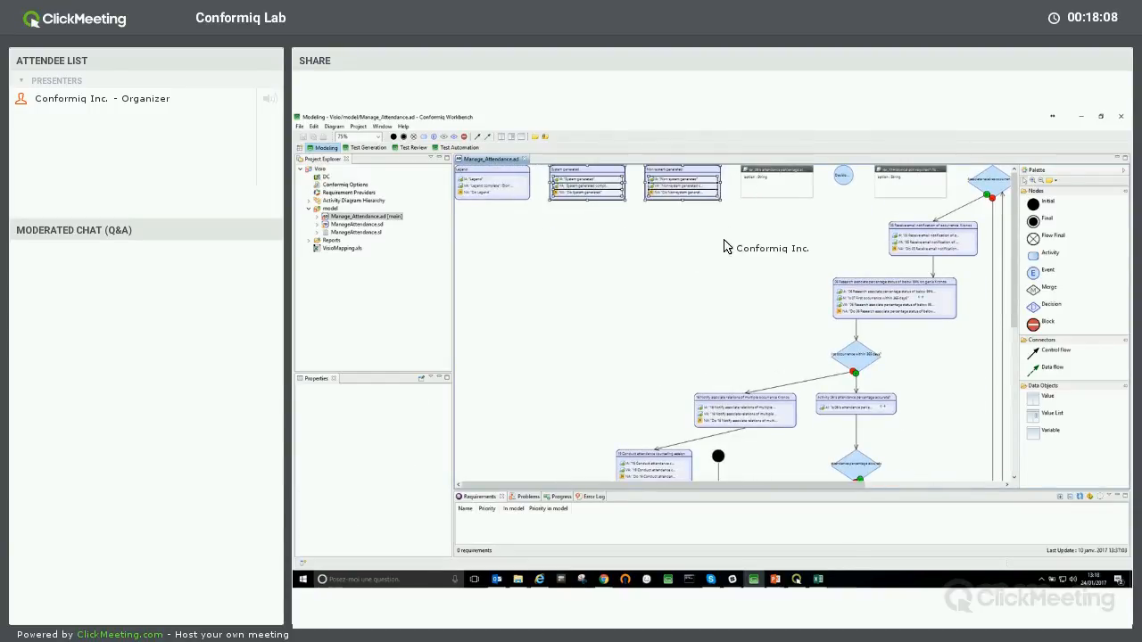
pyautogui.moveTo(729, 221); pyautogui.dragTo(470, 172)
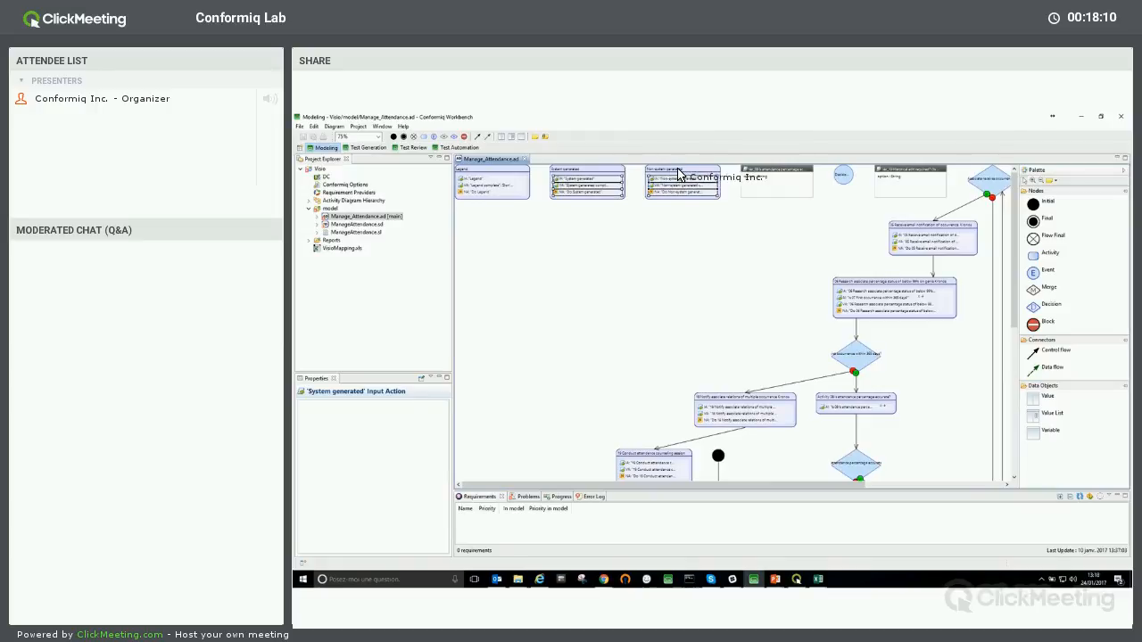
pyautogui.moveTo(681, 170); pyautogui.dragTo(953, 371)
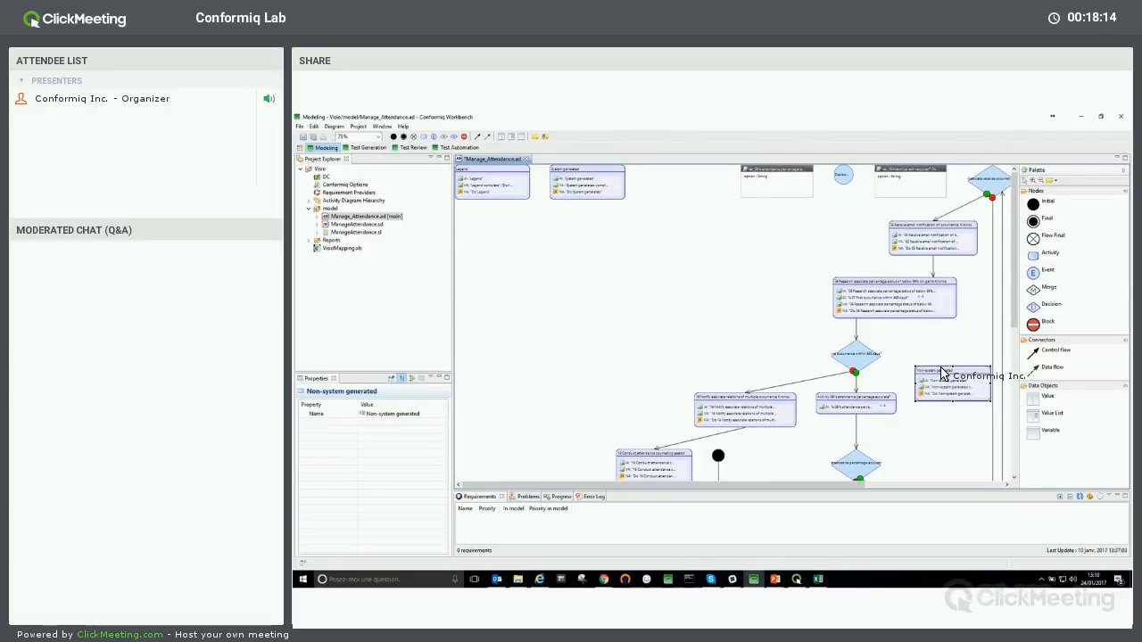
pyautogui.moveTo(943, 373); pyautogui.dragTo(671, 175)
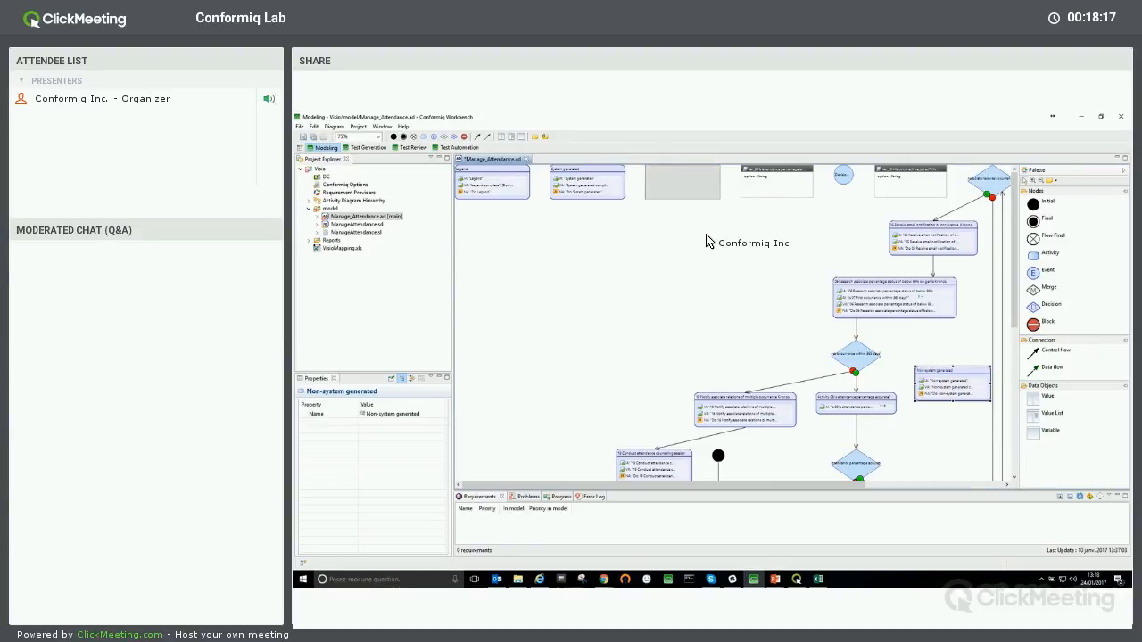
pyautogui.click(706, 248)
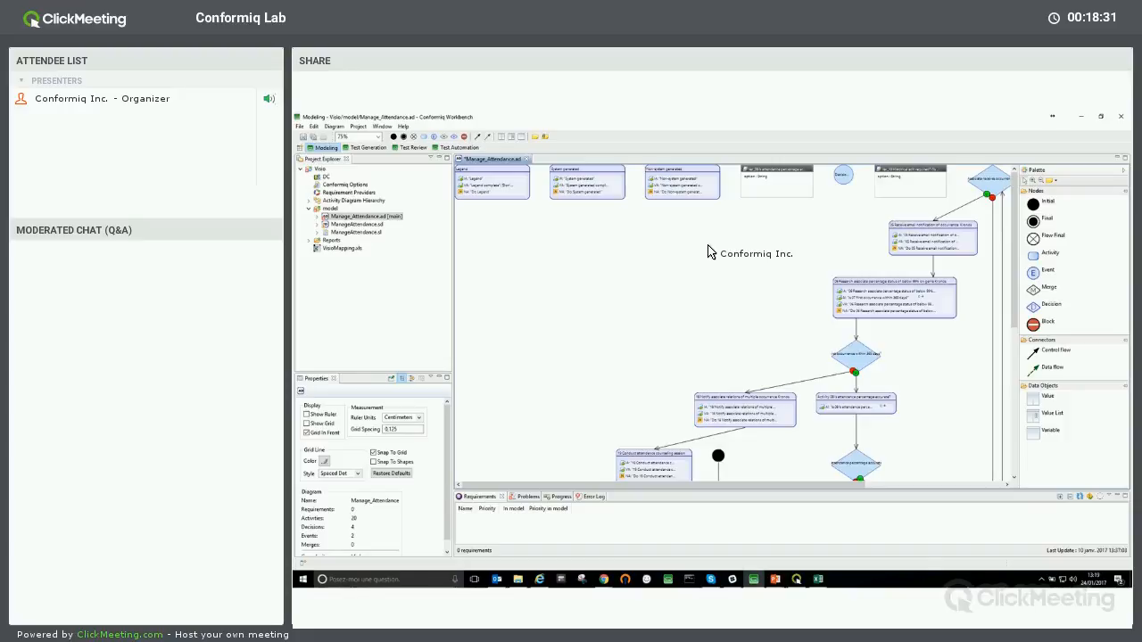
pyautogui.scroll(-5, 719, 246)
pyautogui.scroll(6, 749, 299)
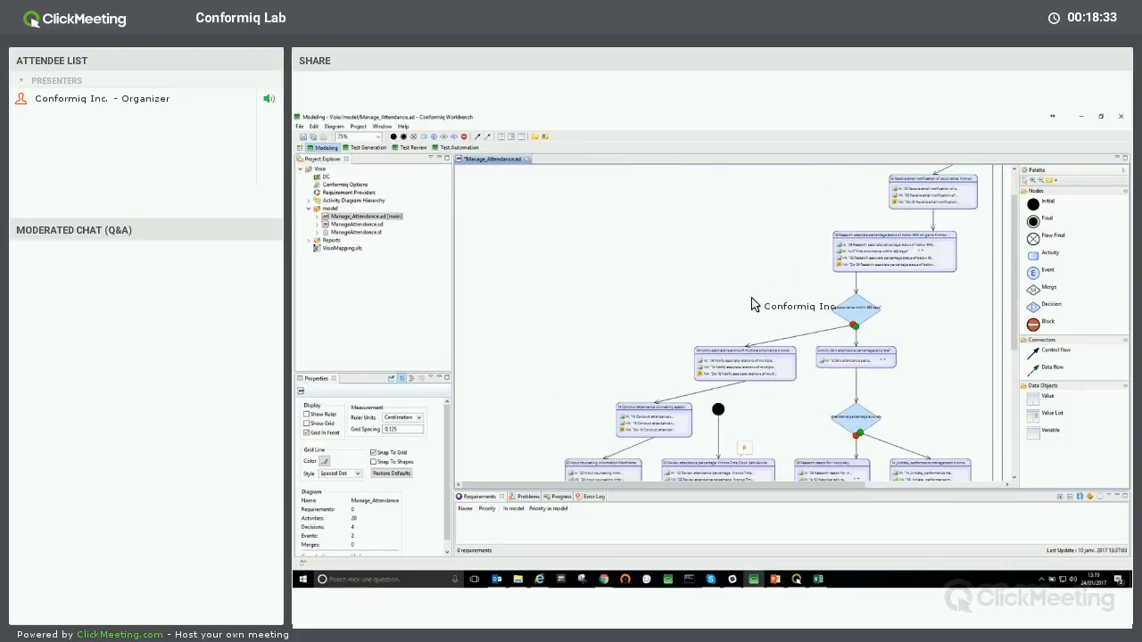
pyautogui.scroll(-5, 722, 444)
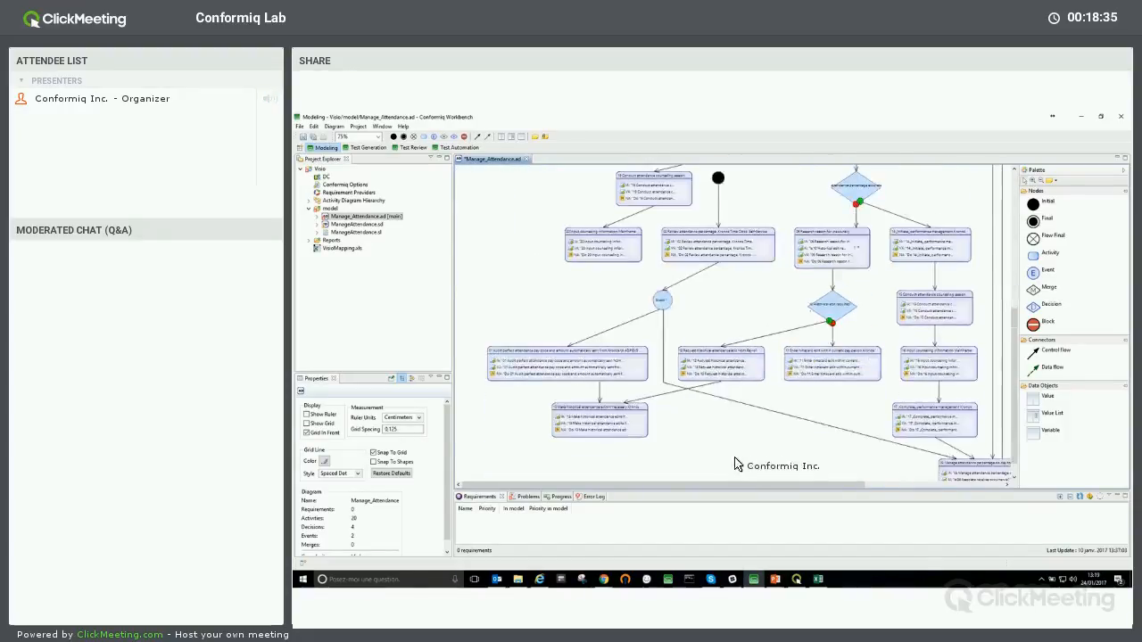
# Step: Examine the lower Manage_Attendance flow and the condition of the 10 Historical edit required? decision
pyautogui.scroll(3, 742, 464)
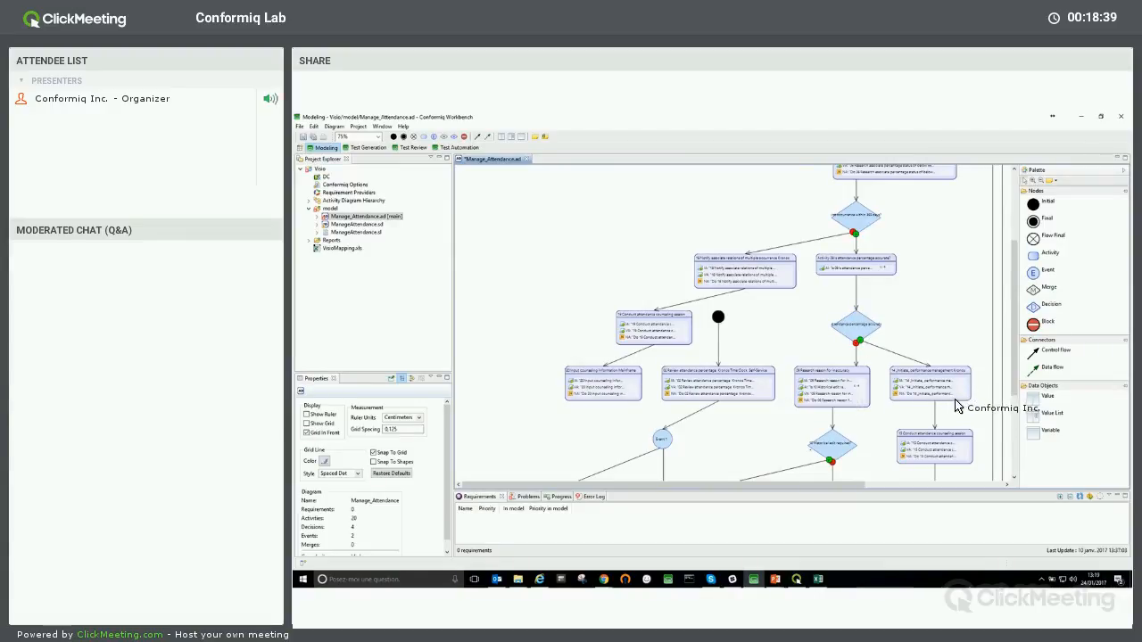
pyautogui.moveTo(959, 408)
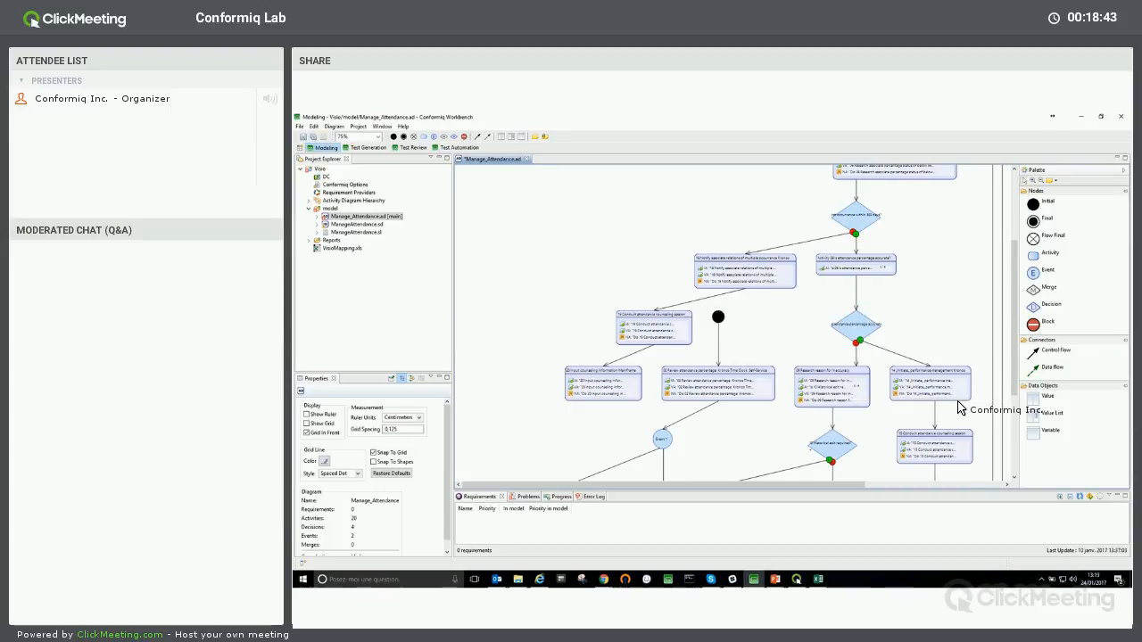
pyautogui.scroll(3, 959, 407)
pyautogui.click(903, 484)
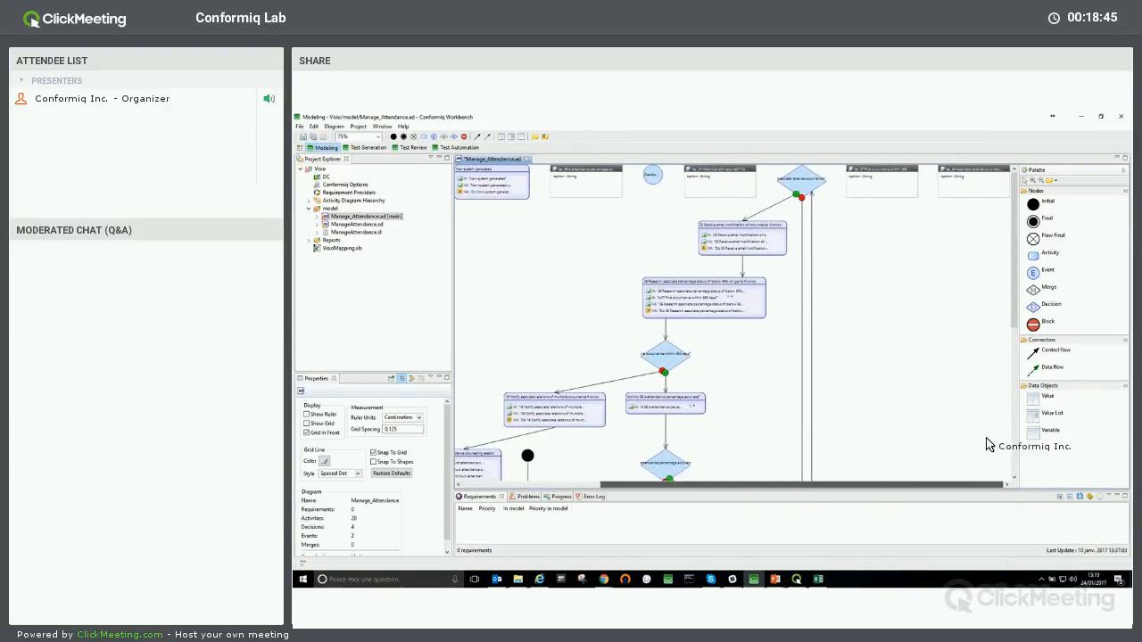
pyautogui.moveTo(1017, 265); pyautogui.dragTo(1016, 419)
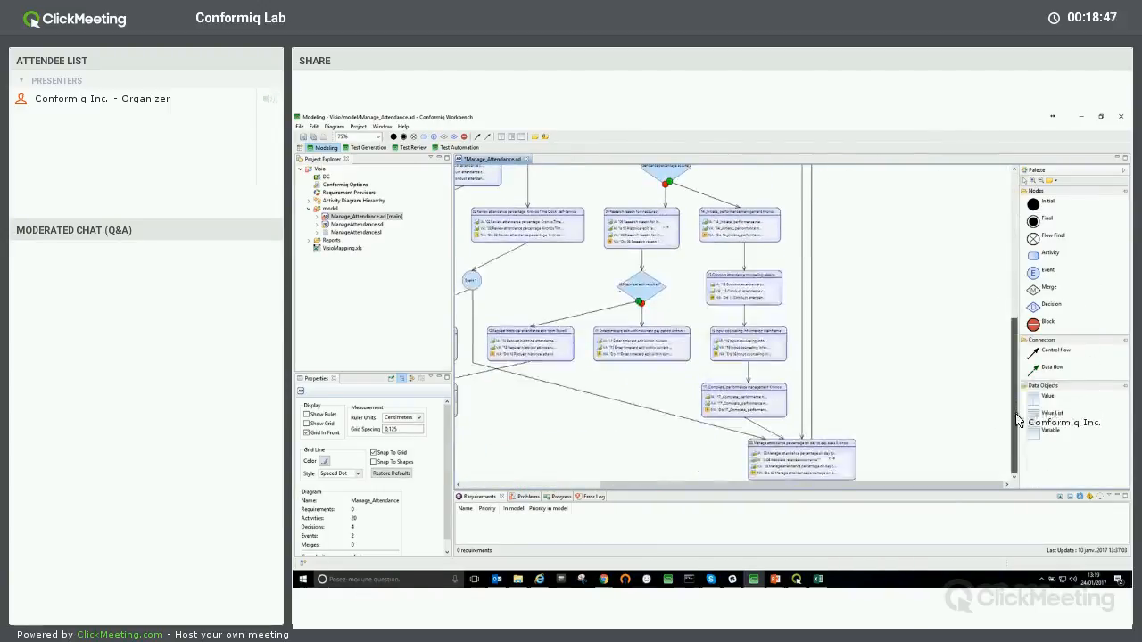
pyautogui.moveTo(936, 482); pyautogui.dragTo(816, 305)
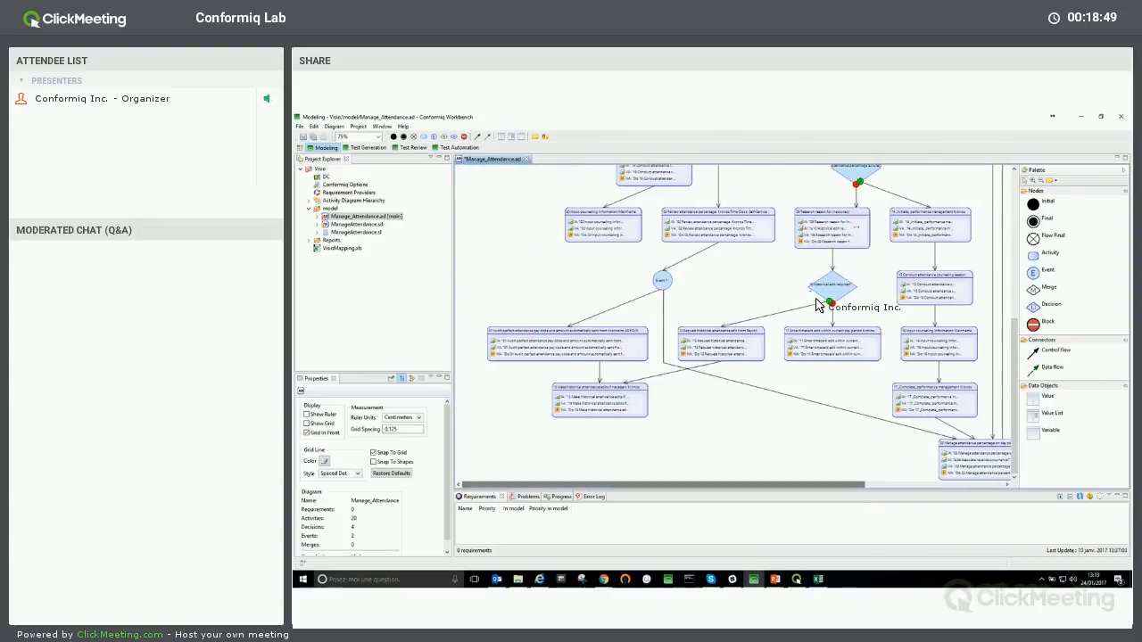
pyautogui.click(821, 298)
pyautogui.moveTo(1014, 400); pyautogui.dragTo(973, 376)
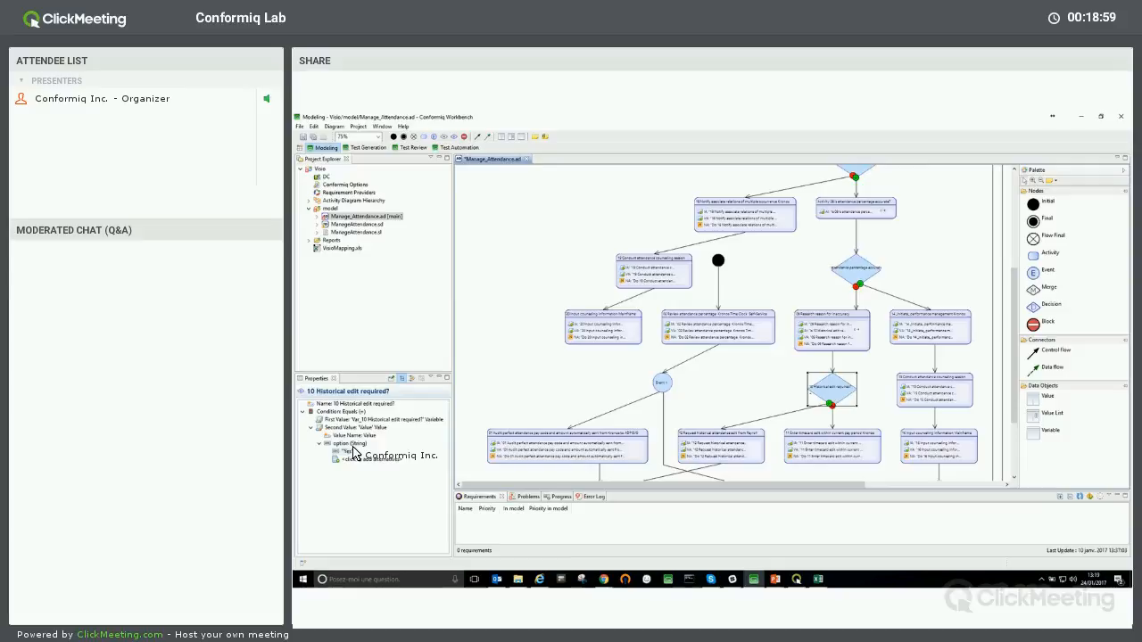
# Step: Delete the unconnected Legend, System generated and Non-system generated activities and the stray event node near them from the diagram
pyautogui.scroll(5, 668, 294)
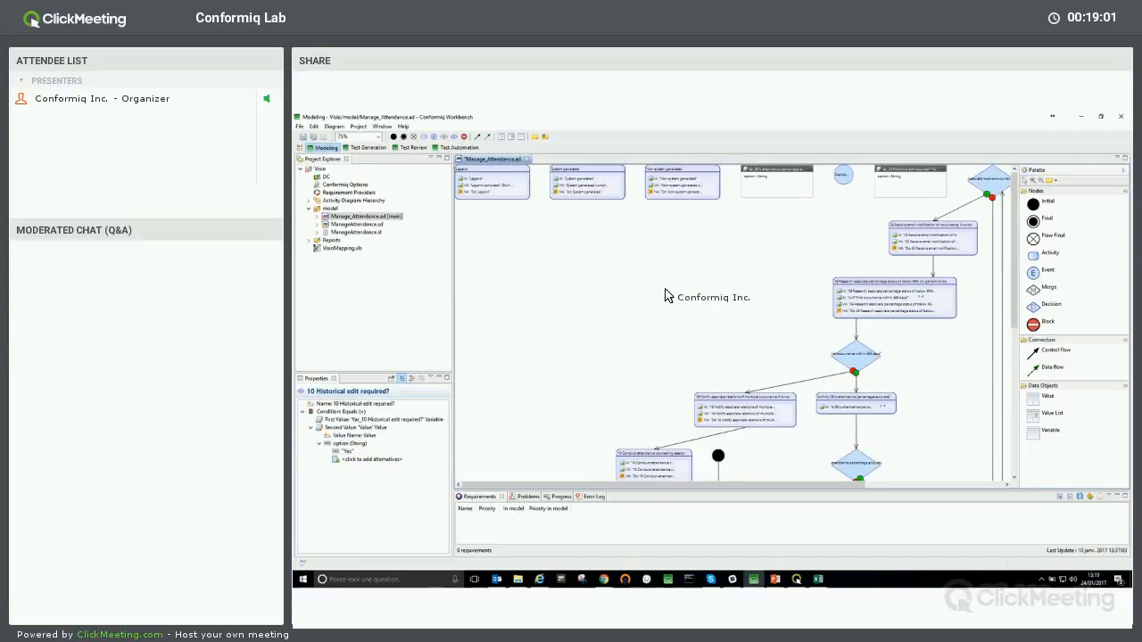
pyautogui.moveTo(743, 235); pyautogui.dragTo(468, 178)
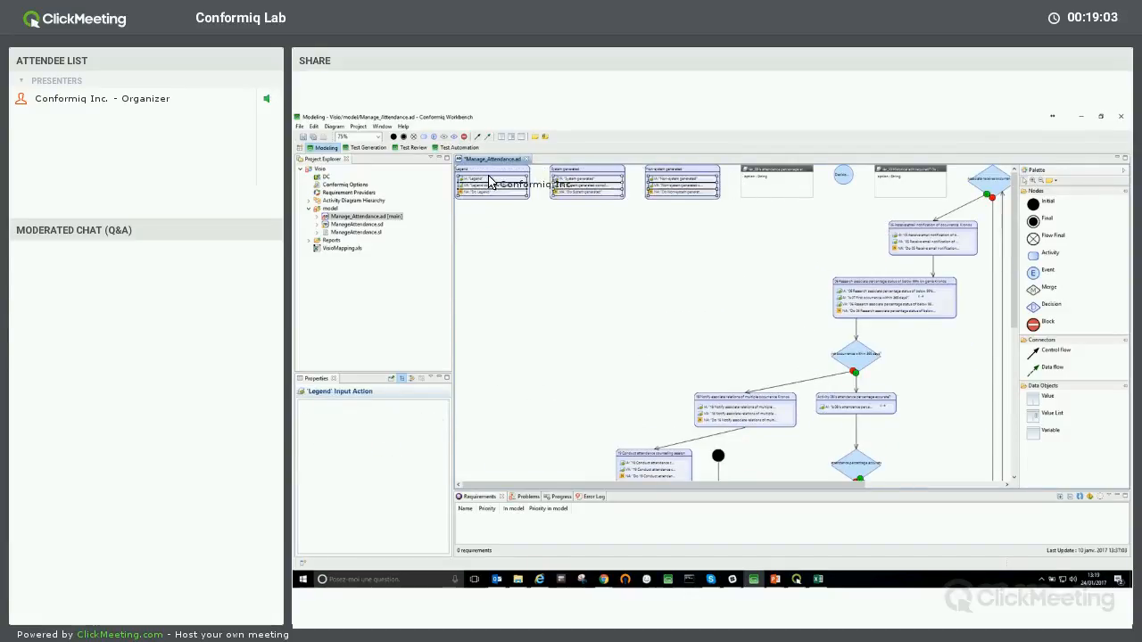
pyautogui.keyDown('ctrl'); pyautogui.click(621, 171); pyautogui.keyUp('ctrl')
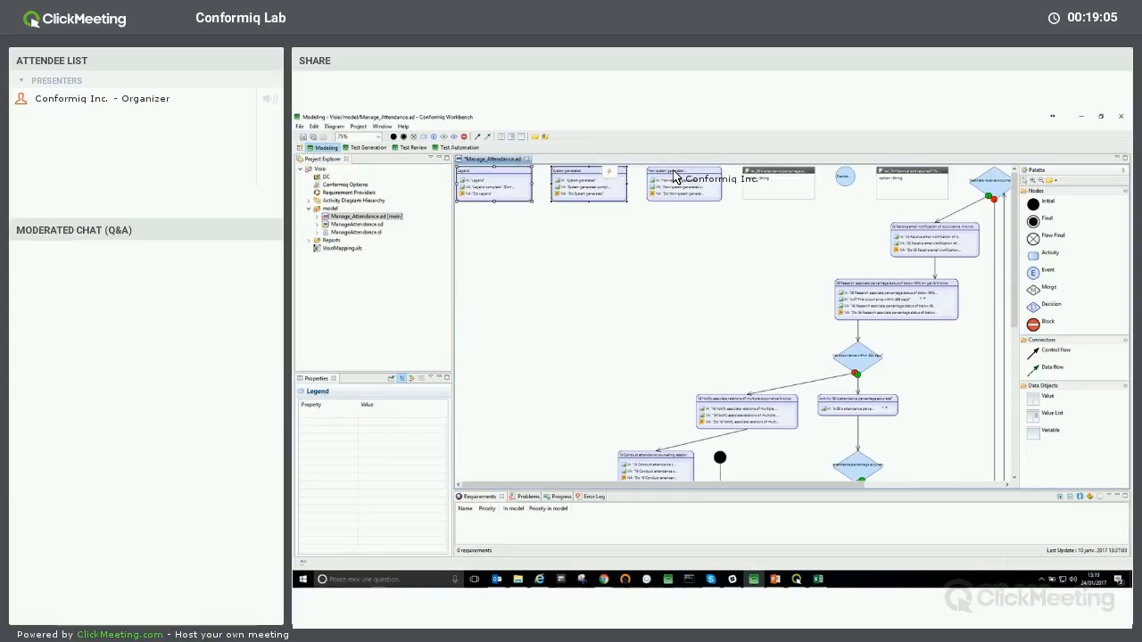
pyautogui.keyDown('ctrl'); pyautogui.click(716, 171); pyautogui.keyUp('ctrl')
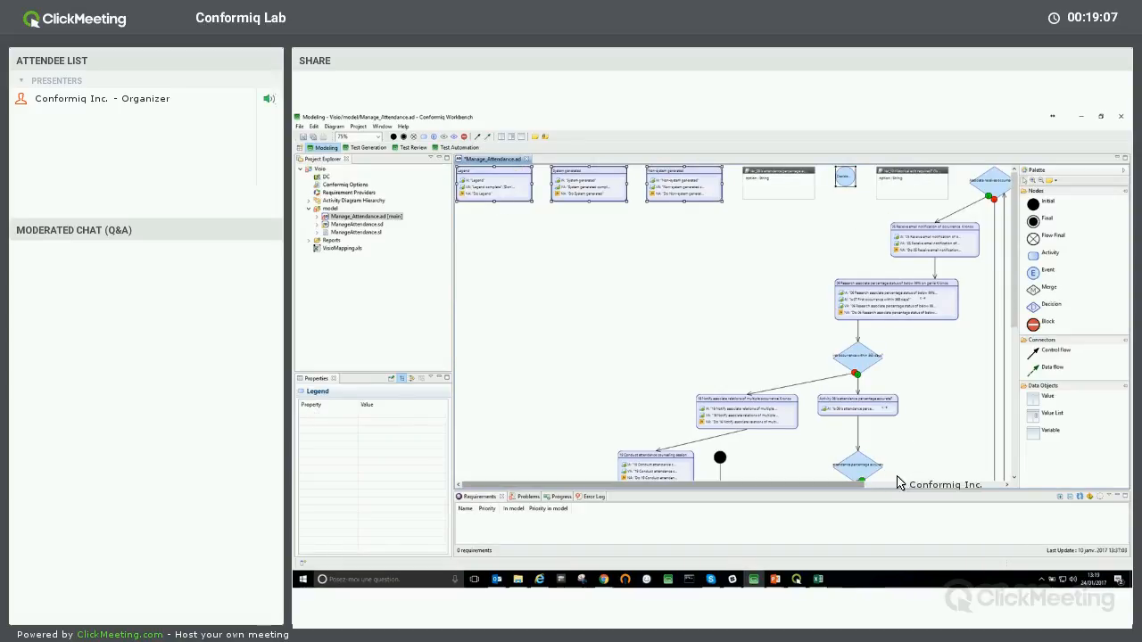
pyautogui.moveTo(892, 479); pyautogui.dragTo(984, 473)
pyautogui.moveTo(680, 479); pyautogui.dragTo(612, 476)
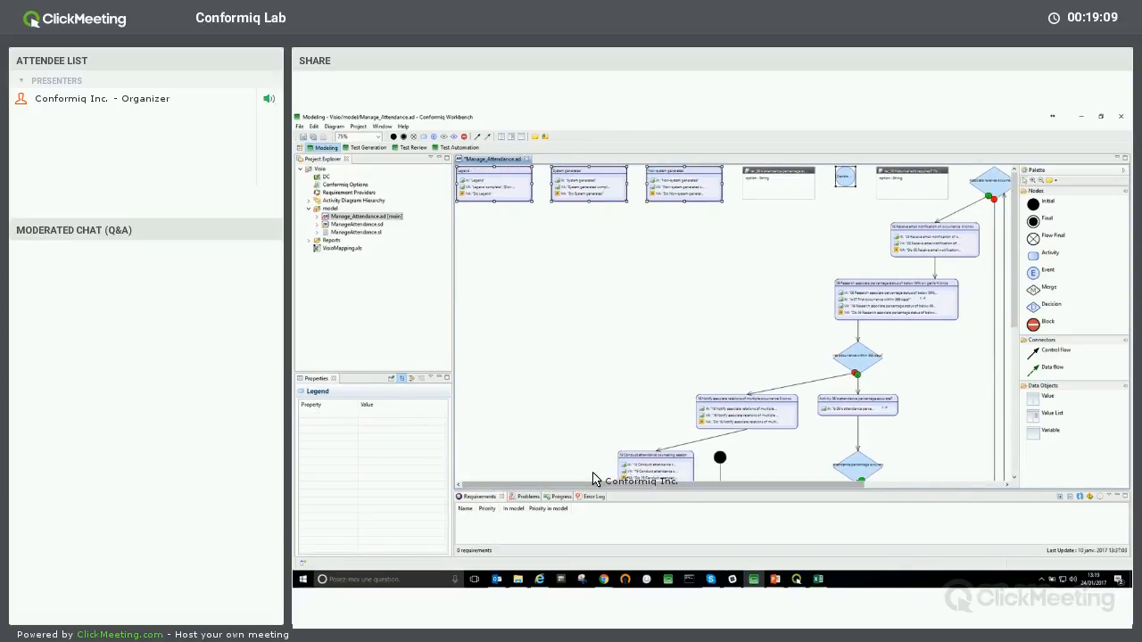
pyautogui.press('Delete')
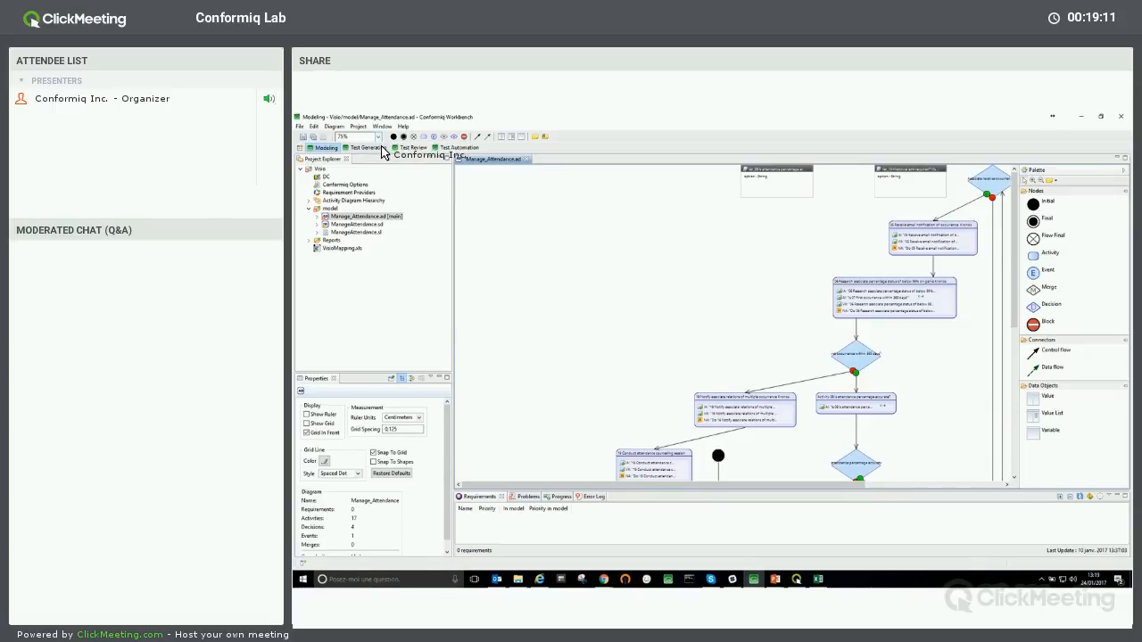
# Step: Load the Visio project's model for test generation
pyautogui.click(379, 148)
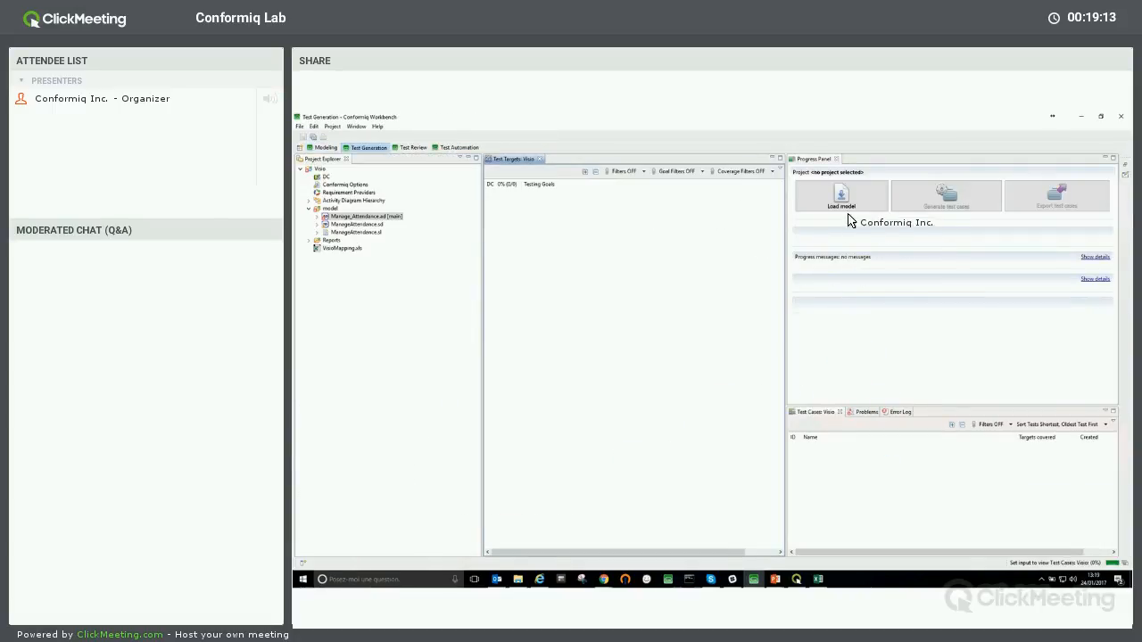
pyautogui.click(843, 200)
pyautogui.click(719, 377)
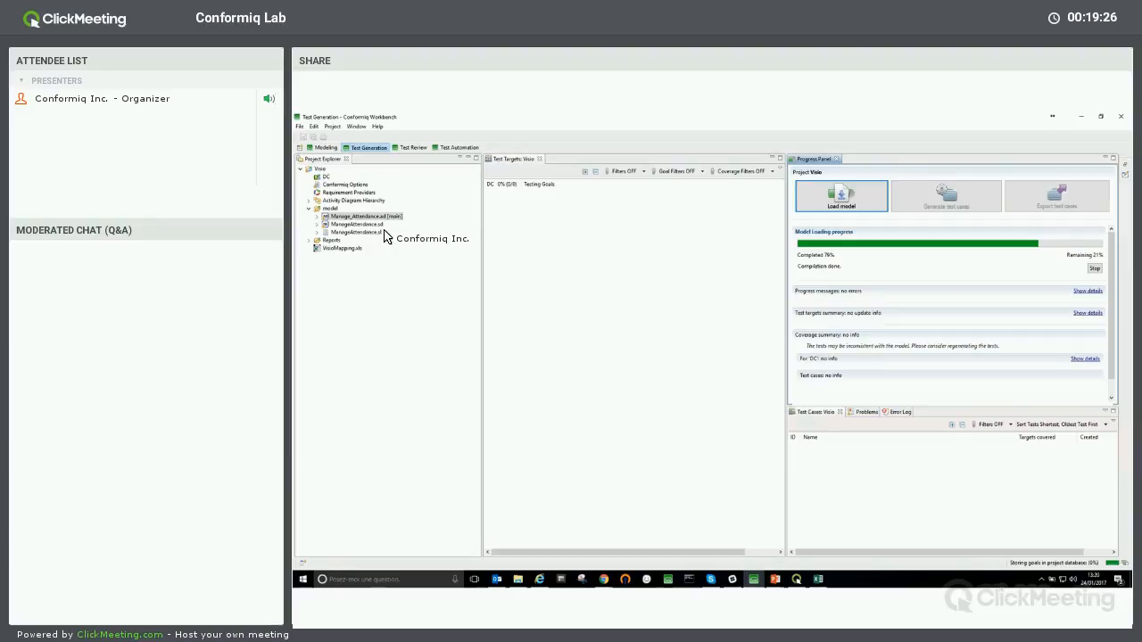
# Step: Check the modeling error log and problem warnings, inspect the ManageAttendance.sd diagram, and return to Manage_Attendance.ad
pyautogui.click(326, 147)
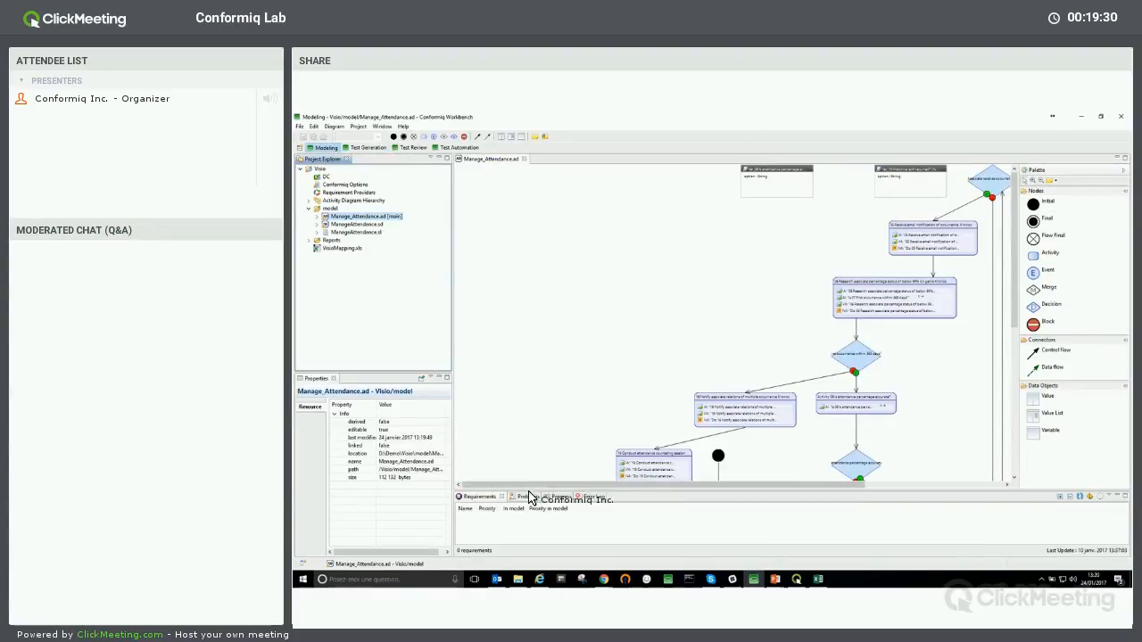
pyautogui.click(586, 496)
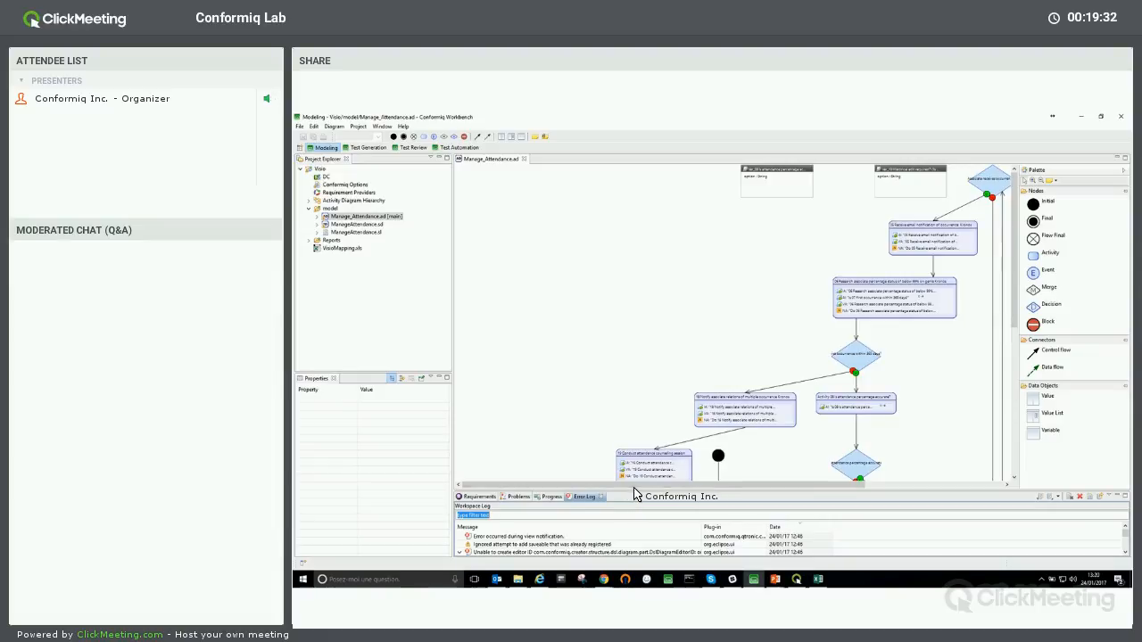
pyautogui.moveTo(635, 489); pyautogui.dragTo(566, 432)
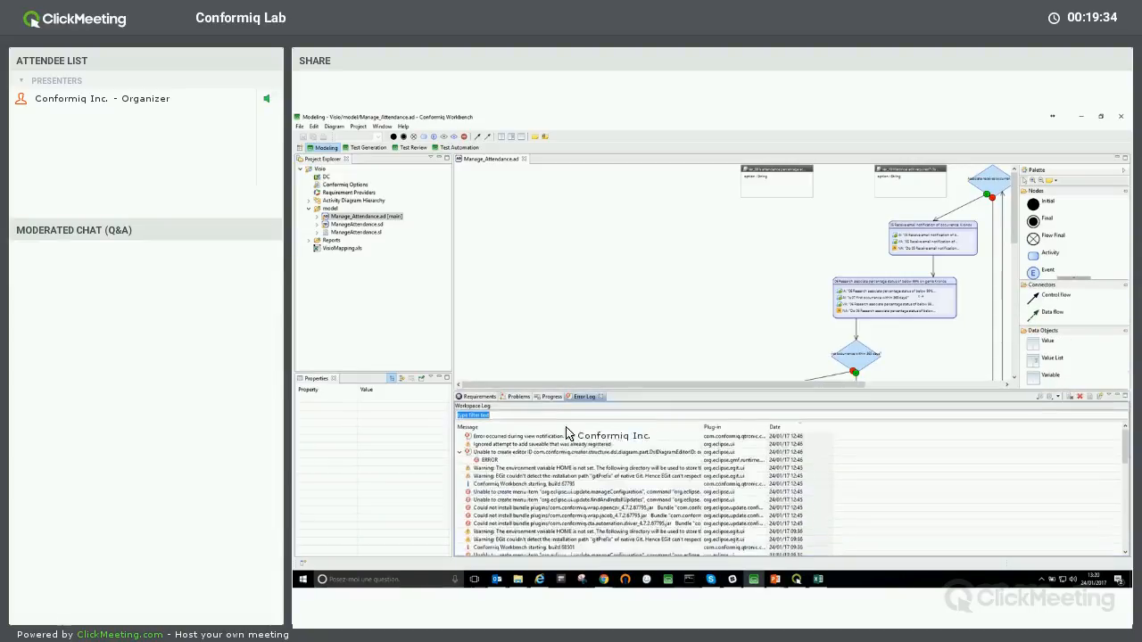
pyautogui.click(479, 435)
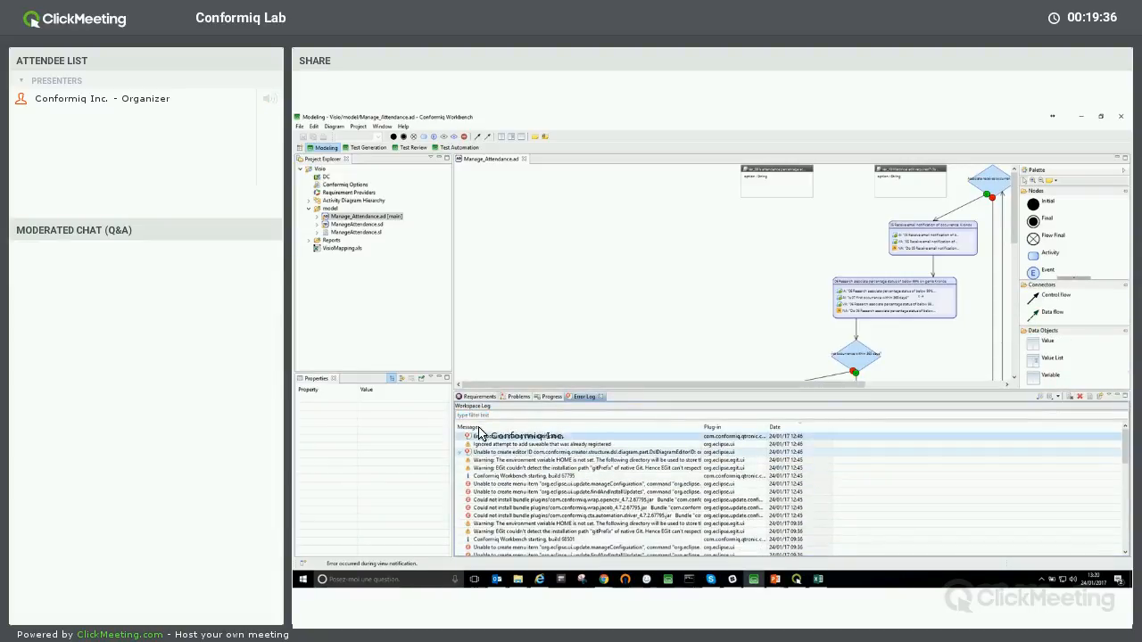
pyautogui.click(516, 397)
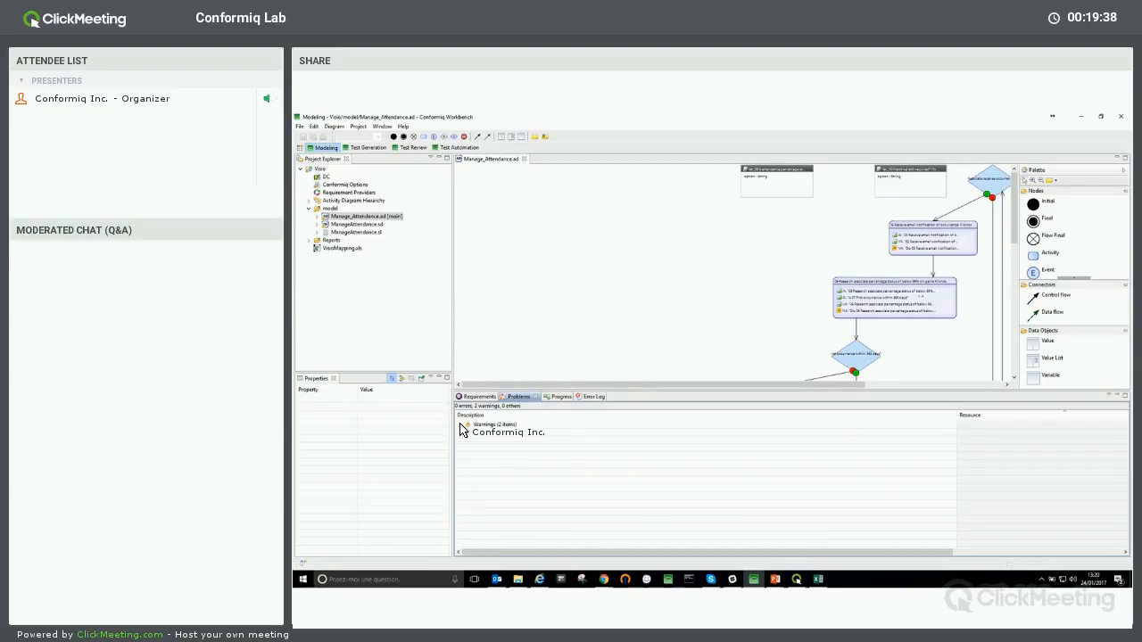
pyautogui.doubleClick(462, 426)
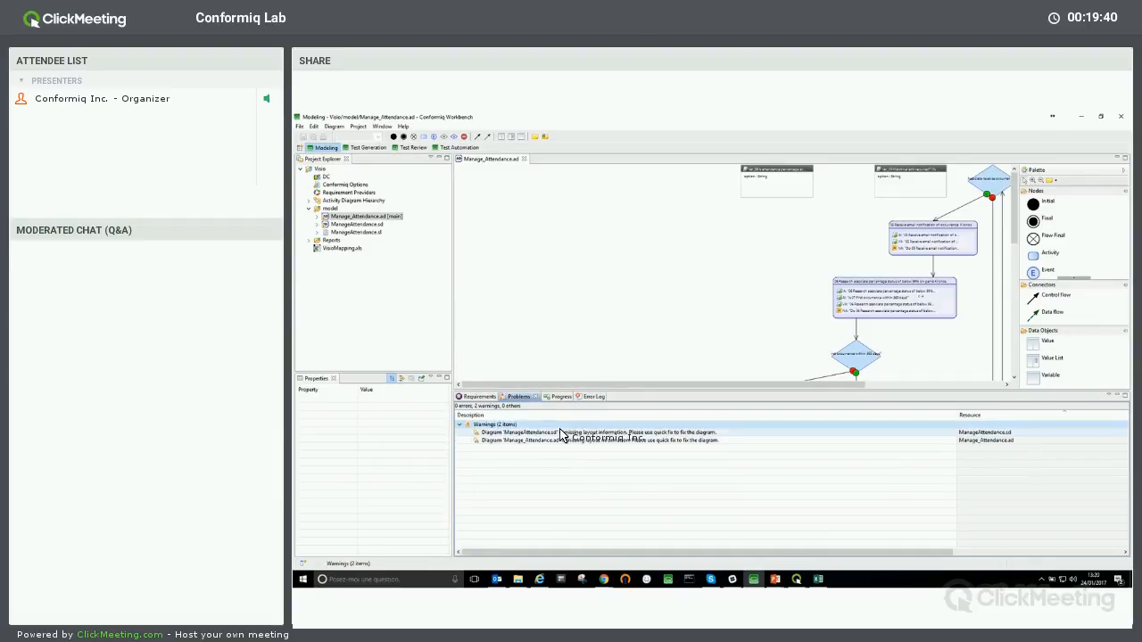
pyautogui.doubleClick(561, 432)
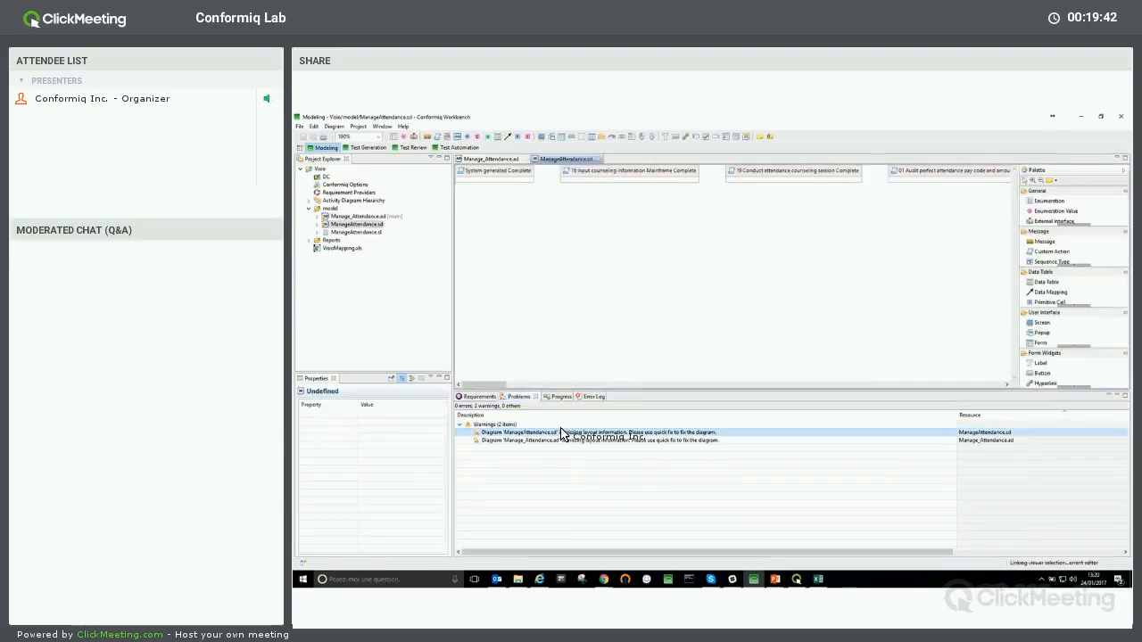
pyautogui.click(483, 159)
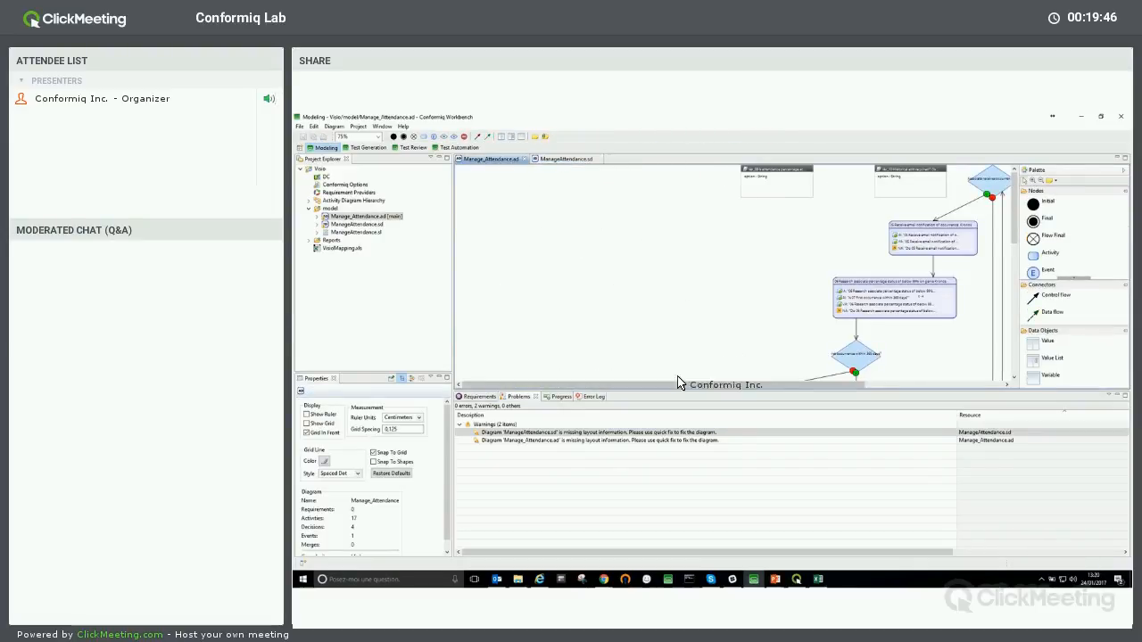
# Step: Generate test cases from the loaded Visio model
pyautogui.click(365, 147)
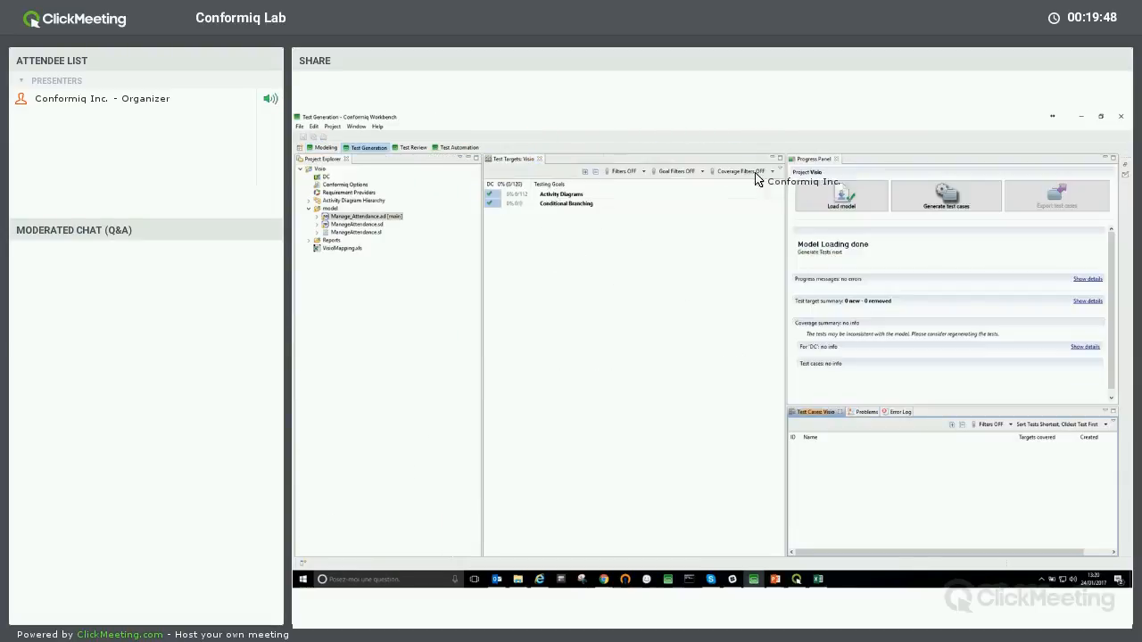
pyautogui.click(933, 196)
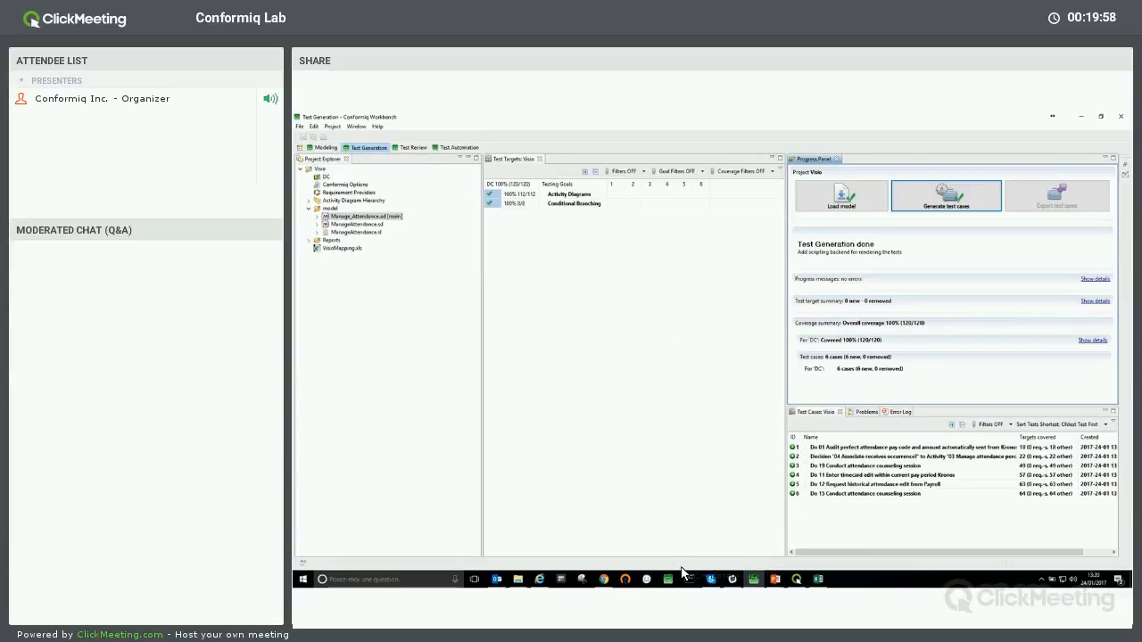
# Step: Switch to Internet Explorer and review the original Manage Attendance flowchart up to its legend, then return to Conformiq Workbench
pyautogui.click(538, 579)
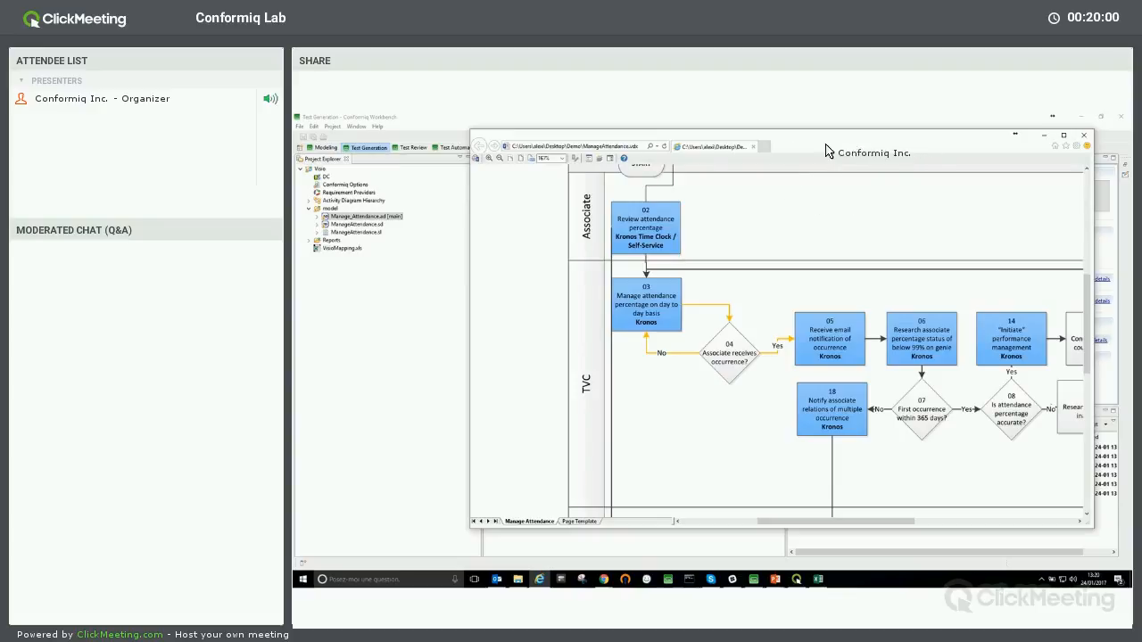
pyautogui.moveTo(825, 144); pyautogui.dragTo(633, 145)
pyautogui.doubleClick(651, 151)
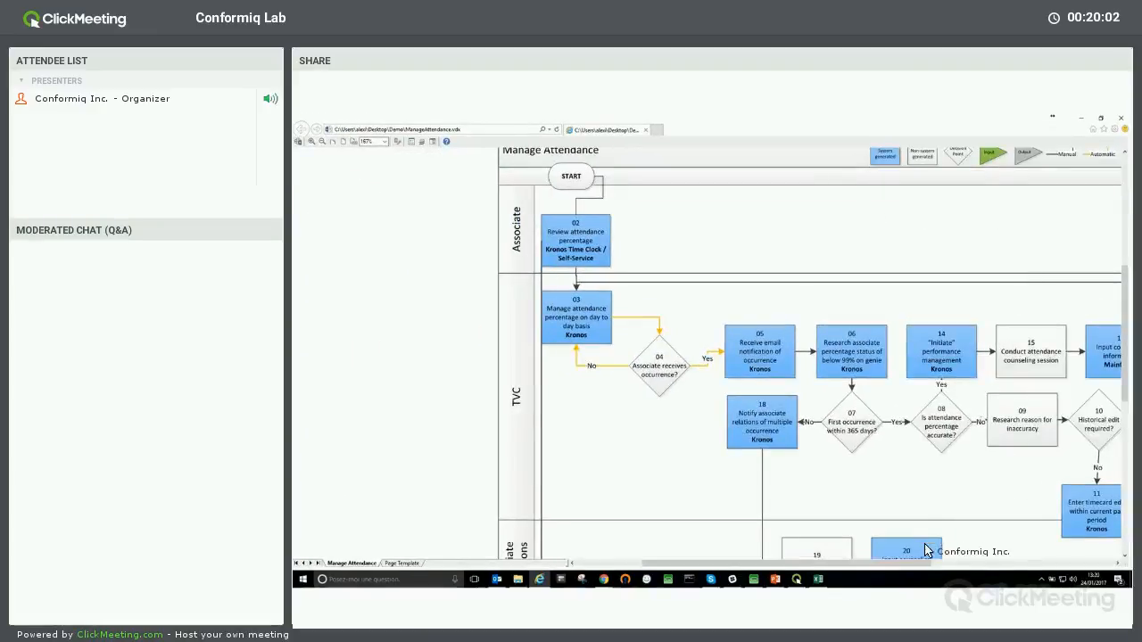
pyautogui.moveTo(927, 561)
pyautogui.mouseDown()
pyautogui.moveTo(1010, 545)
pyautogui.moveTo(942, 553)
pyautogui.mouseUp()
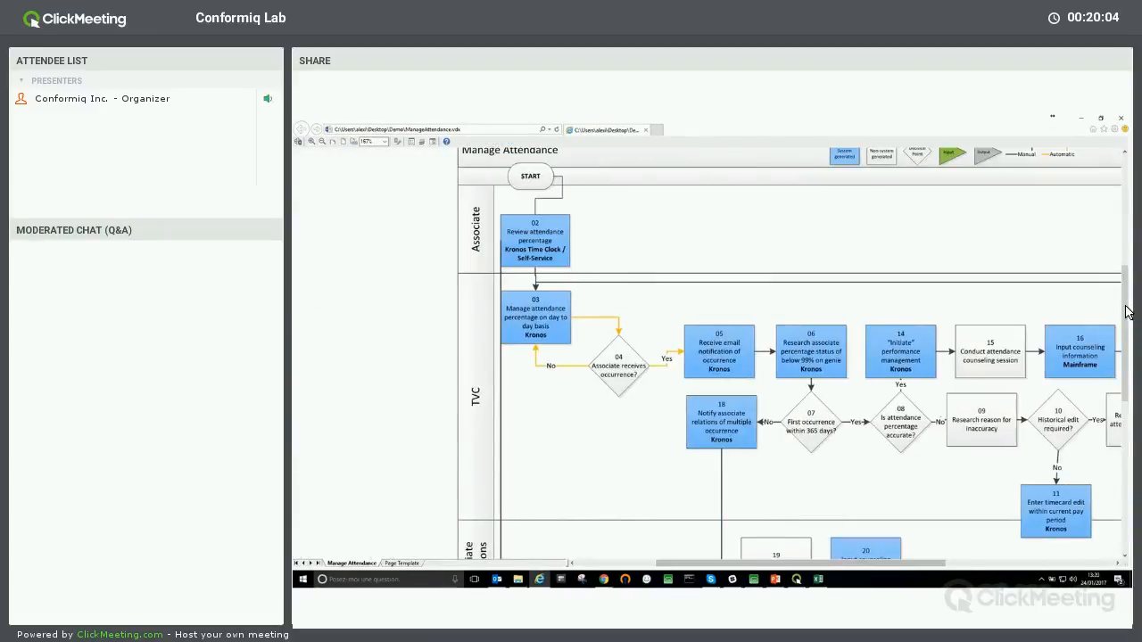
pyautogui.moveTo(1129, 311); pyautogui.dragTo(1121, 223)
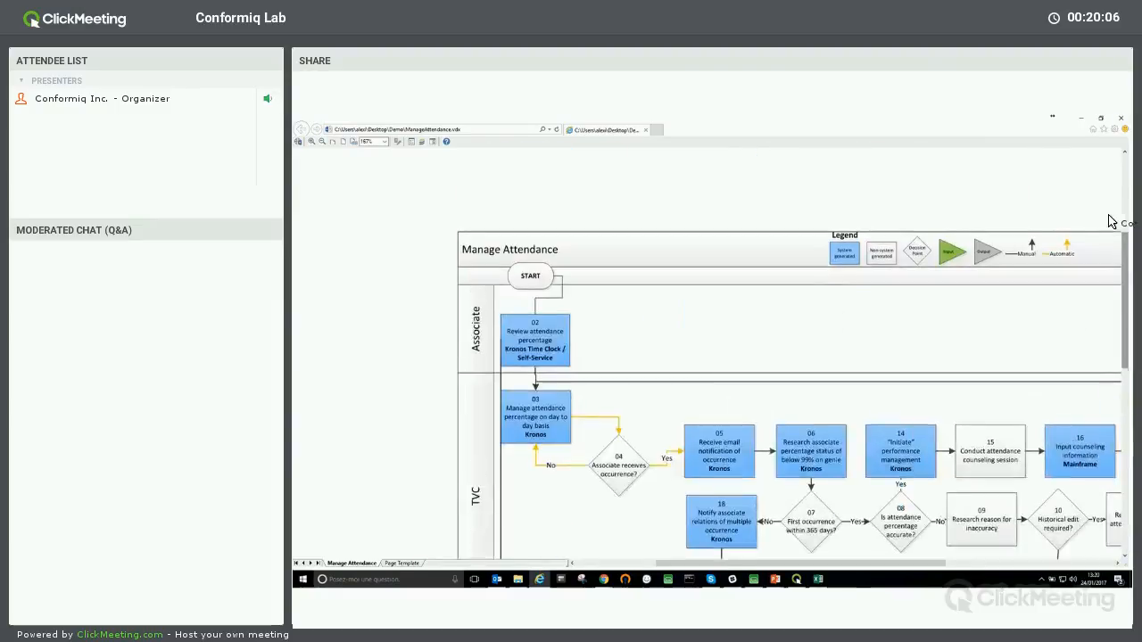
pyautogui.click(1081, 118)
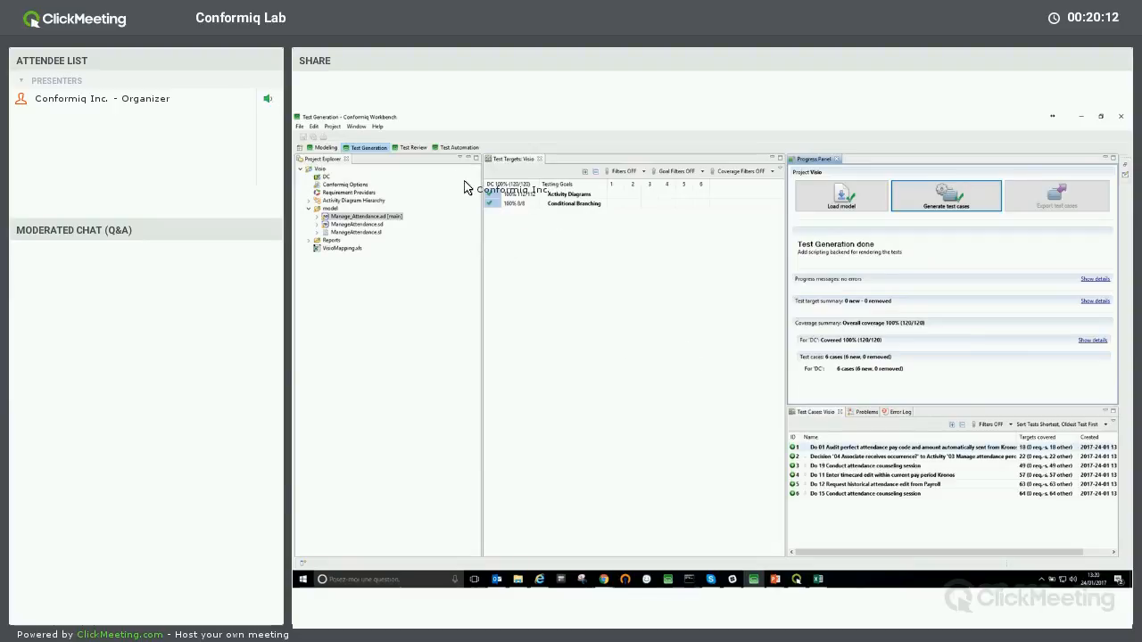
# Step: Review the generated tests for the 04 Associate receives occurrence? decision and the 01 Audit perfect attendance activity with their model paths
pyautogui.click(413, 148)
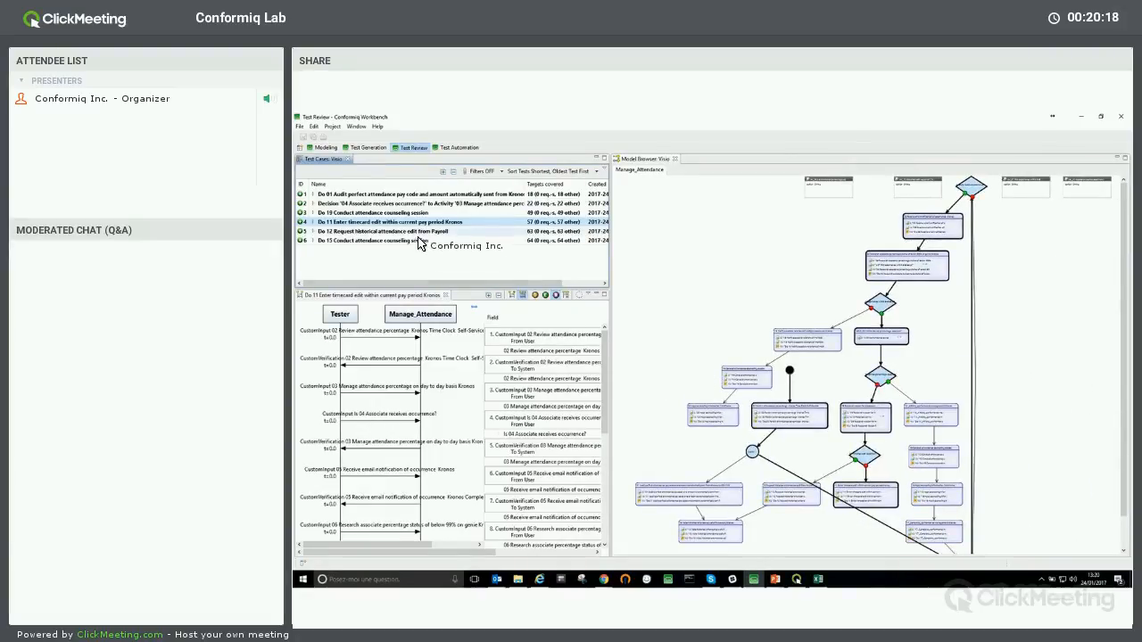
pyautogui.click(382, 204)
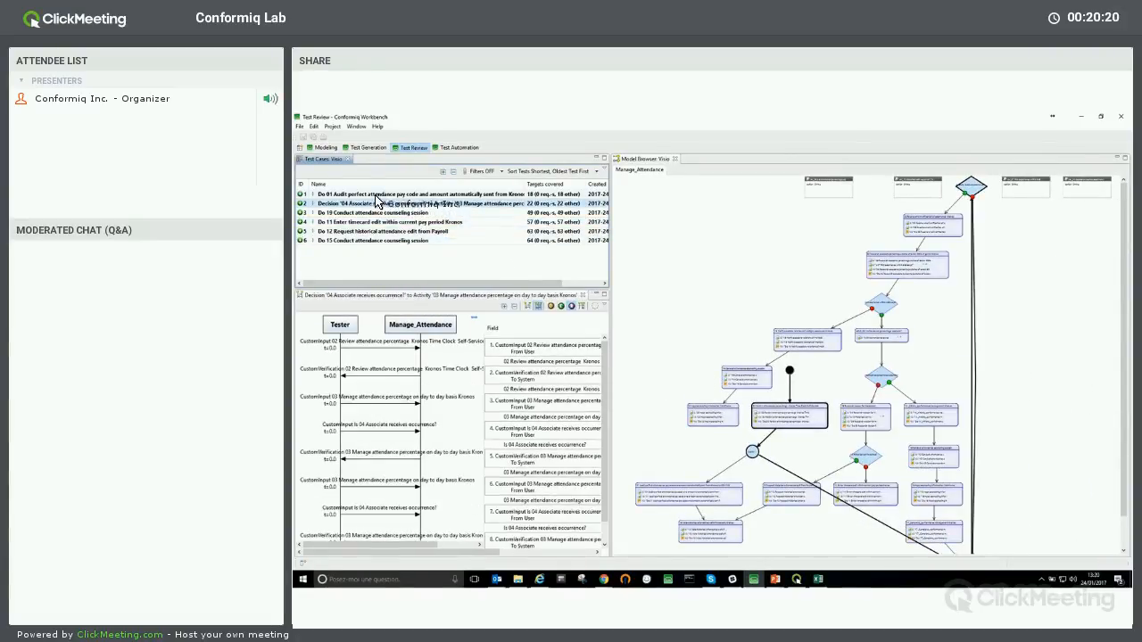
pyautogui.press('Up')
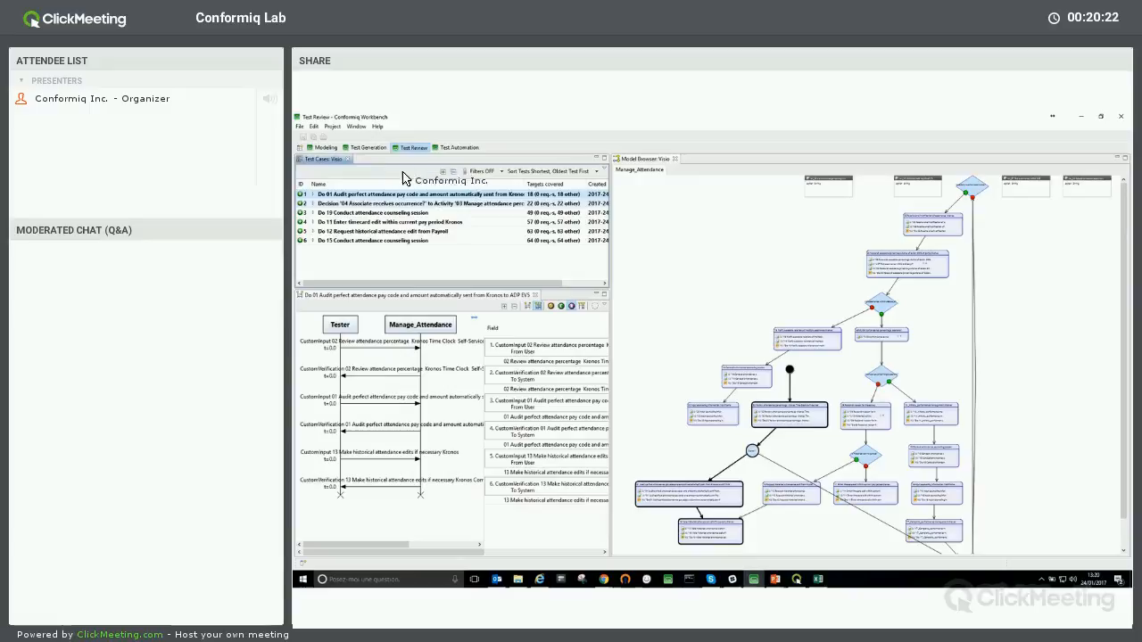
# Step: Return to modeling, collapse the model folder, and view the upper part of the Manage_Attendance.ad diagram
pyautogui.click(326, 147)
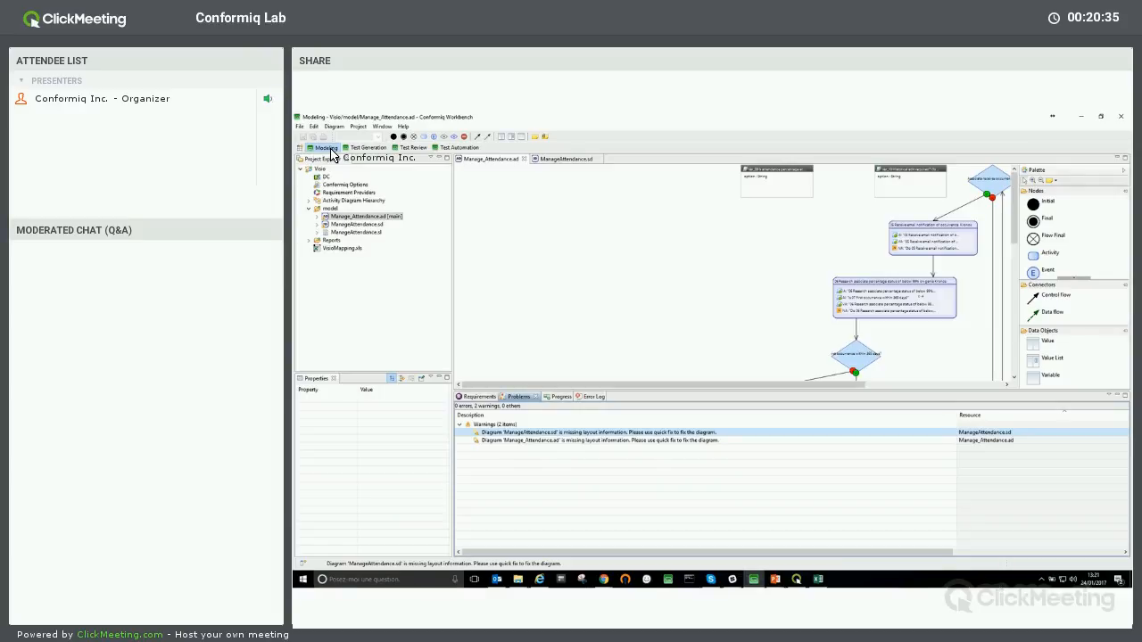
pyautogui.click(307, 215)
pyautogui.click(308, 208)
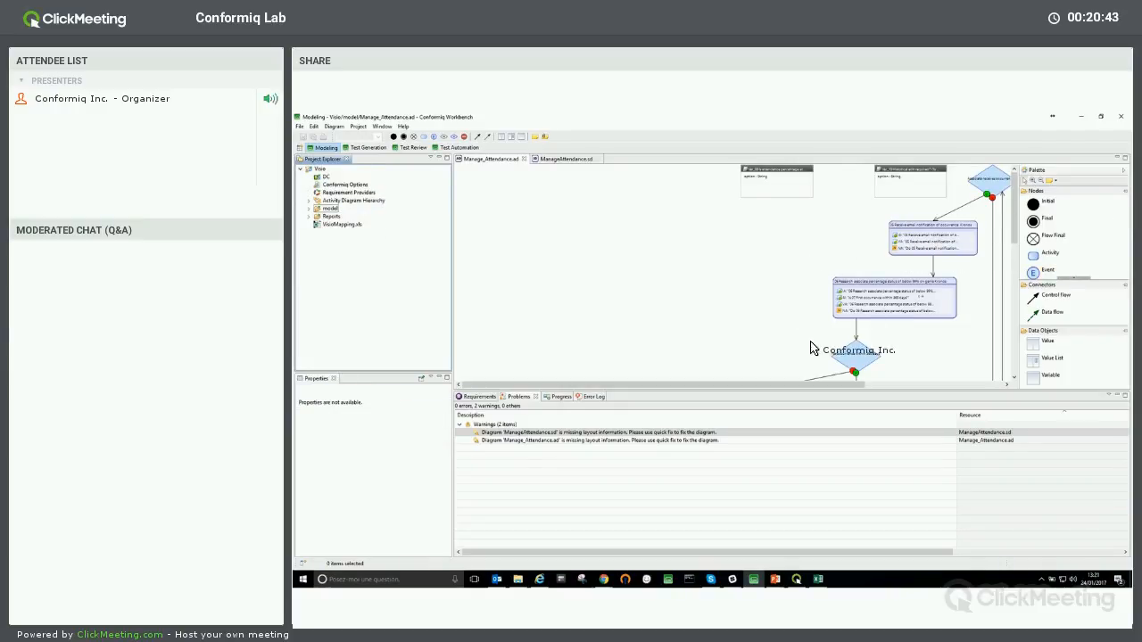
pyautogui.moveTo(824, 384); pyautogui.dragTo(887, 384)
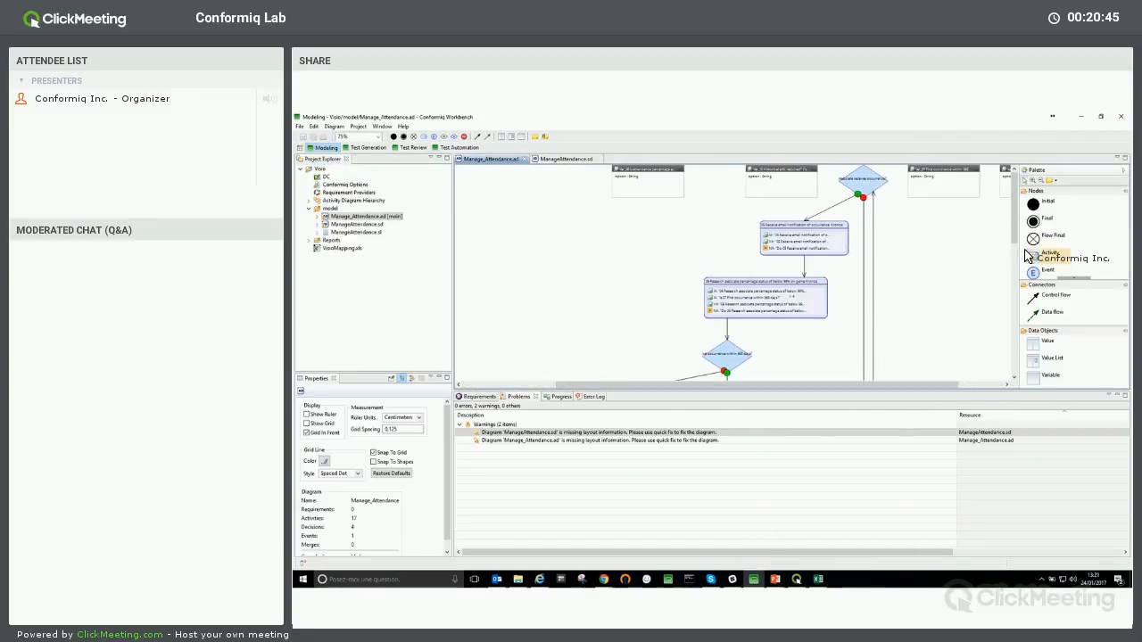
# Step: Collapse the Visio project and create an empty Conformiq Creator project named Excel in the default location
pyautogui.moveTo(1014, 214)
pyautogui.mouseDown()
pyautogui.moveTo(1014, 262)
pyautogui.moveTo(1014, 207)
pyautogui.mouseUp()
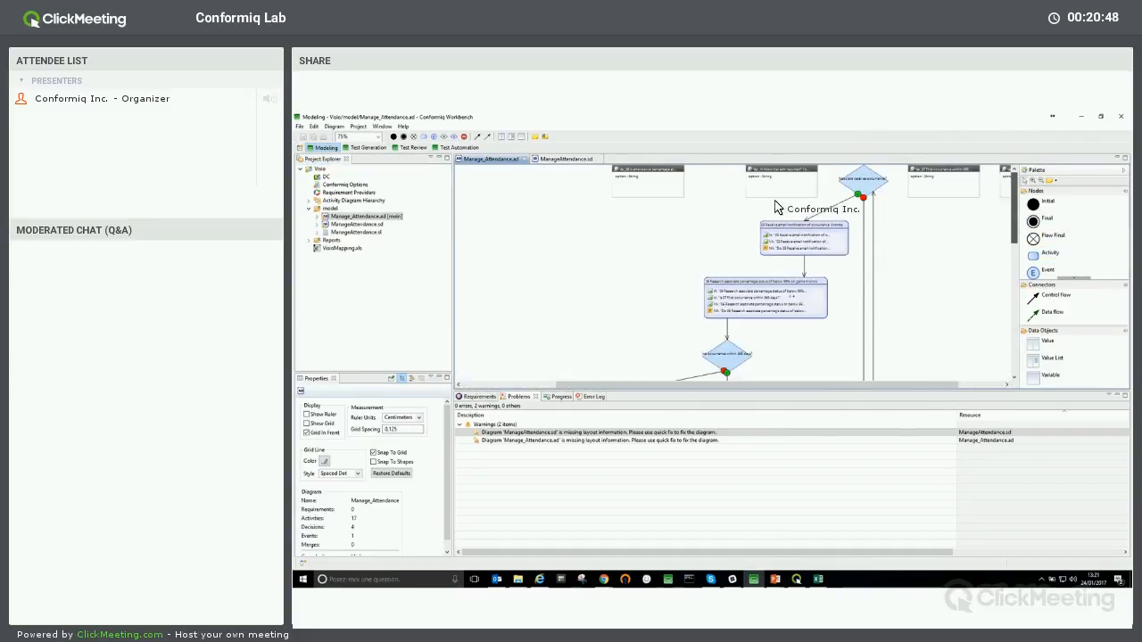
pyautogui.click(303, 169)
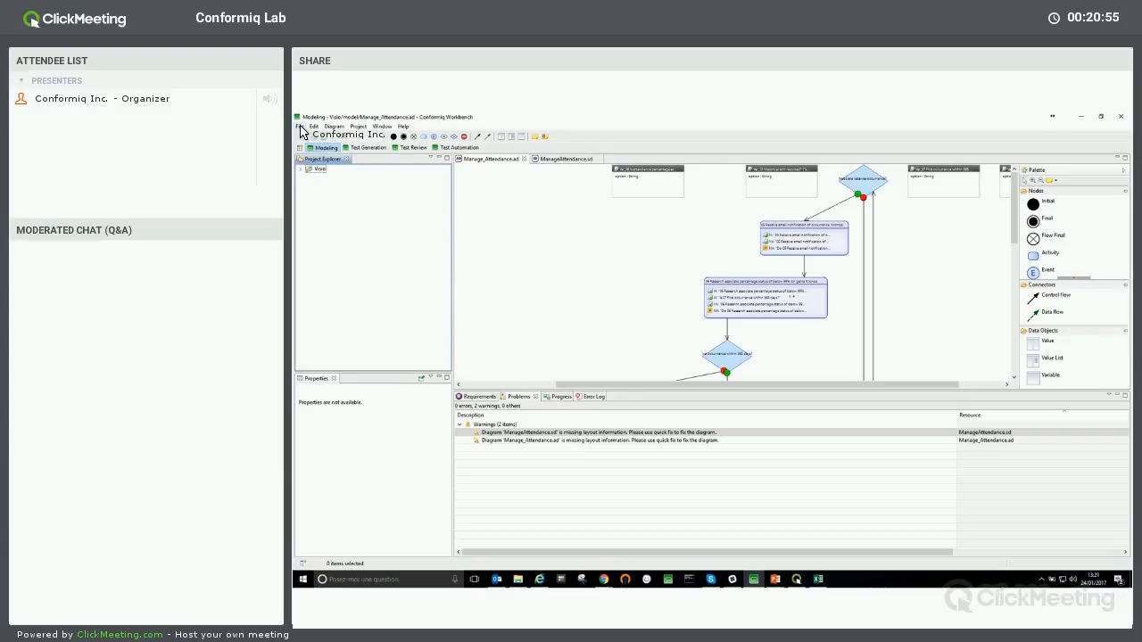
pyautogui.click(313, 125)
pyautogui.click(300, 125)
pyautogui.moveTo(401, 143)
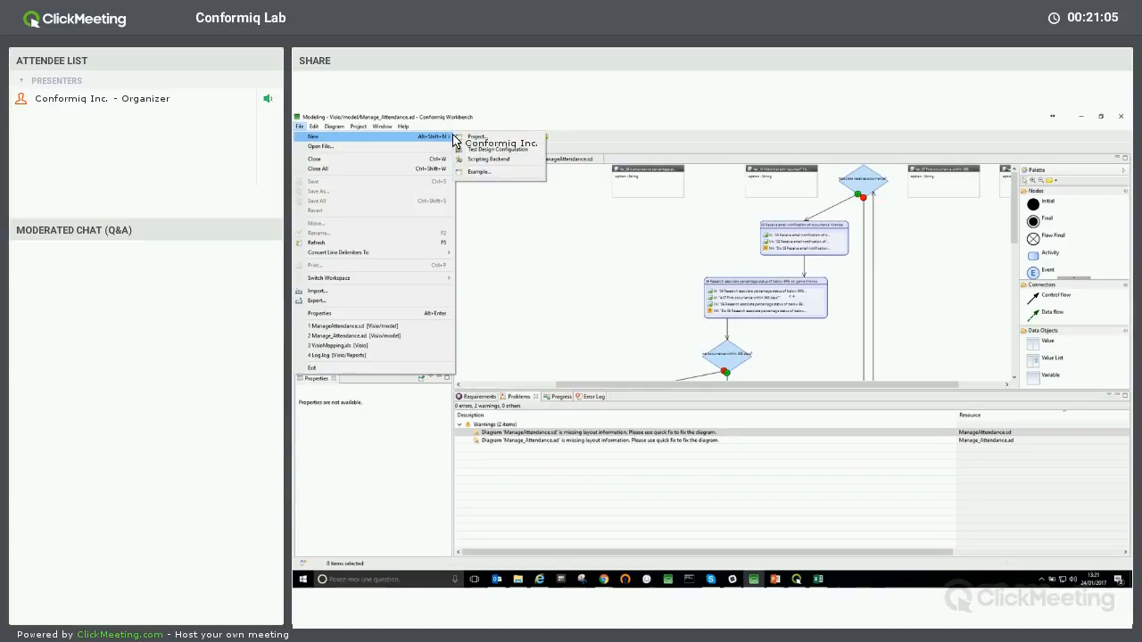
pyautogui.click(495, 140)
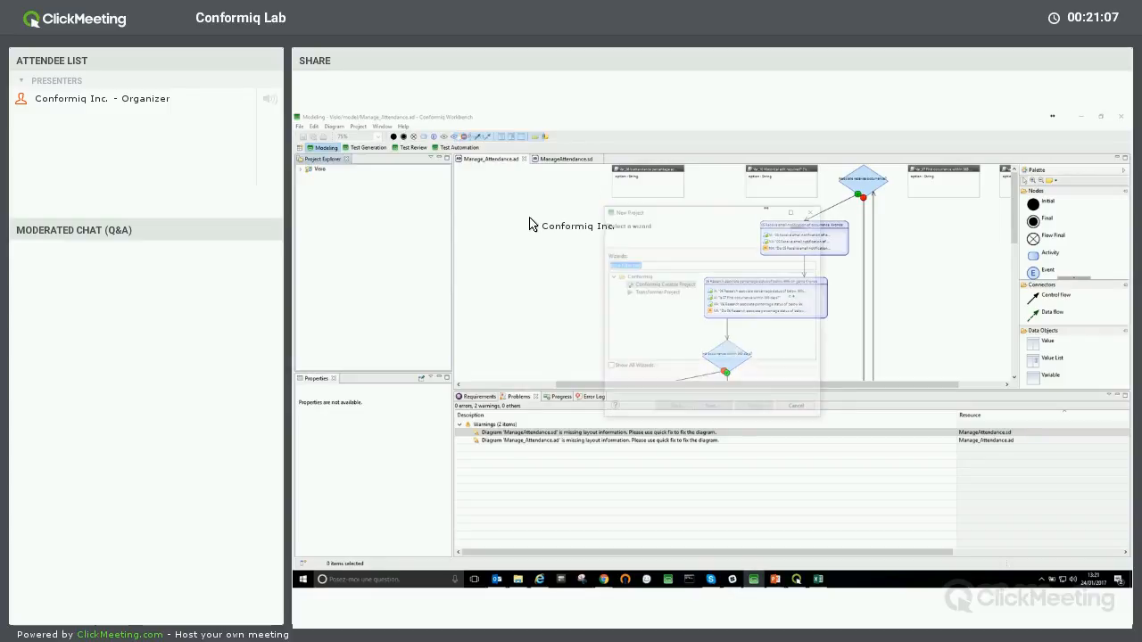
pyautogui.doubleClick(656, 265)
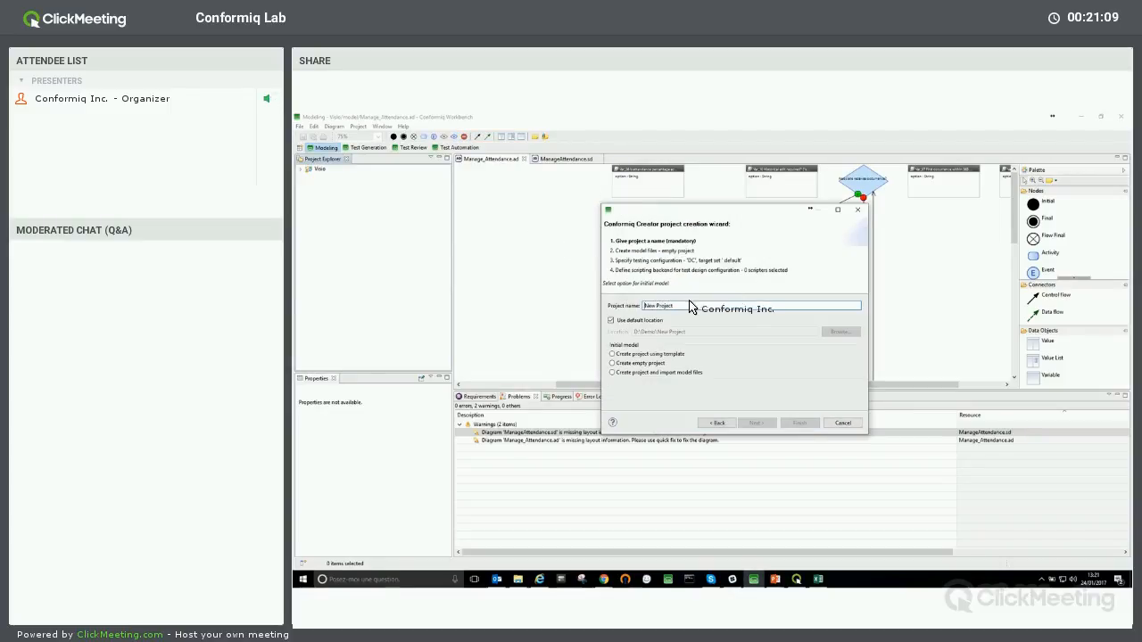
pyautogui.moveTo(685, 305); pyautogui.dragTo(589, 310)
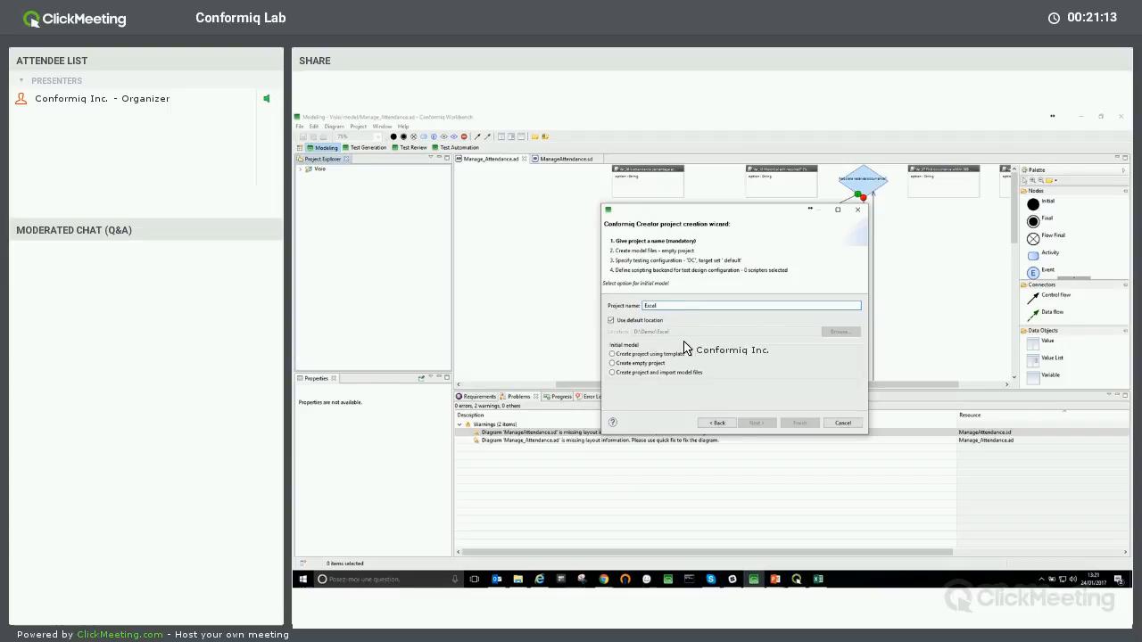
pyautogui.click(664, 363)
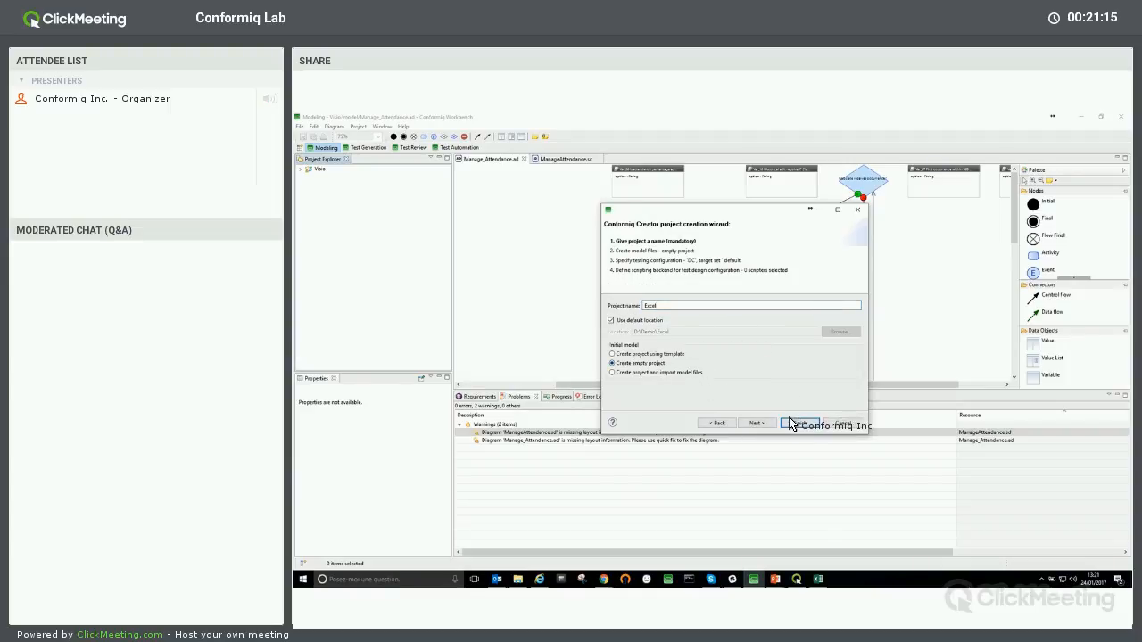
pyautogui.click(797, 423)
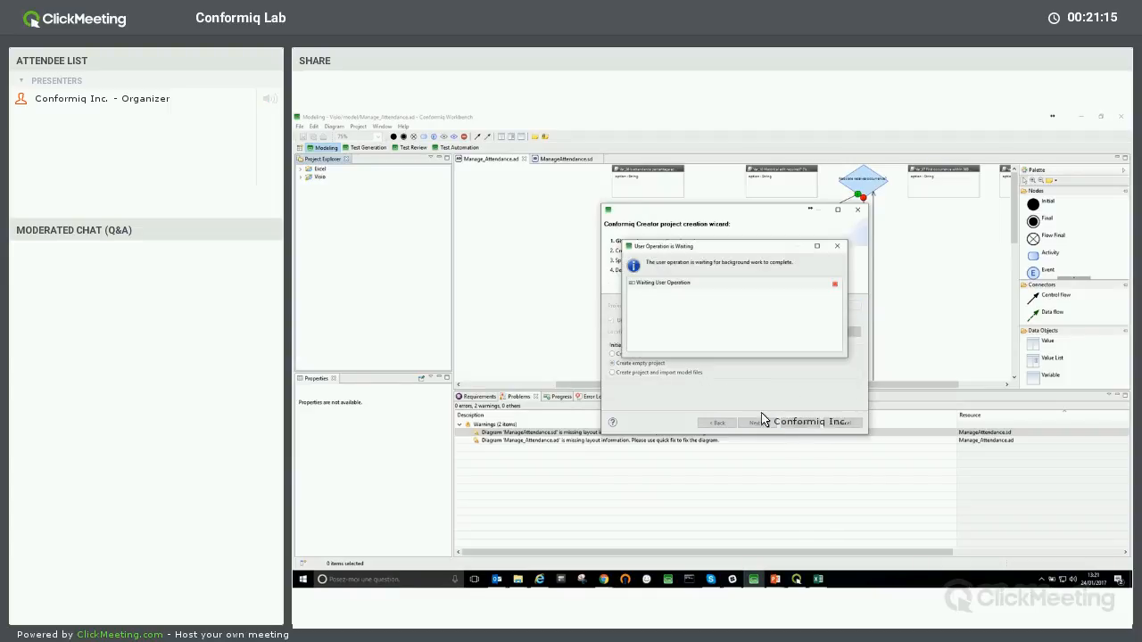
# Step: Open ESD Manual tests demo.xls from the Demo folder in Excel, put the VisioMapping workbook away, and maximize the window
pyautogui.click(517, 579)
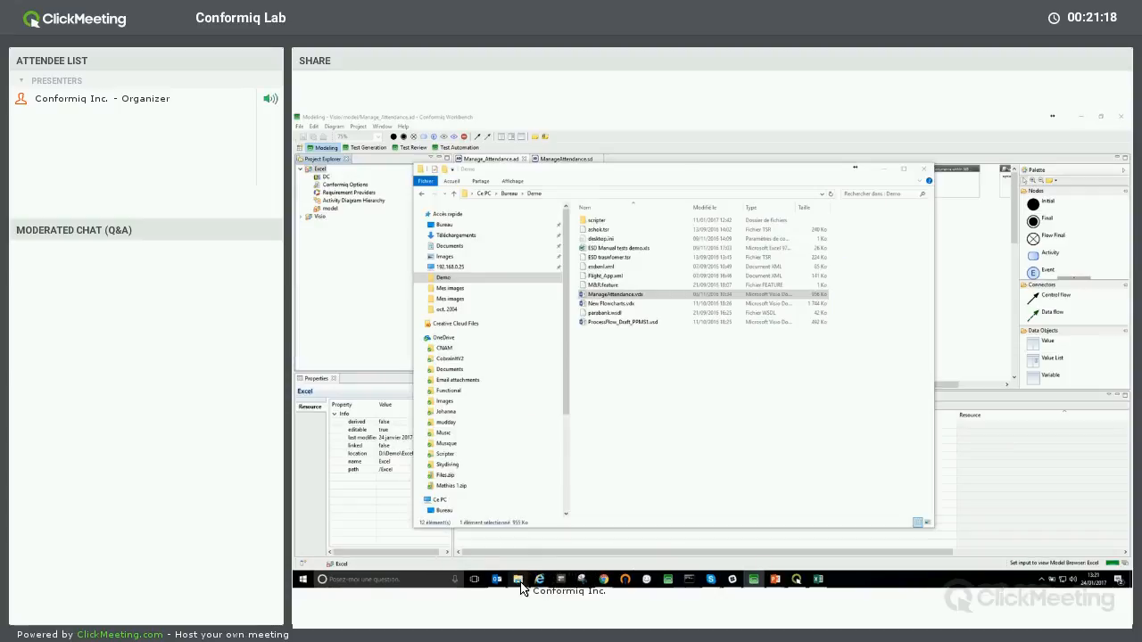
pyautogui.doubleClick(611, 248)
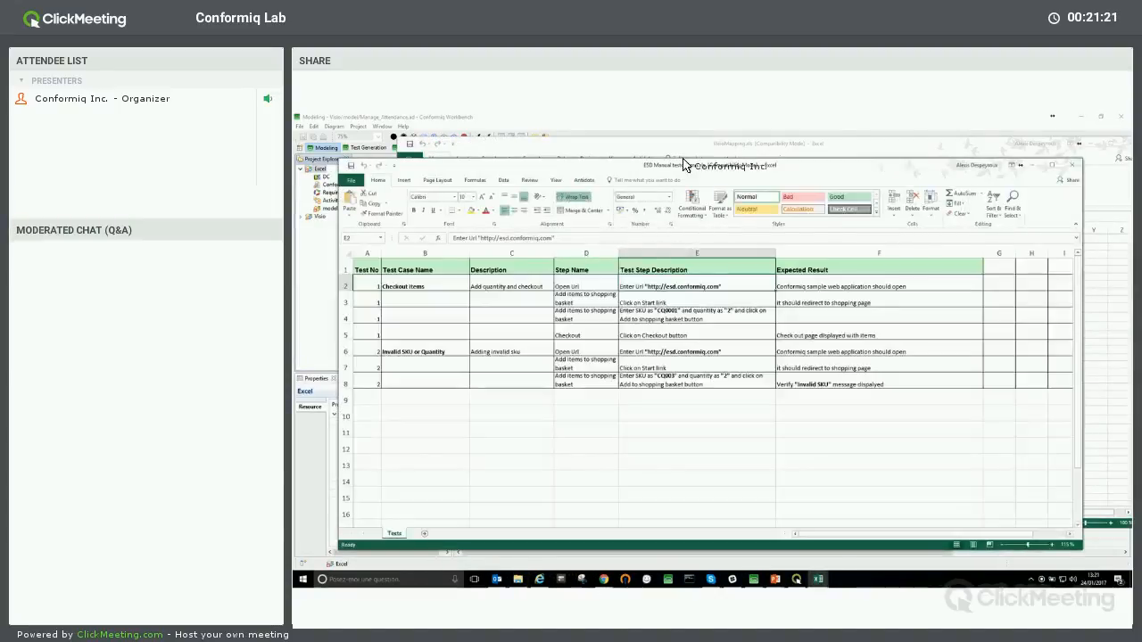
pyautogui.click(937, 150)
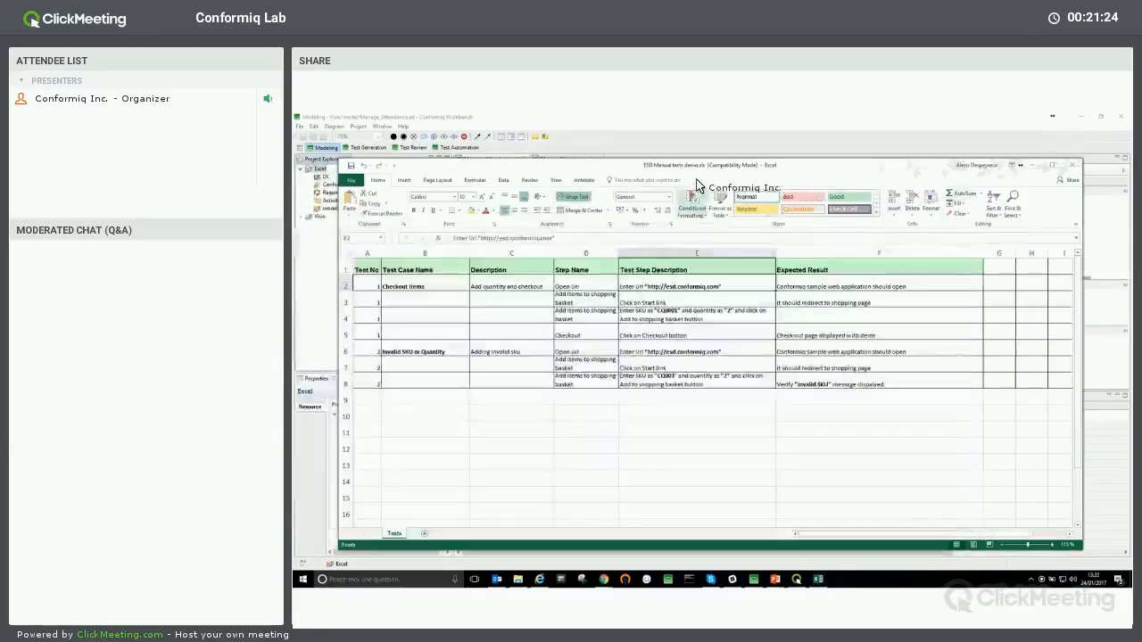
pyautogui.doubleClick(627, 173)
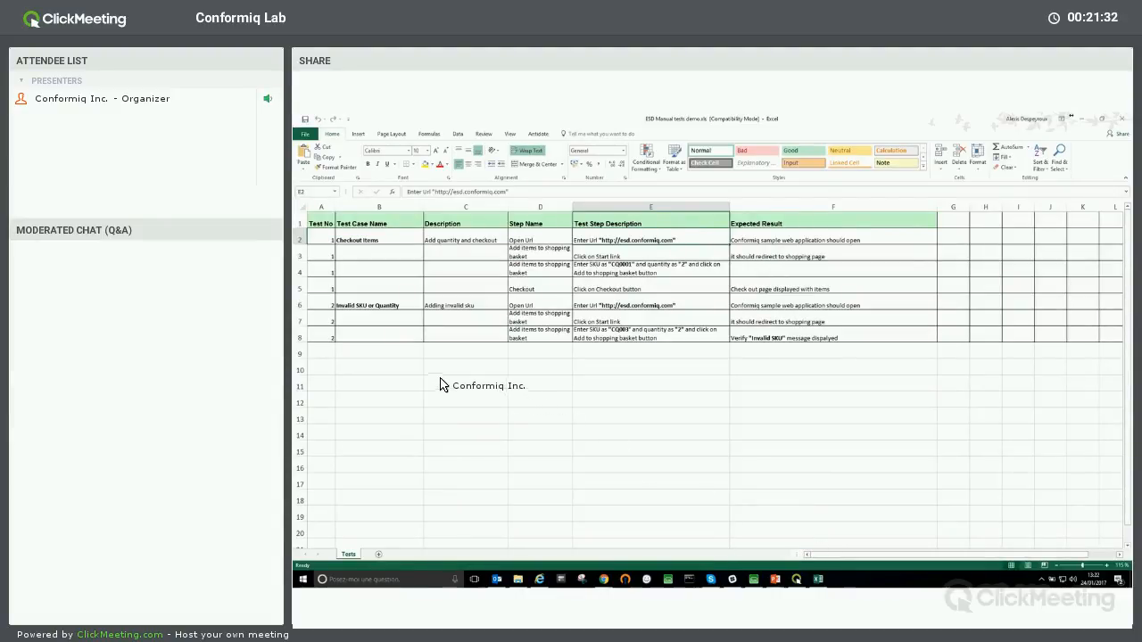
# Step: Review the manual test sheet's header columns from Test Case Name to Expected Result, and return to Conformiq Workbench
pyautogui.click(391, 225)
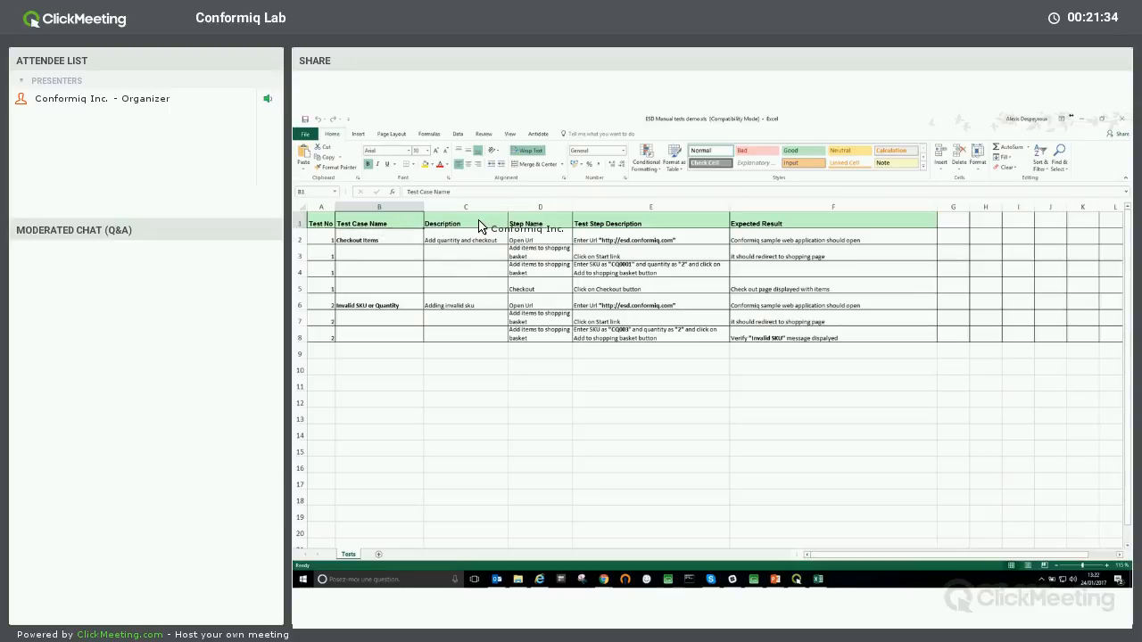
pyautogui.press('Right')
pyautogui.press('Right')
pyautogui.press('Right')
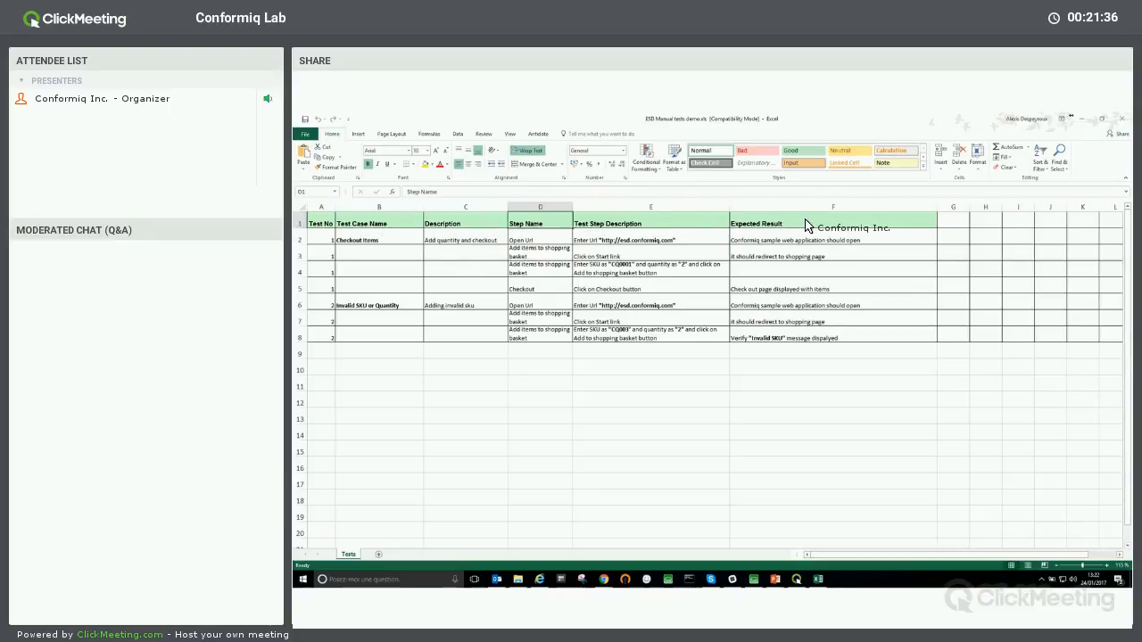
pyautogui.press('Right')
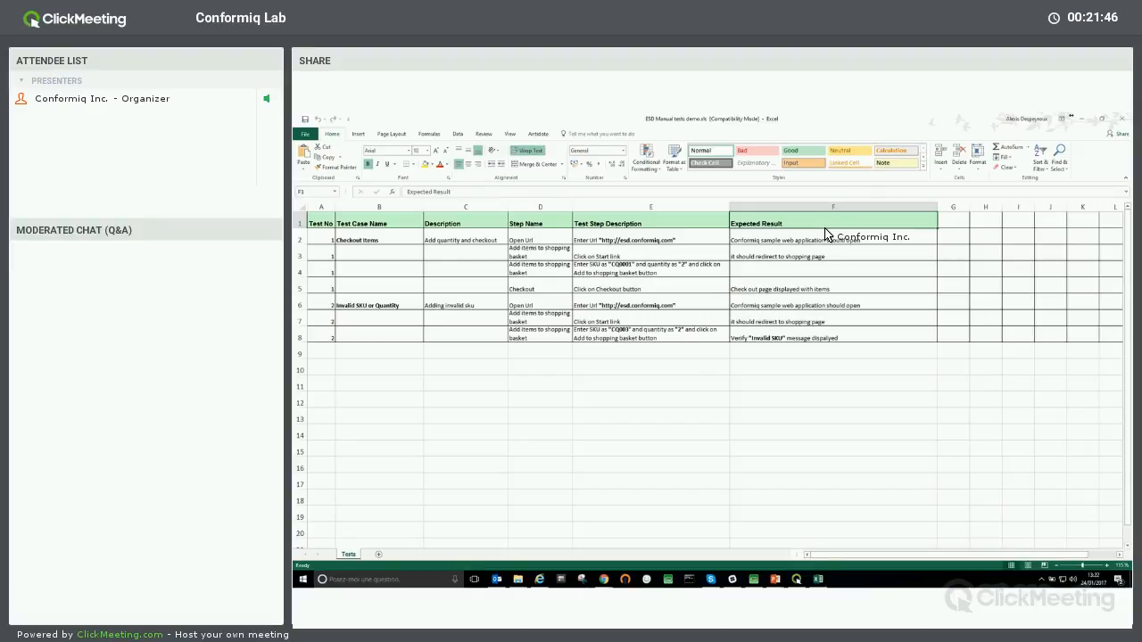
pyautogui.click(1080, 118)
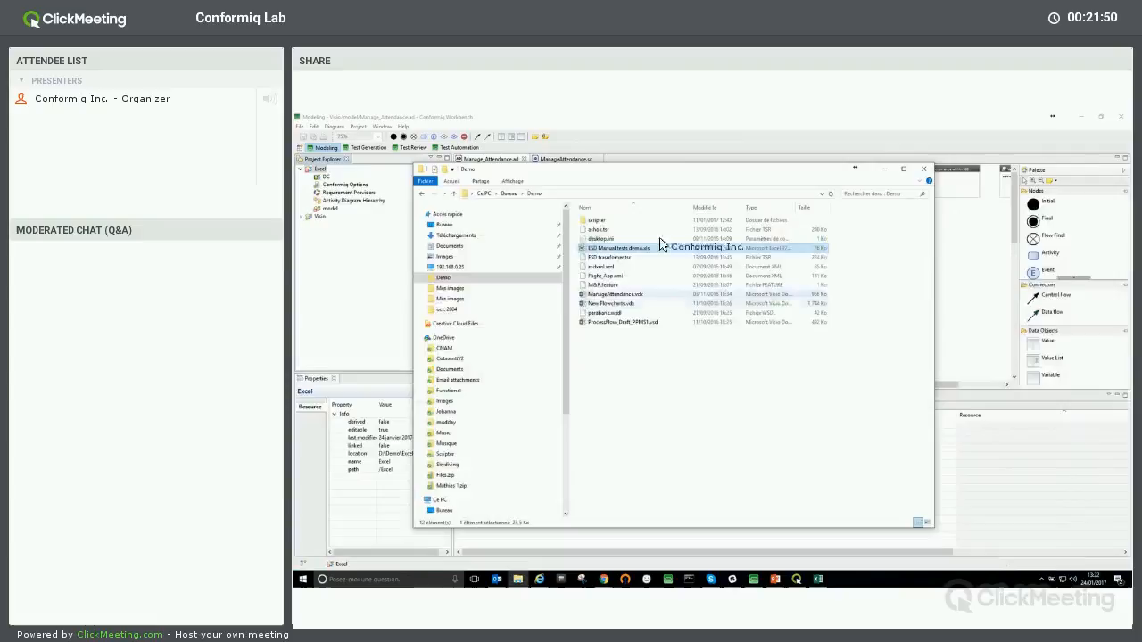
pyautogui.click(676, 152)
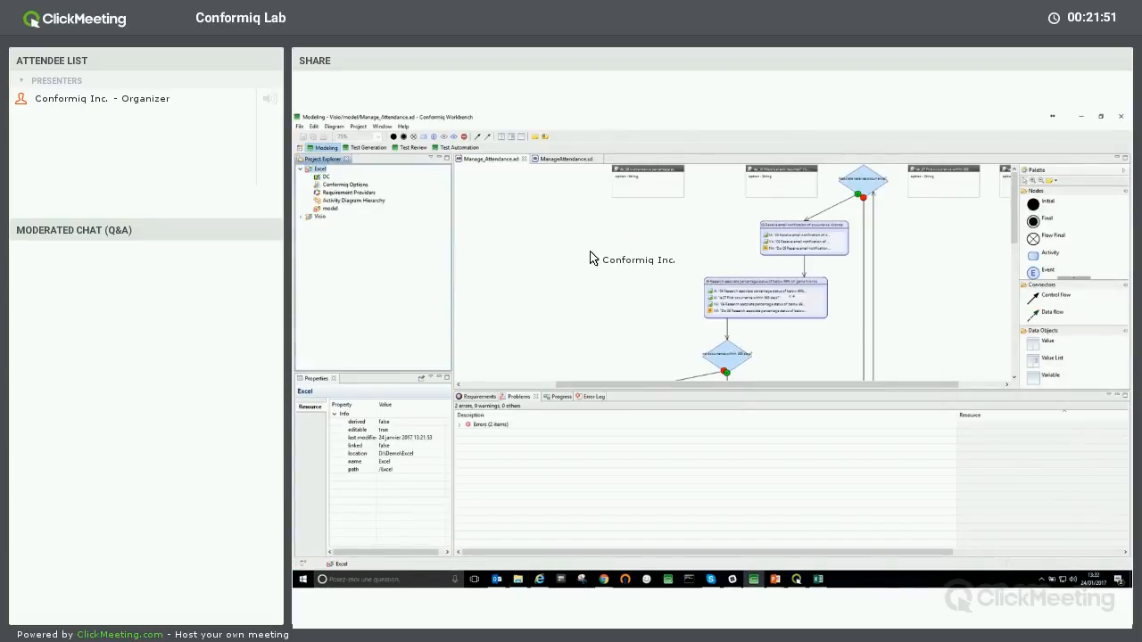
# Step: Close the Manage_Attendance.ad and ManageAttendance.sd diagrams and collapse the Visio project, keeping the Excel project expanded
pyautogui.click(525, 159)
pyautogui.click(522, 159)
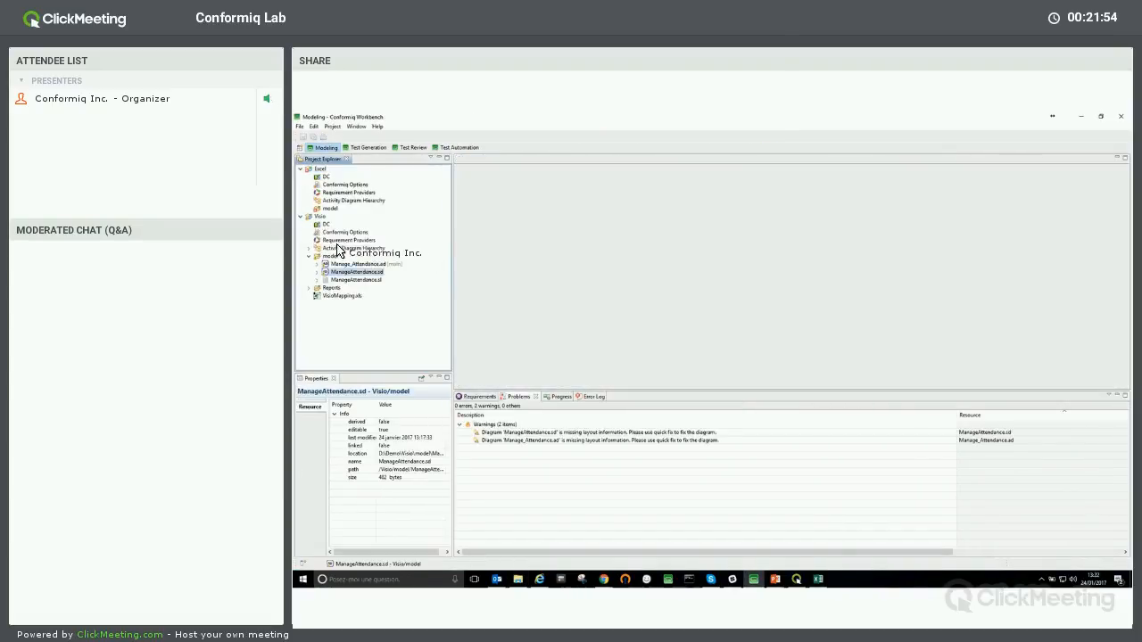
pyautogui.click(300, 169)
pyautogui.click(301, 176)
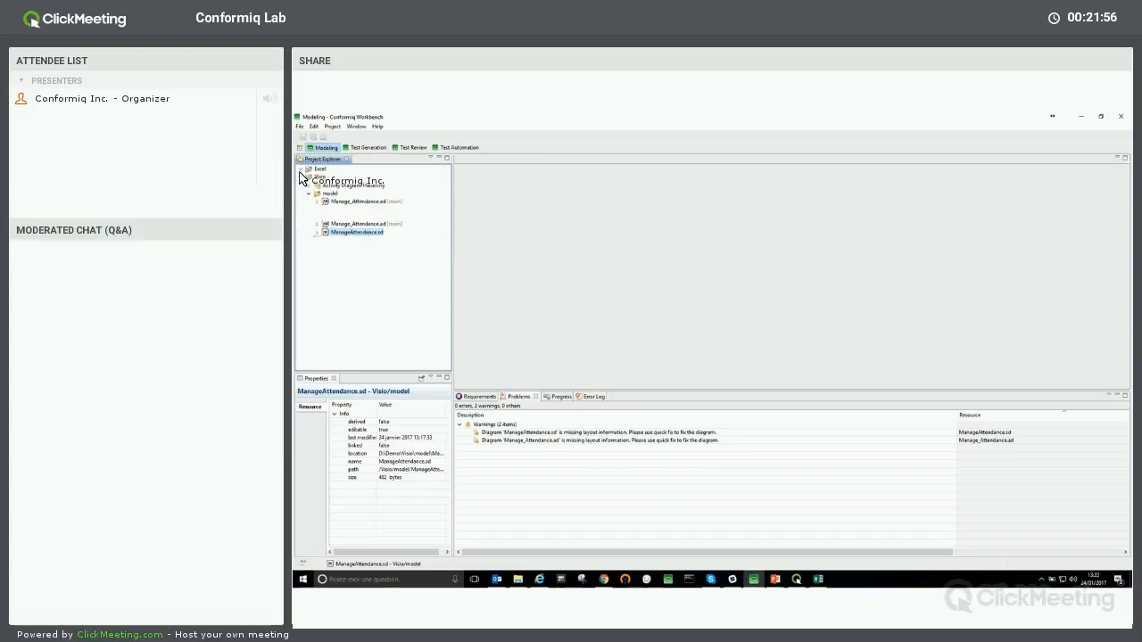
pyautogui.click(300, 169)
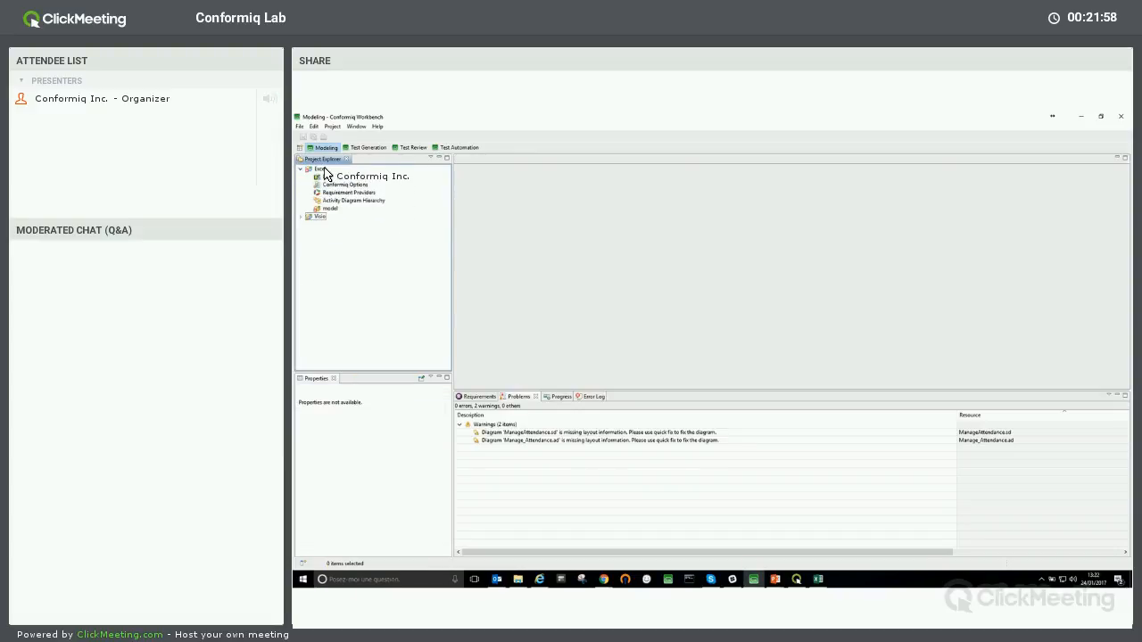
# Step: Start an Excel Manual Tests import into the Excel project with ESD Manual tests demo.xls from the Demo folder as source
pyautogui.click(321, 170)
pyautogui.rightClick(322, 170)
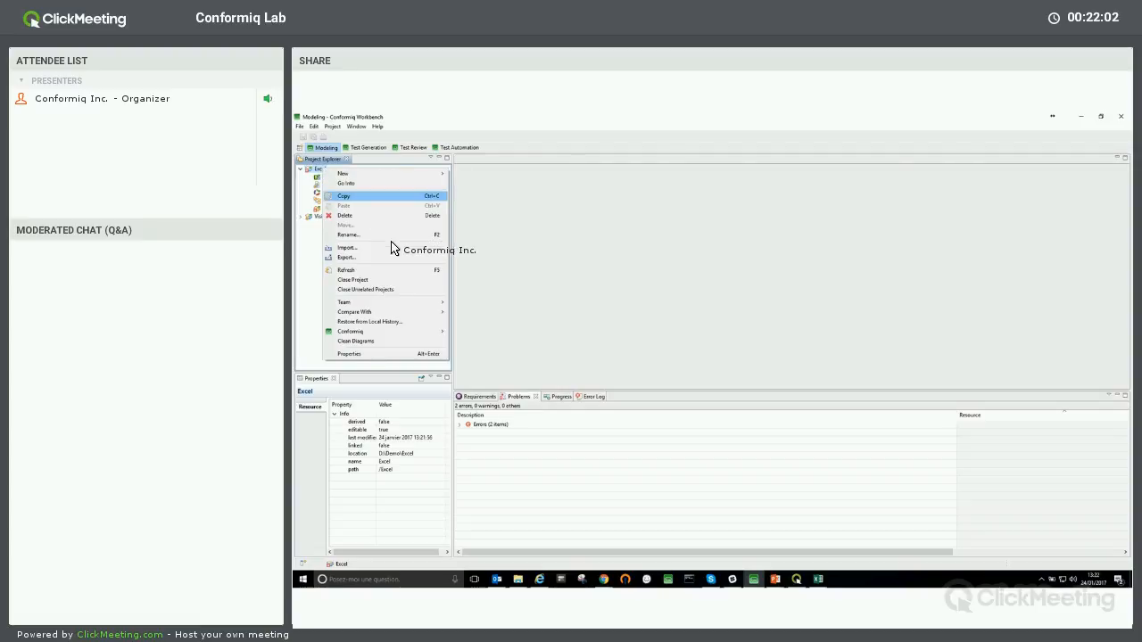
pyautogui.click(347, 247)
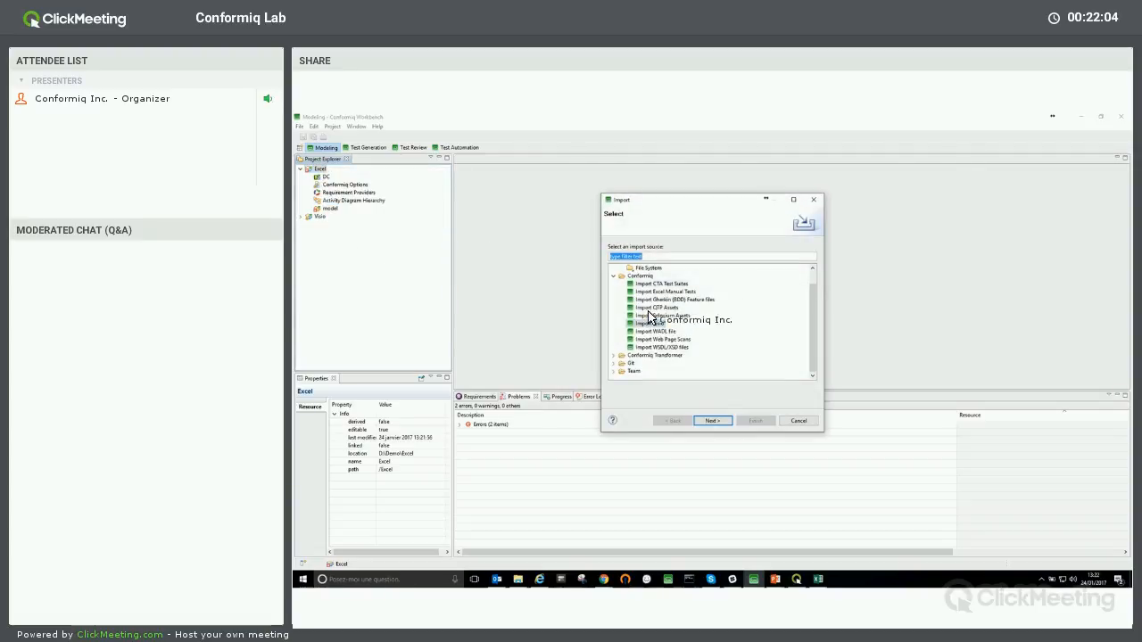
pyautogui.click(651, 291)
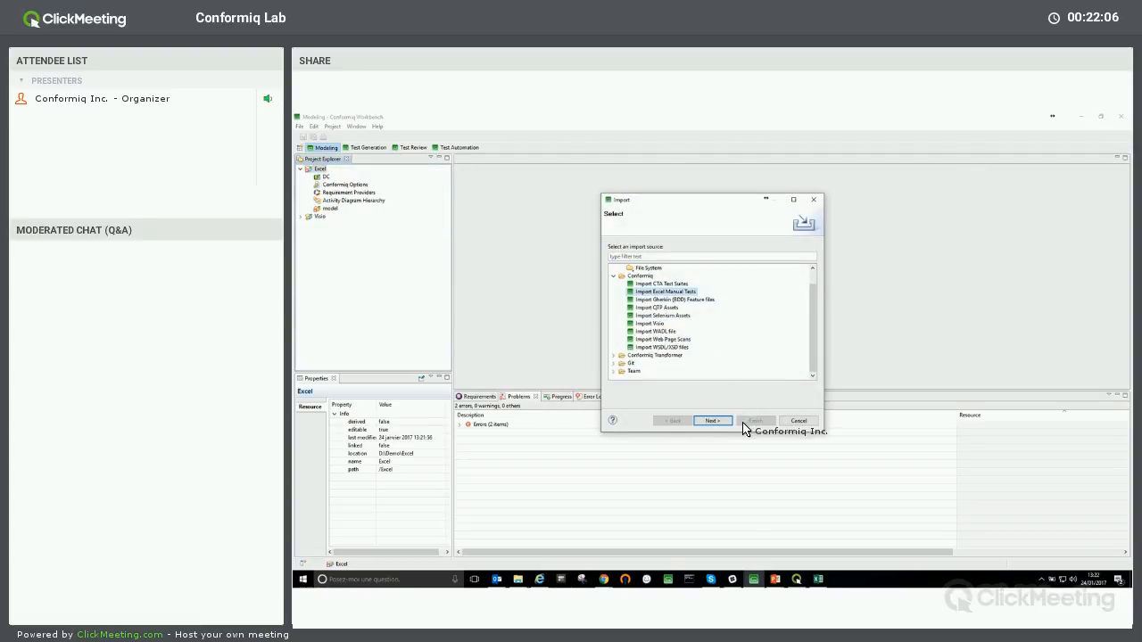
pyautogui.click(712, 420)
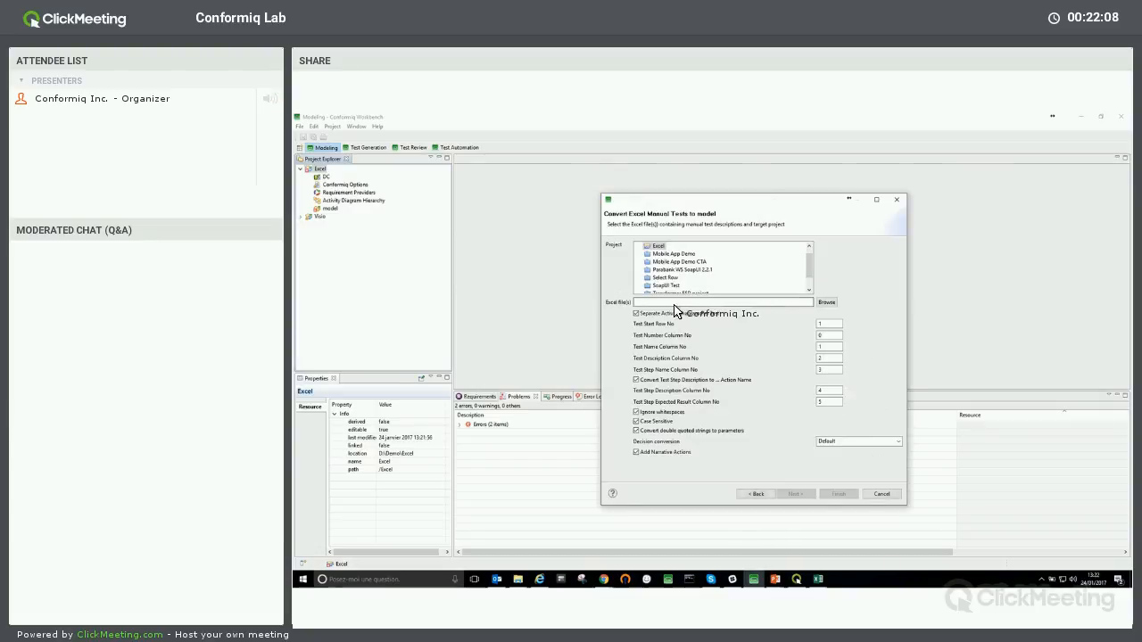
pyautogui.click(825, 302)
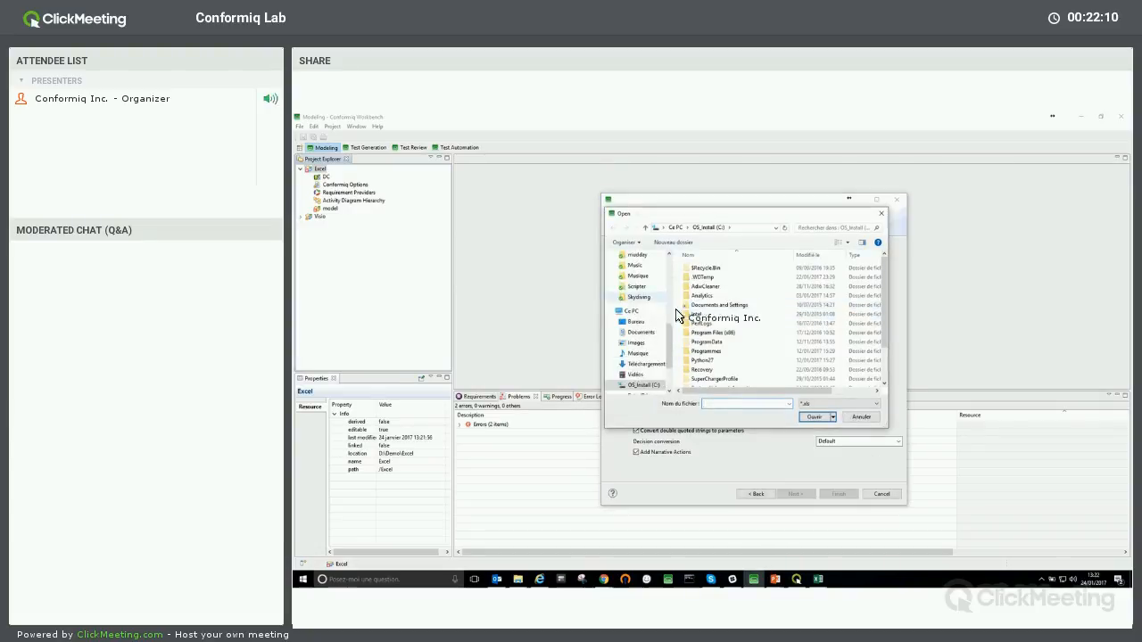
pyautogui.scroll(5, 660, 294)
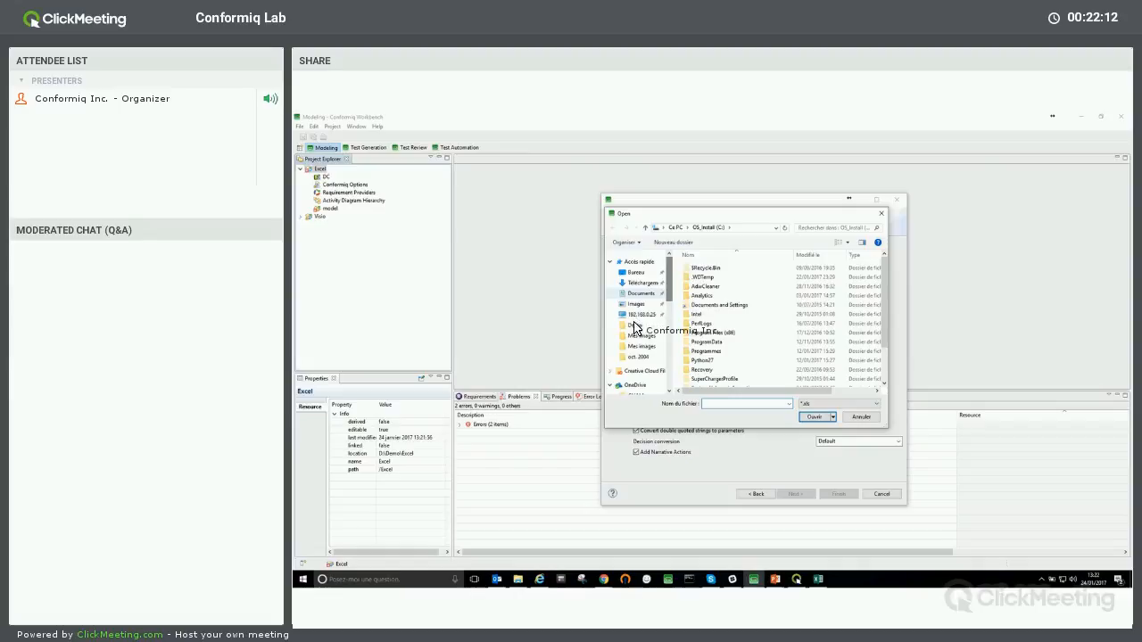
pyautogui.click(635, 324)
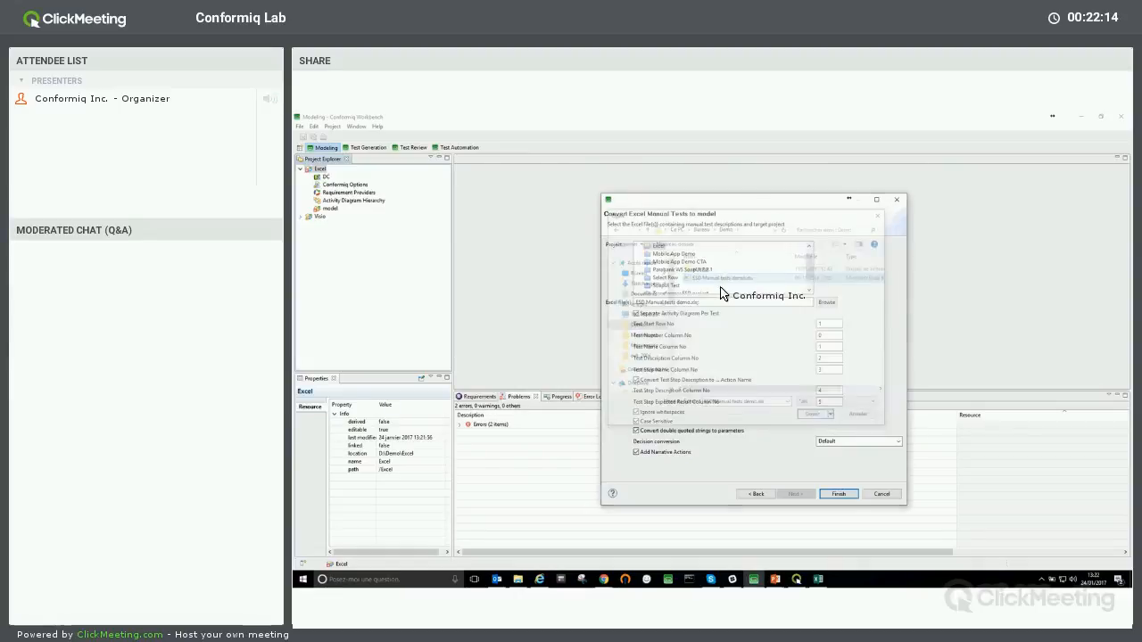
pyautogui.doubleClick(713, 278)
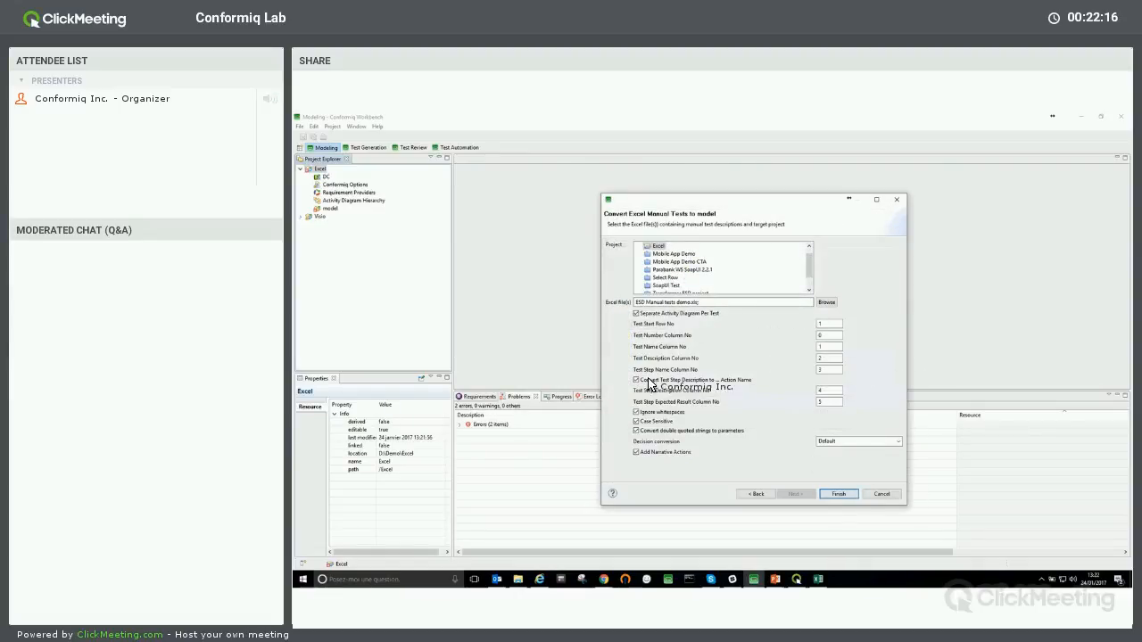
# Step: Check the workbook's column layout and run the import with Separate Activity Diagram Per Test off and decision conversion To Creator Event Nodes Only
pyautogui.click(818, 579)
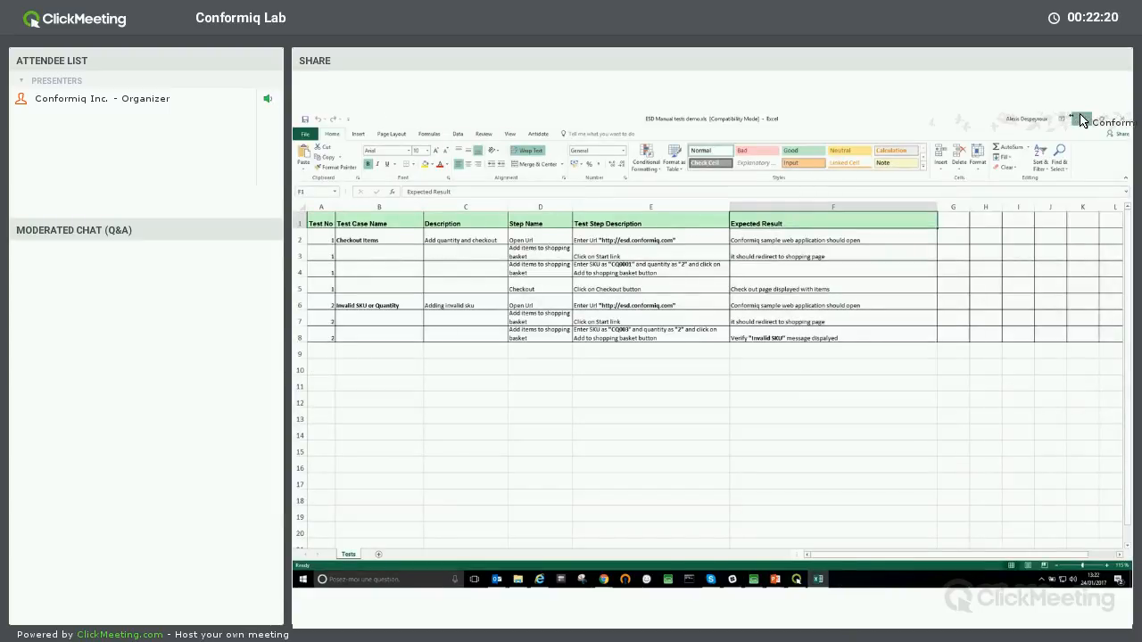
pyautogui.click(1081, 118)
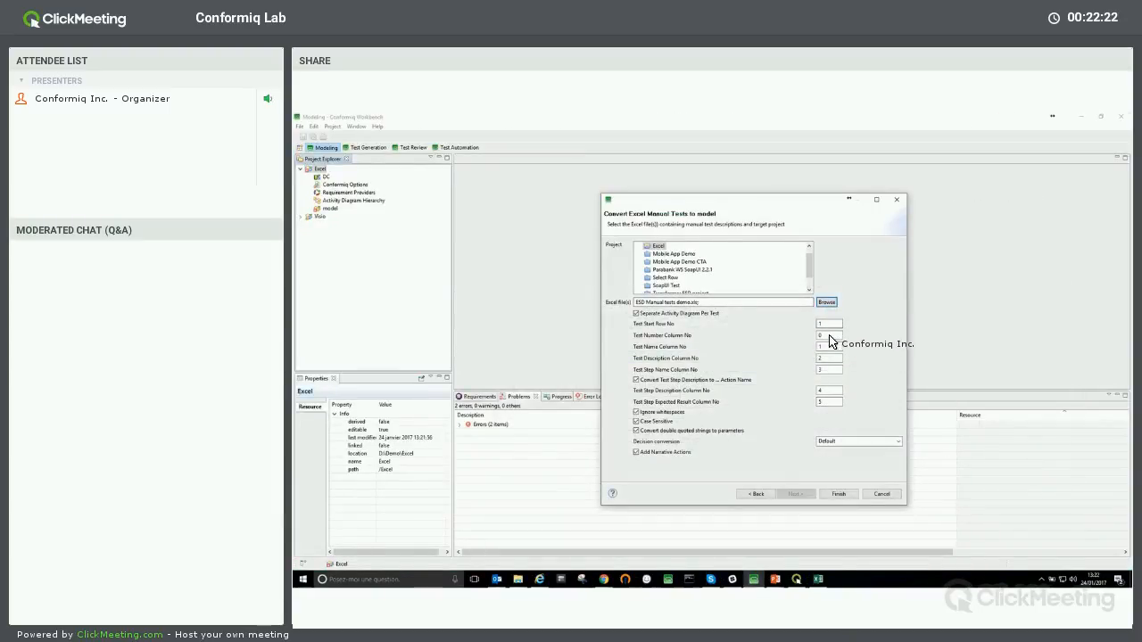
pyautogui.doubleClick(824, 402)
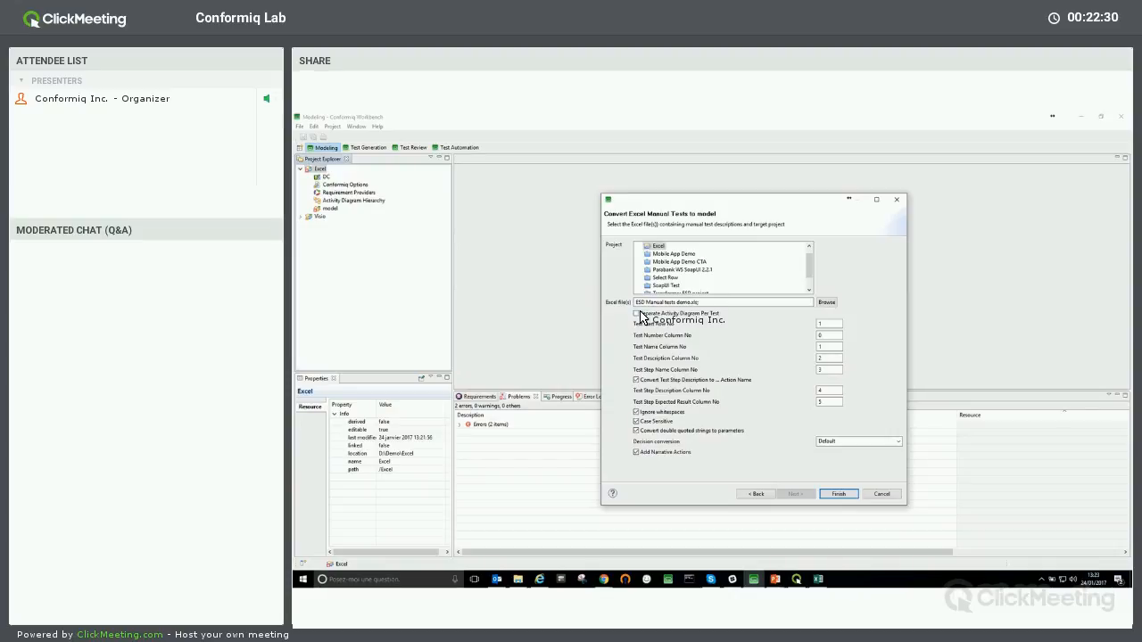
pyautogui.click(892, 441)
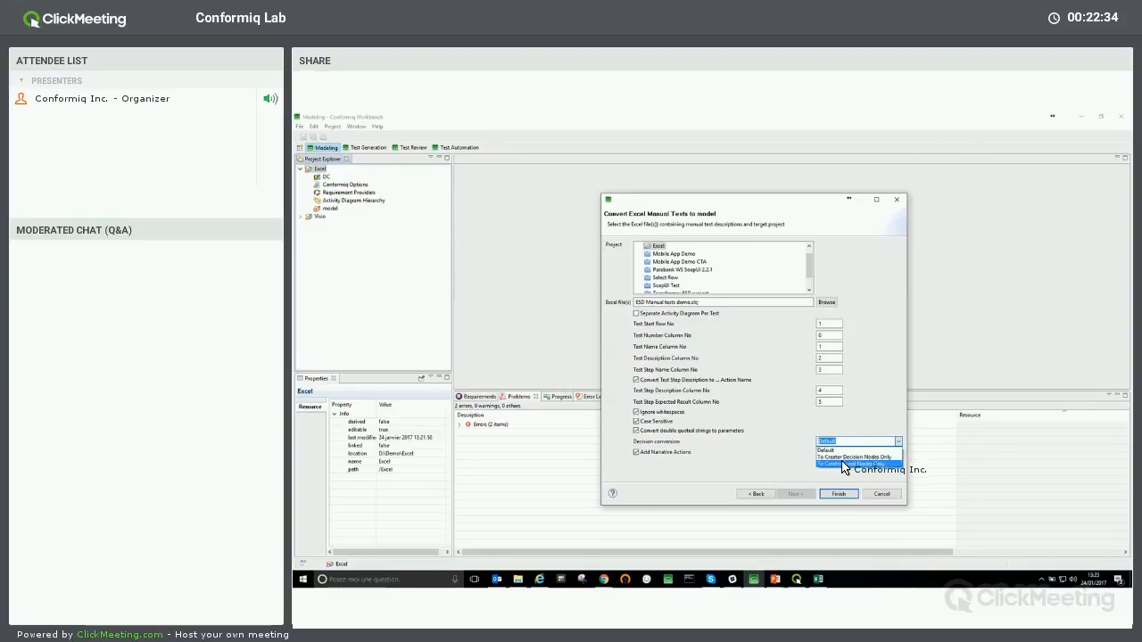
pyautogui.click(843, 465)
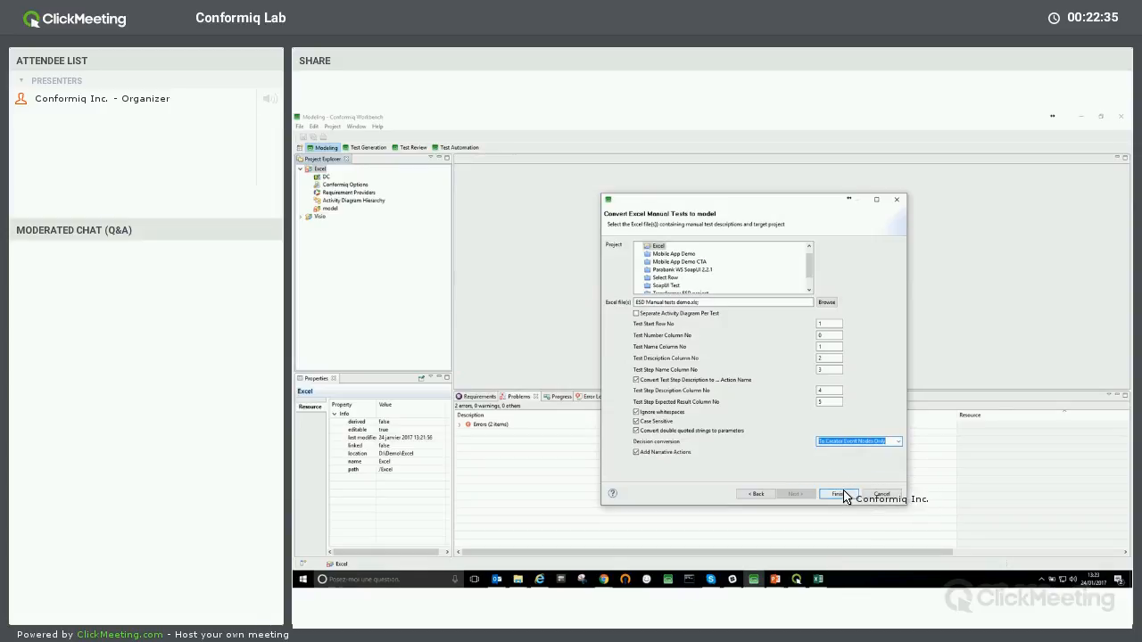
pyautogui.click(843, 495)
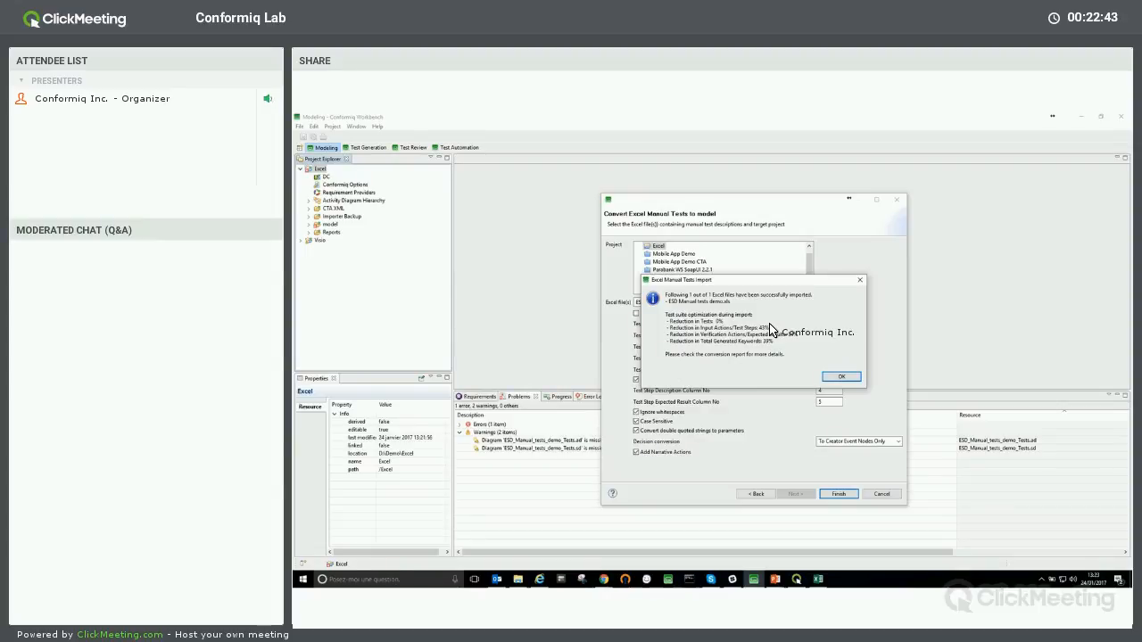
# Step: Compare the Enter Url steps of the two test cases in the Excel manual test sheet, and return to Conformiq Workbench
pyautogui.click(818, 579)
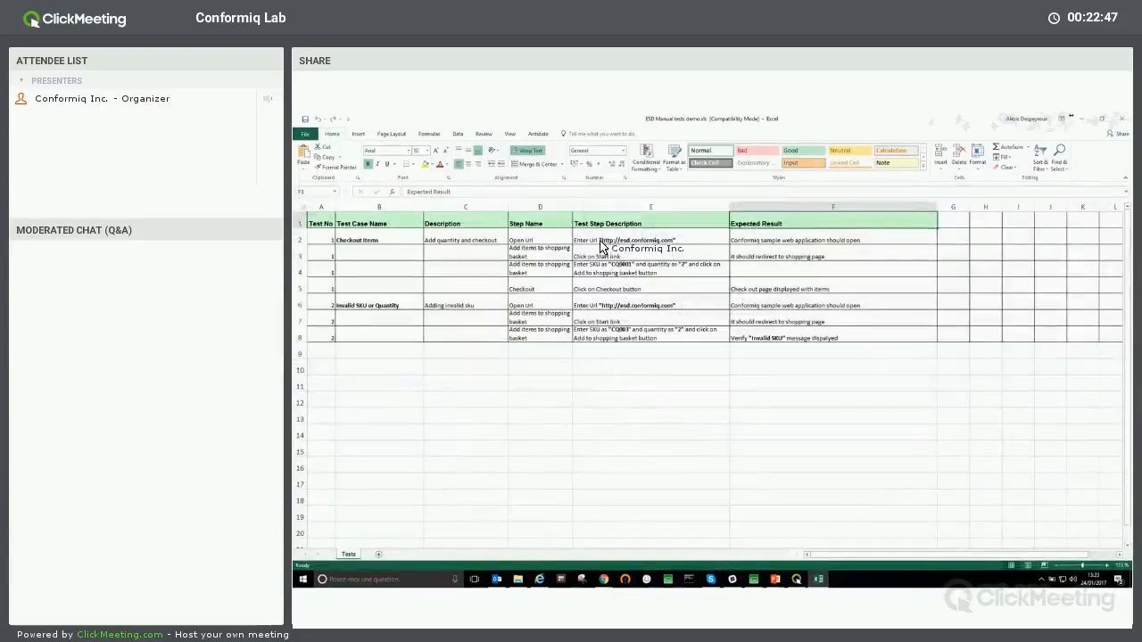
pyautogui.click(585, 247)
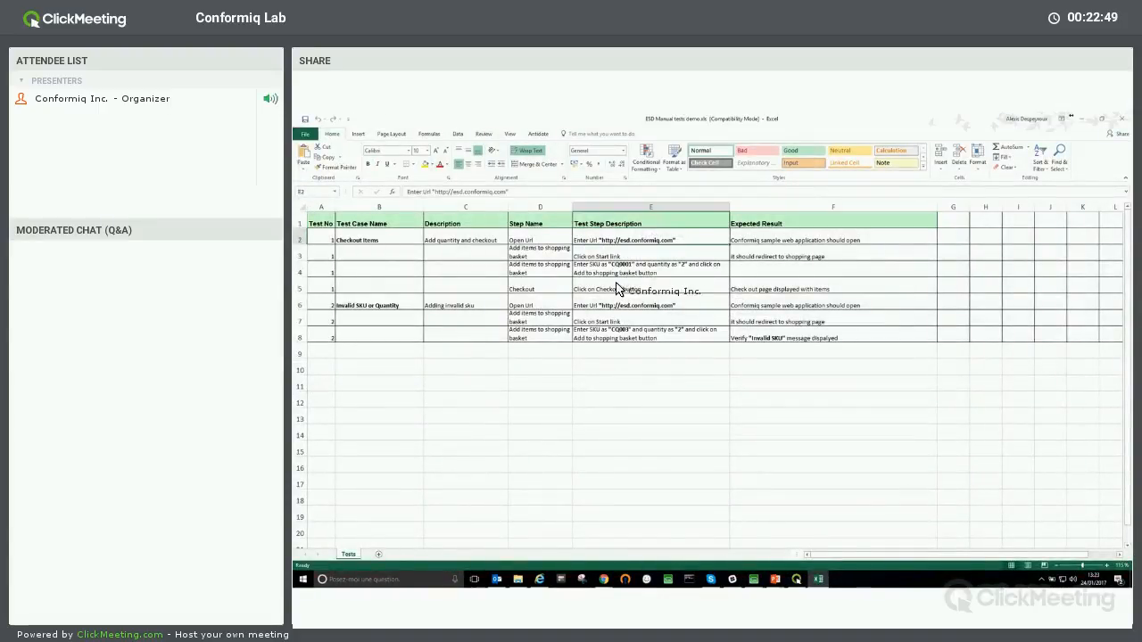
pyautogui.doubleClick(651, 304)
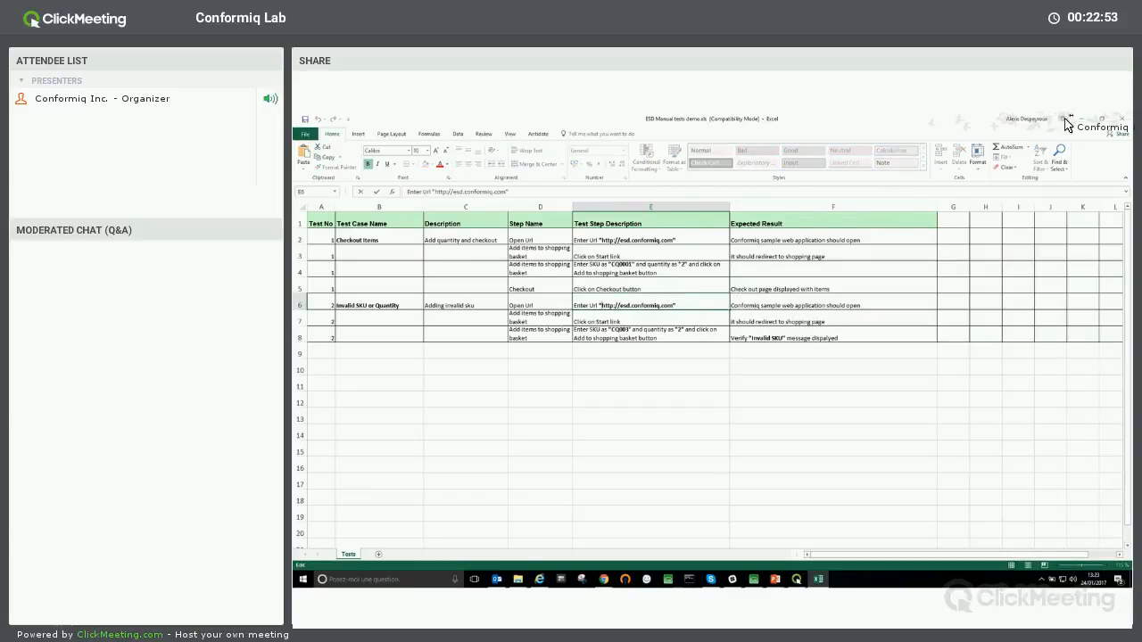
pyautogui.click(627, 243)
pyautogui.click(1083, 120)
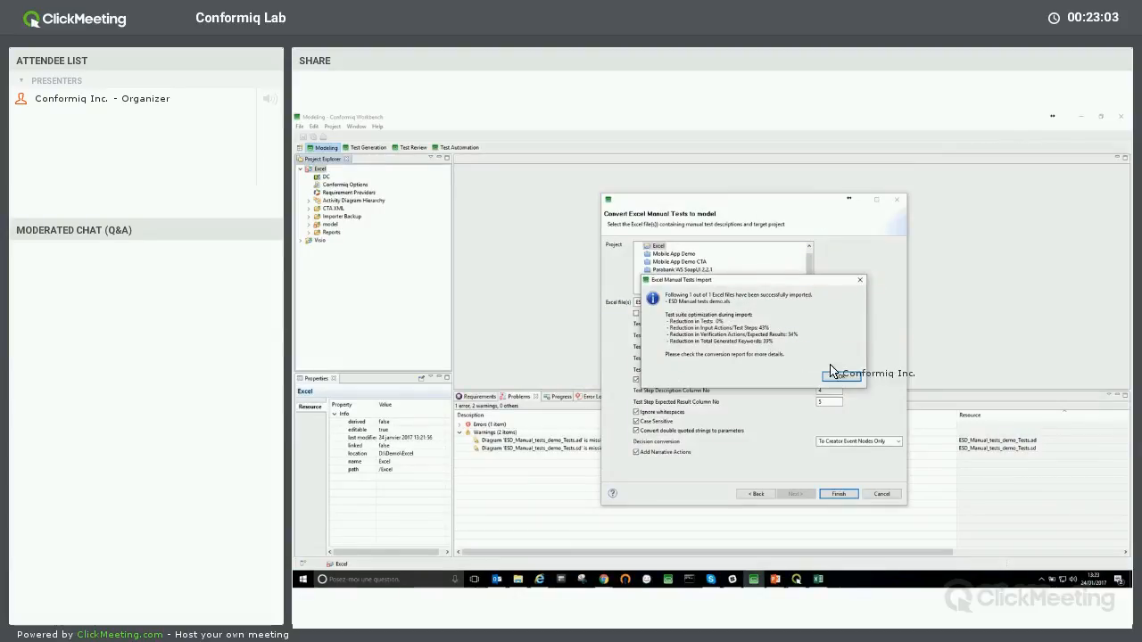
# Step: Dismiss the import summary and open the imported ESD_Manual_tests_demo_Tests.sd and ESD_Manual_tests_demo_Tests.ad diagrams from the Excel project's model folder
pyautogui.click(852, 376)
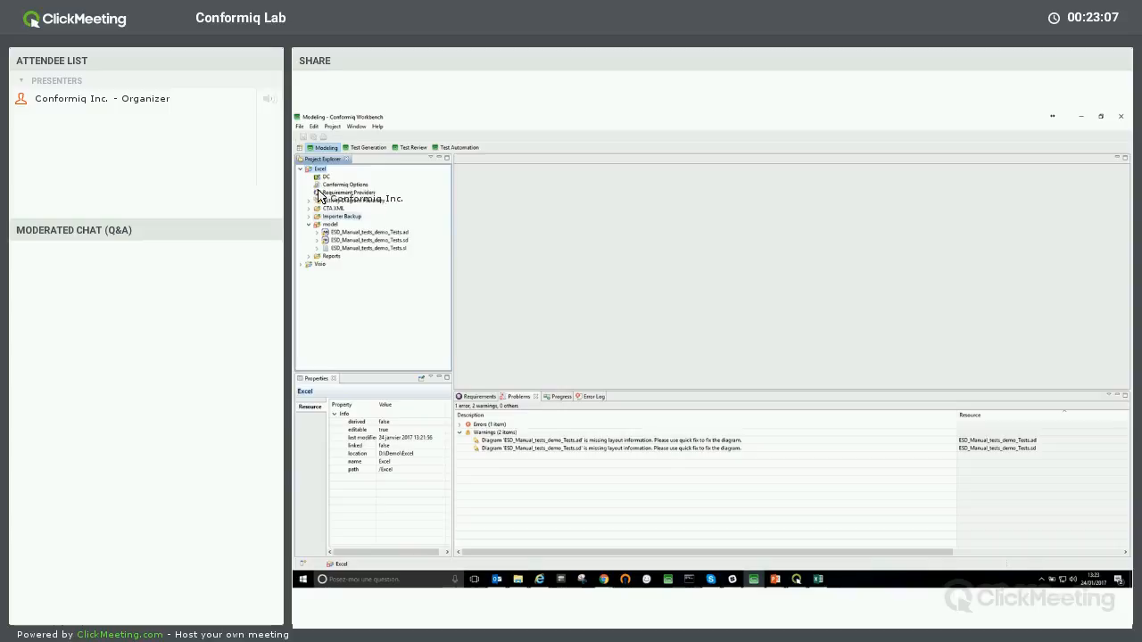
pyautogui.doubleClick(370, 240)
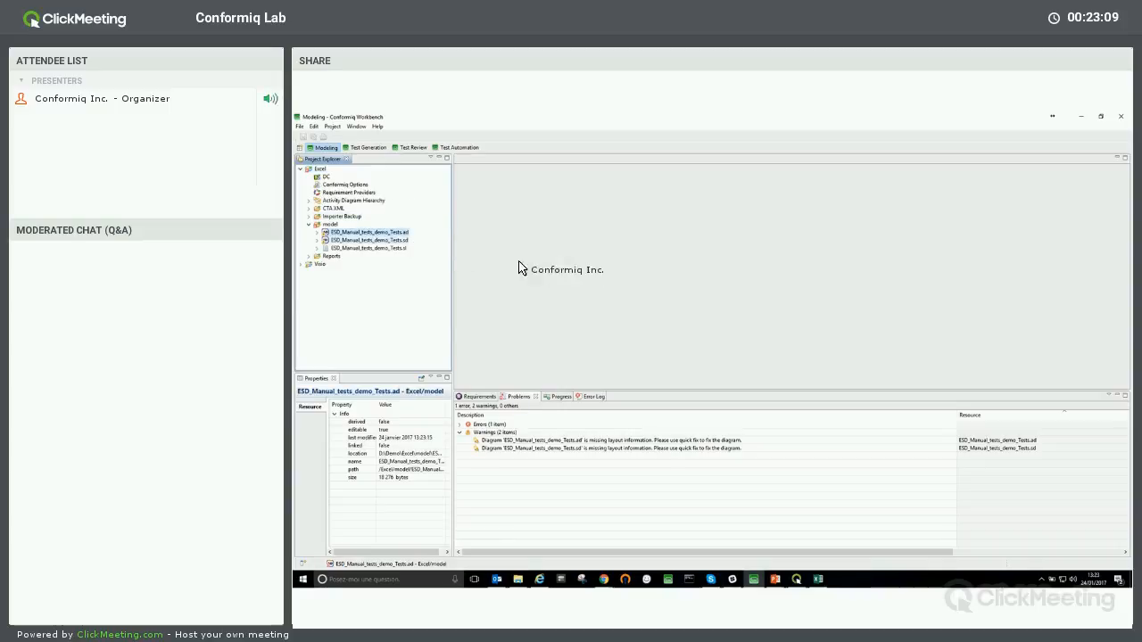
pyautogui.moveTo(642, 383); pyautogui.dragTo(500, 309)
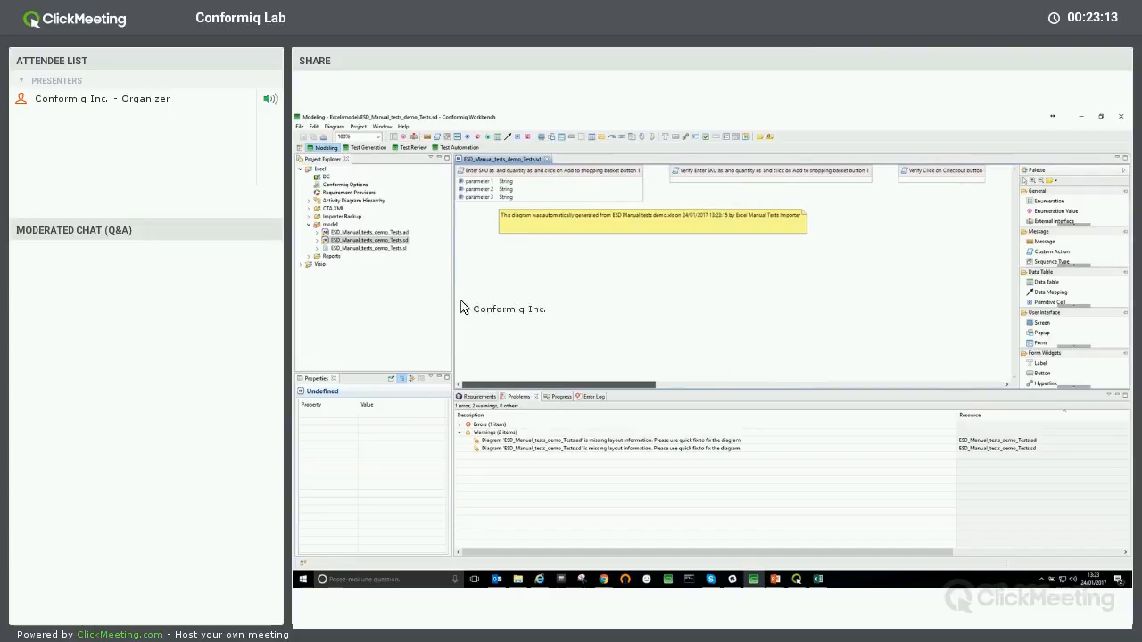
pyautogui.doubleClick(377, 234)
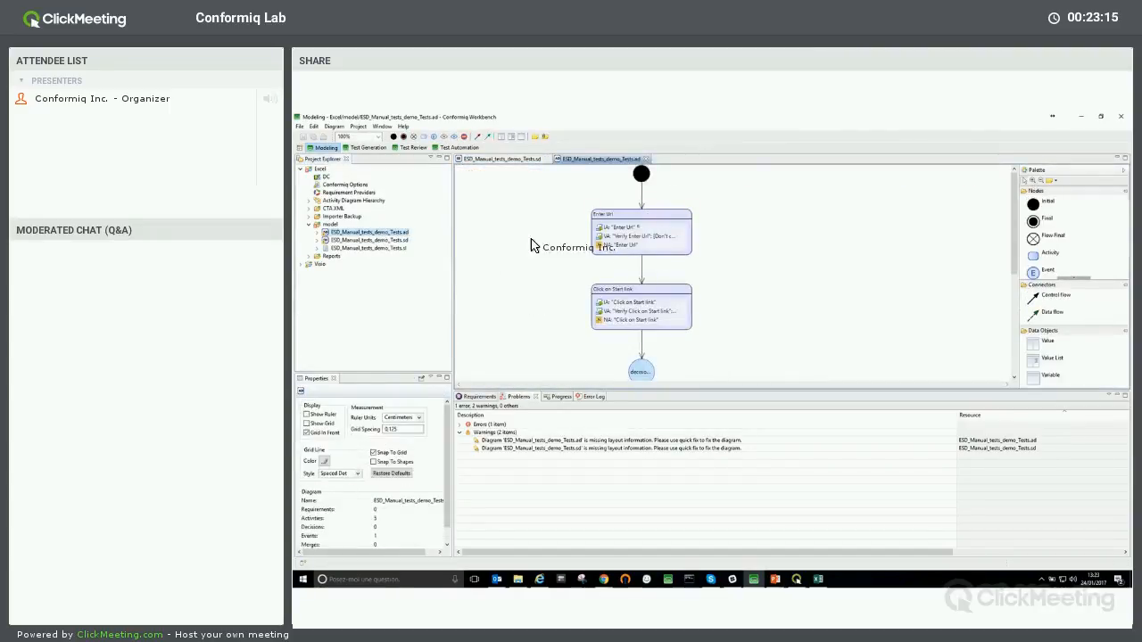
# Step: Examine the imported activity diagram from the Enter Url activity through the decision node and its two SKU branches to the final node
pyautogui.scroll(-3, 777, 285)
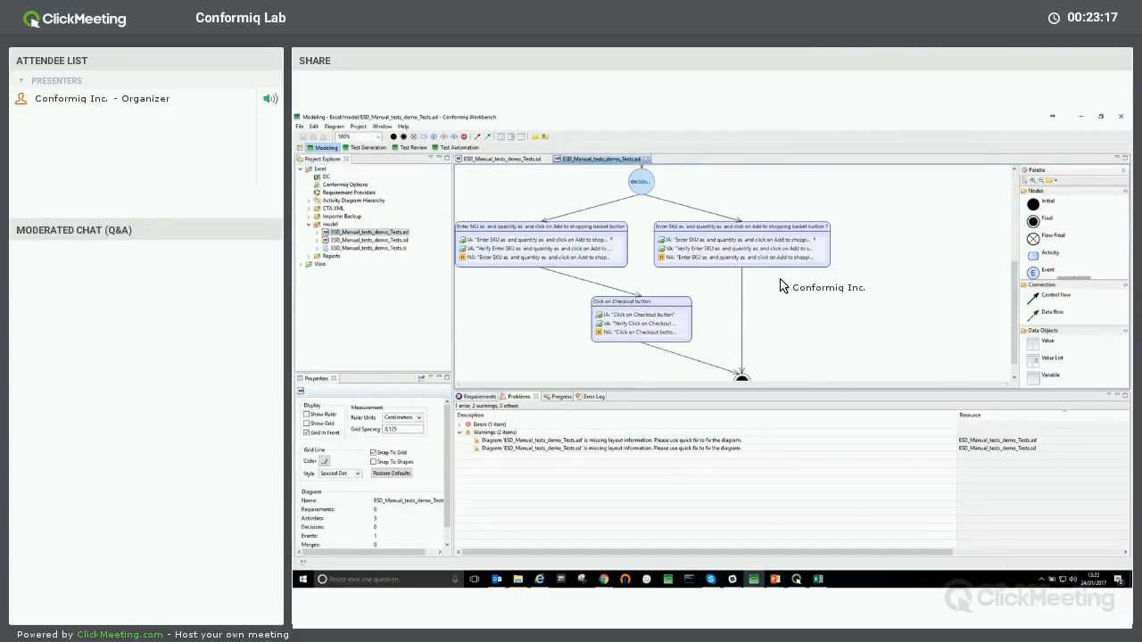
pyautogui.scroll(1, 780, 286)
pyautogui.scroll(-3, 778, 287)
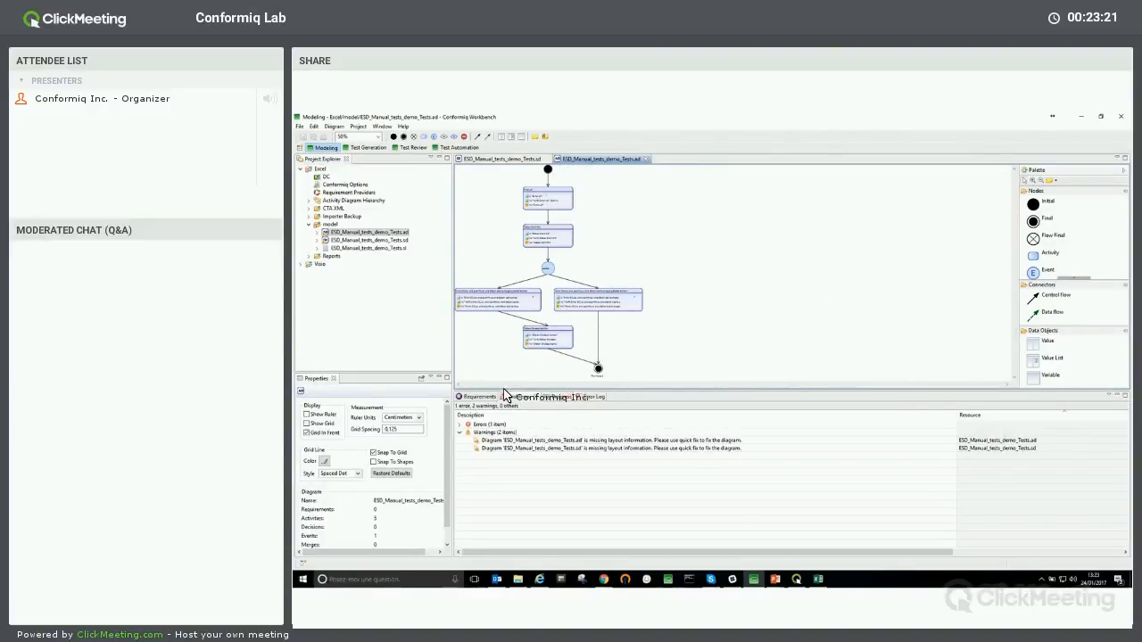
pyautogui.scroll(1, 537, 273)
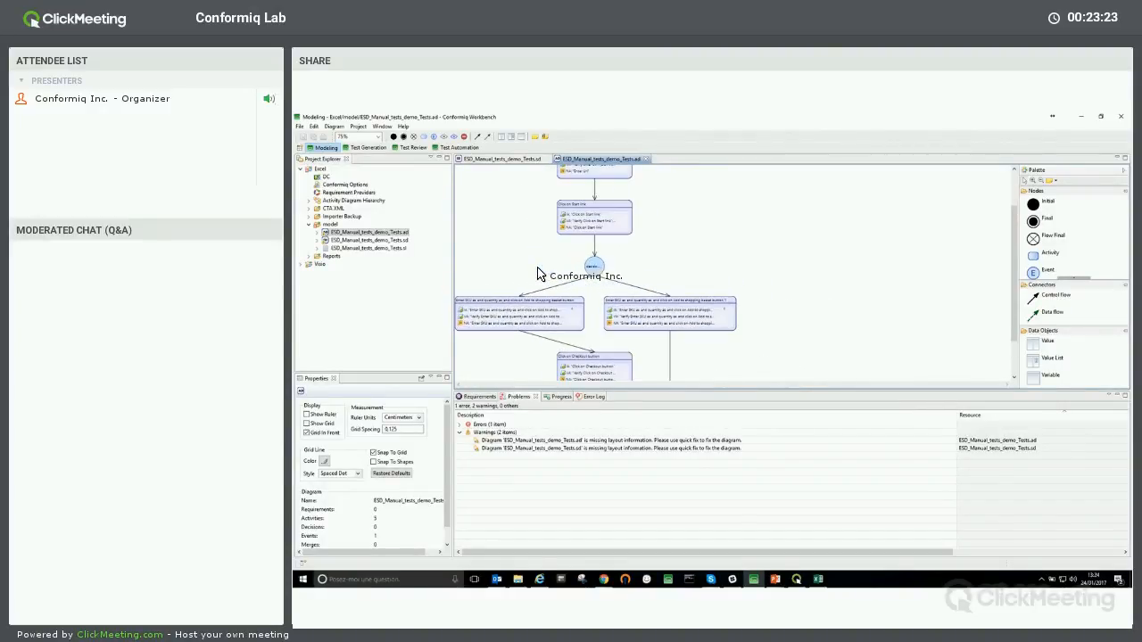
pyautogui.moveTo(542, 266)
pyautogui.scroll(2, 627, 270)
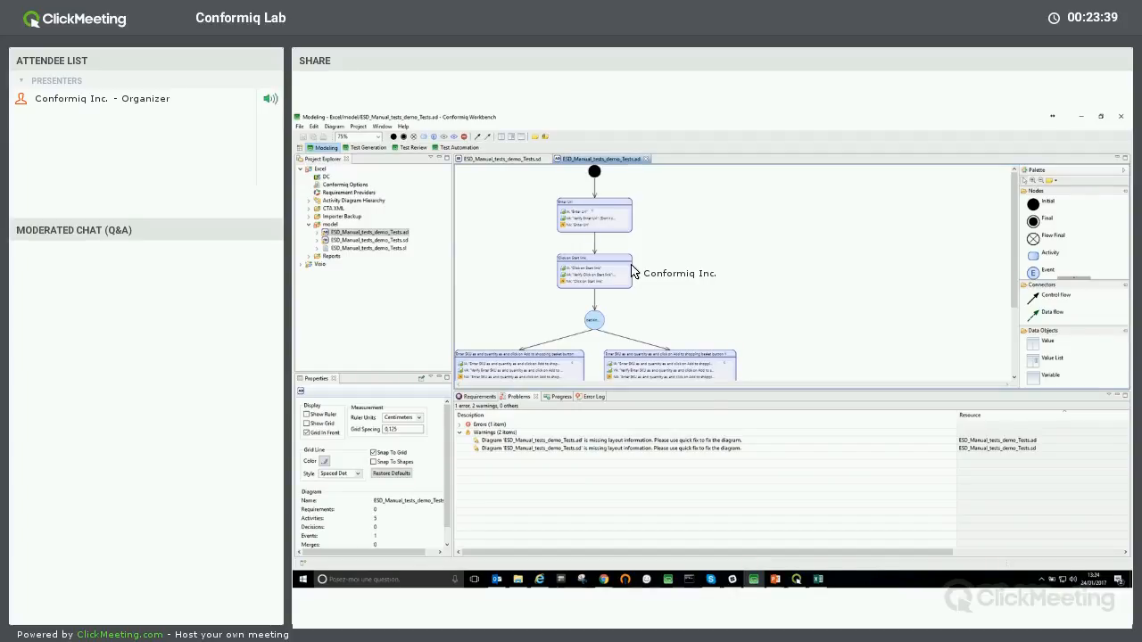
pyautogui.scroll(-3, 639, 276)
pyautogui.scroll(3, 642, 276)
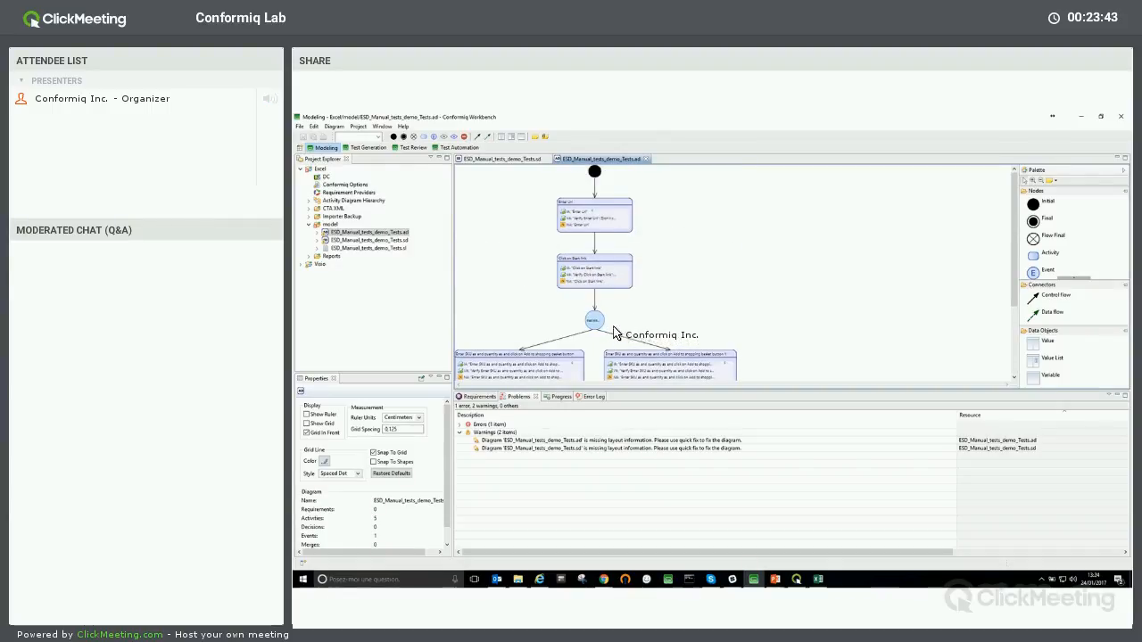
pyautogui.scroll(1, 511, 205)
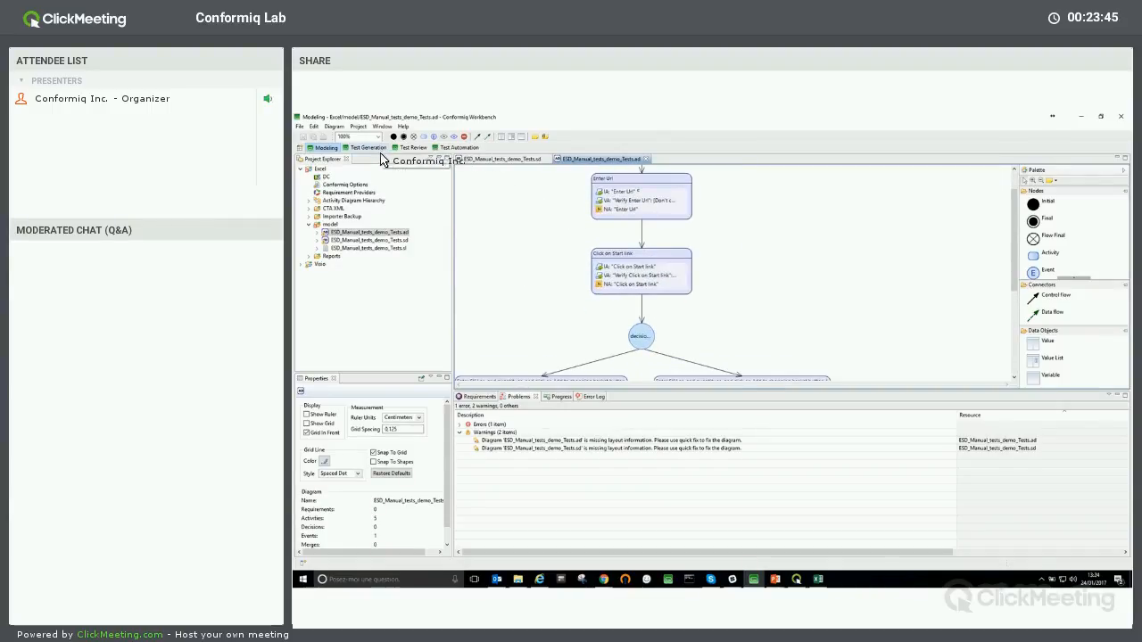
# Step: Set ESD_Manual_tests_demo_Tests.ad as the main diagram, load the Excel project's model and generate its test cases
pyautogui.click(352, 232)
pyautogui.rightClick(351, 232)
pyautogui.click(393, 238)
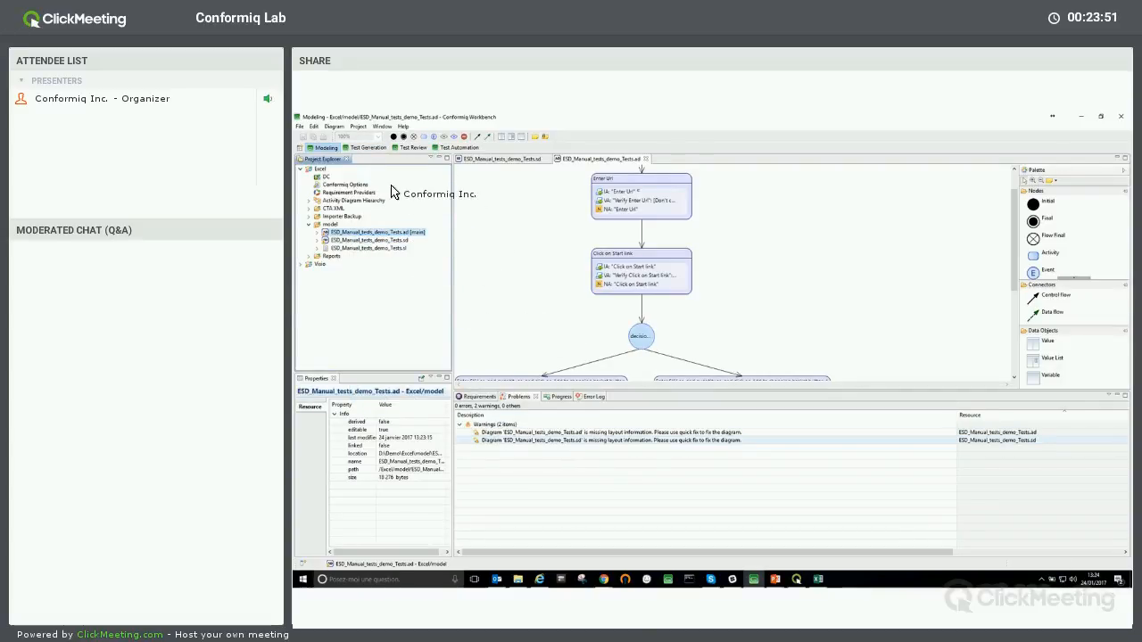
pyautogui.click(369, 148)
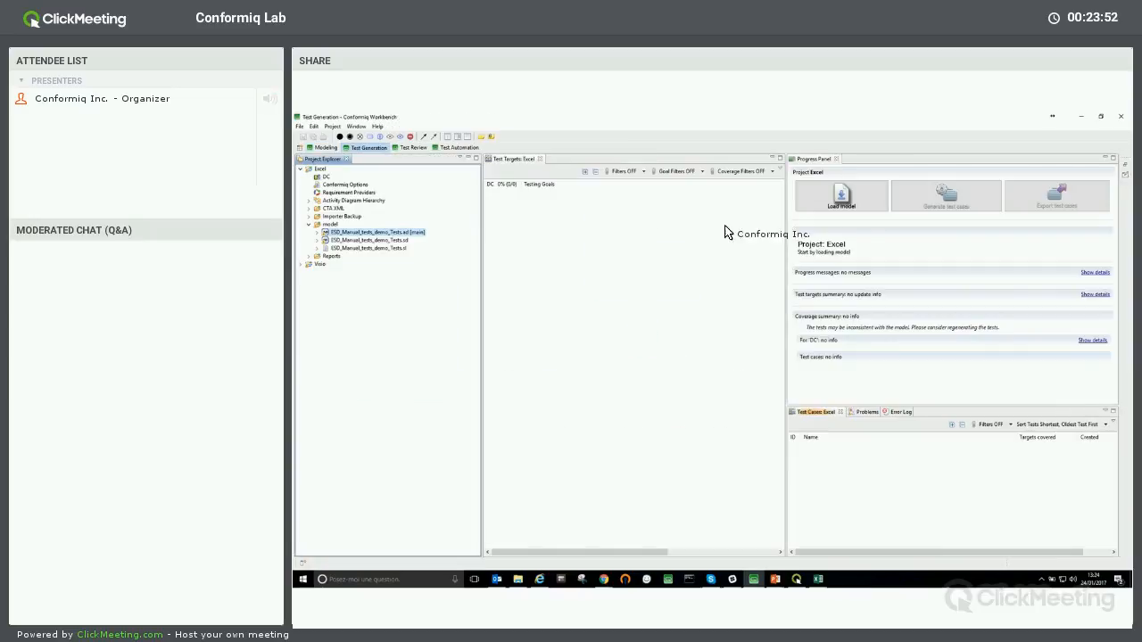
pyautogui.click(974, 212)
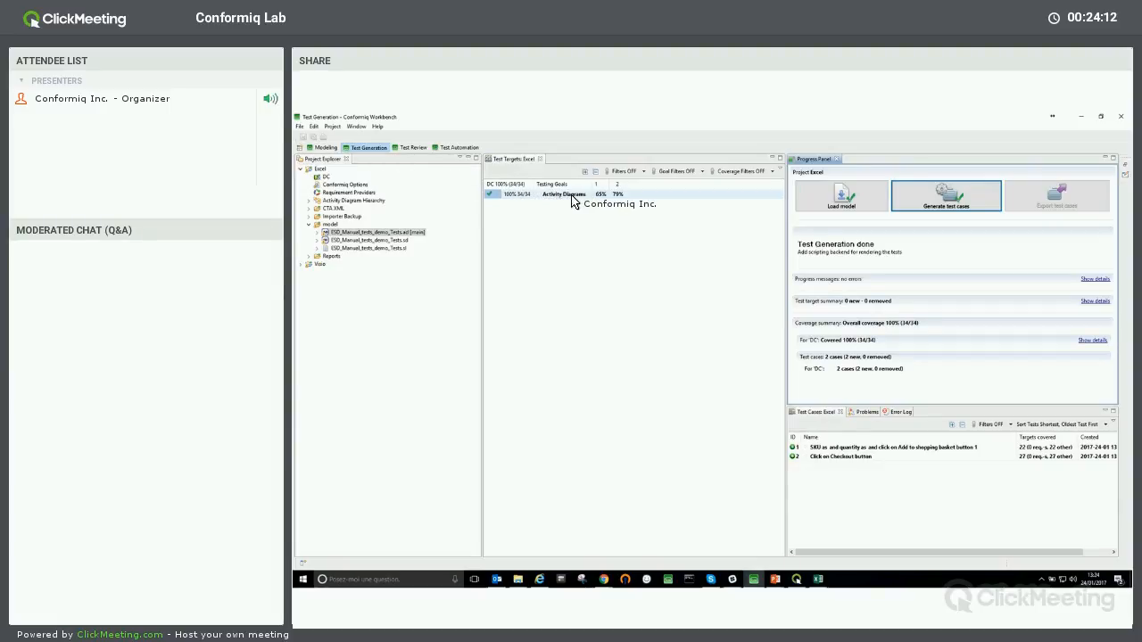
# Step: Inspect the Activity Diagrams testing goals, including the targets under Data Objects
pyautogui.click(543, 196)
pyautogui.click(540, 194)
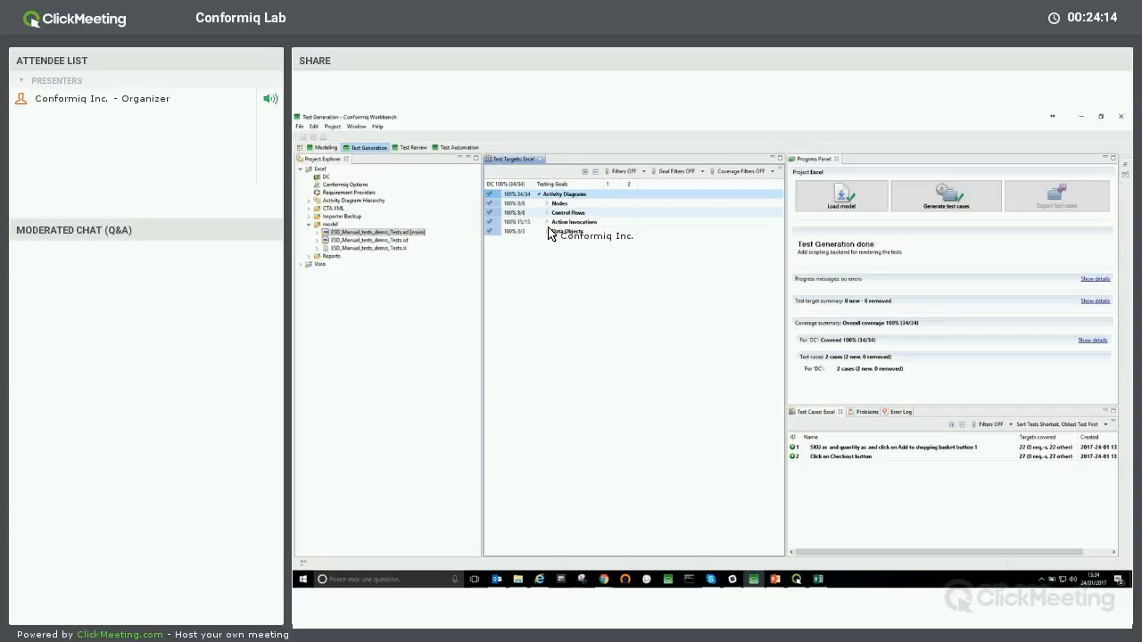
pyautogui.doubleClick(548, 232)
pyautogui.doubleClick(555, 213)
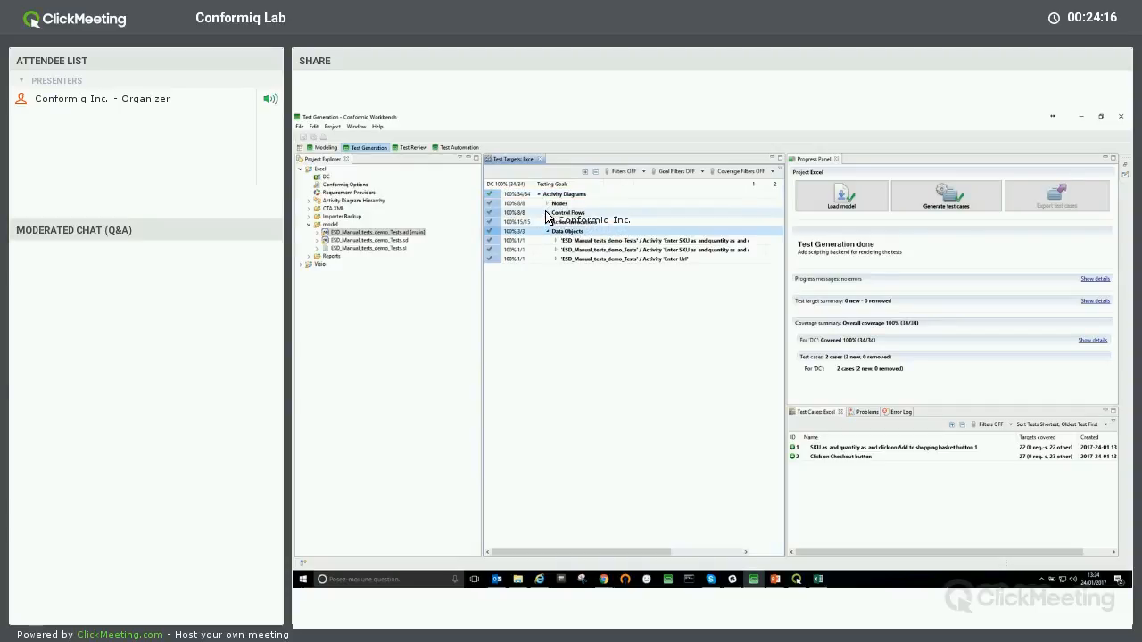
# Step: Go back to the Modeling perspective, recheck the activity diagram and collapse the Excel project
pyautogui.click(322, 148)
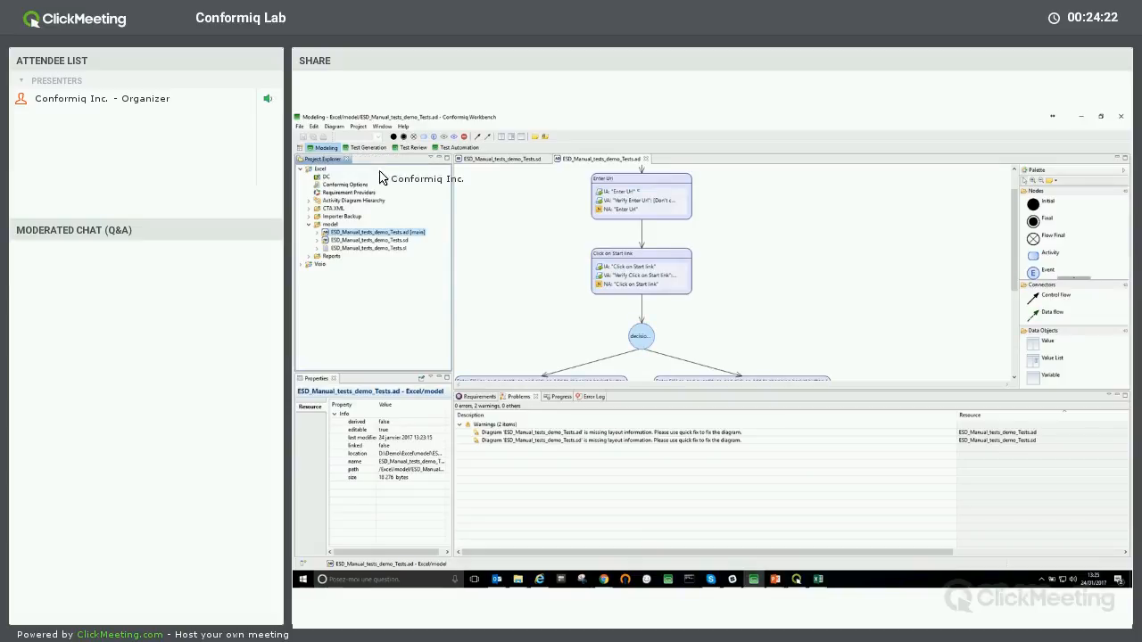
pyautogui.scroll(-5, 551, 261)
pyautogui.scroll(6, 550, 262)
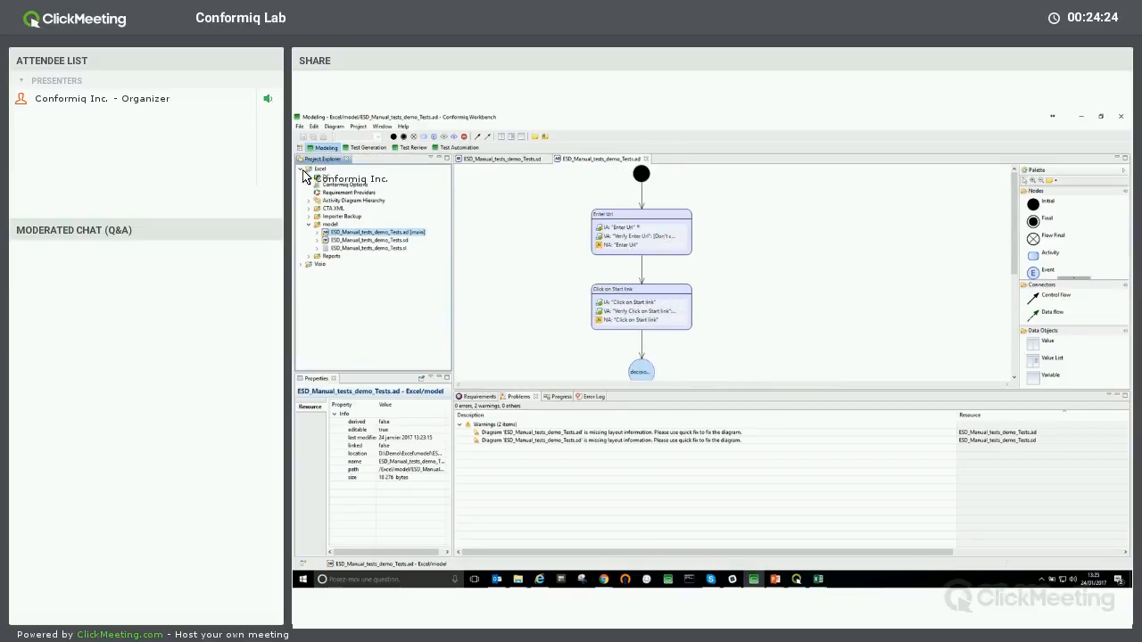
pyautogui.click(300, 170)
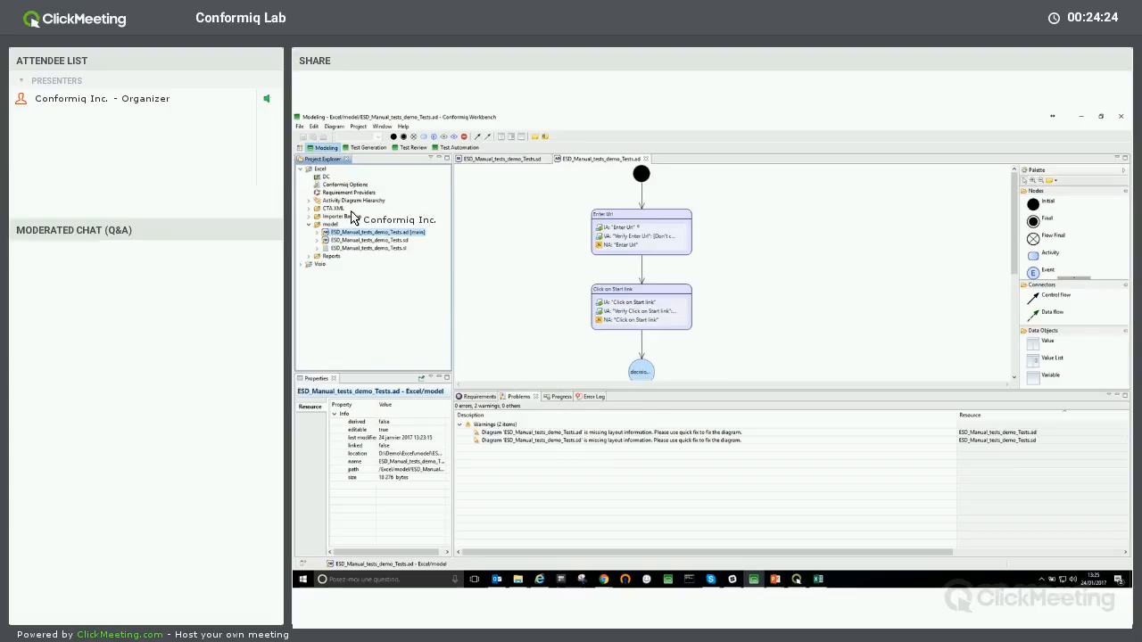
# Step: Open M&R.feature from the Demo folder in Notepad++ and maximize its window
pyautogui.click(518, 579)
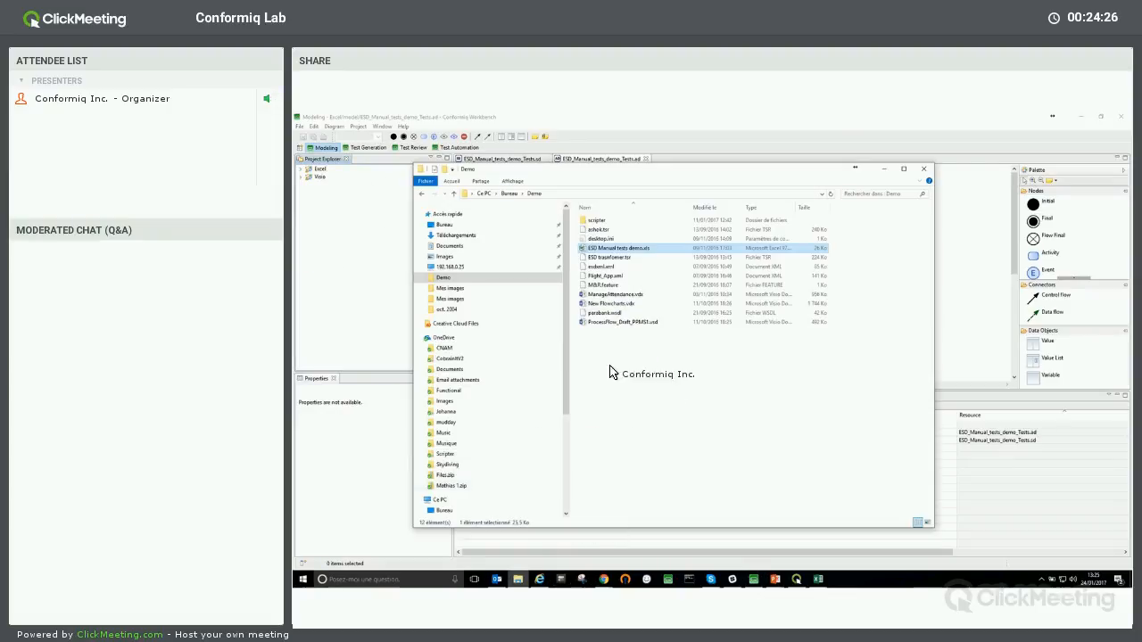
pyautogui.click(597, 286)
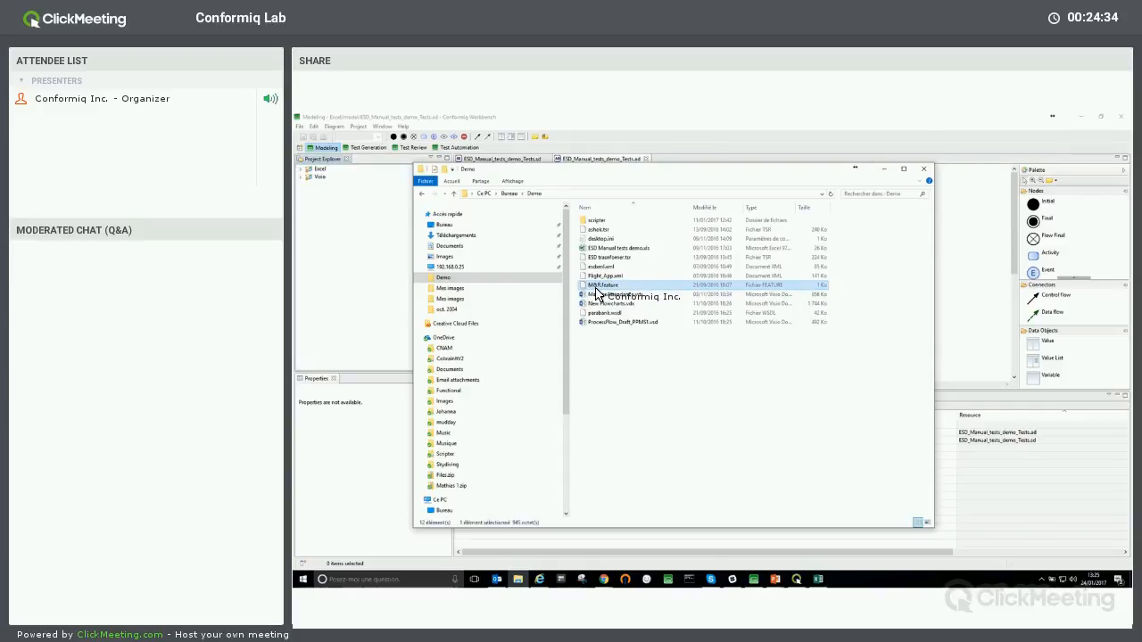
pyautogui.rightClick(596, 288)
pyautogui.click(610, 300)
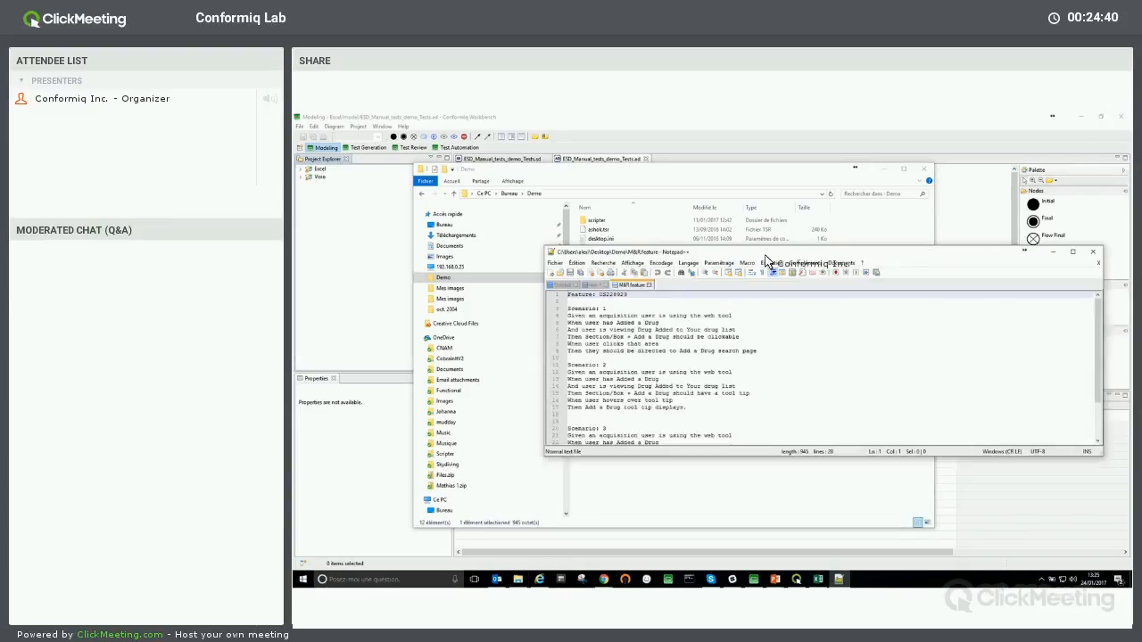
pyautogui.doubleClick(769, 254)
# Step: Review Scenario 1 of the feature file, noting its number and its Given, When, And and Then lines
pyautogui.click(560, 302)
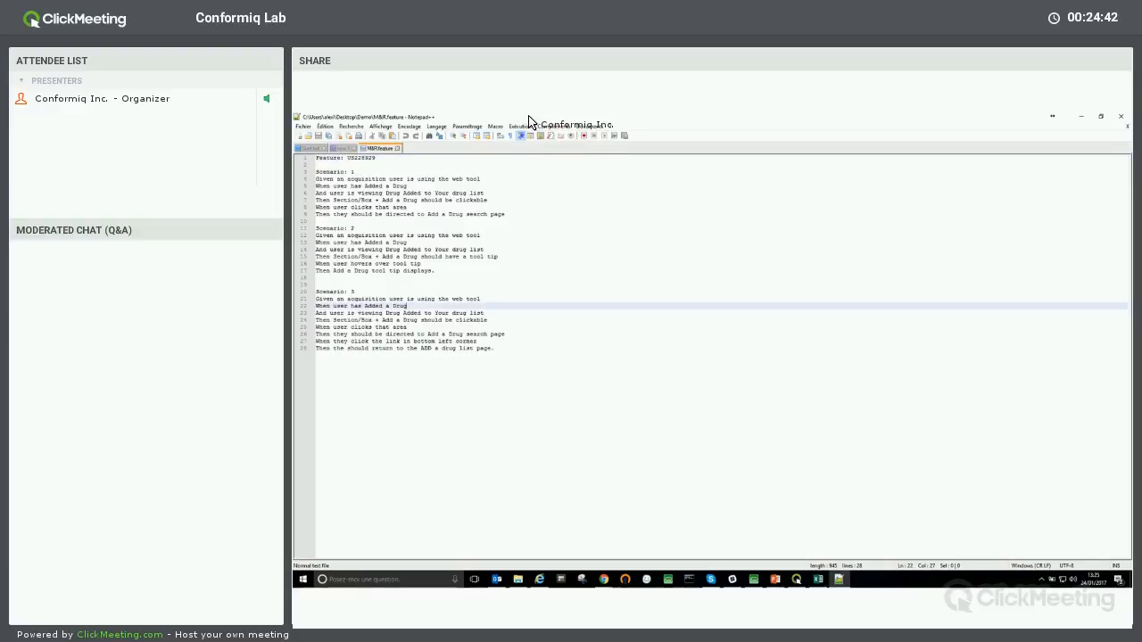
pyautogui.click(329, 179)
pyautogui.doubleClick(324, 193)
pyautogui.doubleClick(325, 199)
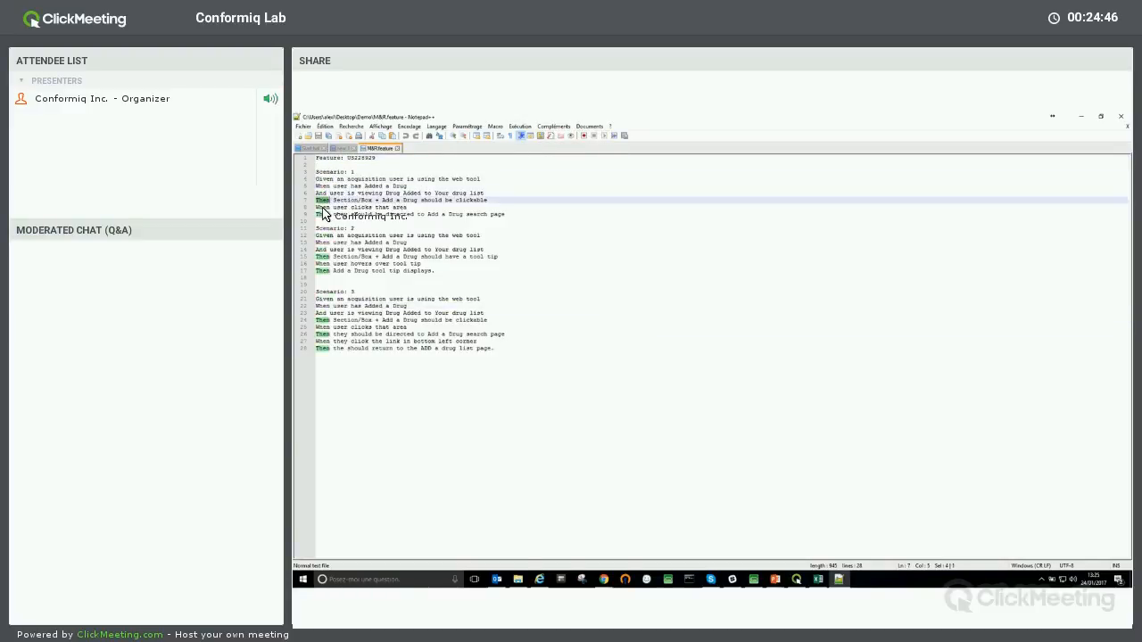
pyautogui.doubleClick(325, 207)
pyautogui.moveTo(375, 172); pyautogui.dragTo(447, 179)
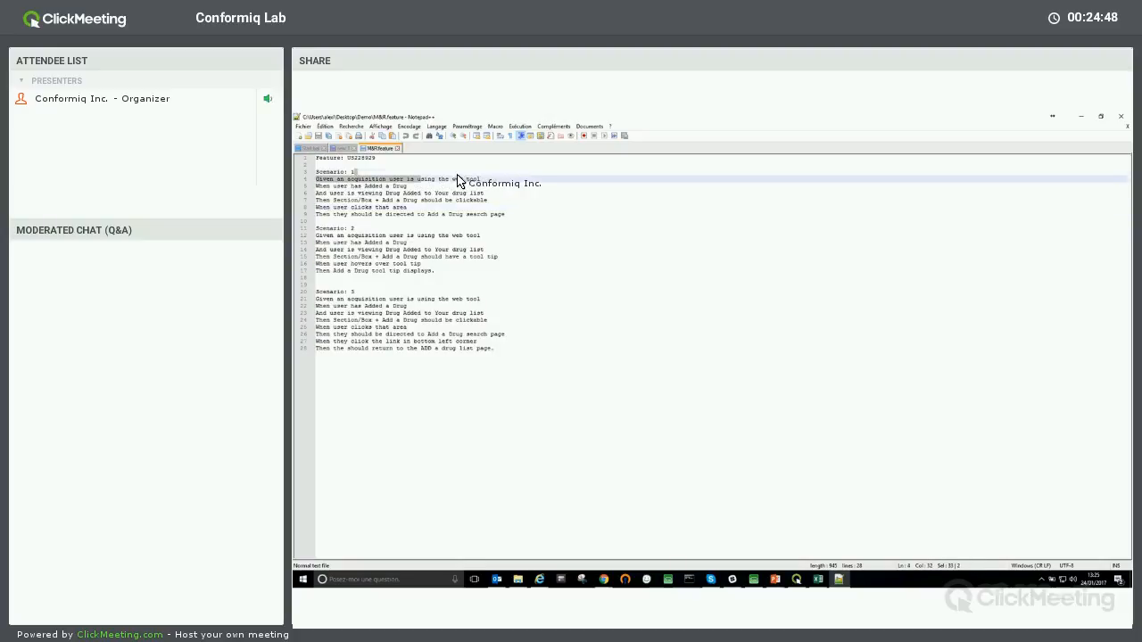
pyautogui.doubleClick(354, 172)
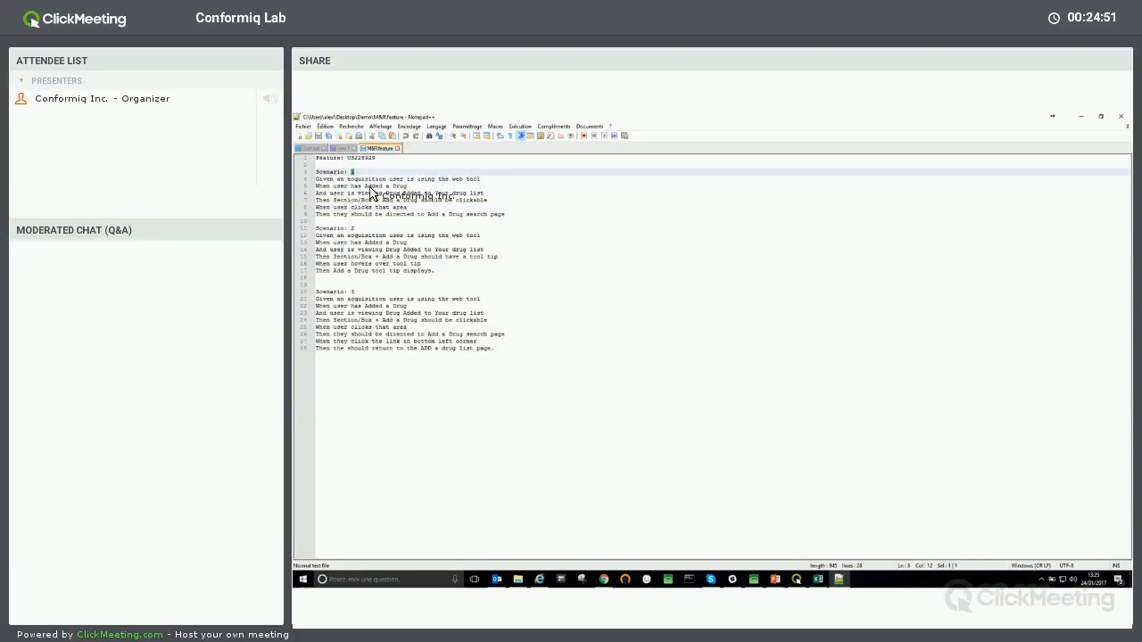
# Step: Restore the Notepad++ window and move it and the Demo folder window aside to uncover Conformiq Workbench
pyautogui.doubleClick(571, 119)
pyautogui.moveTo(564, 251); pyautogui.dragTo(1129, 263)
pyautogui.moveTo(799, 175); pyautogui.dragTo(1131, 176)
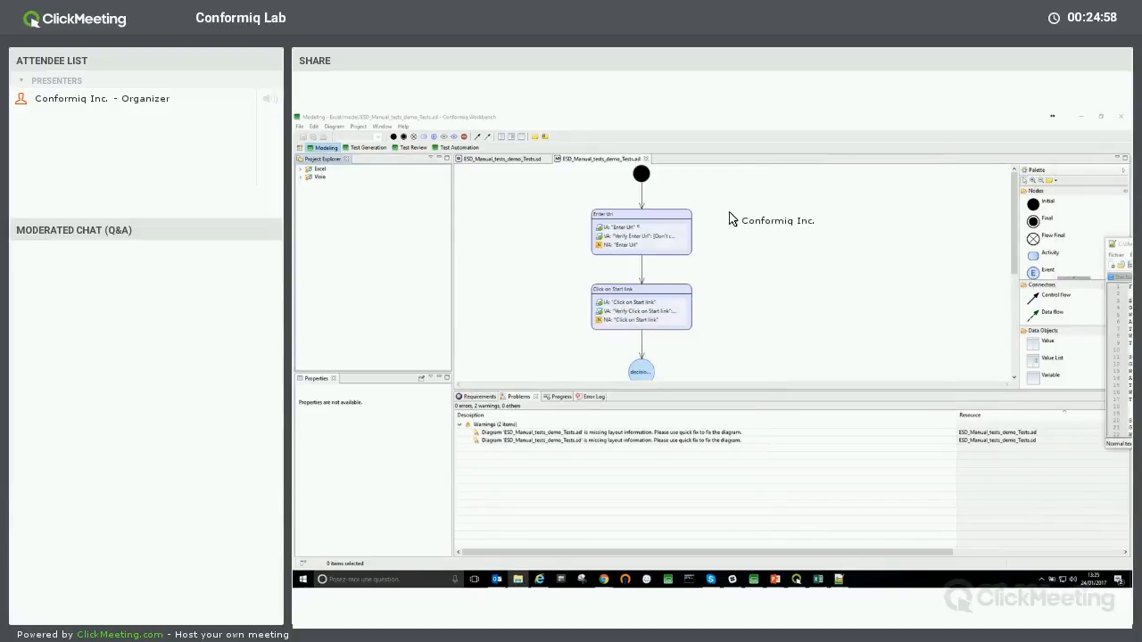
# Step: Create an empty Conformiq Creator project named New Project in the default location
pyautogui.click(300, 126)
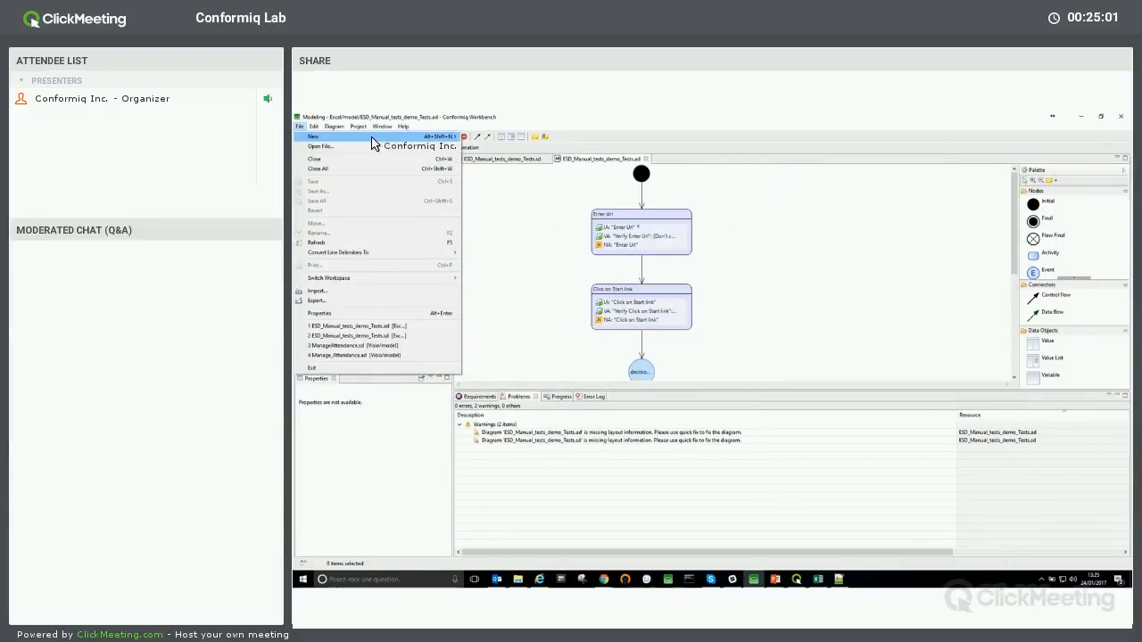
pyautogui.moveTo(383, 136)
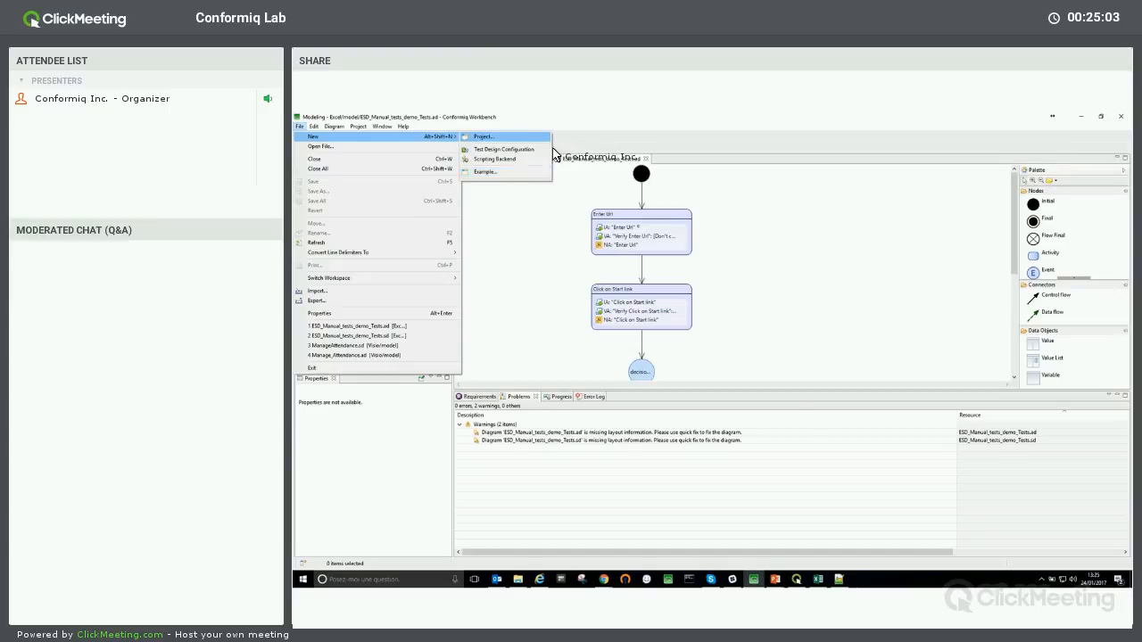
pyautogui.click(517, 138)
pyautogui.doubleClick(658, 284)
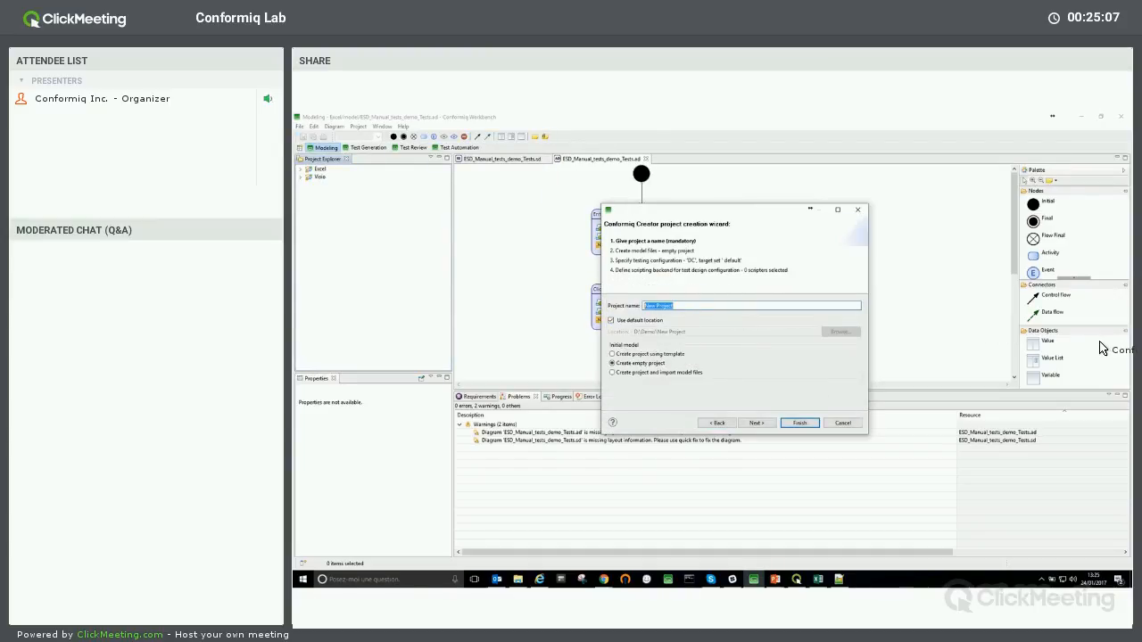
pyautogui.click(1126, 345)
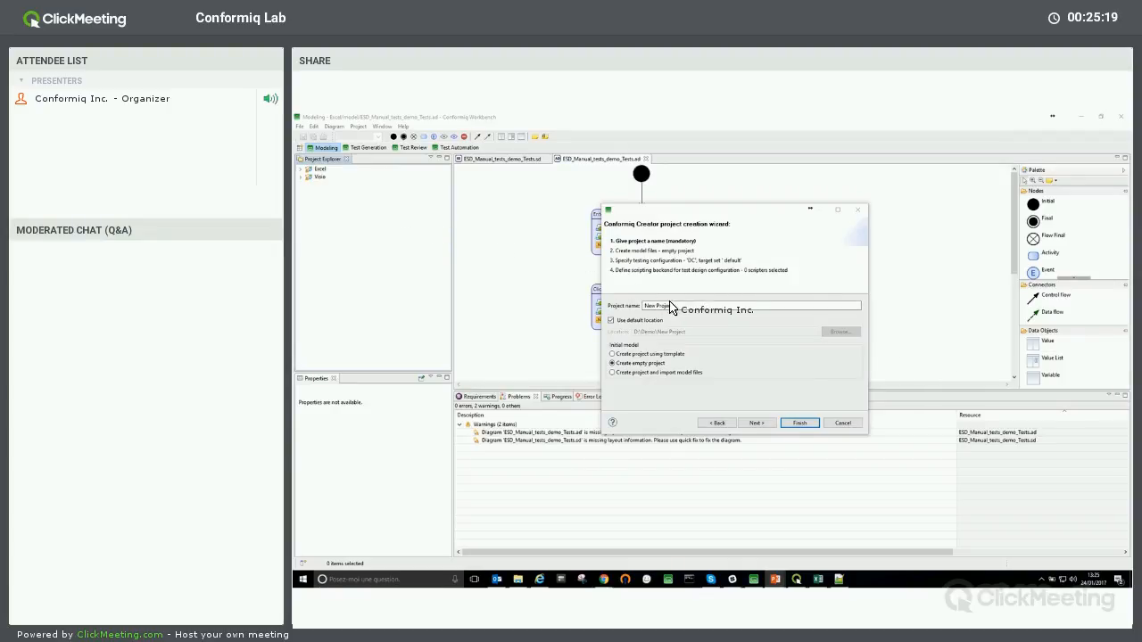
pyautogui.moveTo(676, 305); pyautogui.dragTo(581, 308)
pyautogui.click(799, 423)
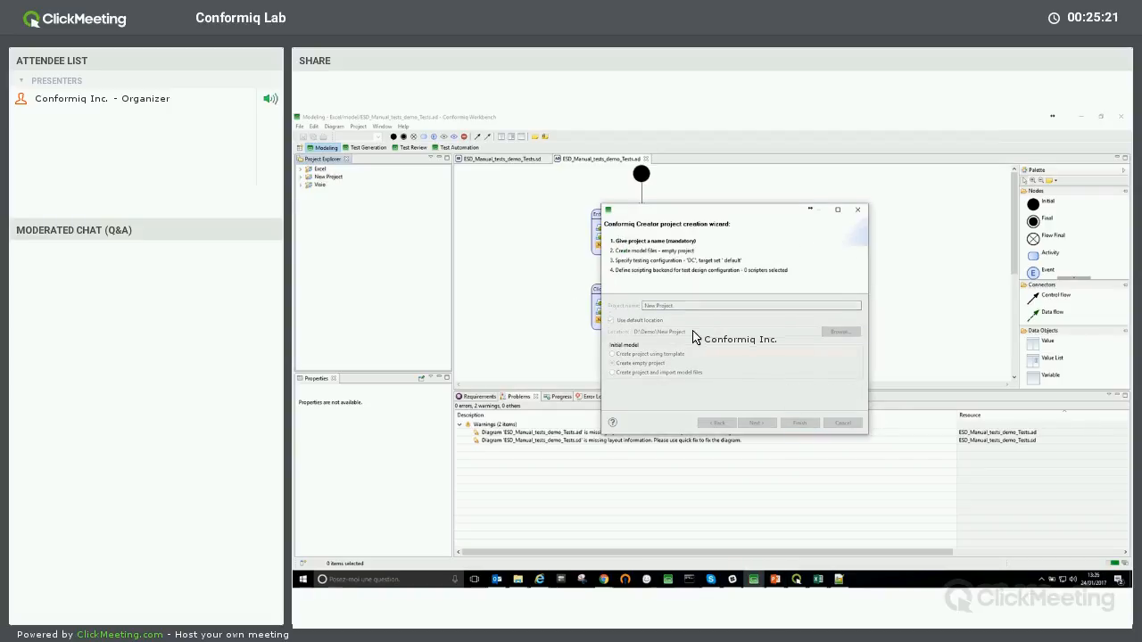
# Step: Expand New Project and start an import of Gherkin (BDD) feature files into it
pyautogui.click(301, 177)
pyautogui.doubleClick(311, 178)
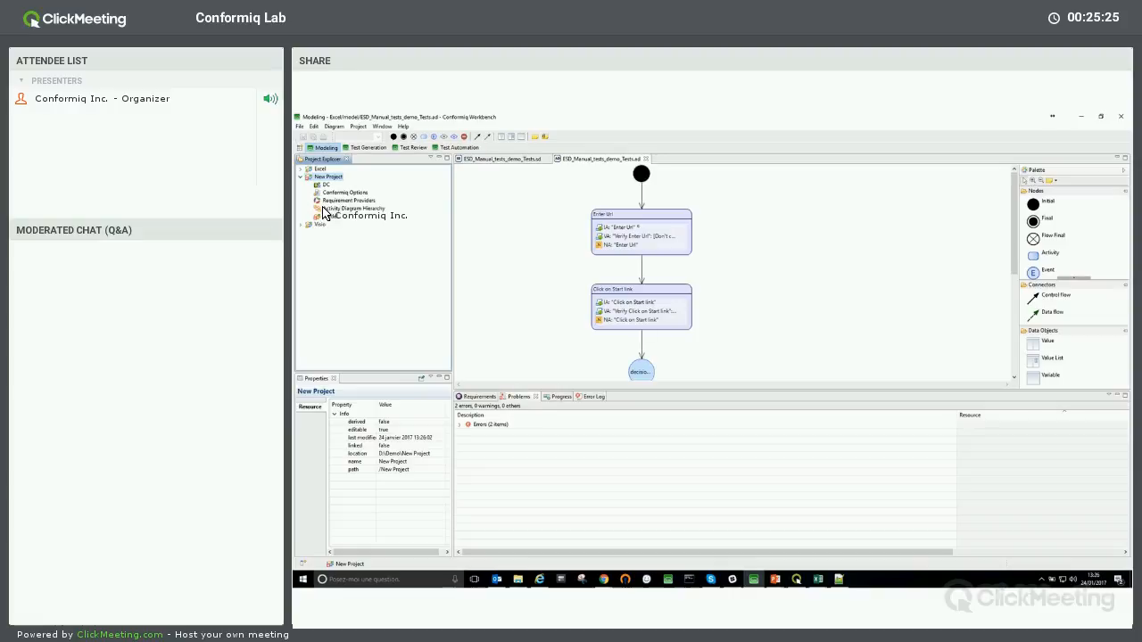
pyautogui.rightClick(326, 183)
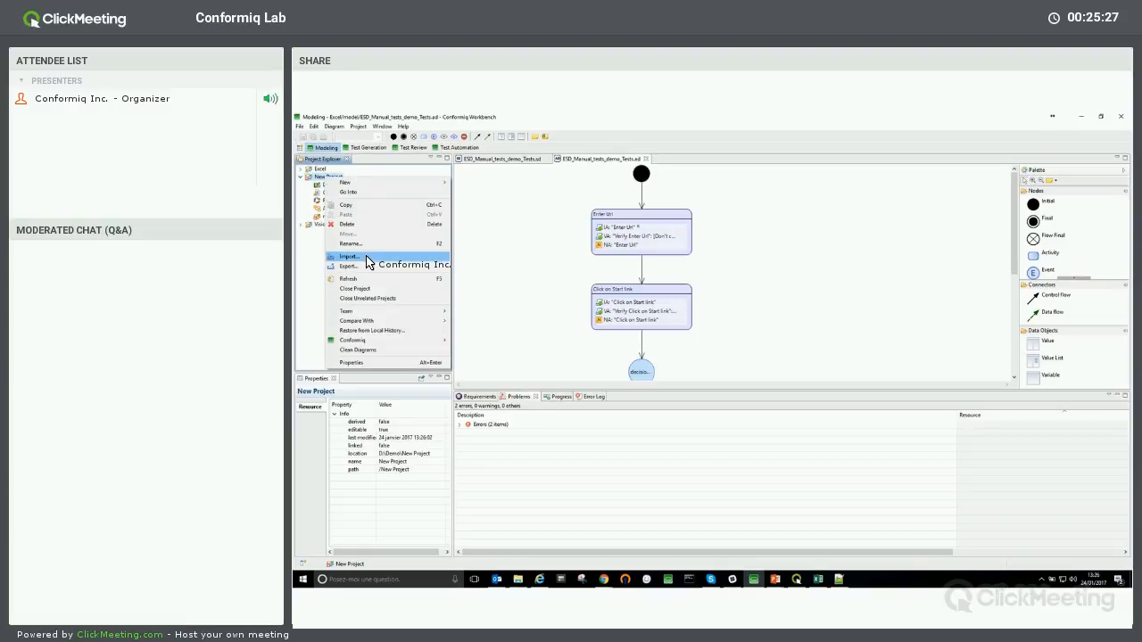
pyautogui.click(369, 262)
pyautogui.click(660, 301)
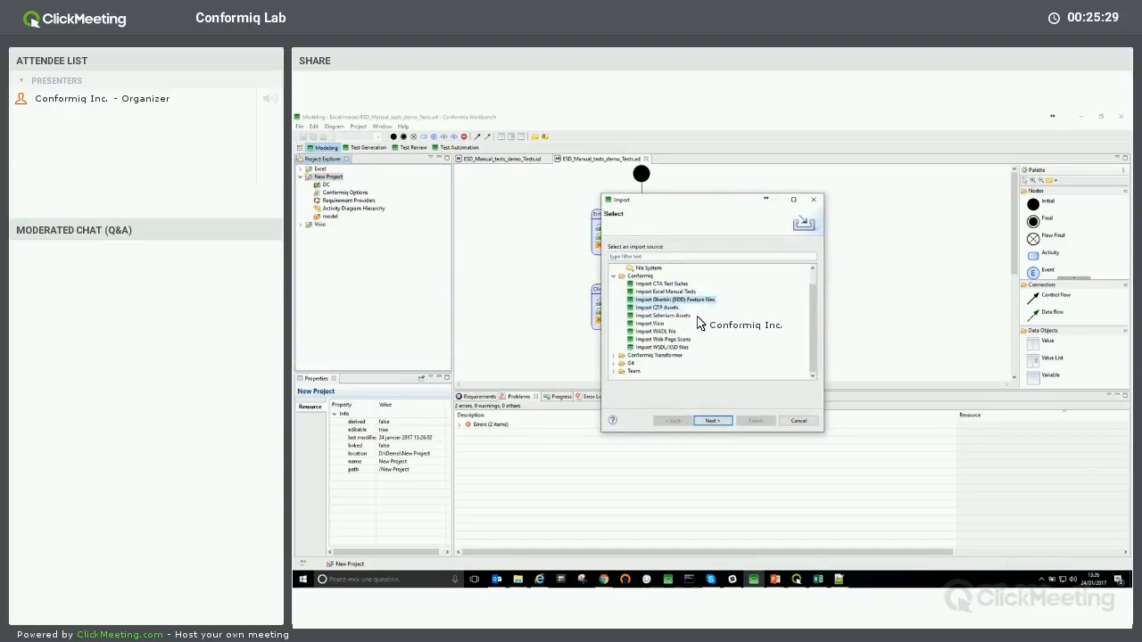
pyautogui.click(711, 421)
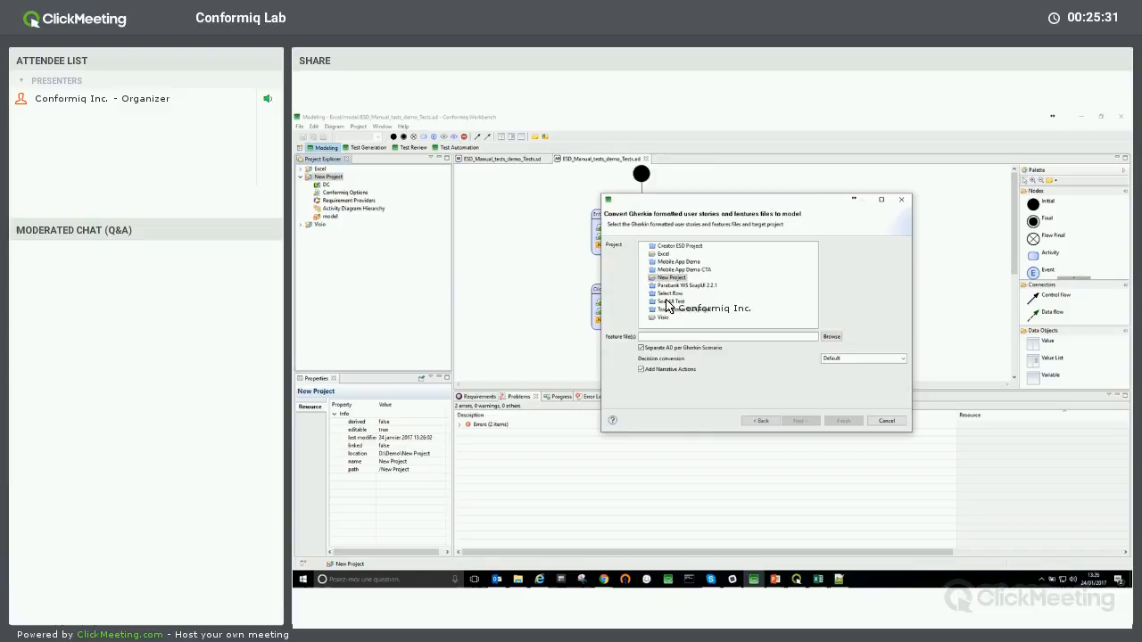
# Step: Import M&R.feature from the Demo folder, keeping separate diagrams per scenario, narrative actions and the Default decision conversion
pyautogui.click(832, 340)
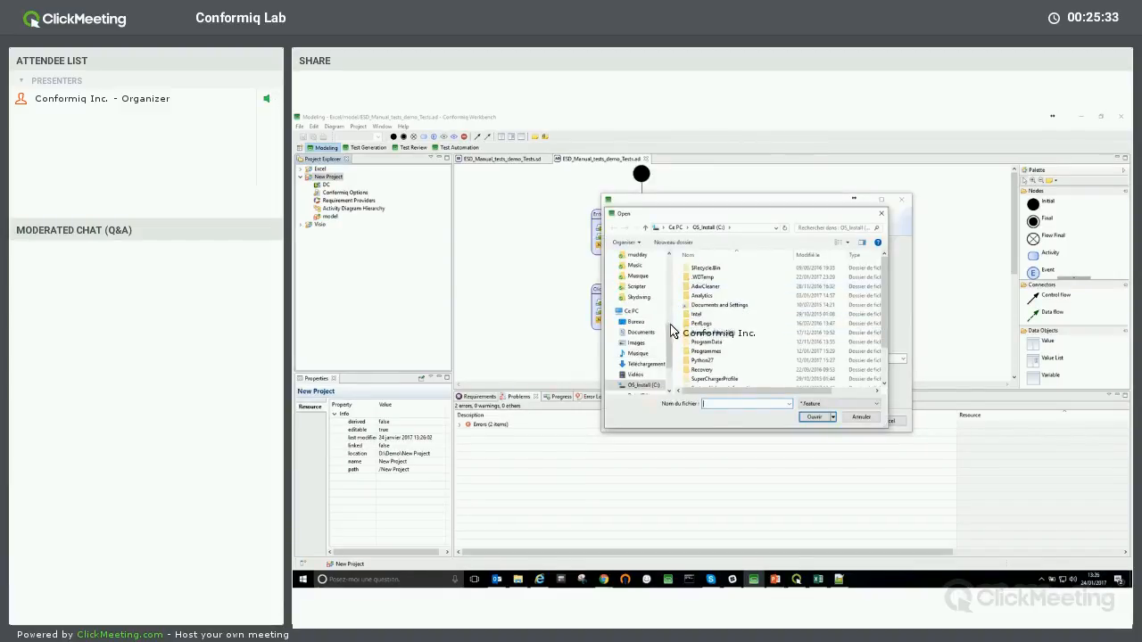
pyautogui.scroll(5, 646, 295)
pyautogui.click(638, 293)
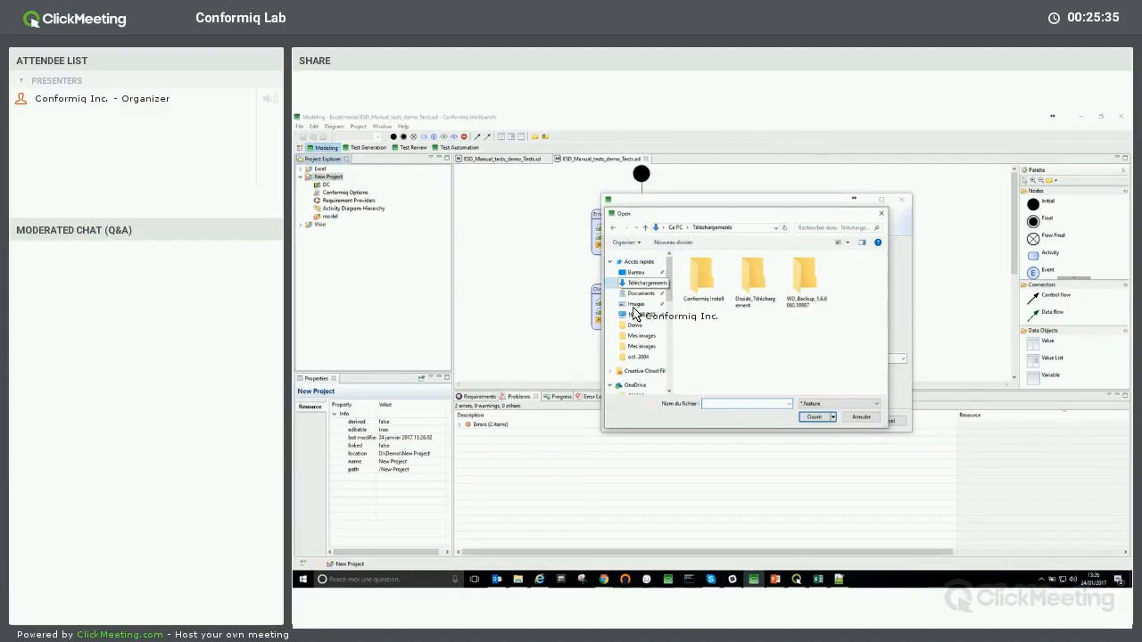
pyautogui.click(634, 324)
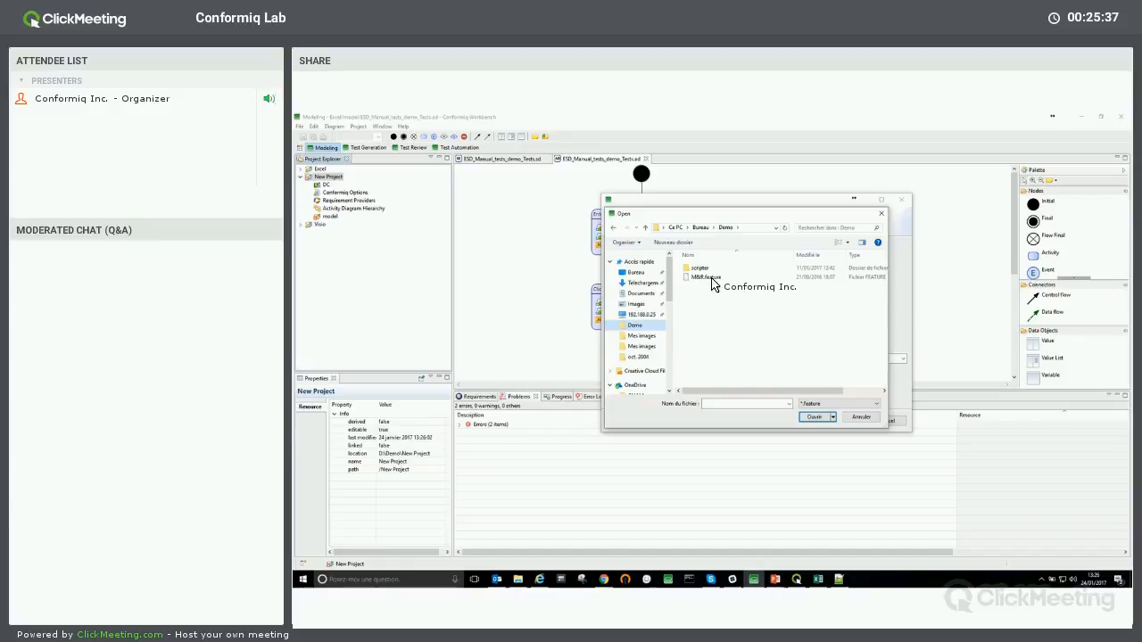
pyautogui.click(710, 278)
pyautogui.click(813, 416)
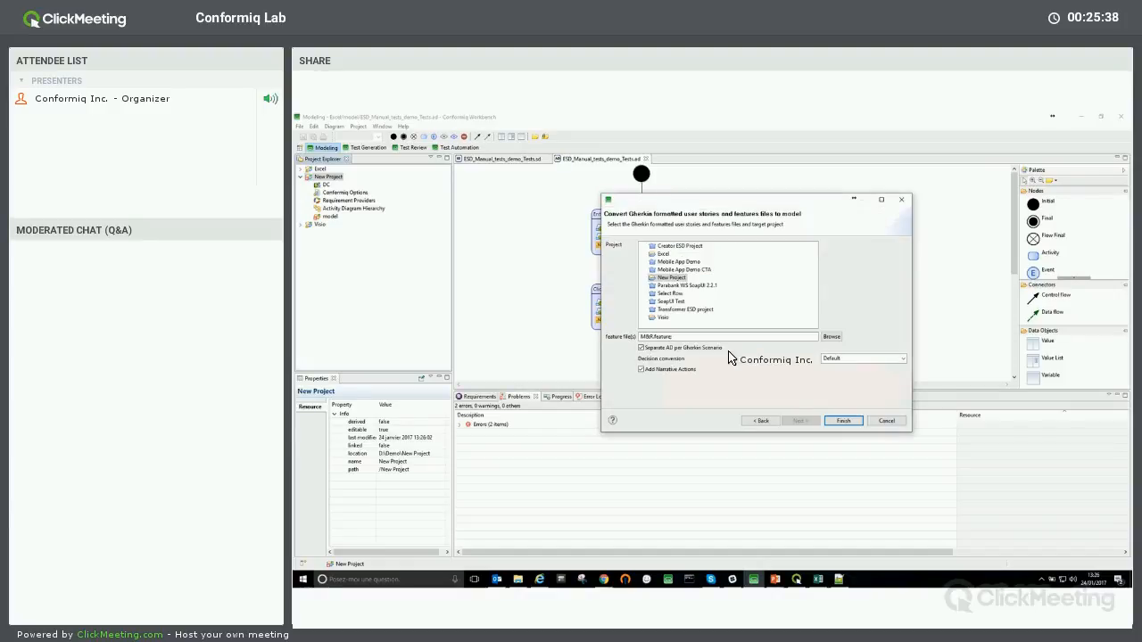
pyautogui.click(874, 361)
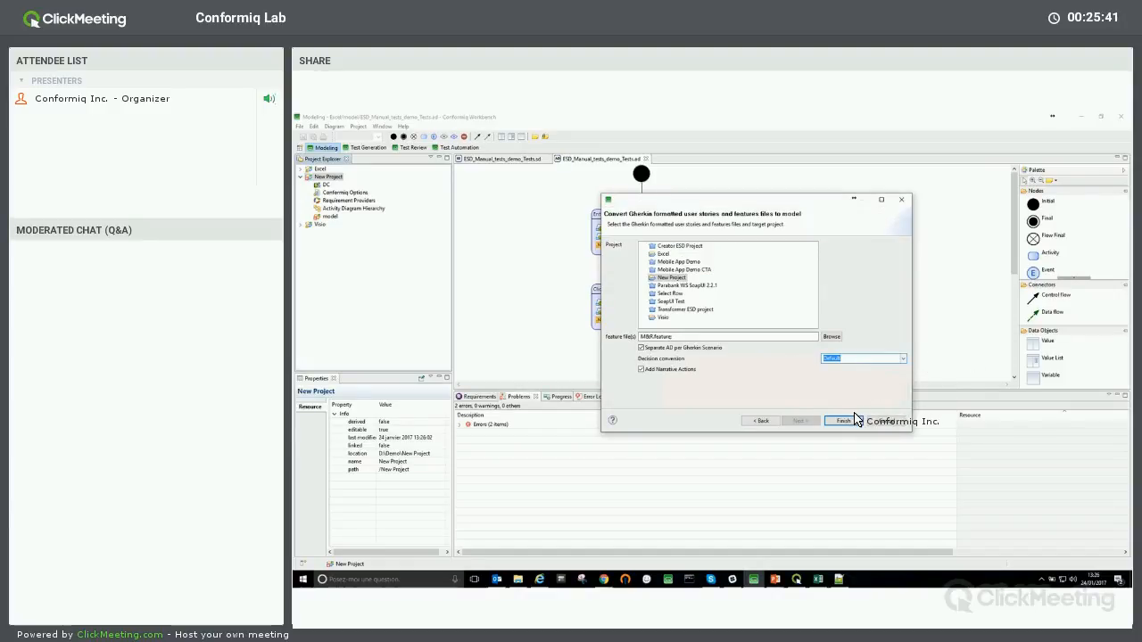
pyautogui.click(855, 419)
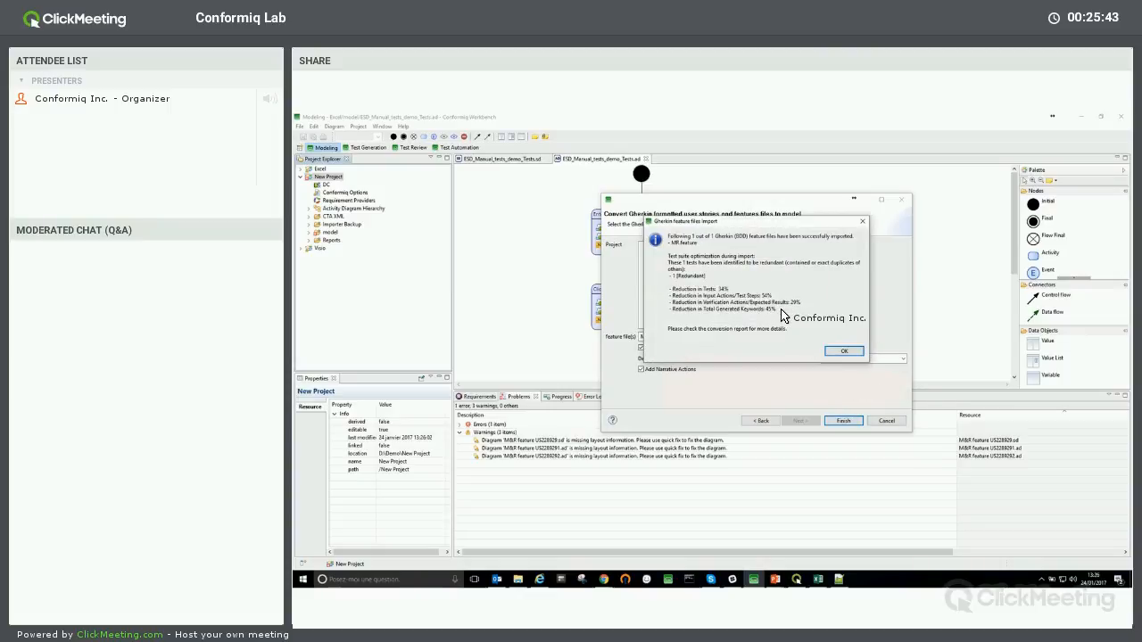
pyautogui.click(845, 352)
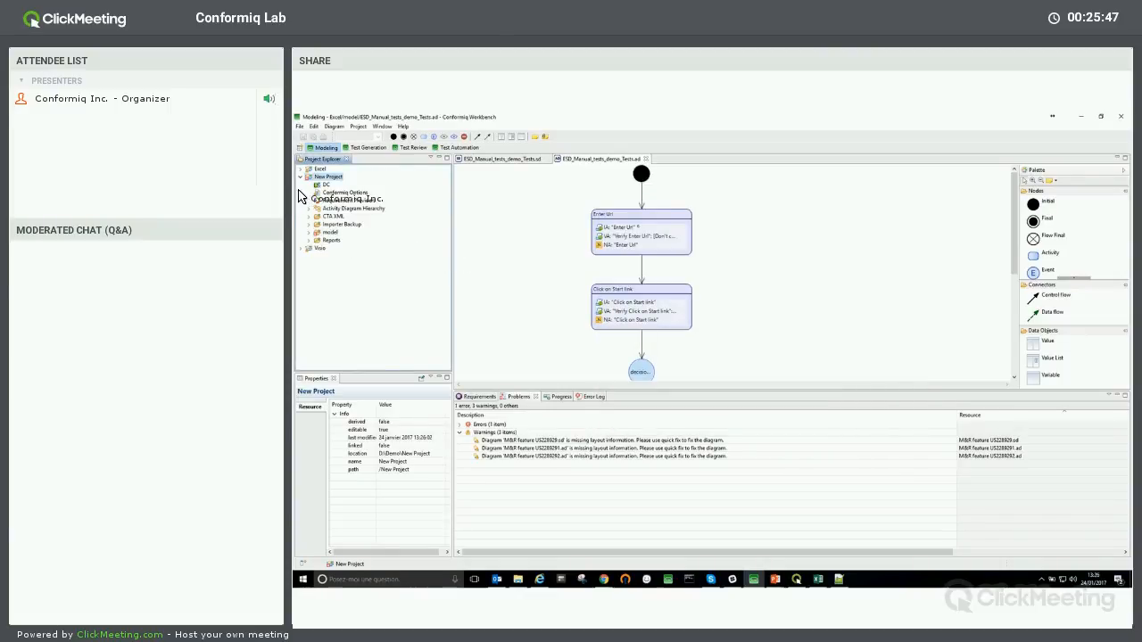
# Step: Review the imported M&R feature activity diagrams US2289291 and US2289292 and structure diagram US228929, and collapse New Project
pyautogui.doubleClick(319, 234)
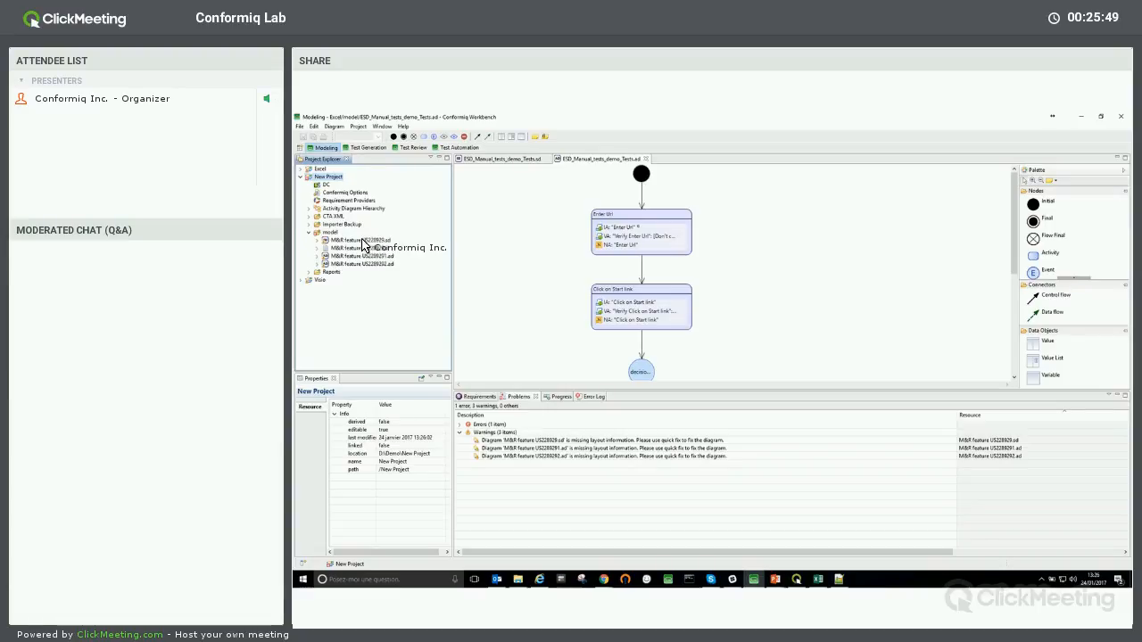
pyautogui.doubleClick(368, 256)
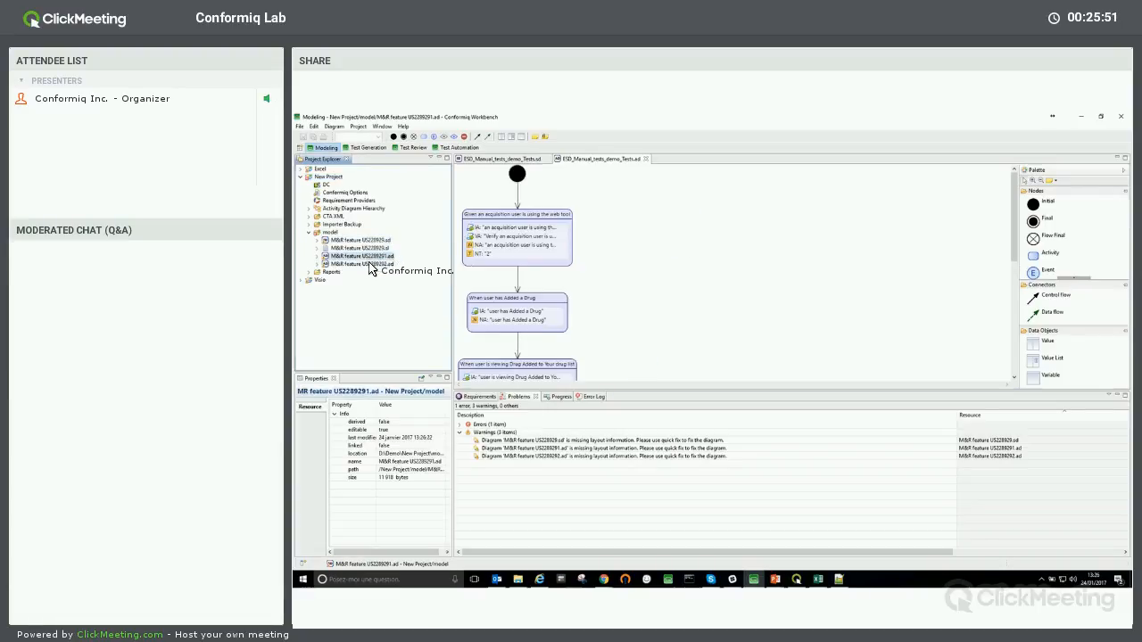
pyautogui.doubleClick(373, 264)
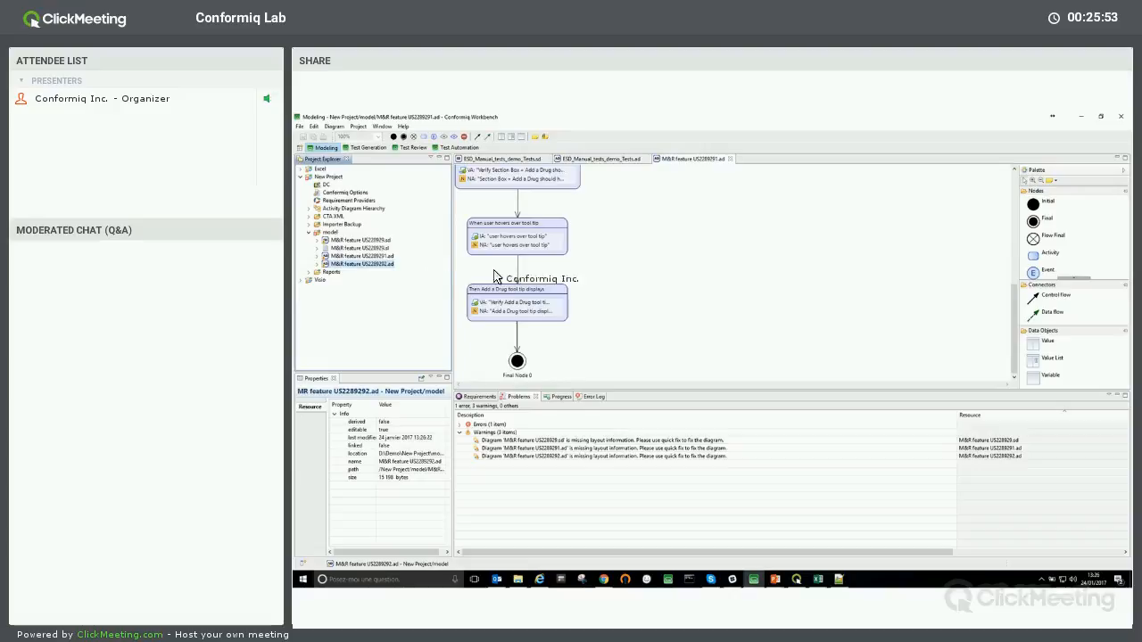
pyautogui.scroll(-10, 644, 279)
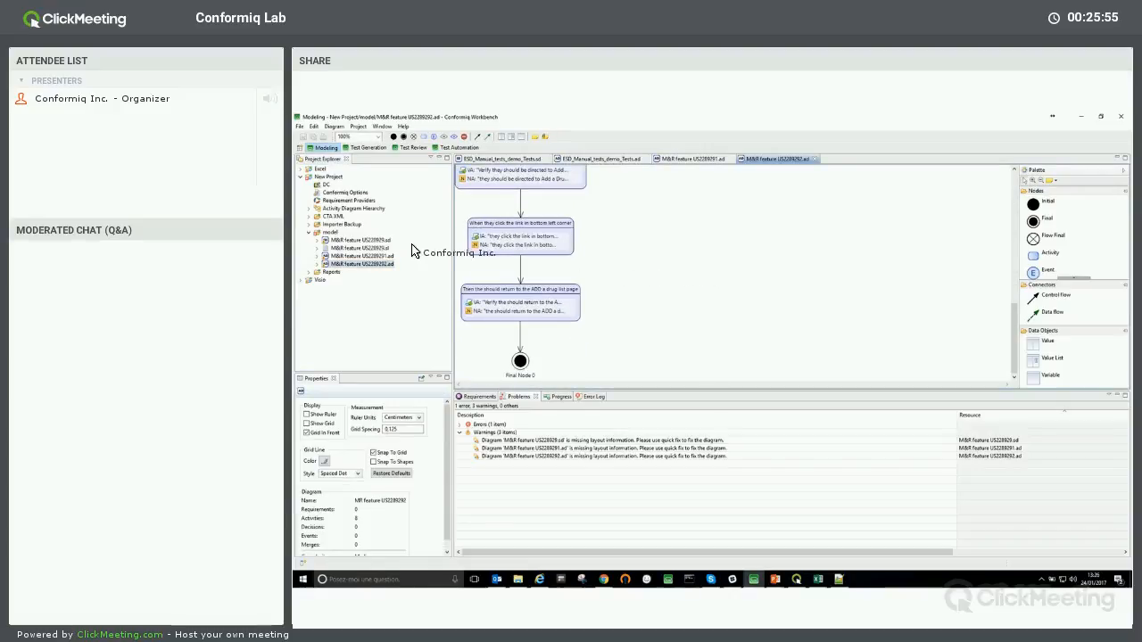
pyautogui.doubleClick(360, 241)
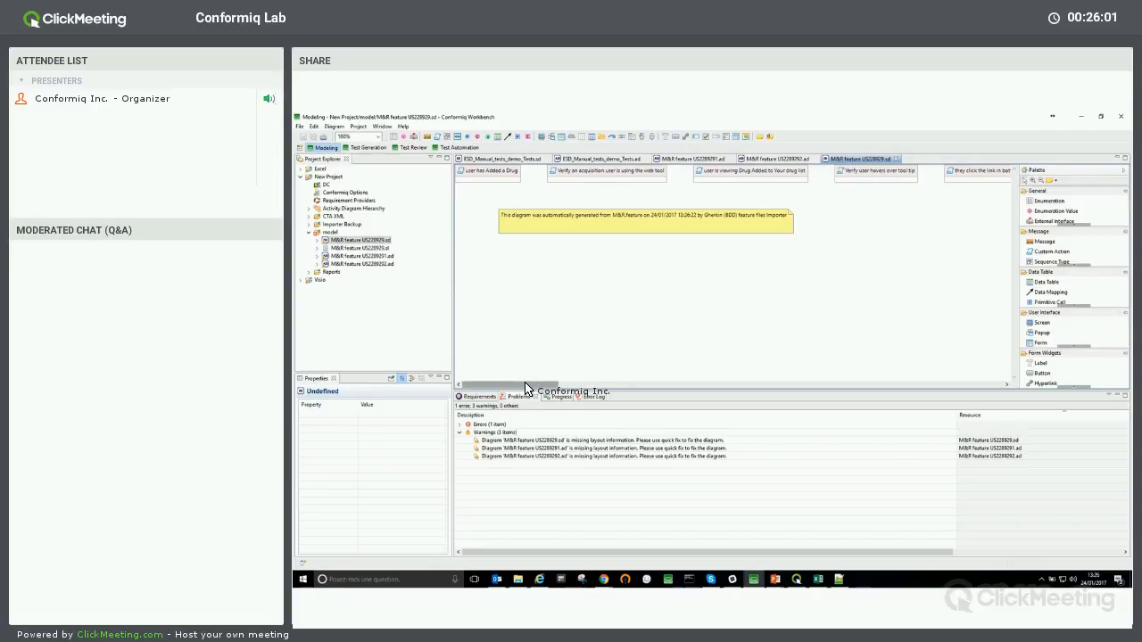
pyautogui.moveTo(525, 386)
pyautogui.mouseDown()
pyautogui.moveTo(705, 373)
pyautogui.moveTo(518, 374)
pyautogui.mouseUp()
pyautogui.click(308, 178)
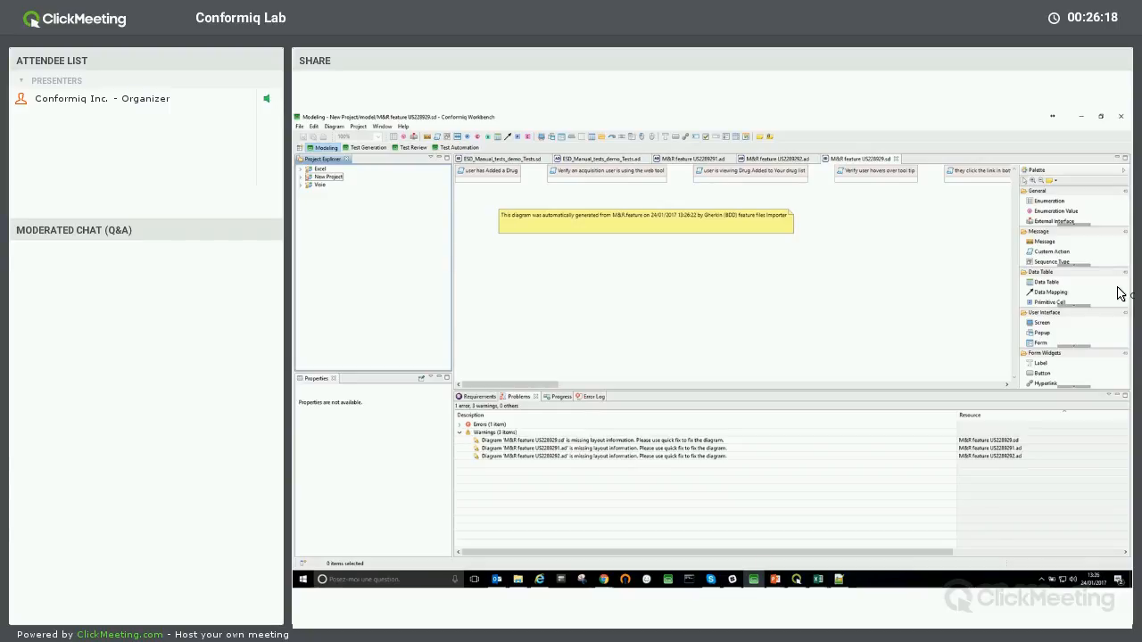
# Step: Create an empty Conformiq Creator project named UFT in the default location
pyautogui.hotkey('alt', 'Tab')
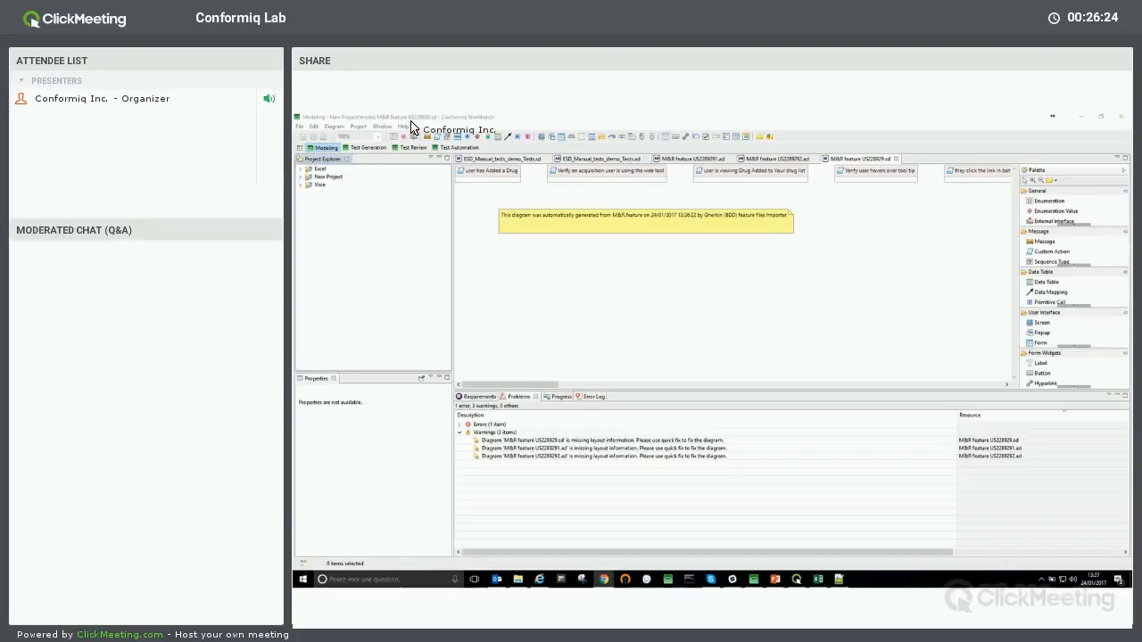
pyautogui.click(301, 126)
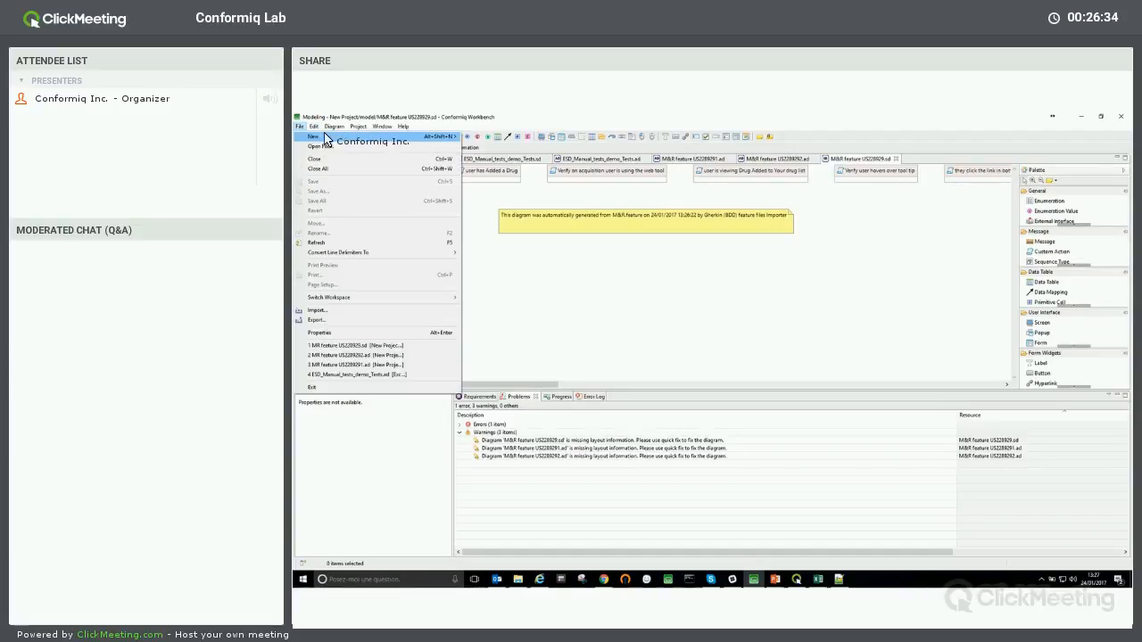
pyautogui.moveTo(377, 140)
pyautogui.click(510, 140)
pyautogui.doubleClick(680, 284)
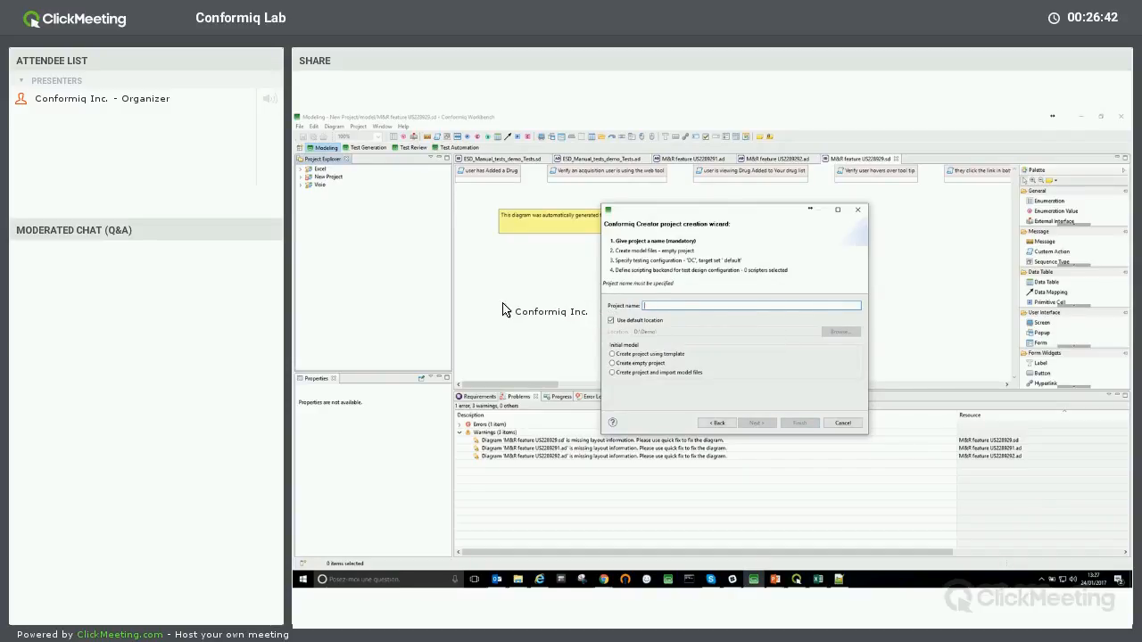
pyautogui.write('UFT')
pyautogui.click(614, 363)
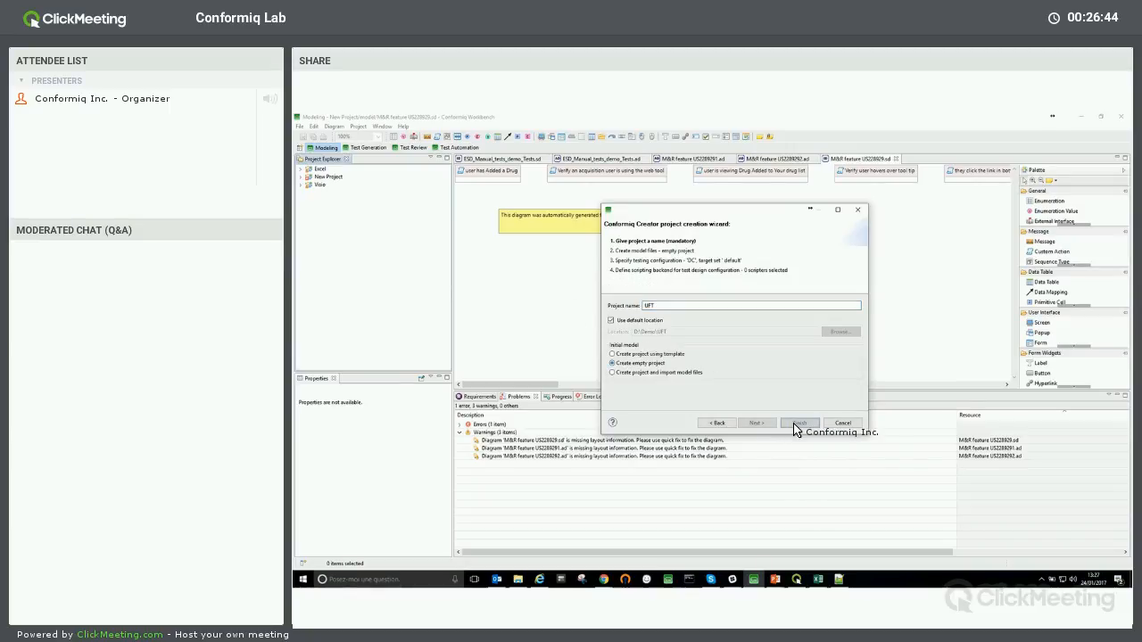
pyautogui.click(796, 423)
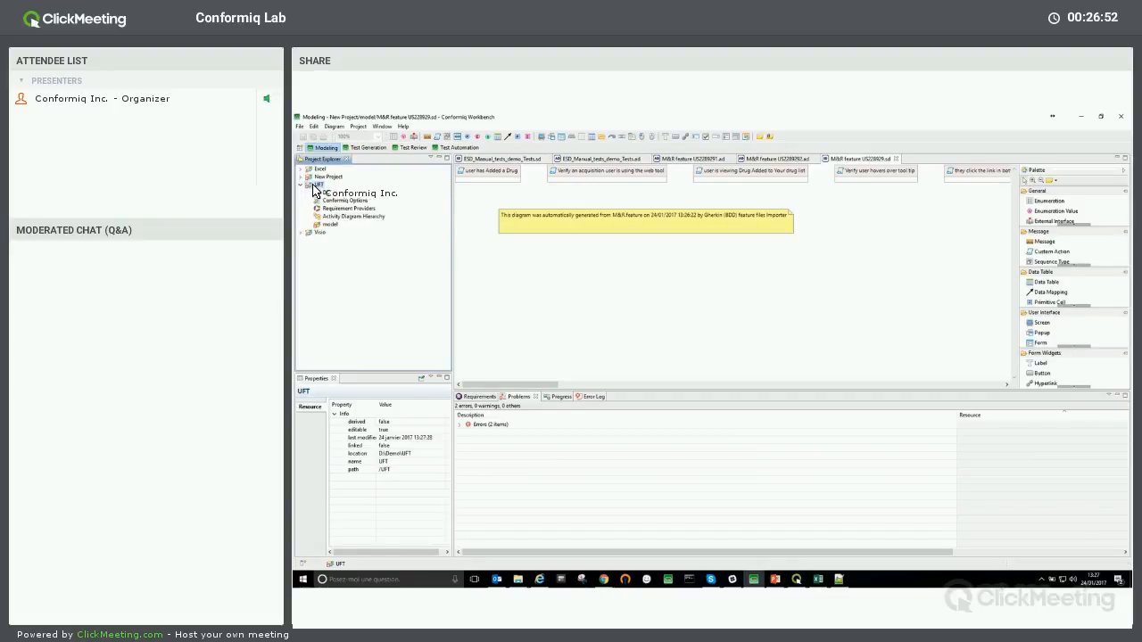
# Step: Start an import of QTP Assets into the UFT project
pyautogui.rightClick(320, 190)
pyautogui.moveTo(327, 192)
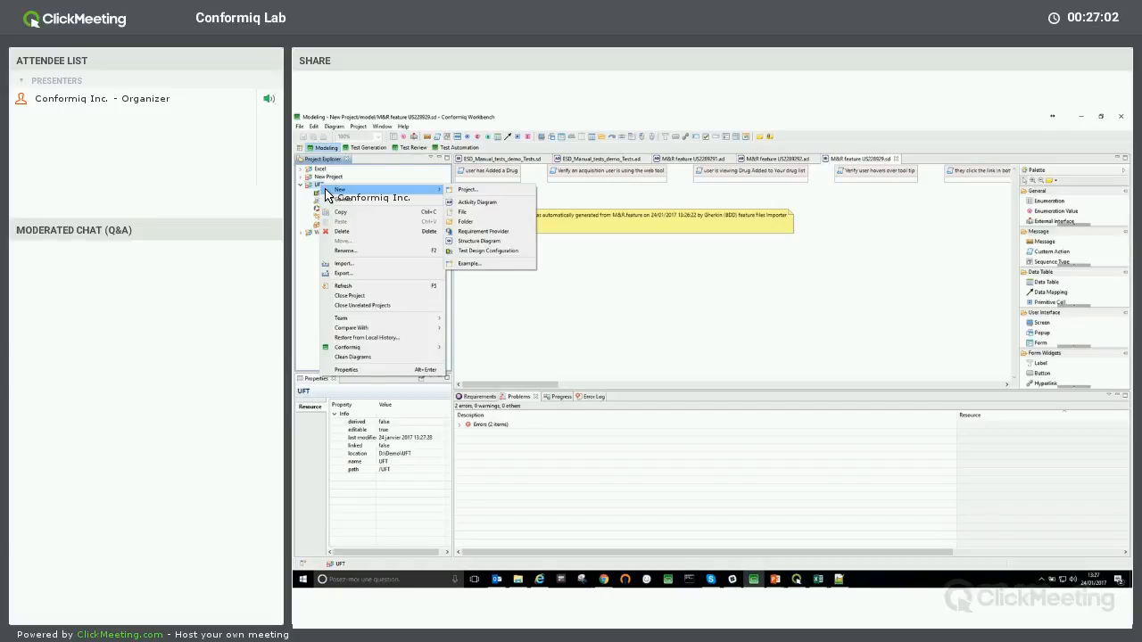
pyautogui.click(346, 265)
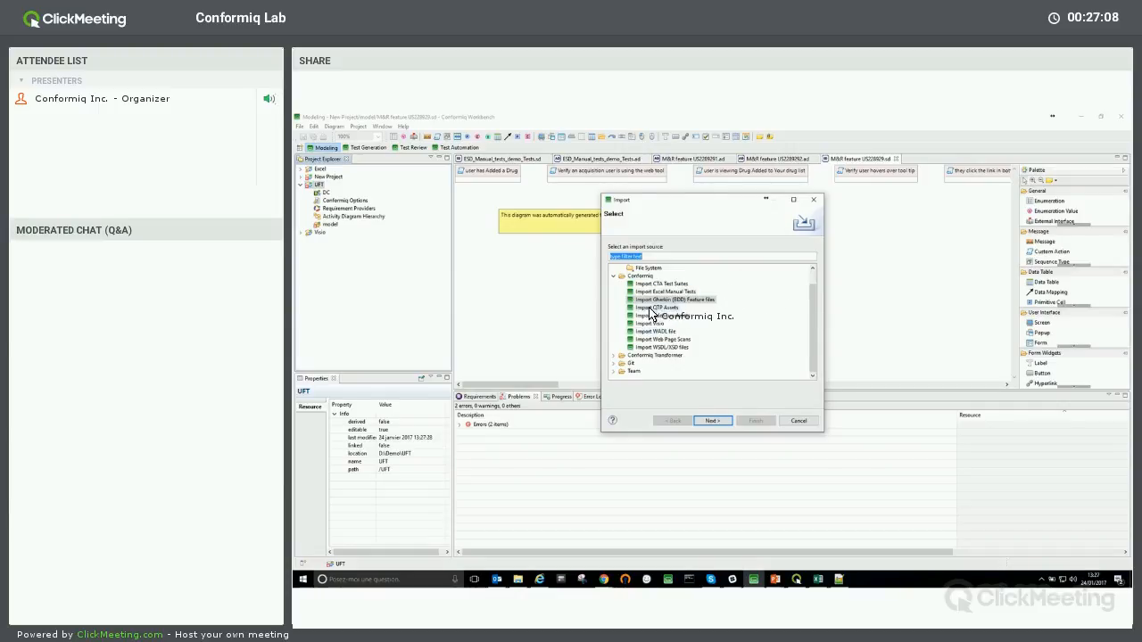
pyautogui.click(658, 310)
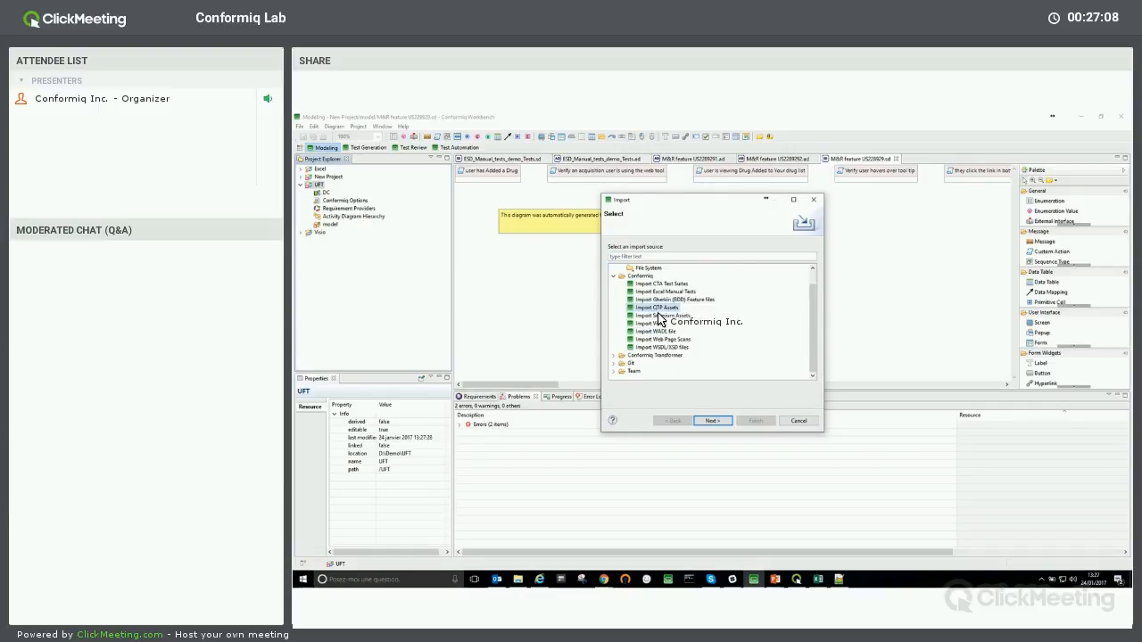
pyautogui.click(723, 420)
# Step: Import Flight_App.xml from the Demo folder, keeping separate structure diagrams per window and WebList elements converted to dropdowns
pyautogui.click(821, 336)
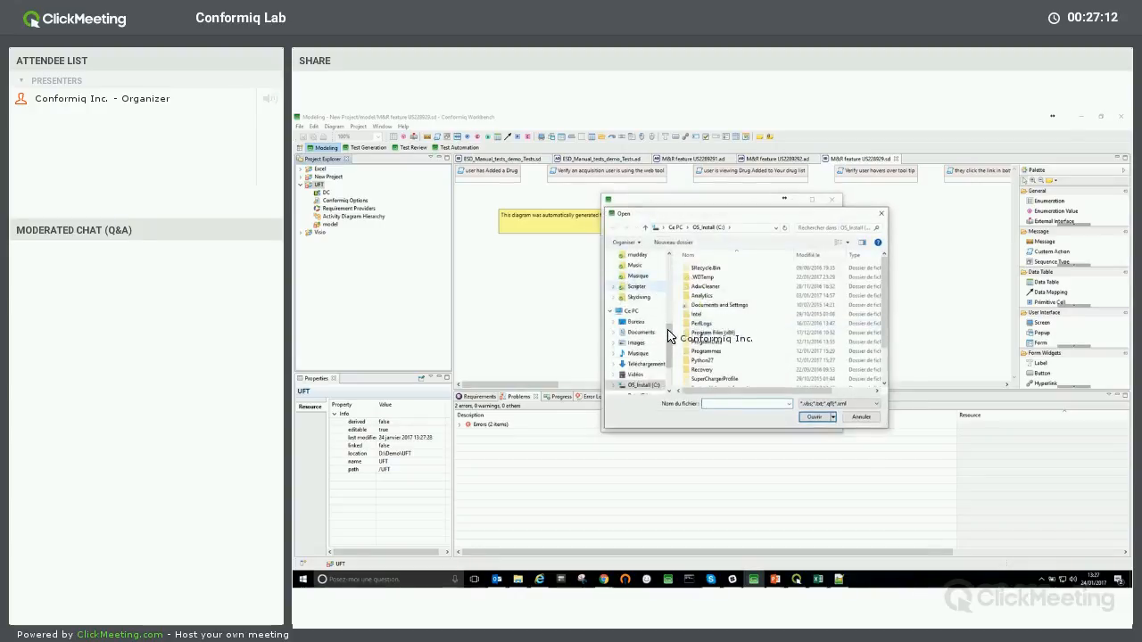
pyautogui.scroll(5, 660, 299)
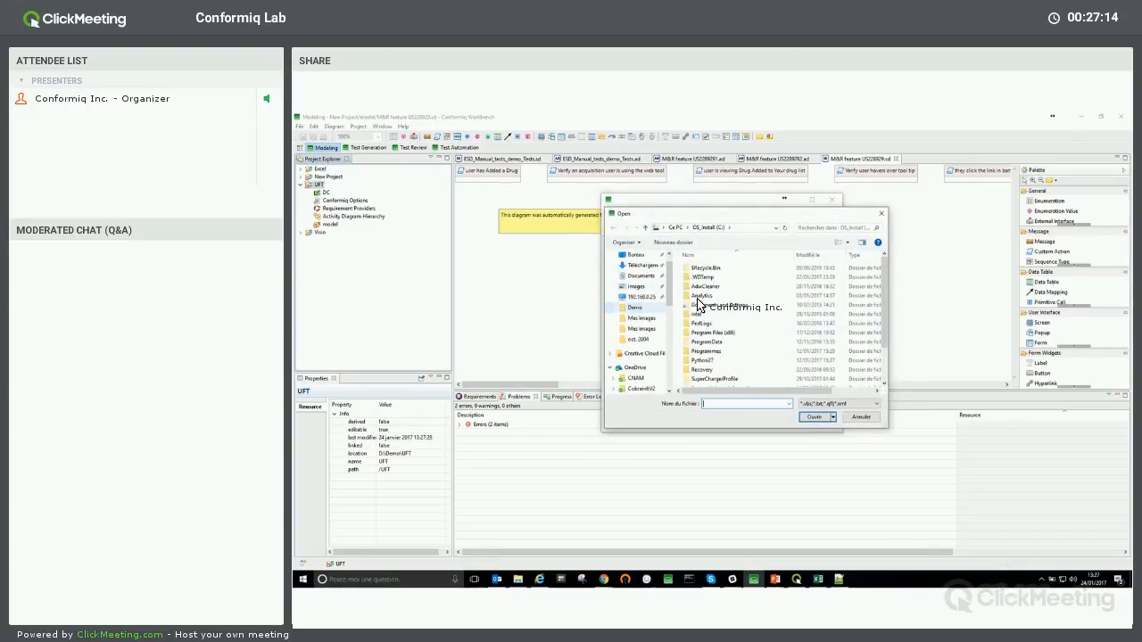
pyautogui.click(635, 307)
pyautogui.click(709, 288)
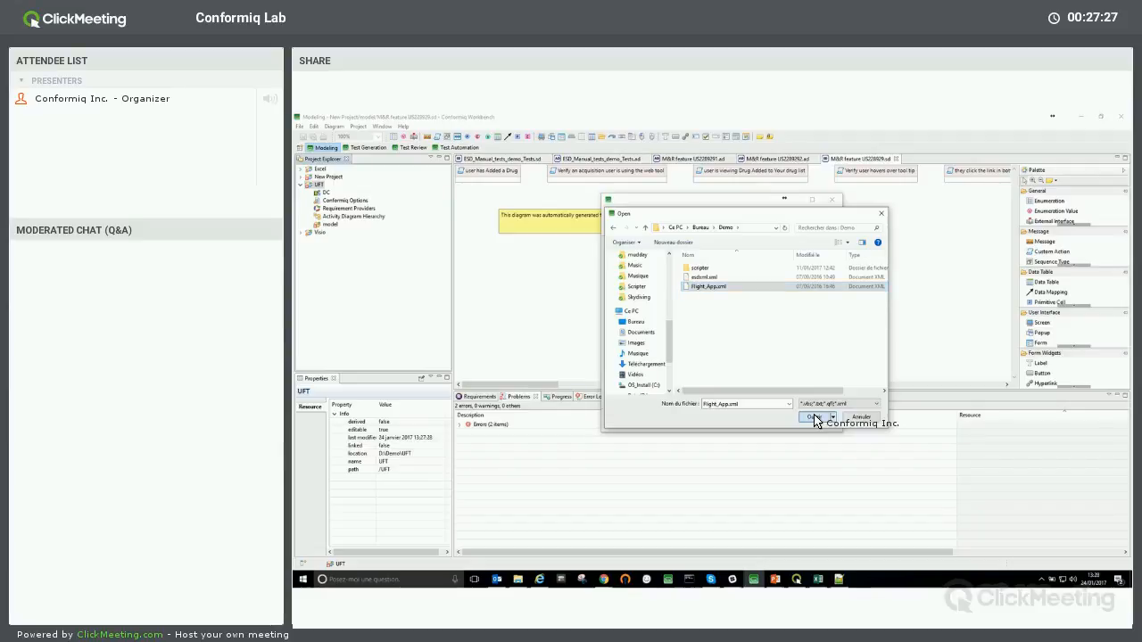
pyautogui.click(813, 418)
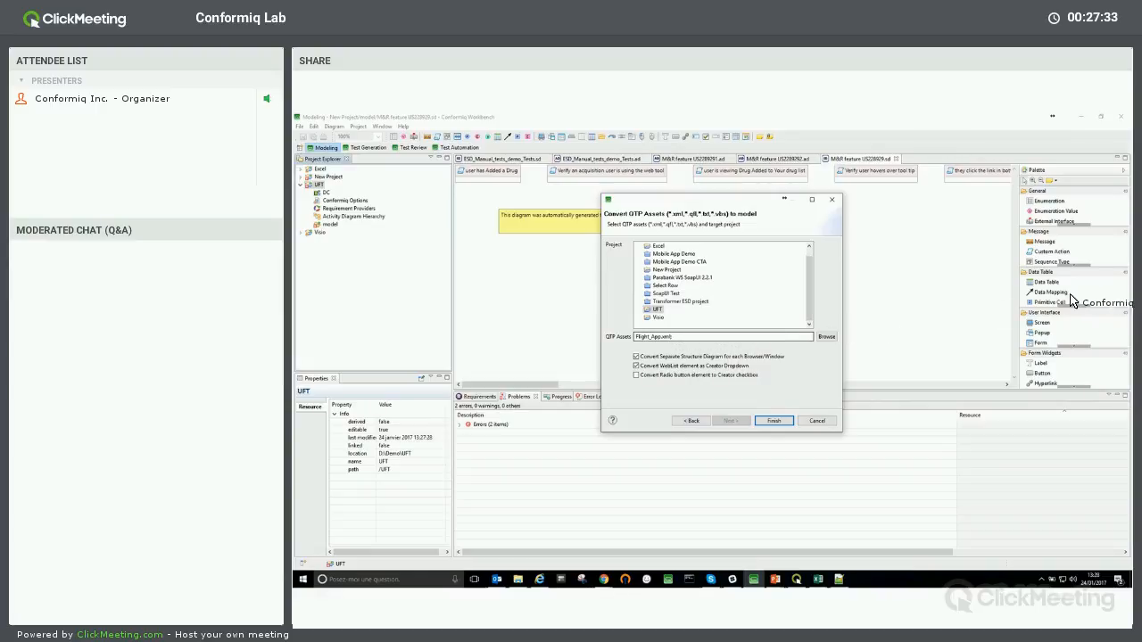
pyautogui.hotkey('alt', 'Tab')
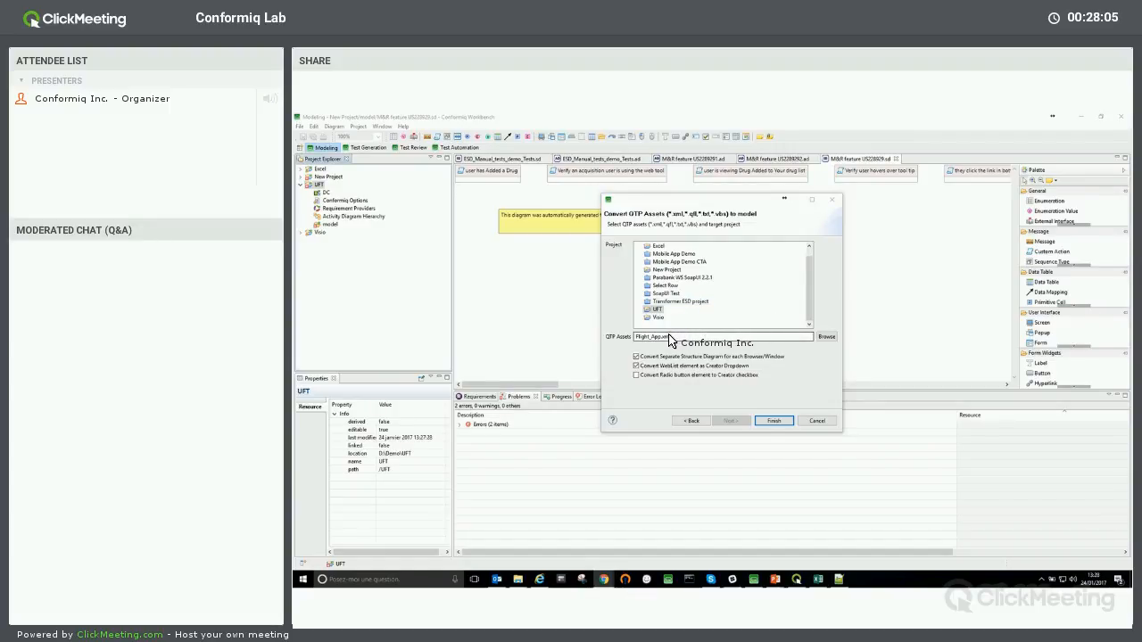
pyautogui.click(773, 421)
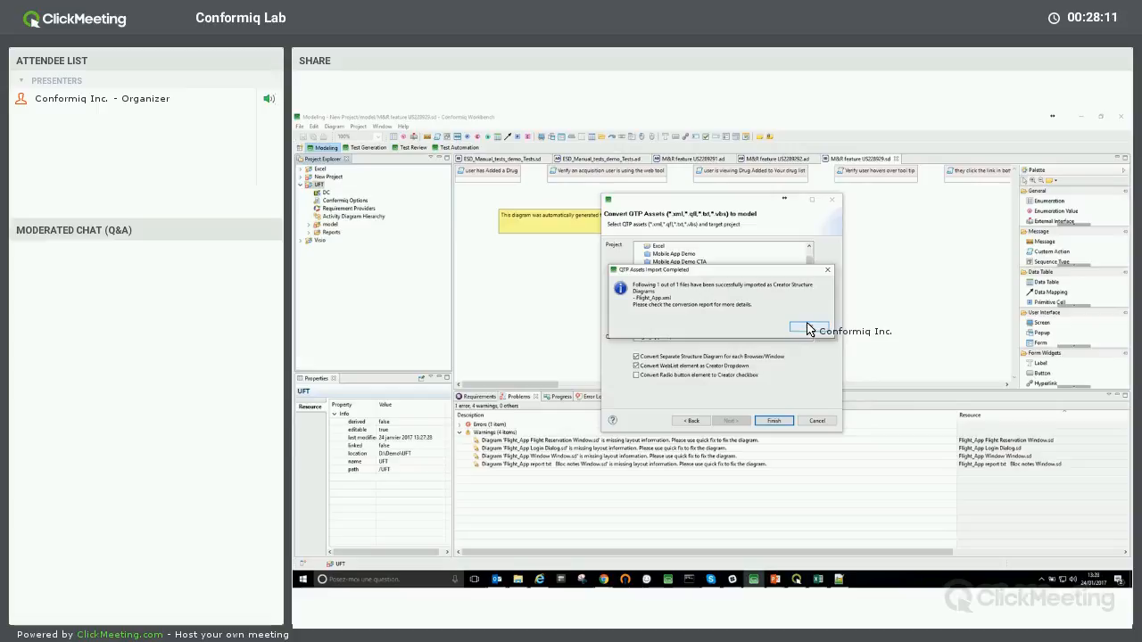
pyautogui.click(808, 328)
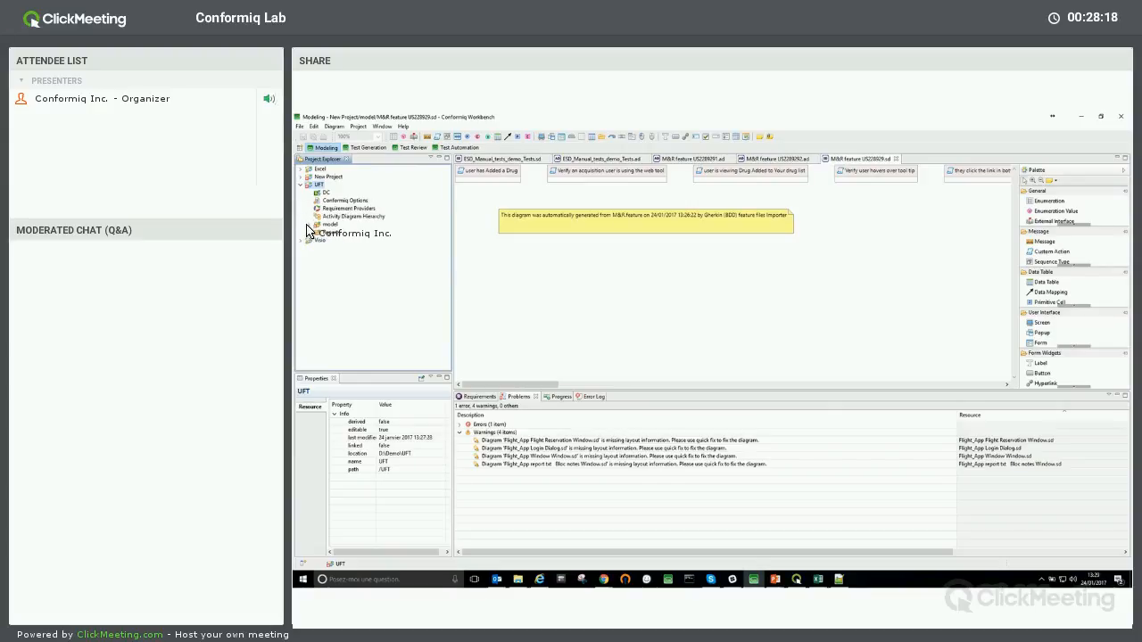
# Step: Expand UFT's model folder and open the Flight_App Window Window and Flight_App report txt Bloc notes Window structure diagrams
pyautogui.click(307, 223)
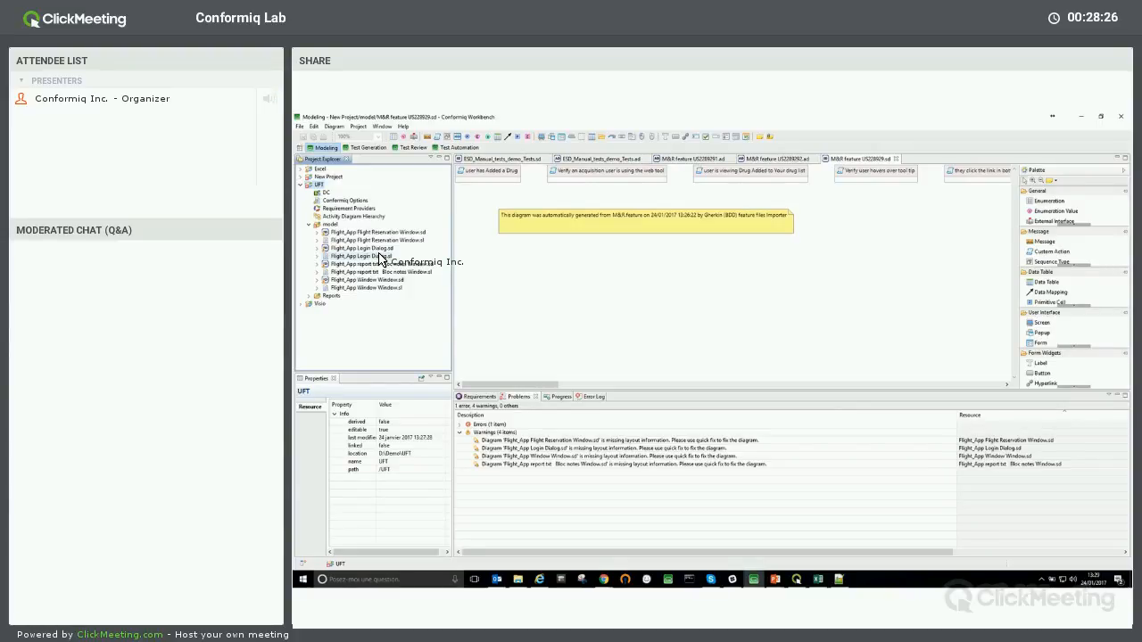
pyautogui.doubleClick(368, 279)
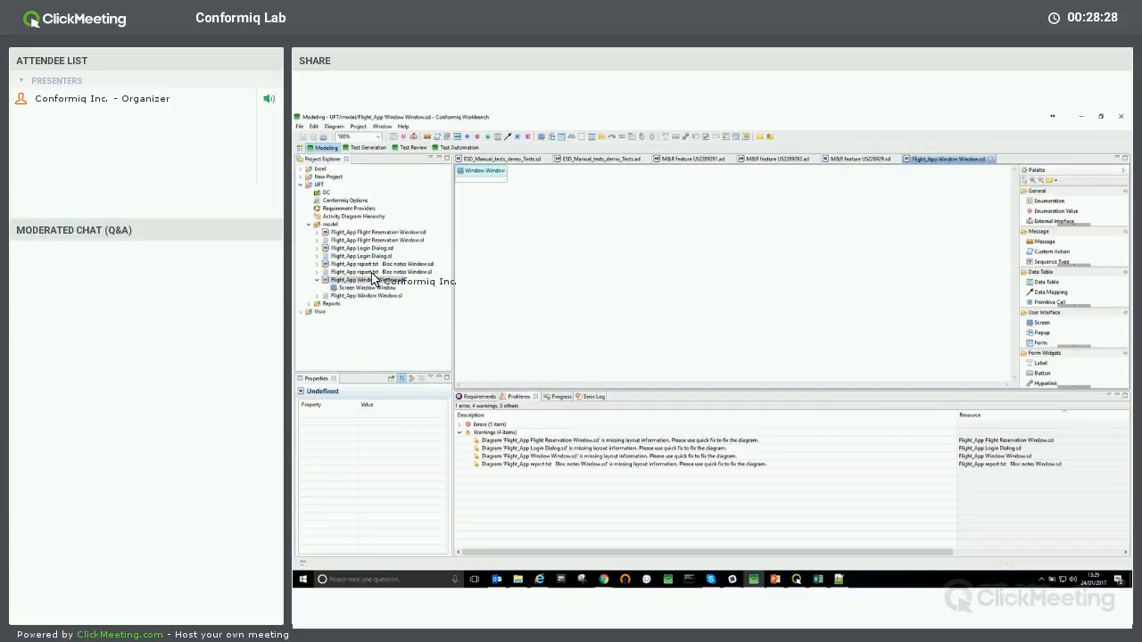
pyautogui.doubleClick(405, 265)
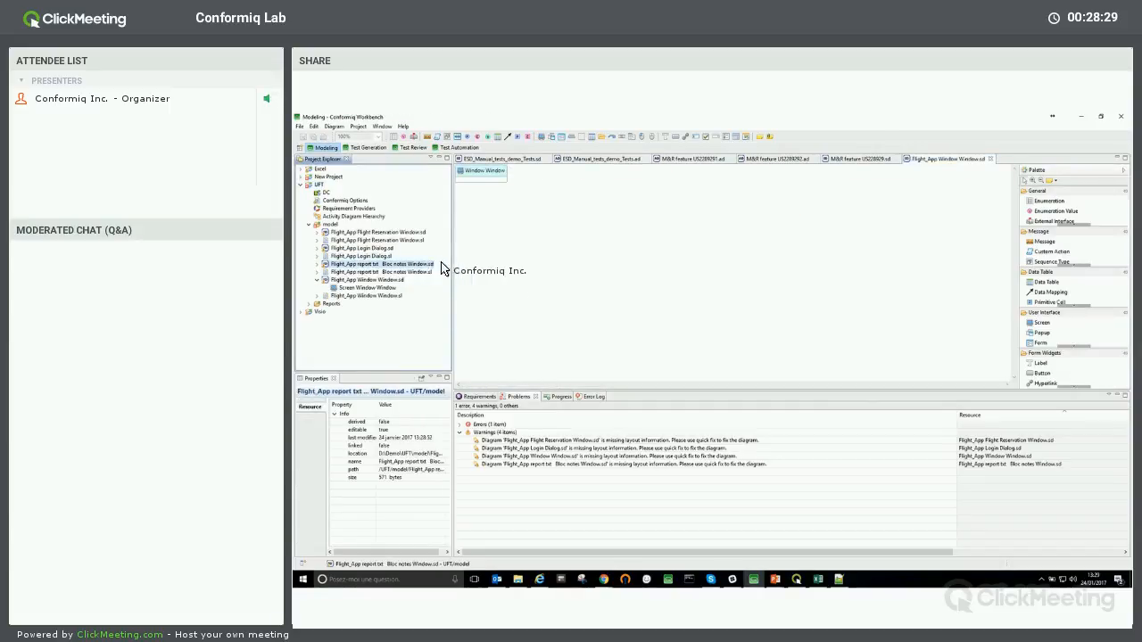
# Step: Open the Flight_App Login Dialog and Flight_App Flight Reservation Window structure diagrams from UFT's model folder
pyautogui.doubleClick(336, 248)
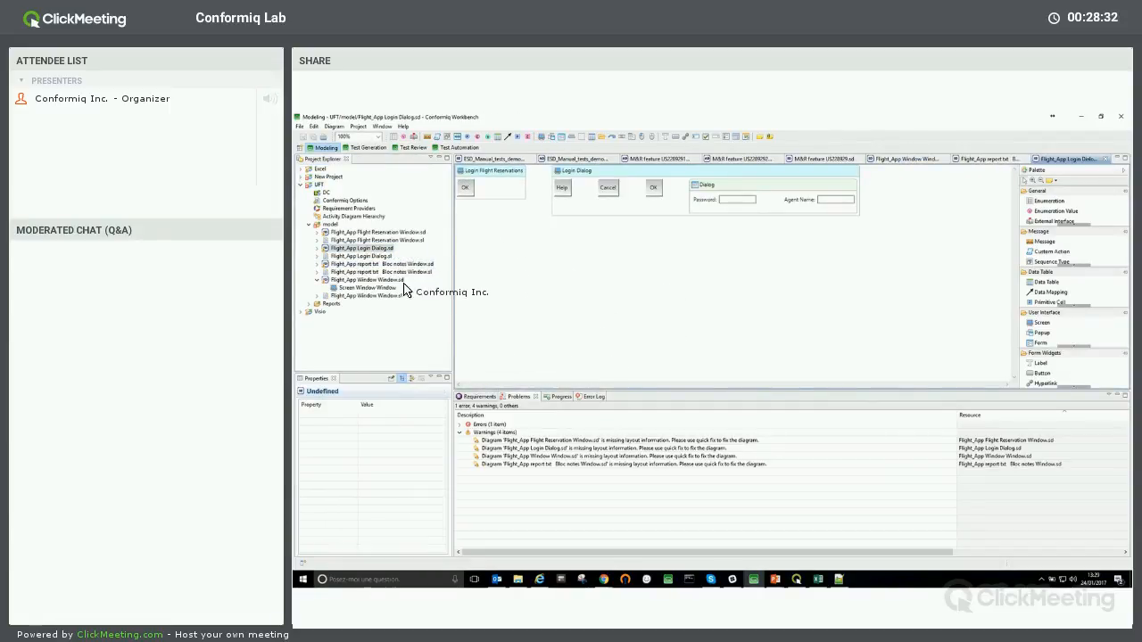
pyautogui.doubleClick(373, 232)
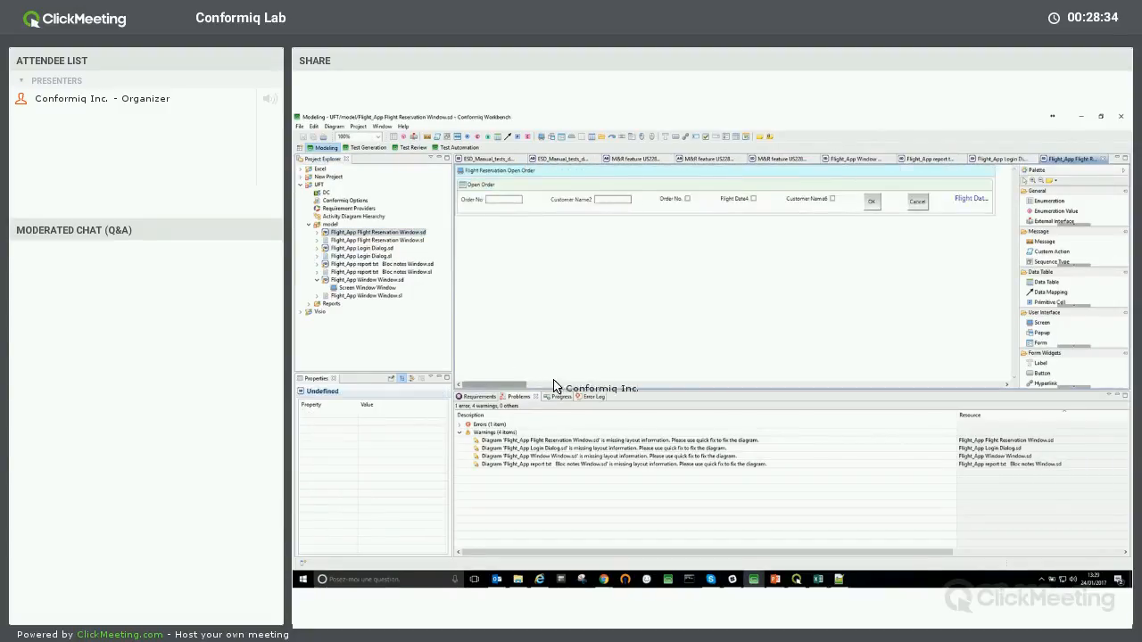
pyautogui.moveTo(511, 385); pyautogui.dragTo(604, 280)
# Step: Try to arrange the Flight Reservation Window diagram with the hierarchical layout
pyautogui.rightClick(604, 280)
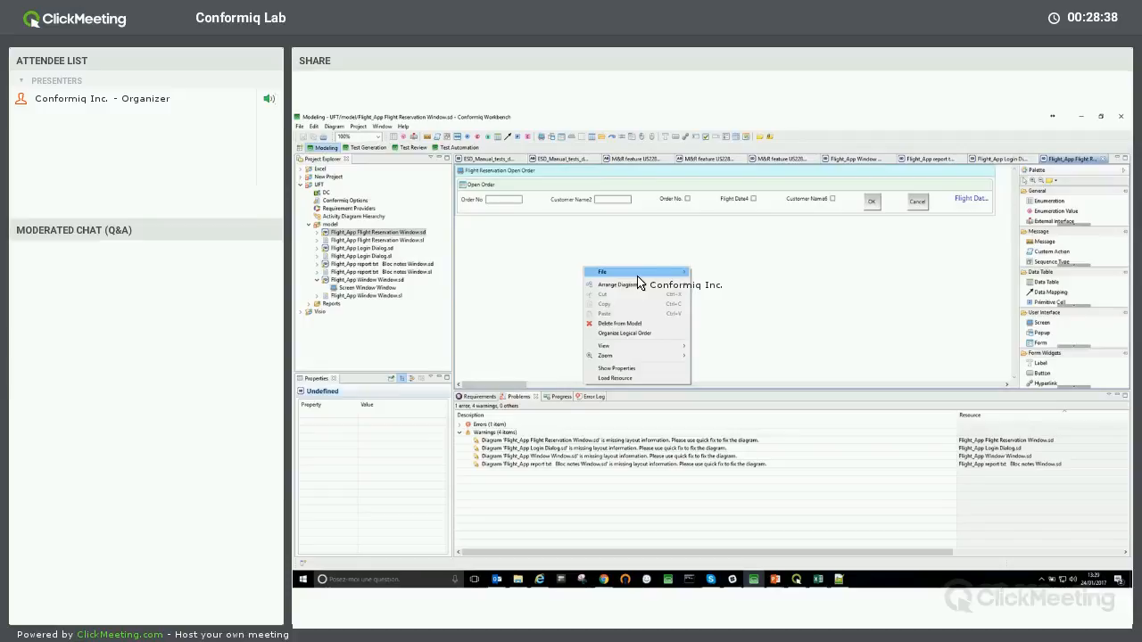
pyautogui.moveTo(639, 283)
pyautogui.click(750, 285)
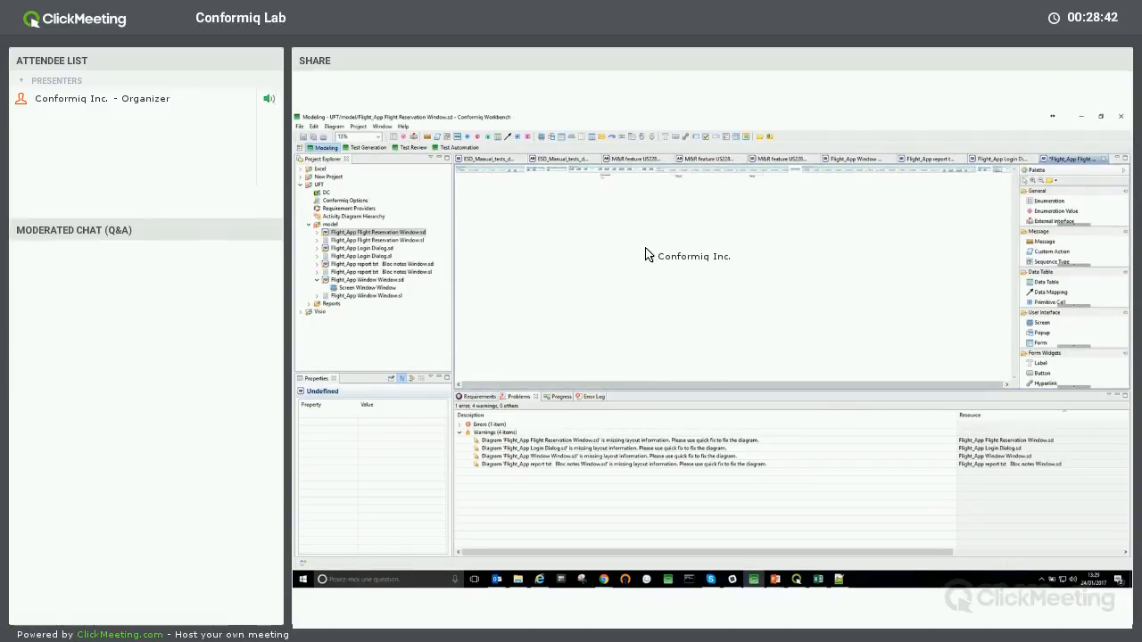
# Step: Arrange the Flight Reservation Window diagram with the orthogonal layout and look over the imported screens
pyautogui.rightClick(645, 244)
pyautogui.moveTo(723, 262)
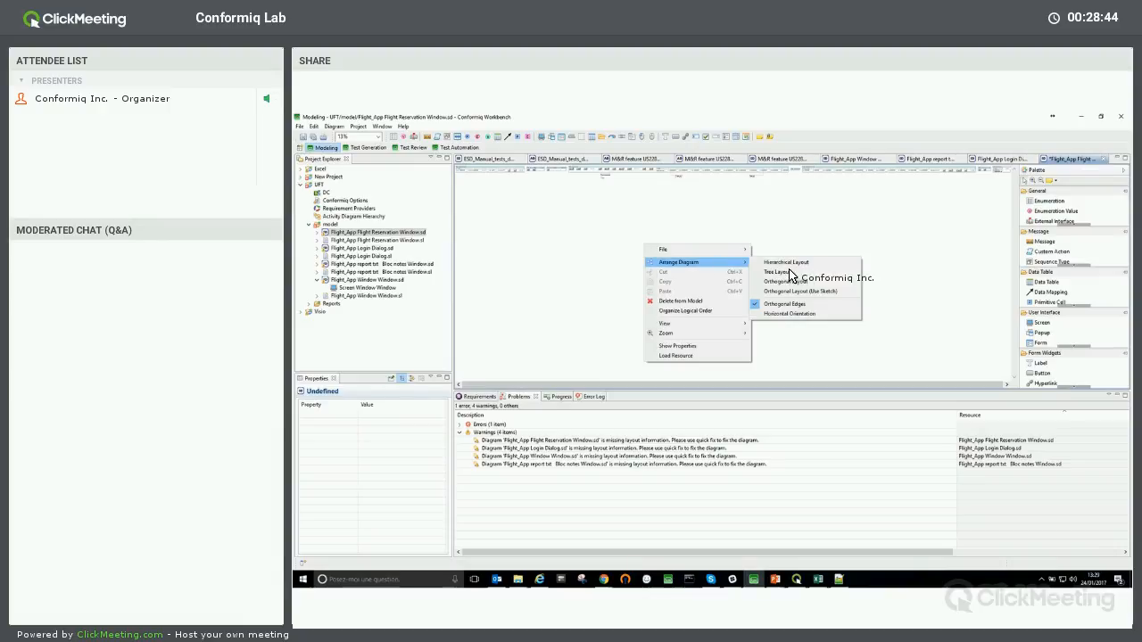
pyautogui.click(785, 281)
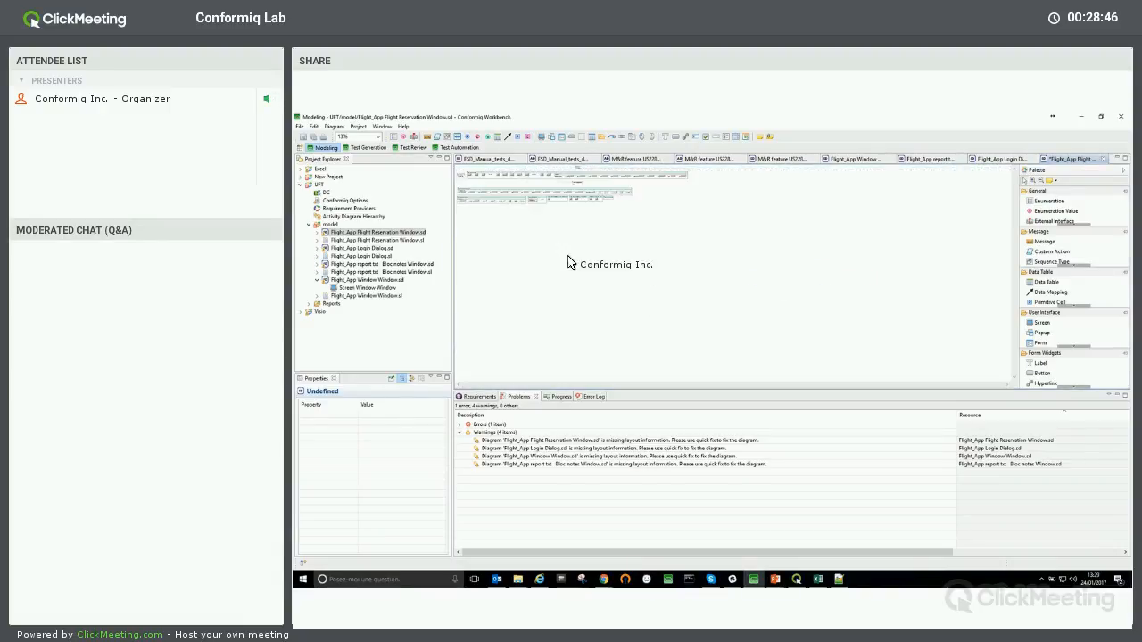
pyautogui.scroll(10, 515, 233)
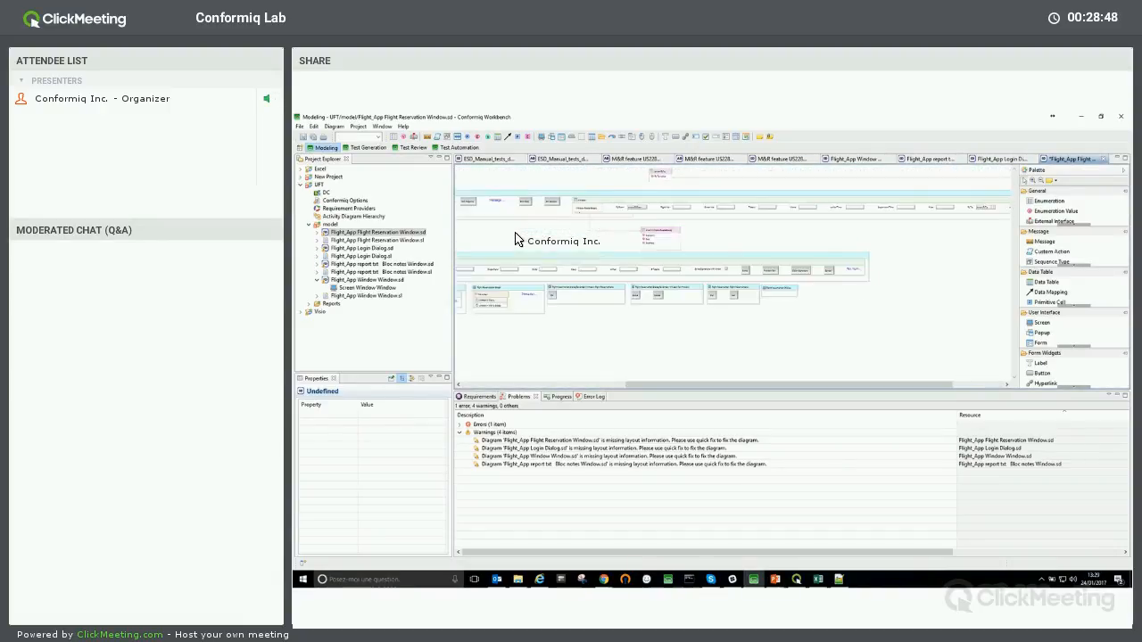
pyautogui.scroll(-5, 524, 240)
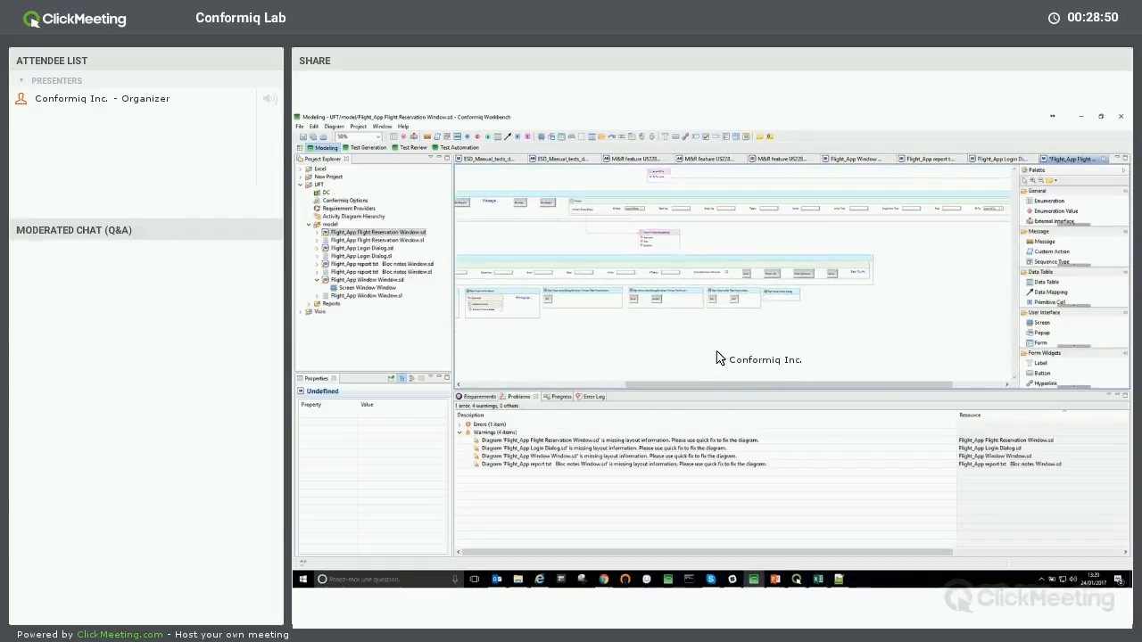
pyautogui.moveTo(719, 388); pyautogui.dragTo(460, 381)
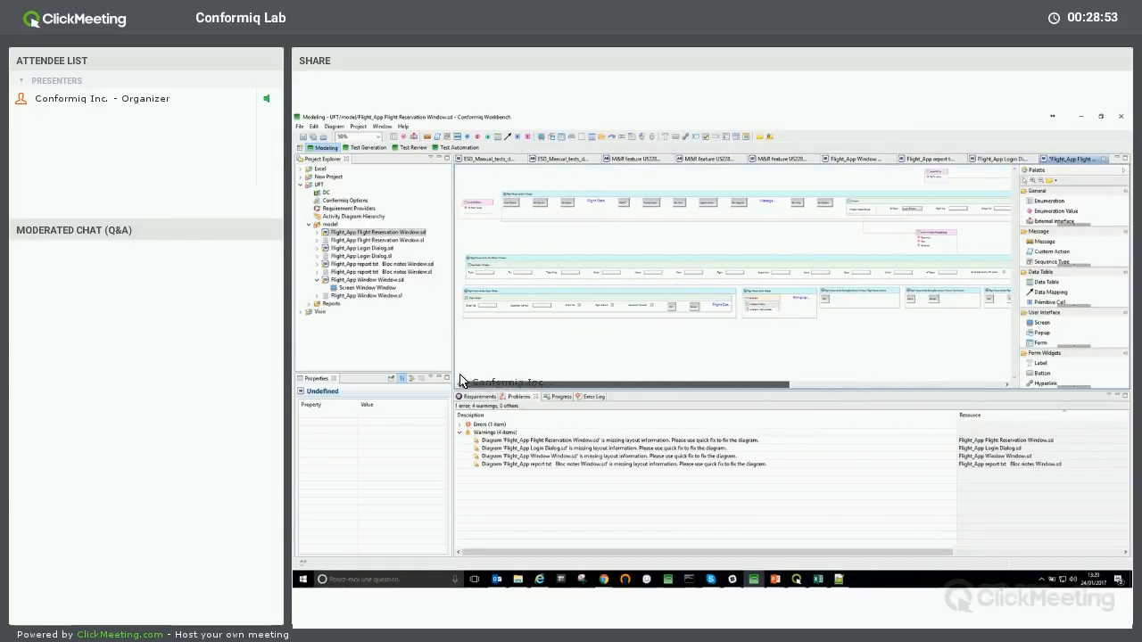
# Step: Create a new activity diagram with the default name in UFT's model folder
pyautogui.rightClick(331, 225)
pyautogui.moveTo(390, 233)
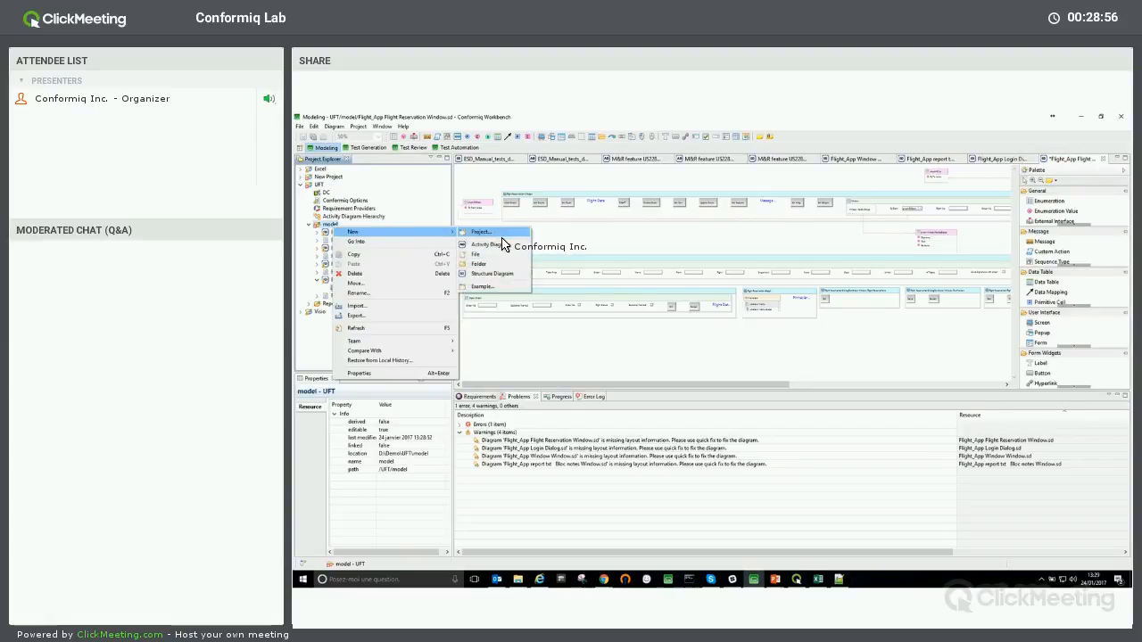
pyautogui.click(502, 244)
pyautogui.click(755, 414)
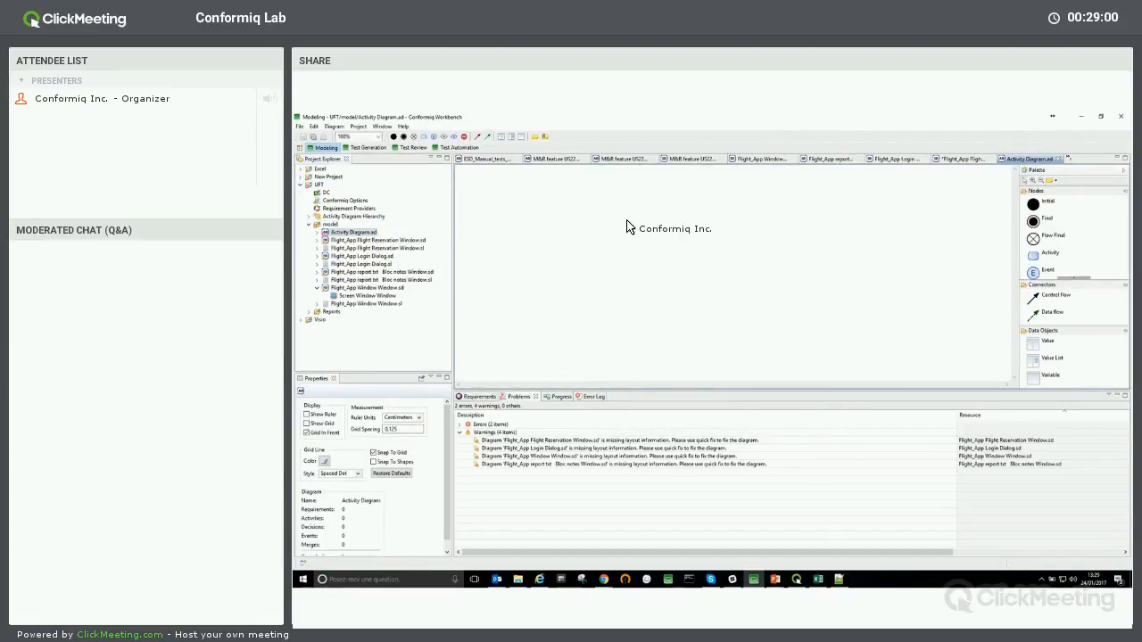
# Step: Place an initial node and an activity node below it in the activity diagram and connect them with a control flow
pyautogui.rightClick(626, 225)
pyautogui.click(1040, 203)
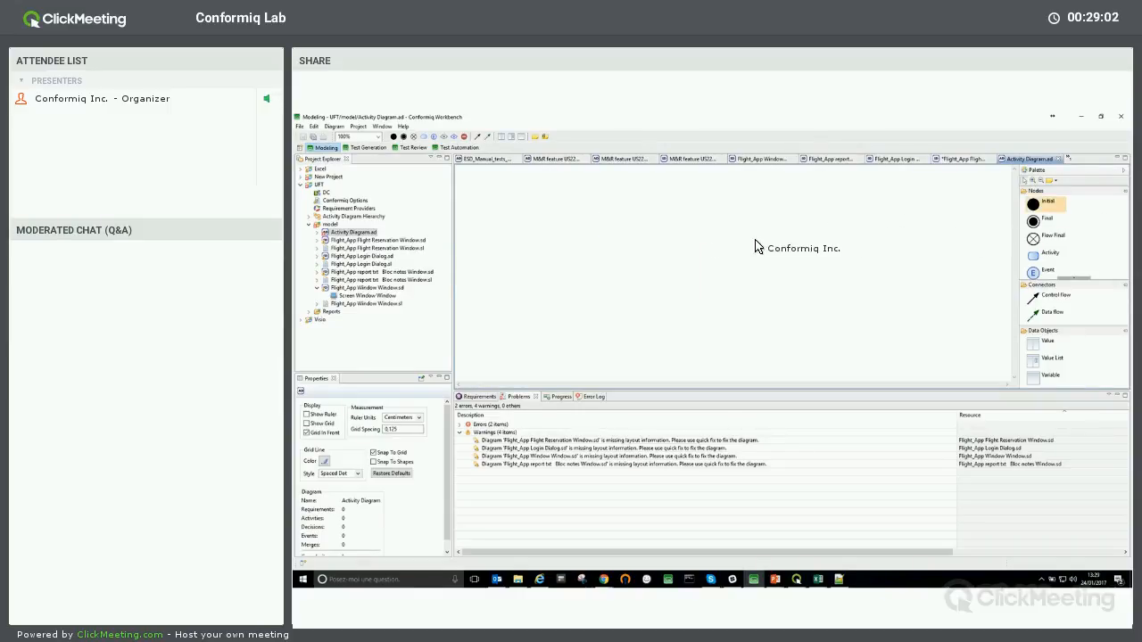
pyautogui.click(705, 250)
pyautogui.click(1039, 254)
pyautogui.click(719, 326)
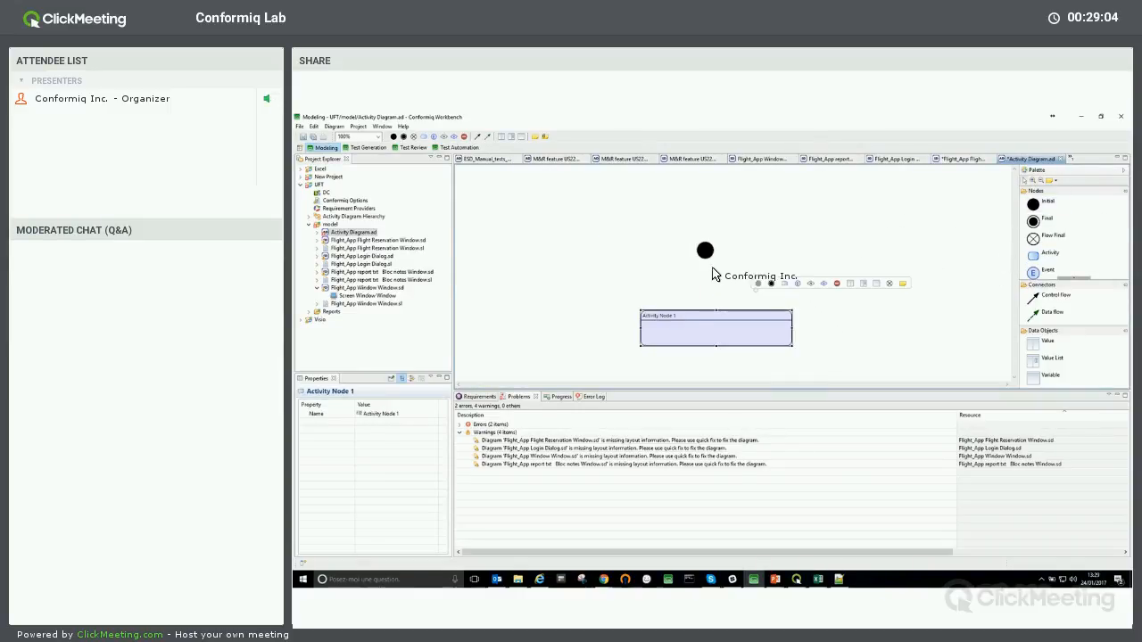
pyautogui.click(704, 254)
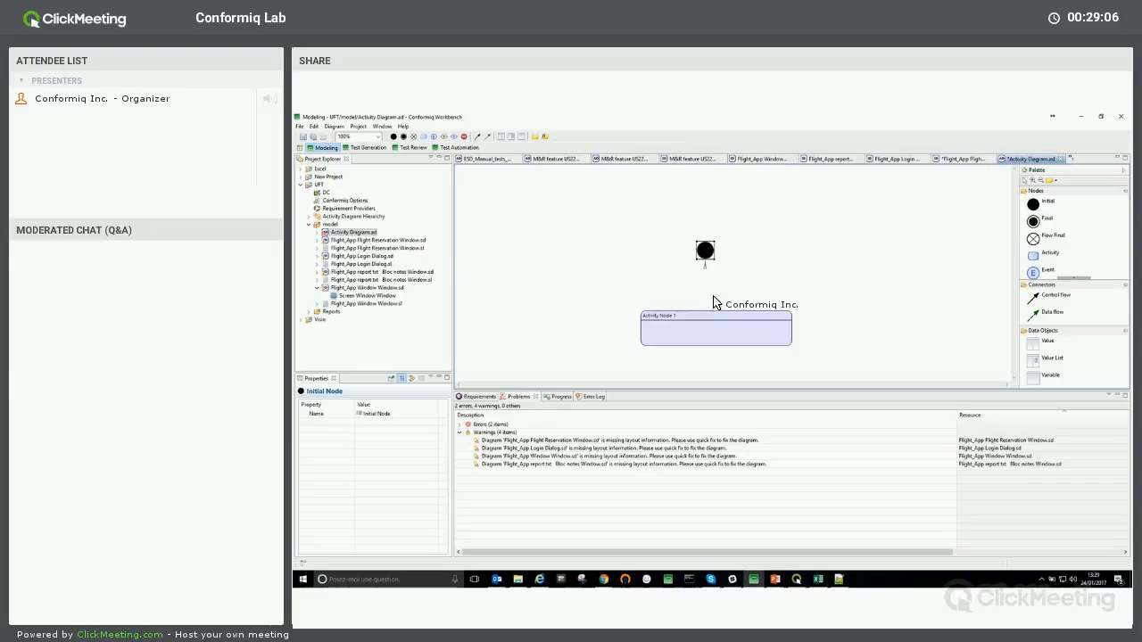
pyautogui.moveTo(705, 265); pyautogui.dragTo(748, 311)
# Step: Browse the Display Screen and User Entry actions offered for Activity Node 1 without adding any
pyautogui.click(739, 312)
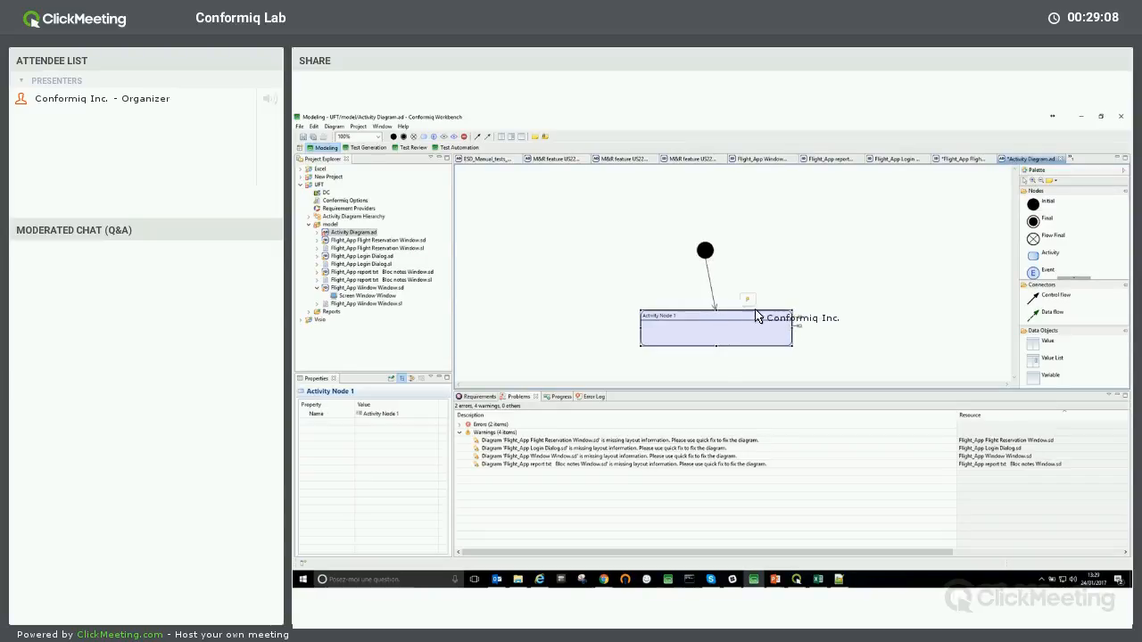
pyautogui.doubleClick(746, 310)
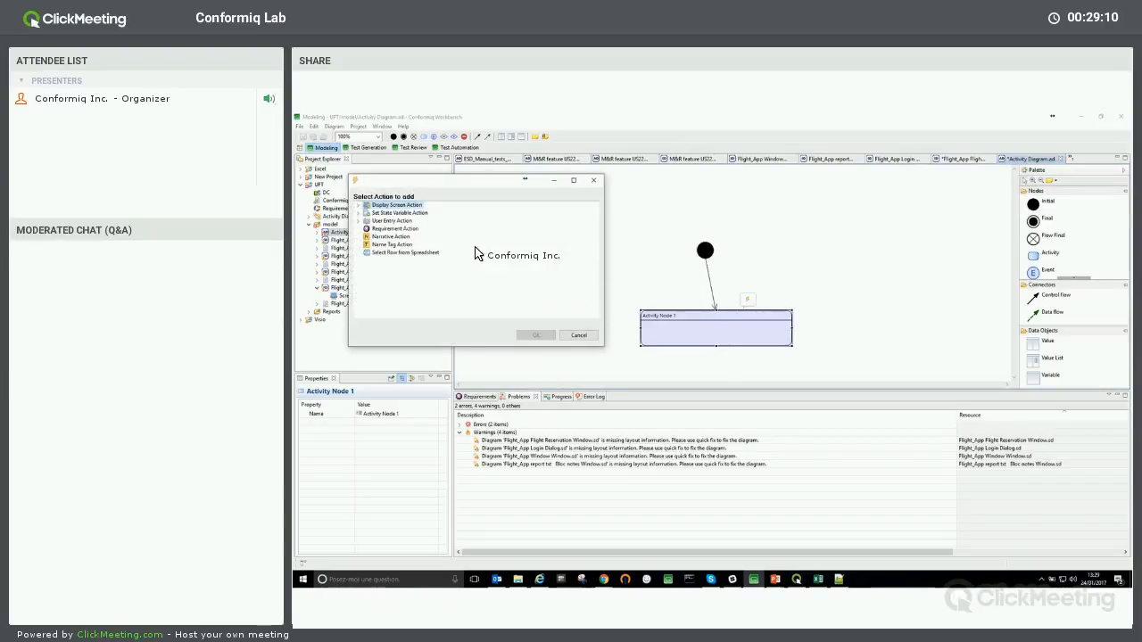
pyautogui.moveTo(551, 182); pyautogui.dragTo(858, 155)
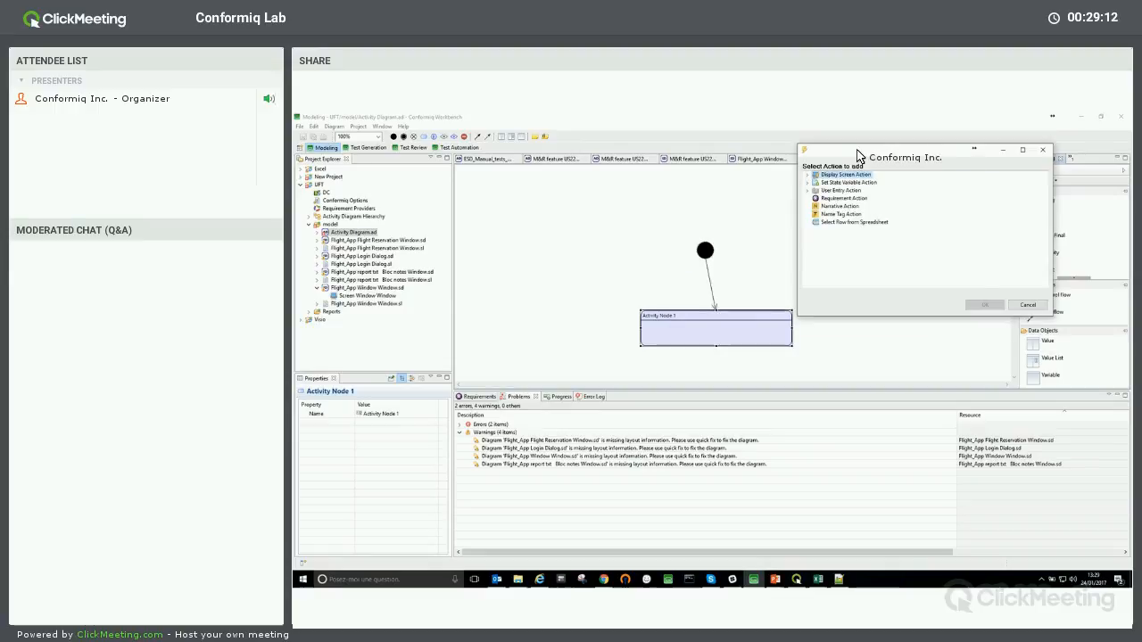
pyautogui.click(807, 175)
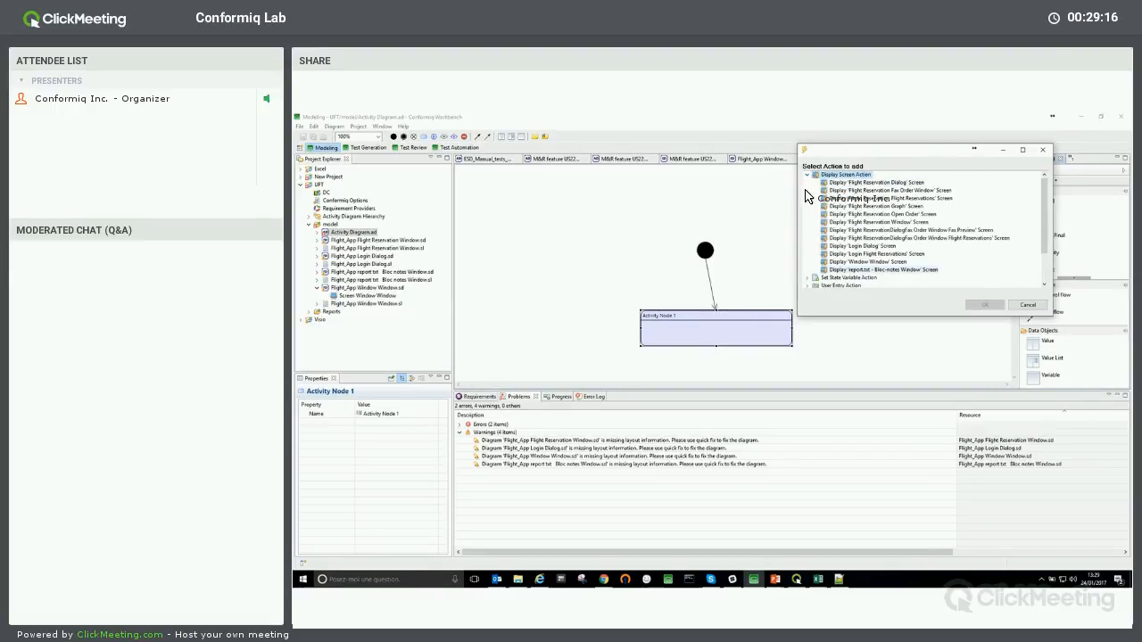
pyautogui.click(807, 176)
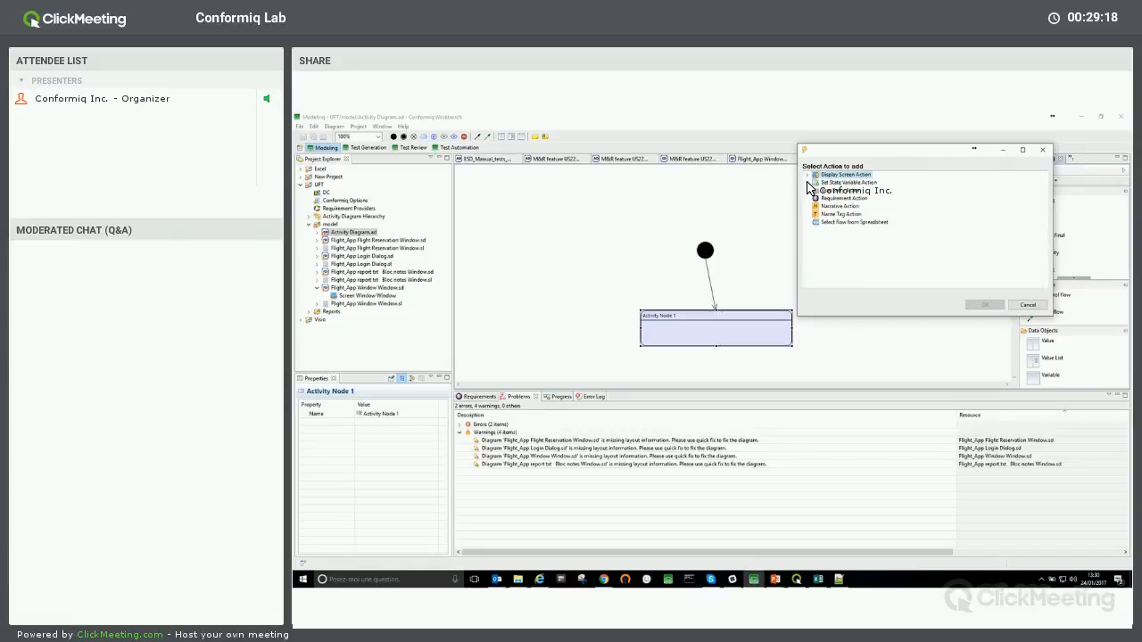
pyautogui.click(807, 189)
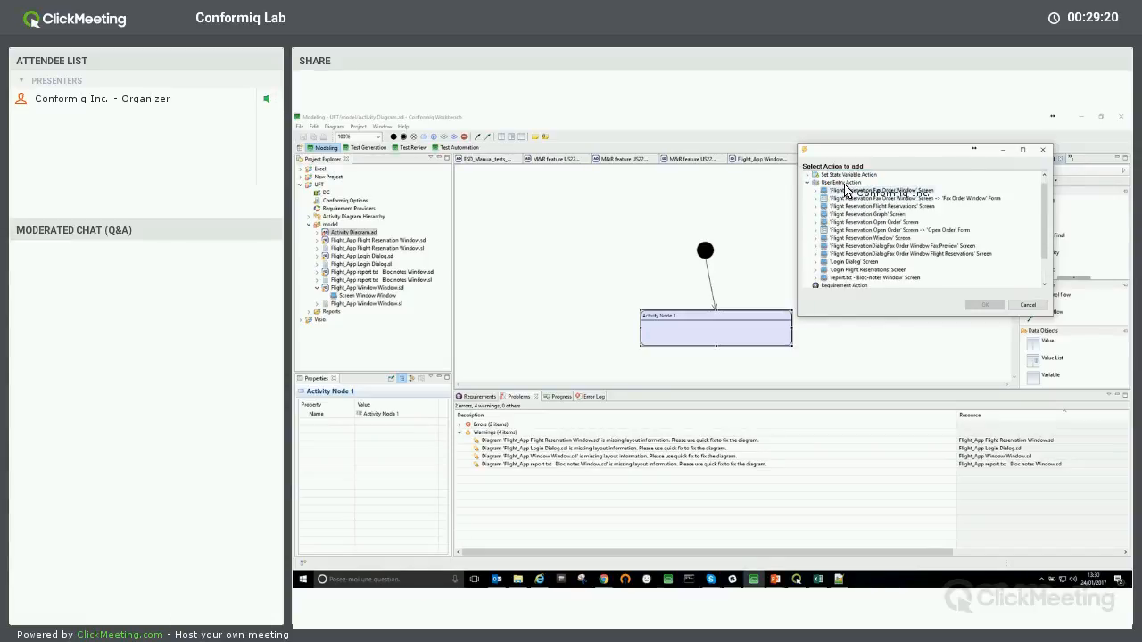
pyautogui.click(1028, 306)
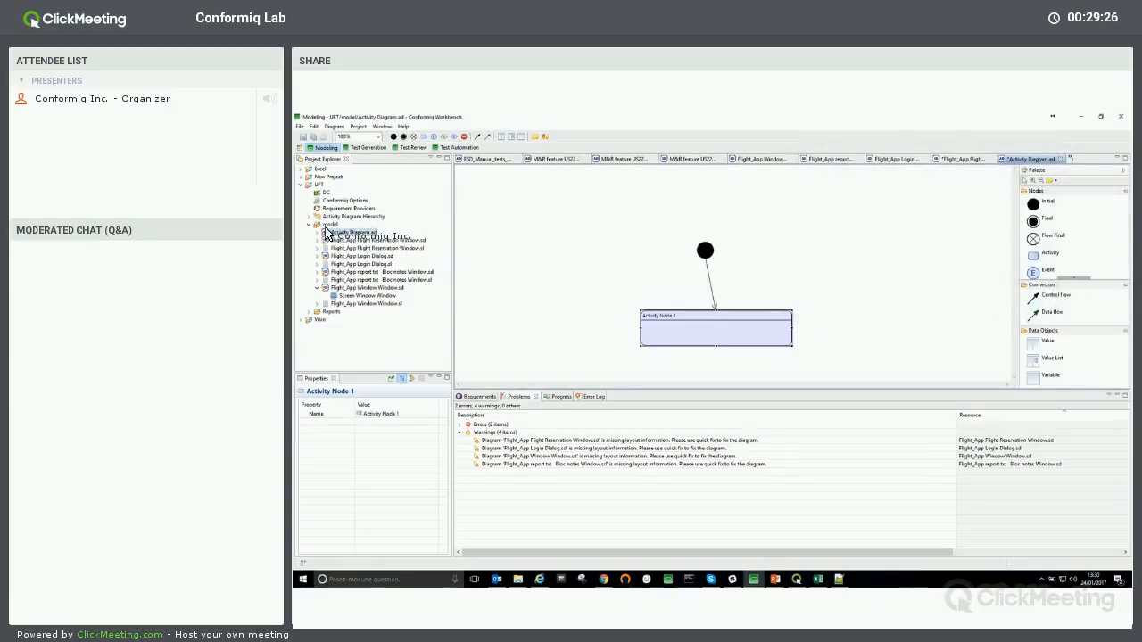
pyautogui.click(313, 228)
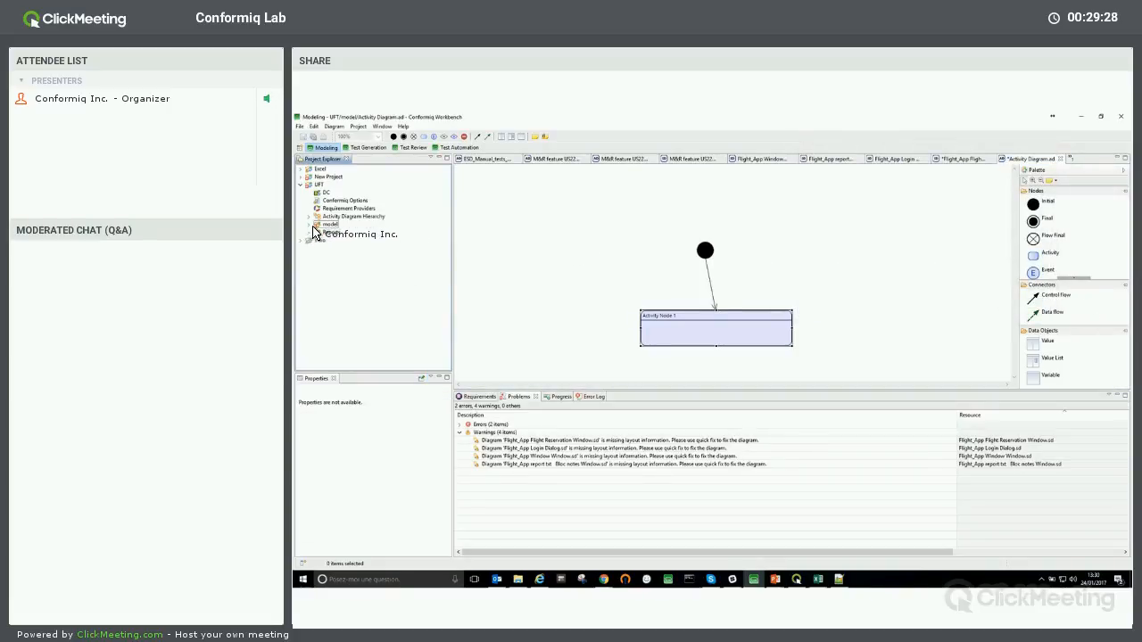
pyautogui.click(302, 185)
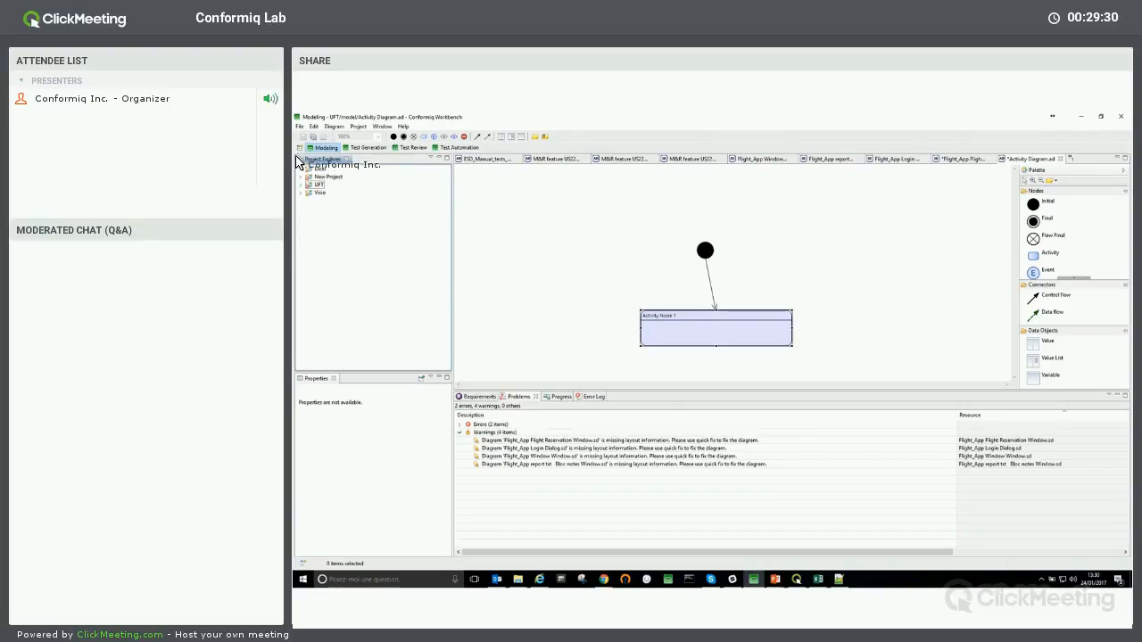
pyautogui.click(300, 127)
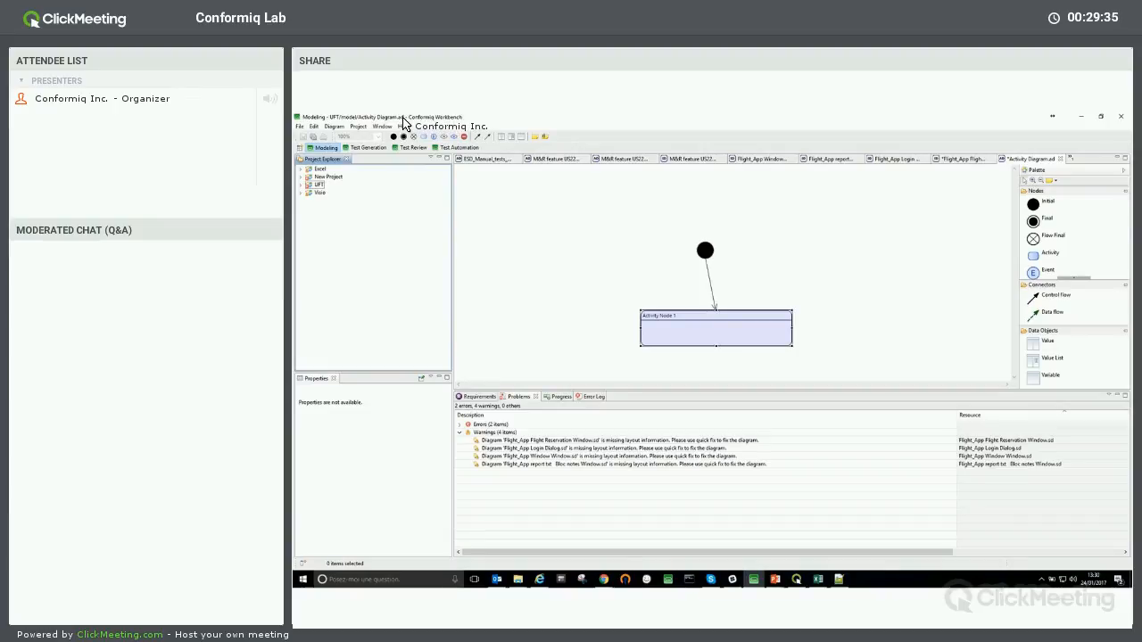
pyautogui.click(300, 125)
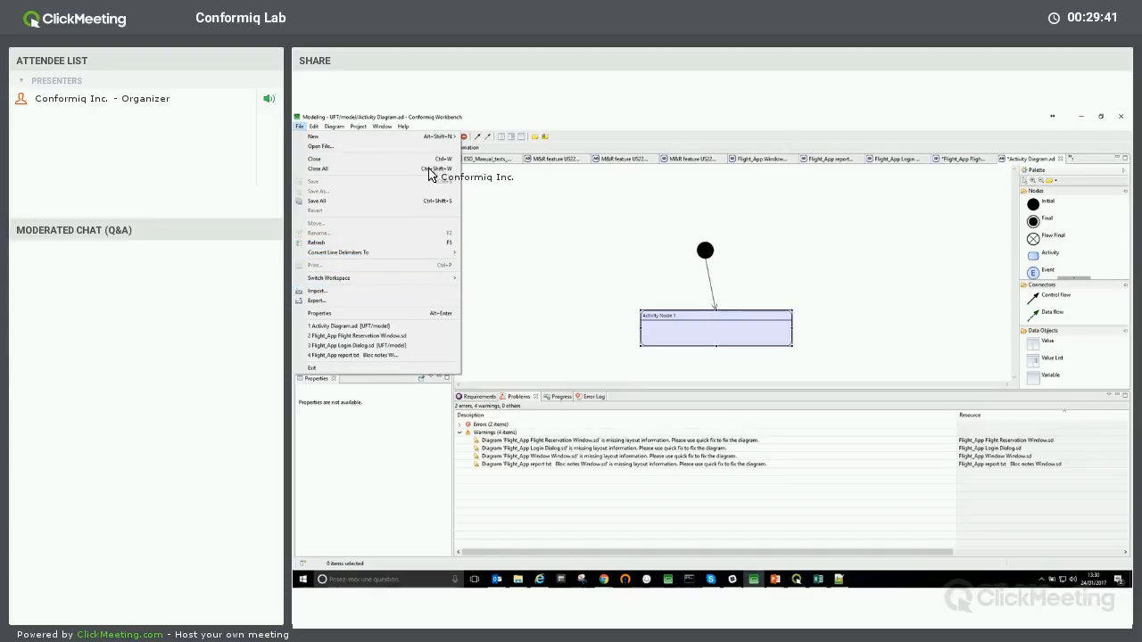
pyautogui.click(561, 197)
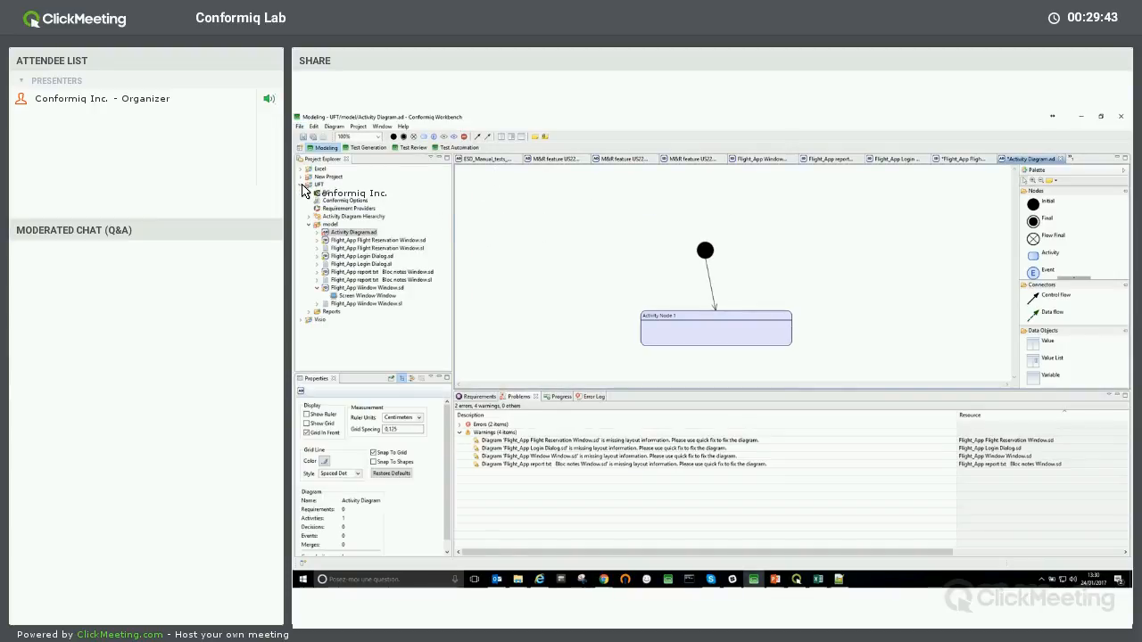
pyautogui.click(302, 185)
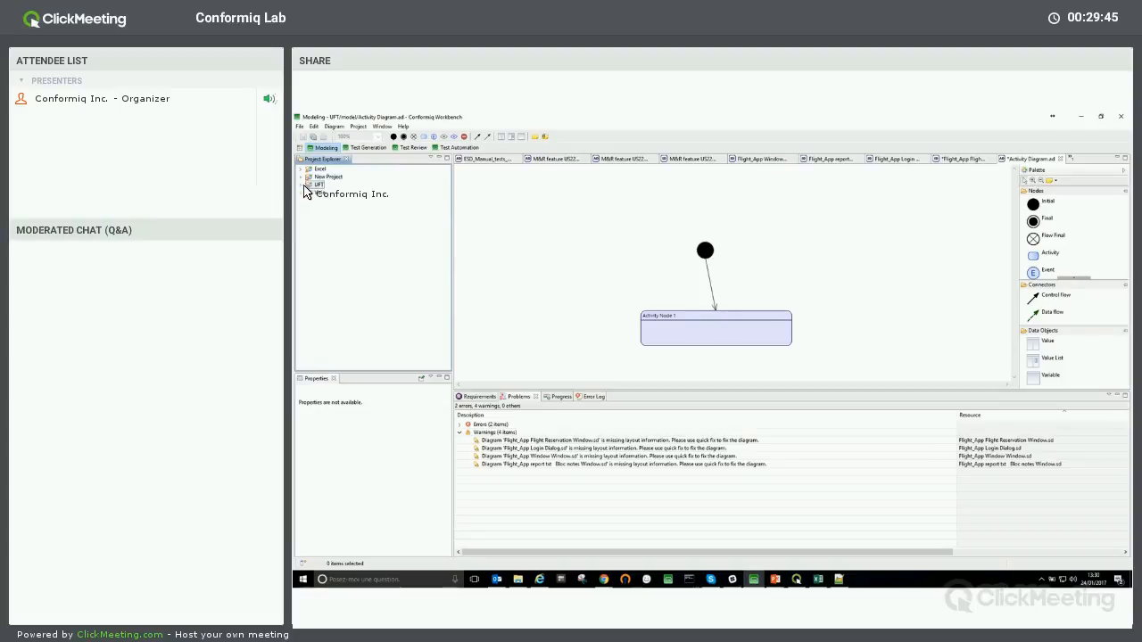
# Step: Start a WSDL/XSD import into the UFT project and add parabank.wsdl from the Demo folder
pyautogui.doubleClick(313, 189)
pyautogui.rightClick(314, 191)
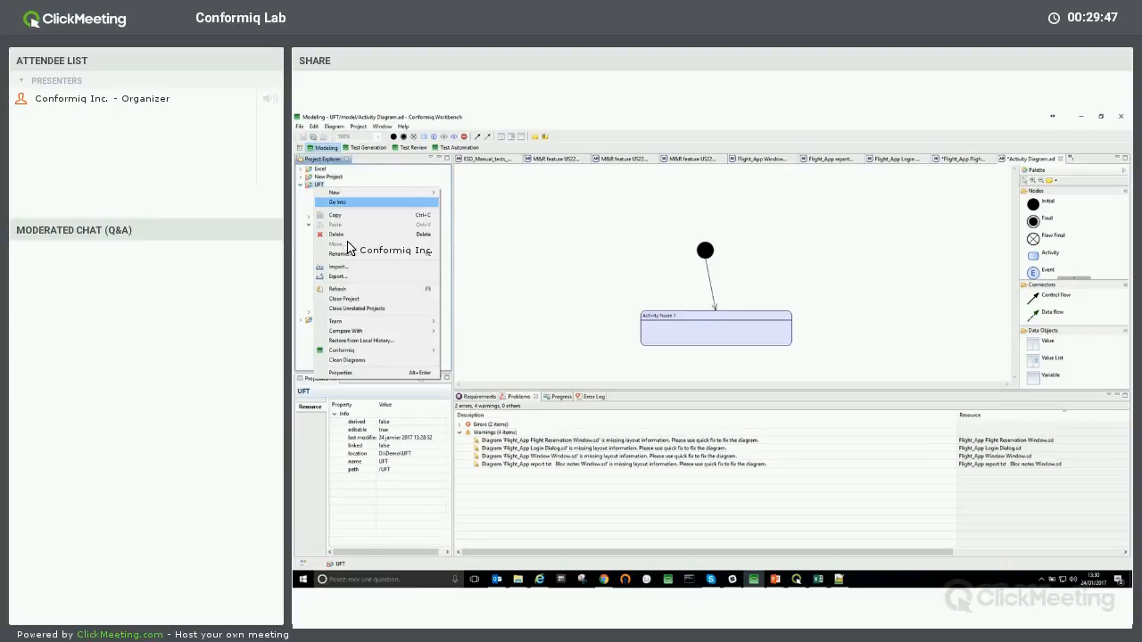
pyautogui.click(368, 267)
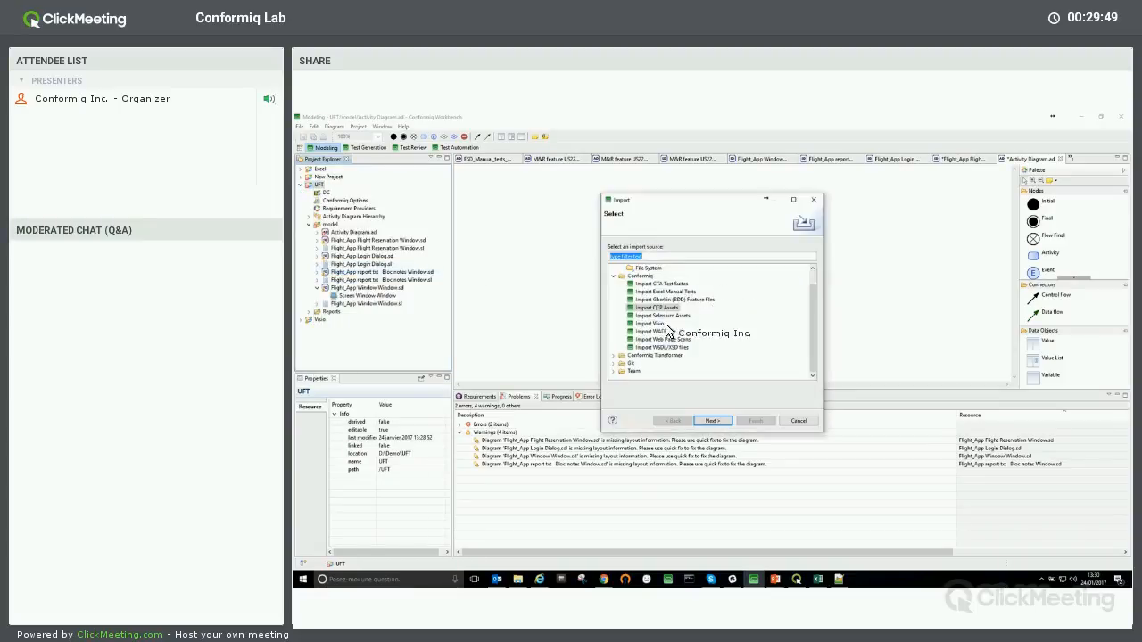
pyautogui.doubleClick(640, 349)
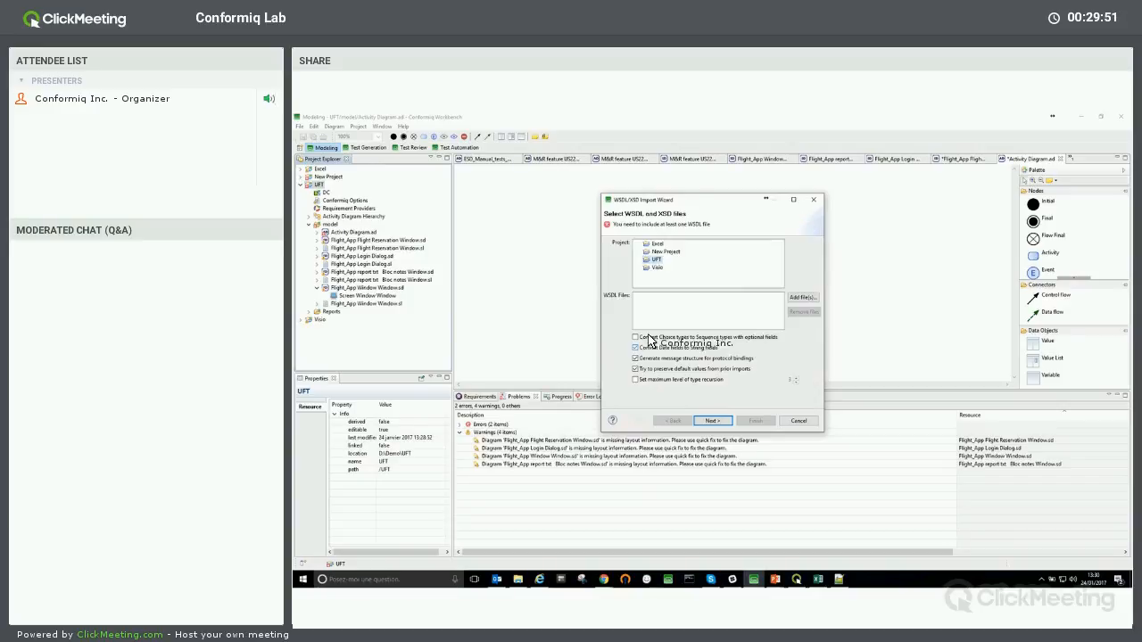
pyautogui.click(807, 299)
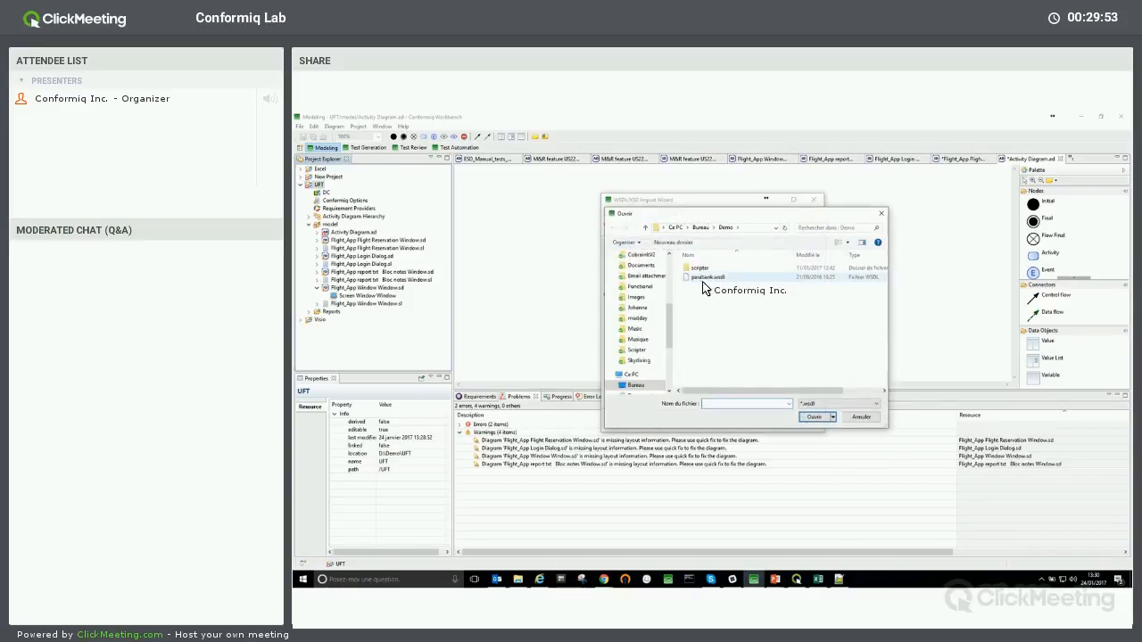
pyautogui.click(705, 278)
pyautogui.click(814, 416)
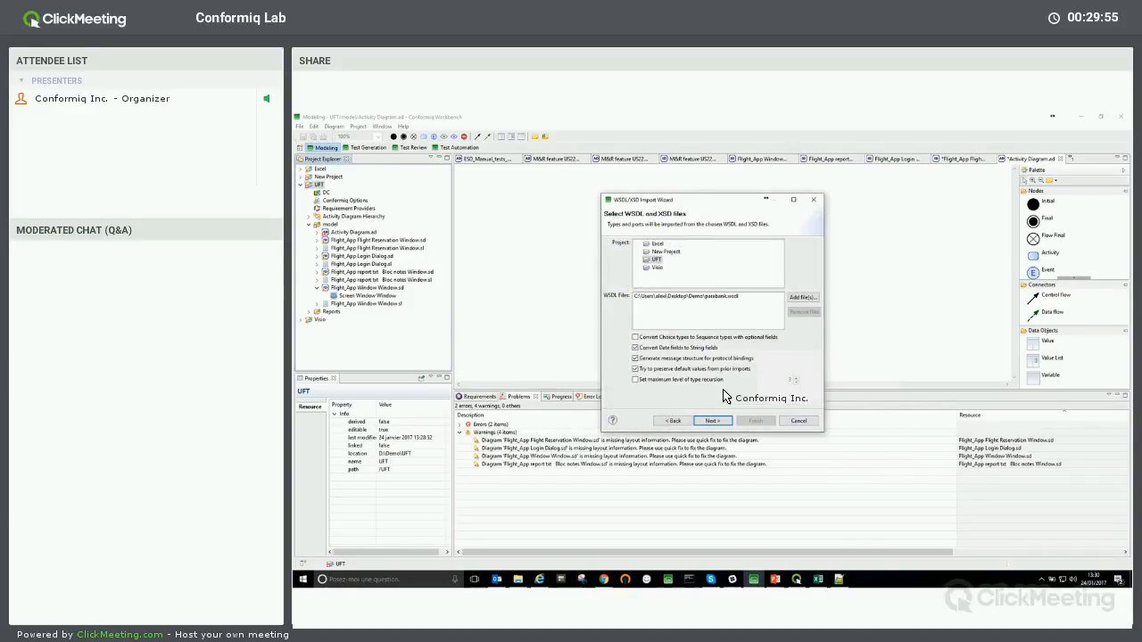
# Step: Select the whole ParaBank service with all its interface messages and finish the WSDL import into the UFT project
pyautogui.press('Return')
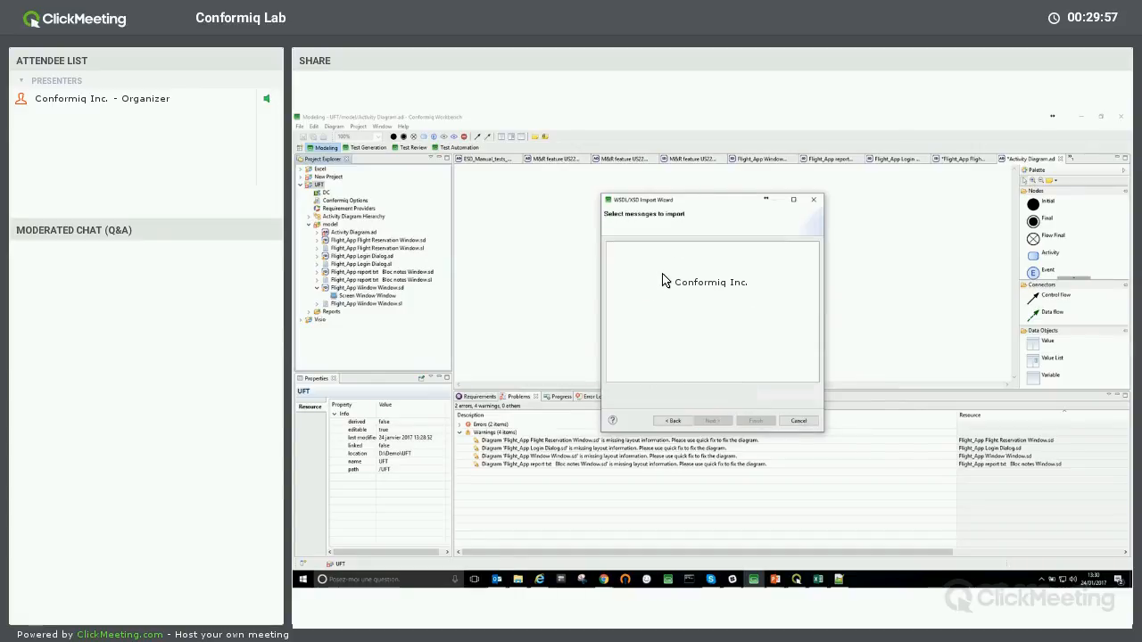
pyautogui.click(620, 246)
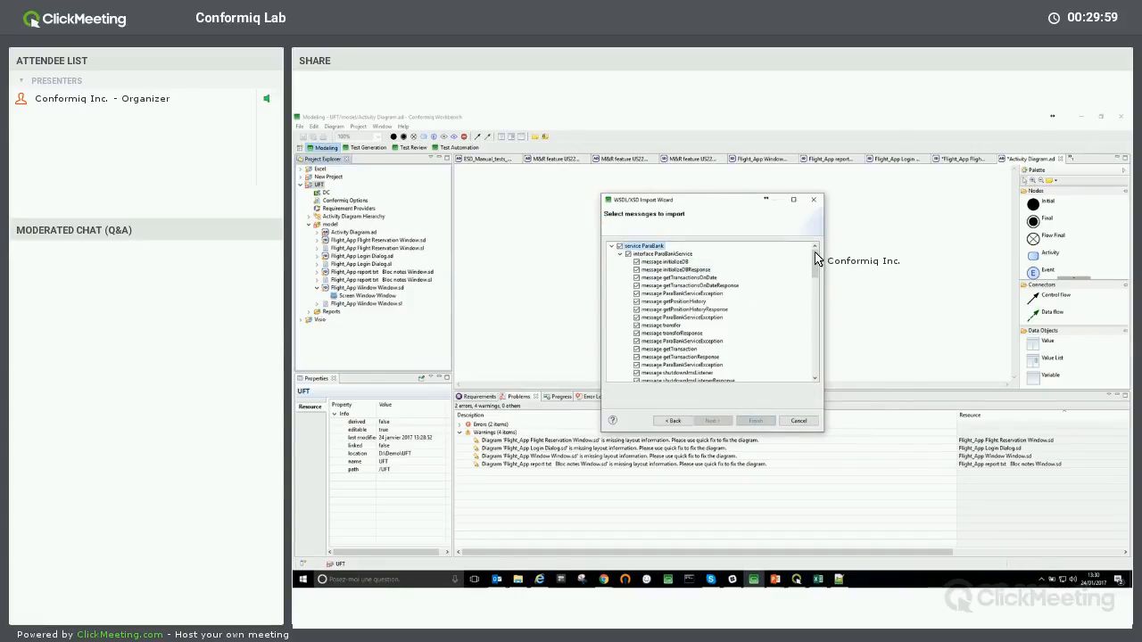
pyautogui.moveTo(815, 257)
pyautogui.mouseDown()
pyautogui.moveTo(818, 367)
pyautogui.moveTo(799, 253)
pyautogui.mouseUp()
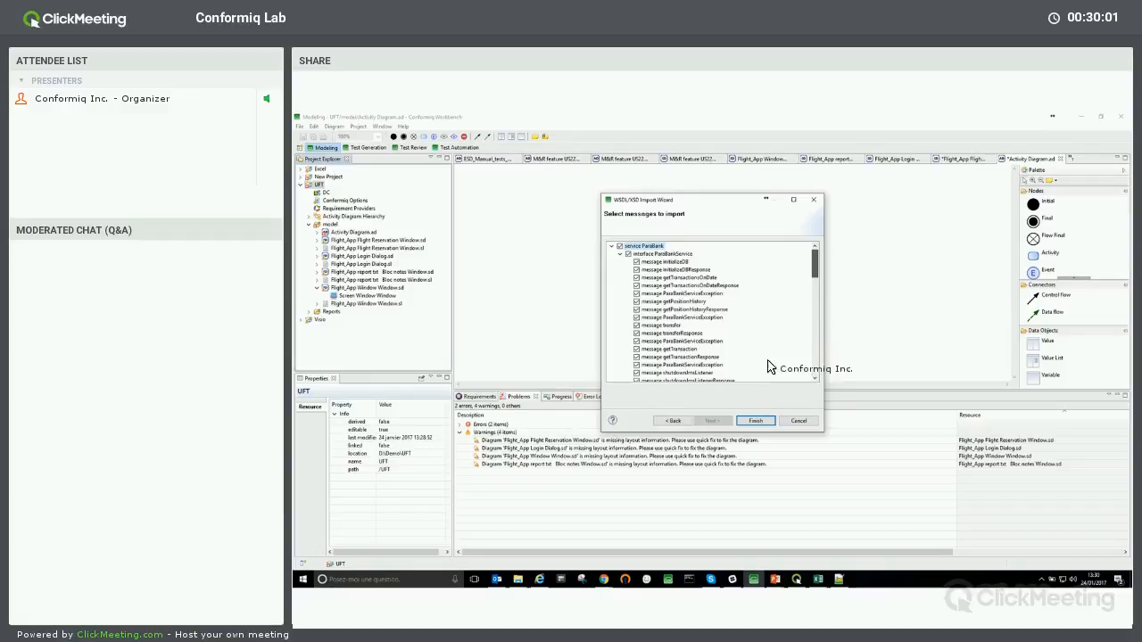
pyautogui.click(761, 420)
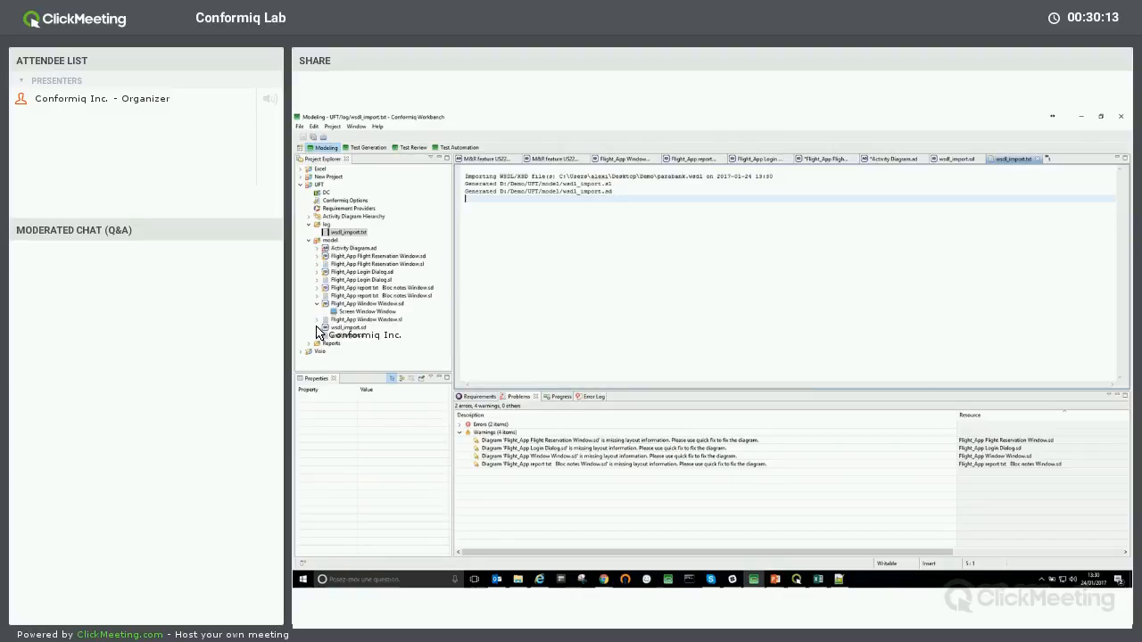
# Step: Open the imported wsdl_import.sd structure diagram from UFT's model folder and arrange its layout
pyautogui.click(317, 327)
pyautogui.doubleClick(352, 169)
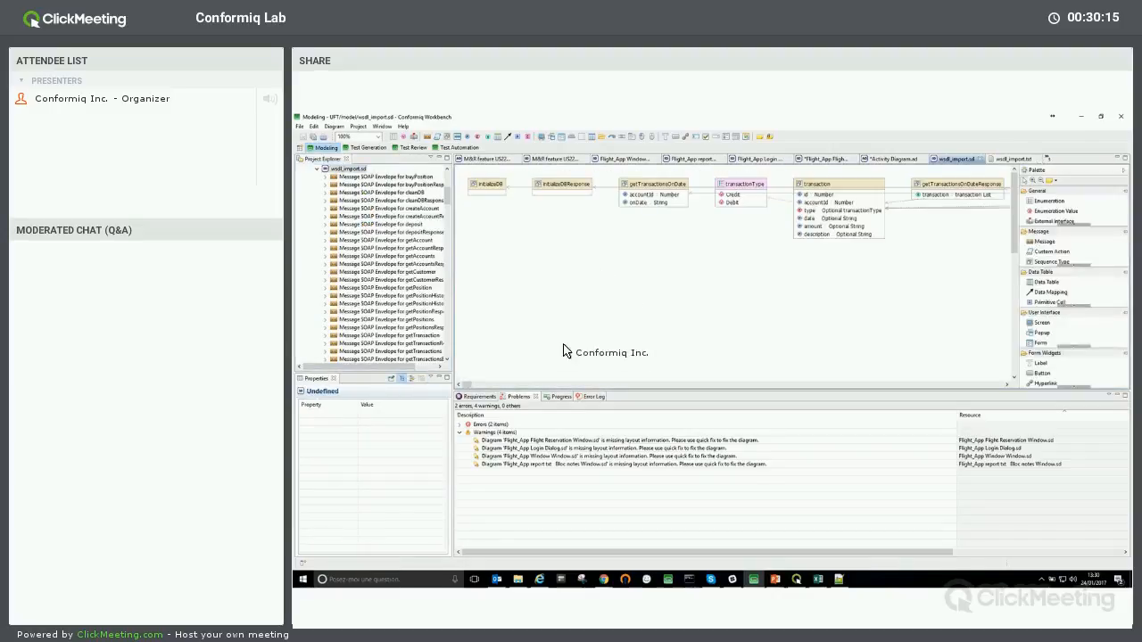
pyautogui.moveTo(490, 383)
pyautogui.mouseDown()
pyautogui.moveTo(586, 369)
pyautogui.moveTo(767, 377)
pyautogui.moveTo(469, 382)
pyautogui.mouseUp()
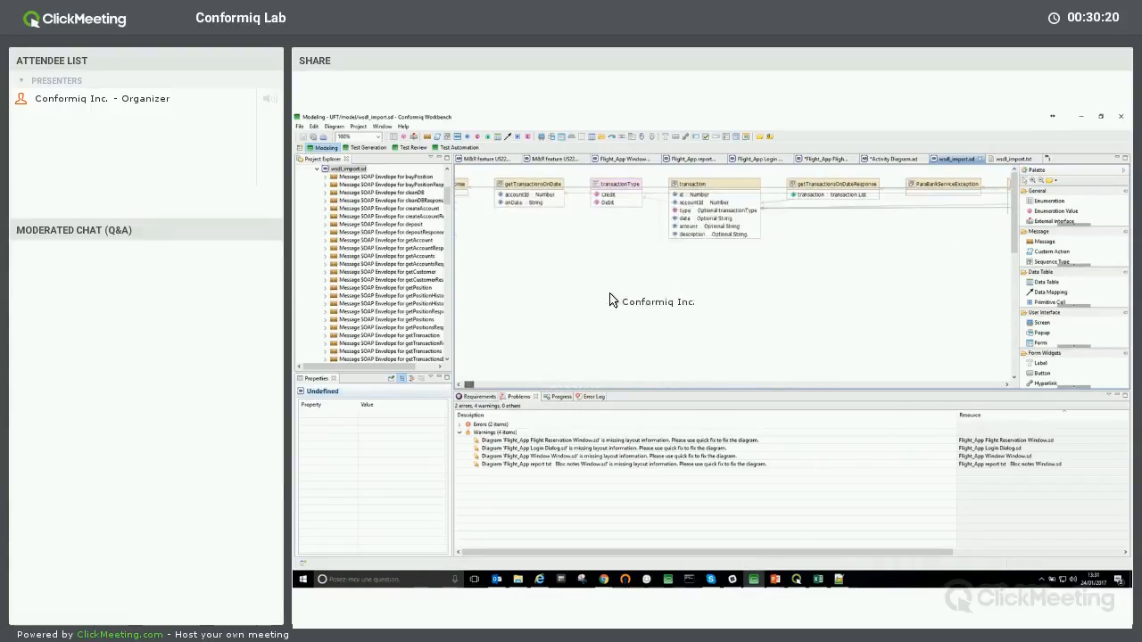
pyautogui.rightClick(655, 266)
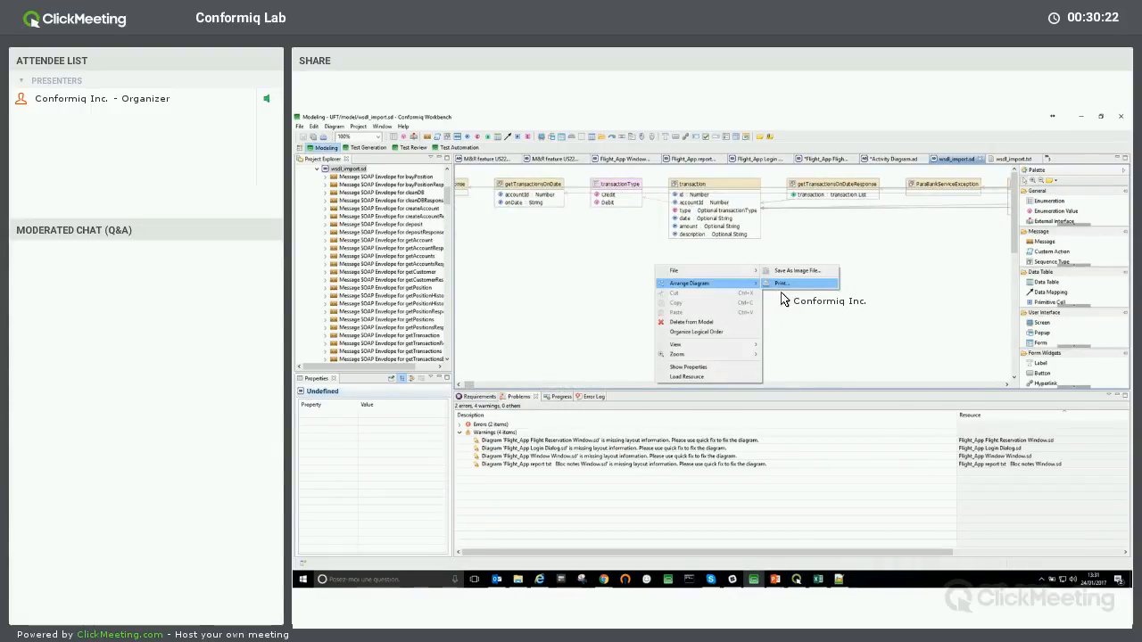
pyautogui.moveTo(741, 284)
pyautogui.click(792, 301)
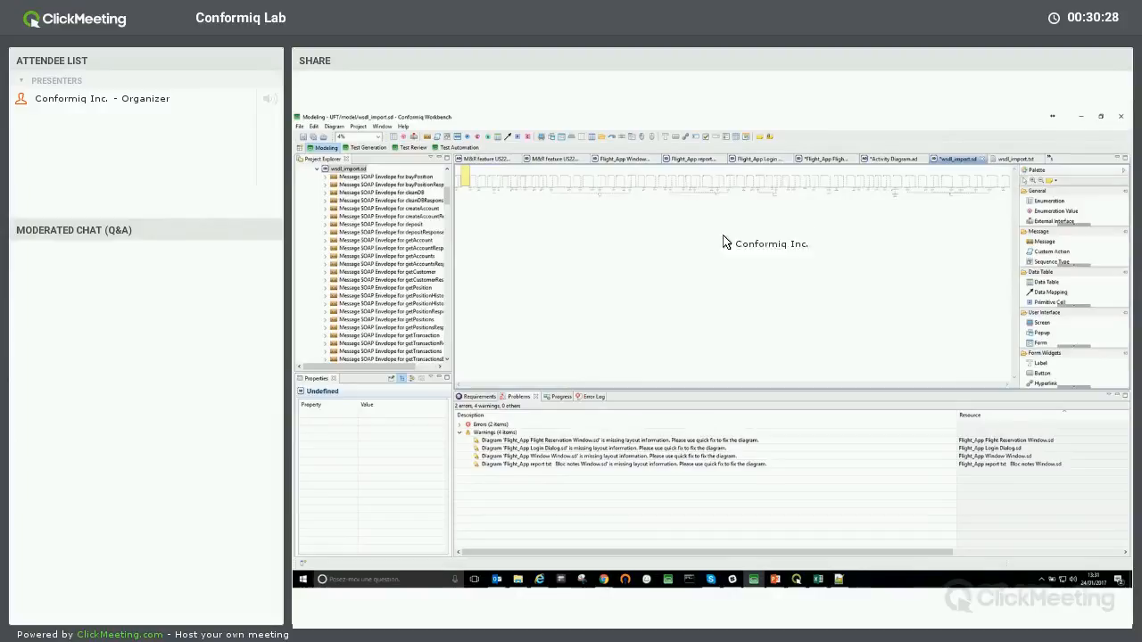
# Step: Reopen Activity Diagram.ad and browse the Receive Message and Send Message actions offered for Activity Node 1 without adding any
pyautogui.click(317, 169)
pyautogui.doubleClick(355, 248)
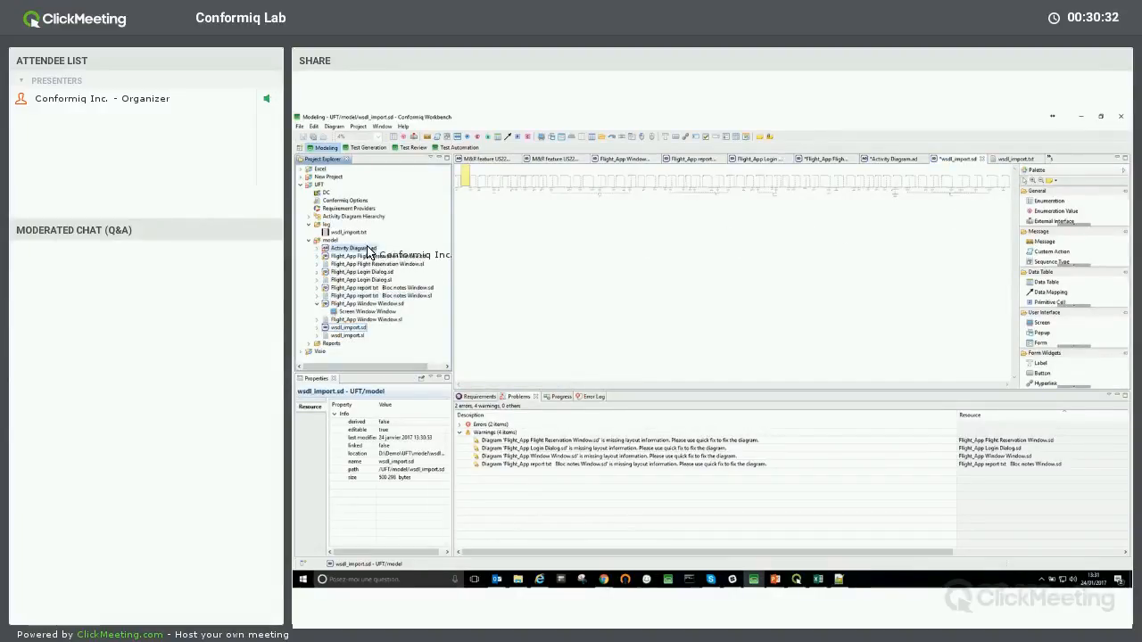
pyautogui.click(748, 318)
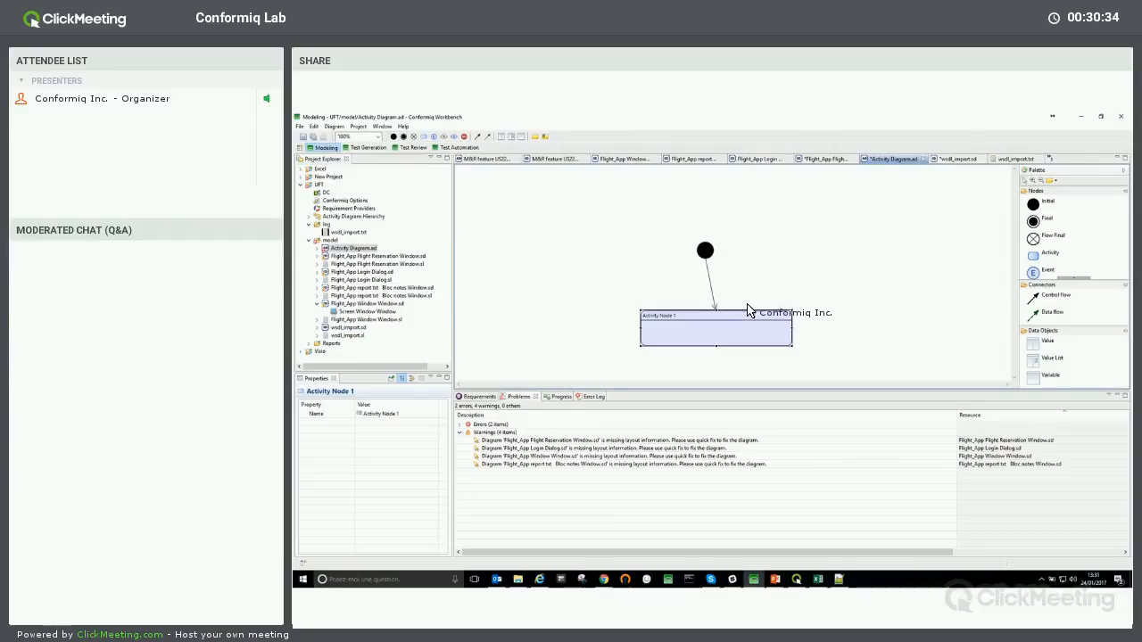
pyautogui.doubleClick(739, 314)
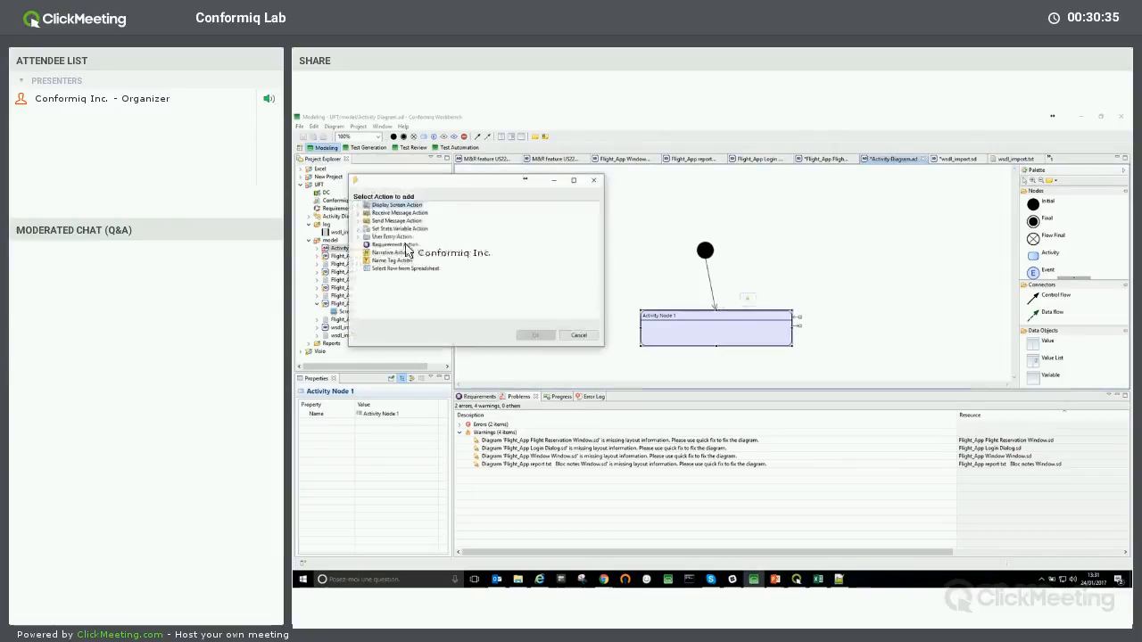
pyautogui.click(358, 213)
pyautogui.click(365, 221)
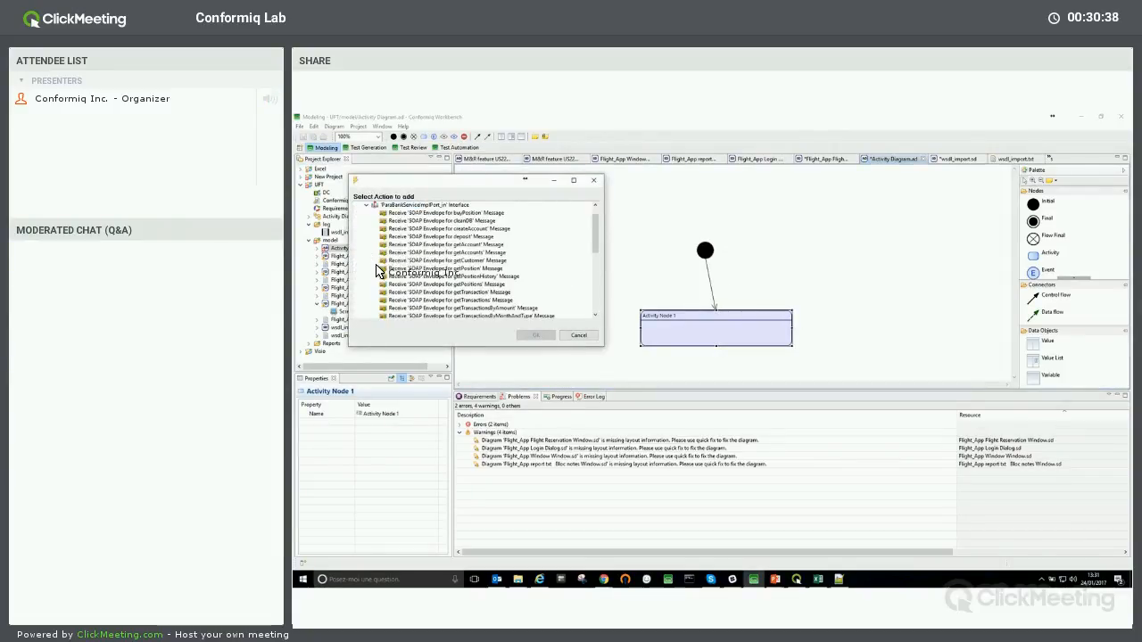
pyautogui.scroll(-7, 376, 266)
pyautogui.click(365, 261)
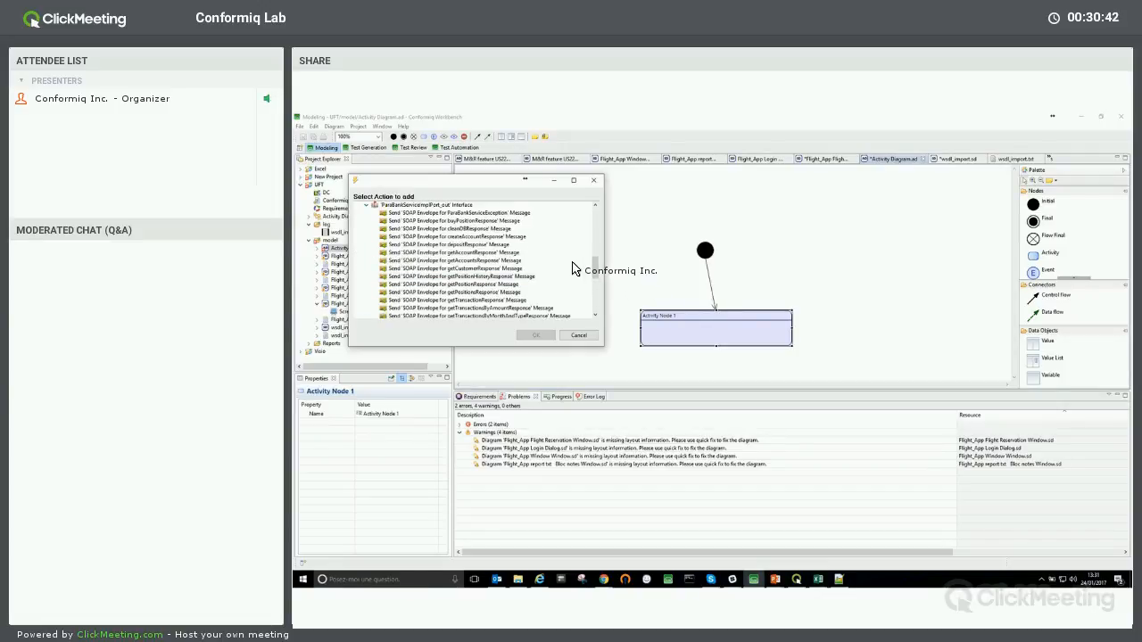
pyautogui.click(592, 335)
# Step: Switch to the PowerPoint presentation and run its slide show from the "Questions?" slide
pyautogui.moveTo(597, 339)
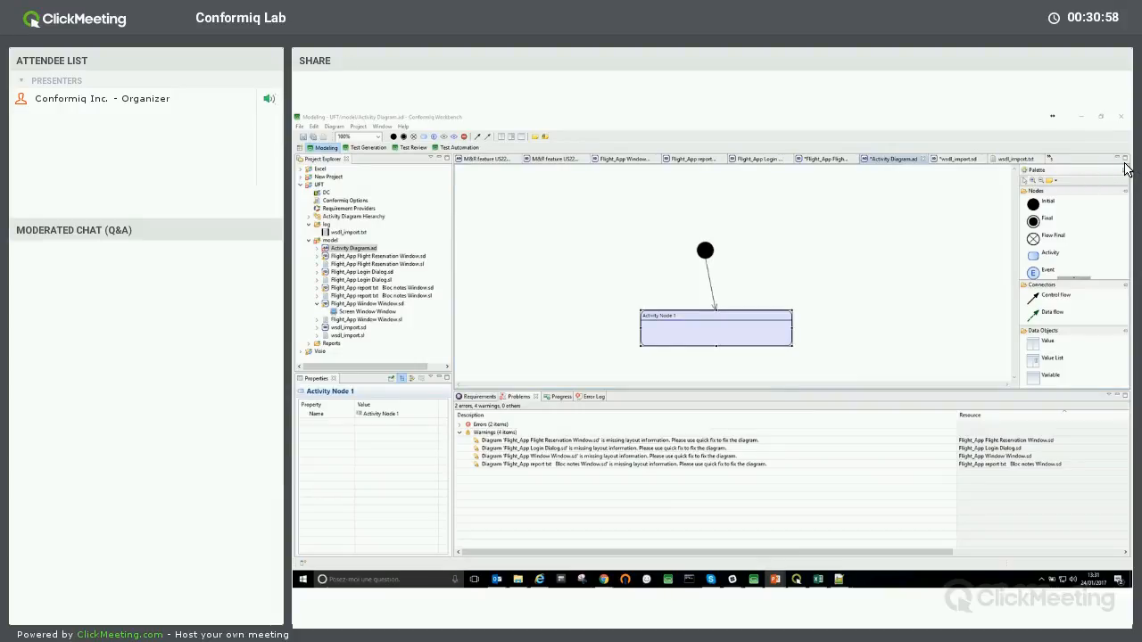
pyautogui.hotkey('shift', 'F5')
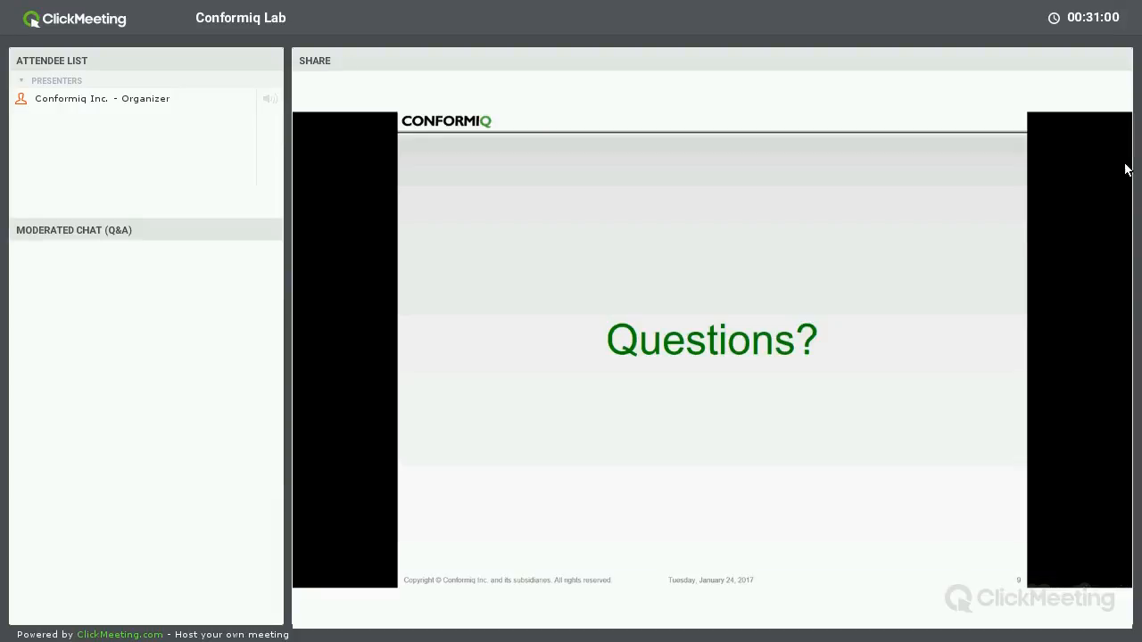